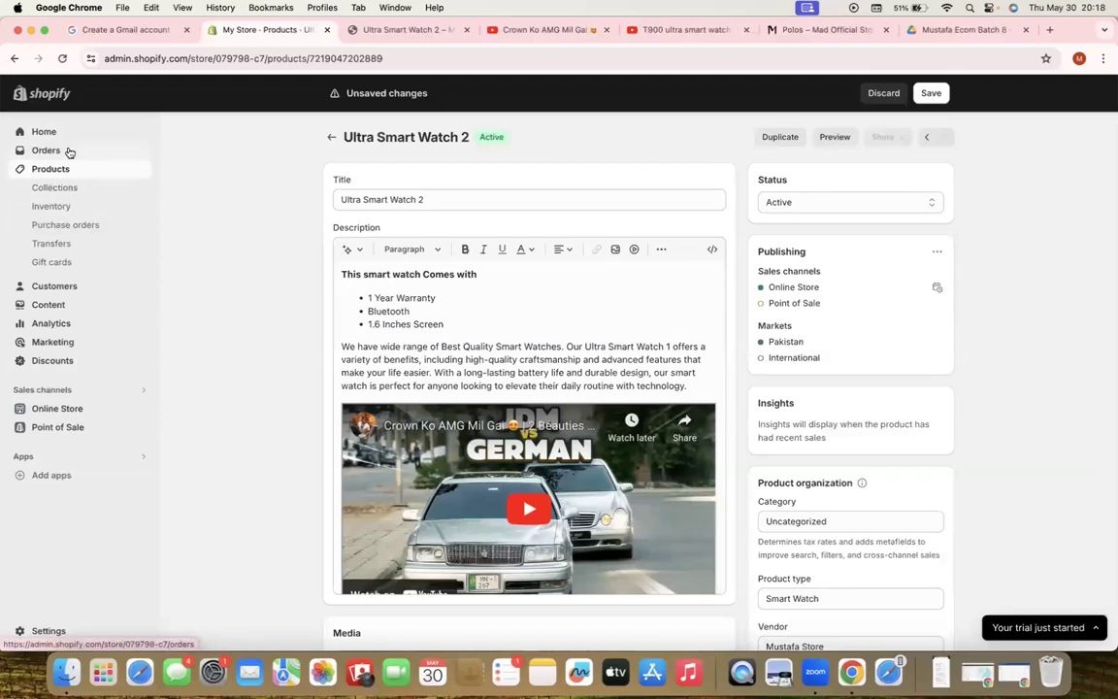
# Discard the unsaved product edits and open the live storefront in a new tab
pyautogui.click(45, 409)
pyautogui.click(724, 400)
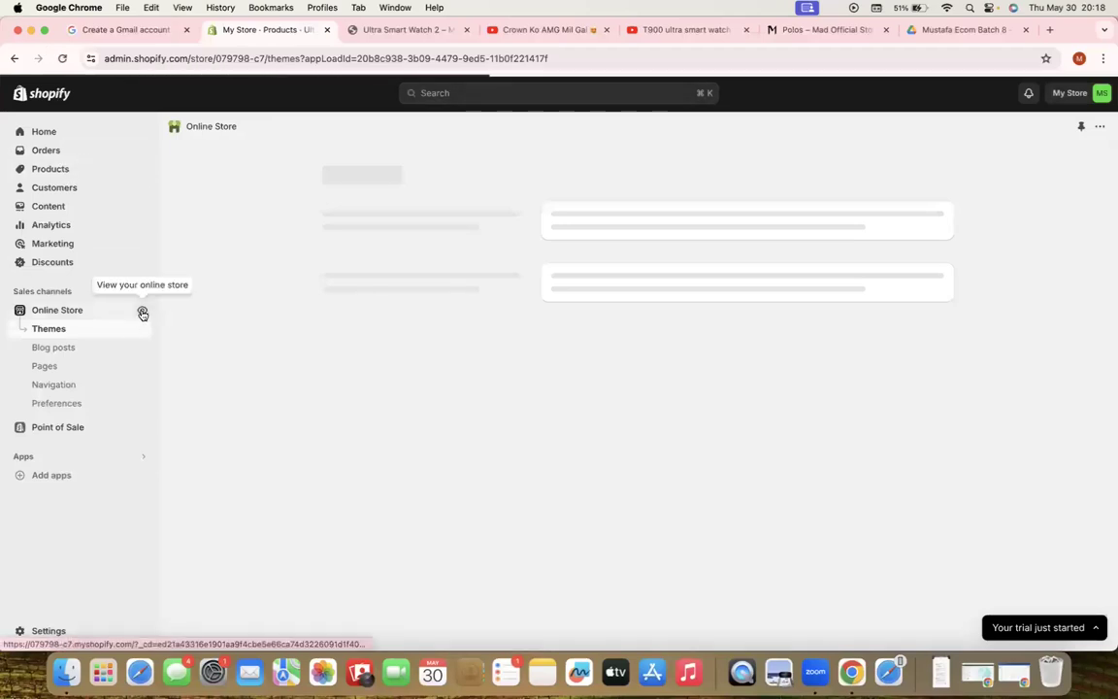
pyautogui.click(142, 313)
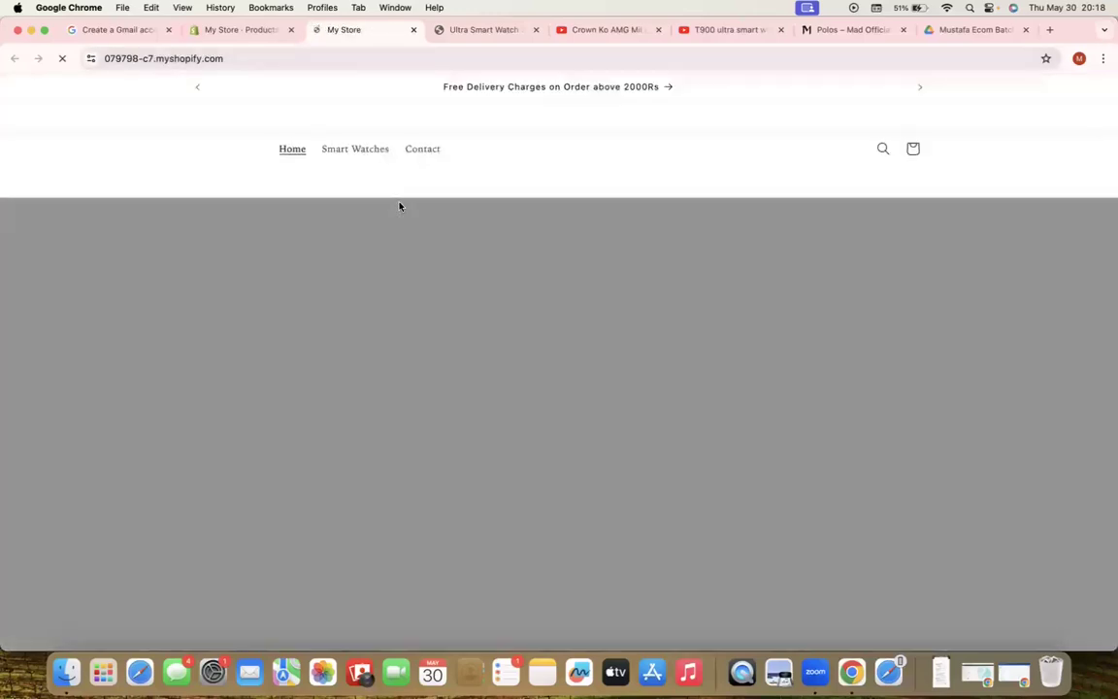
# Browse the storefront home page's banners and products, then open the Smart Watches collection
pyautogui.scroll(-10, 531, 415)
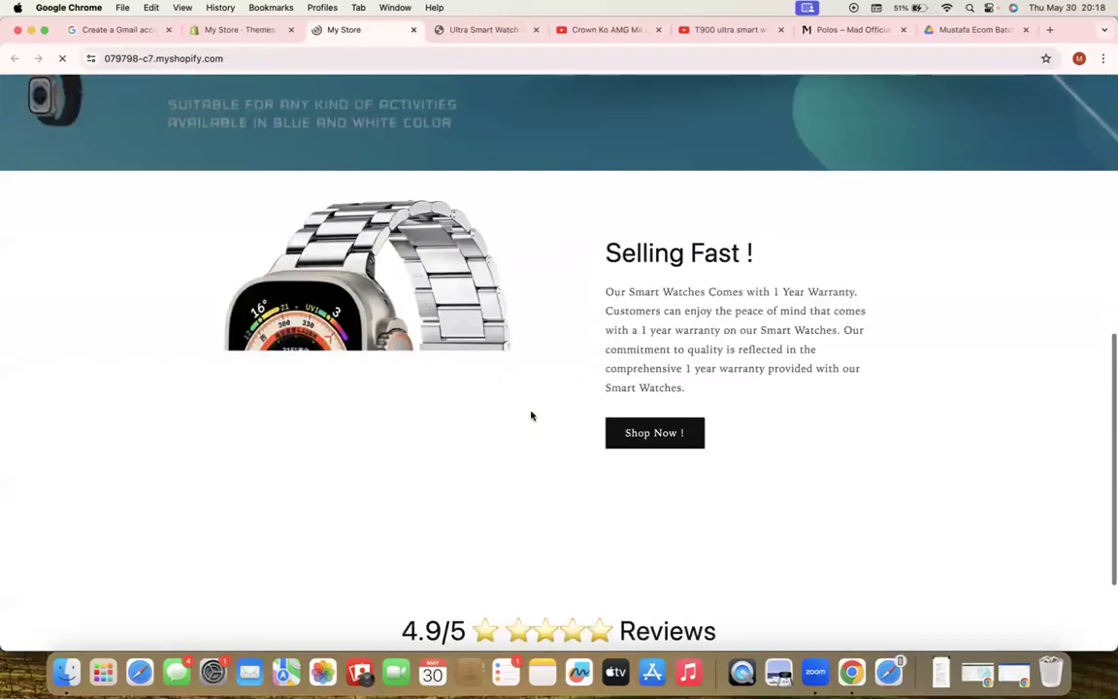
pyautogui.scroll(1, 531, 415)
pyautogui.scroll(10, 531, 415)
pyautogui.scroll(-20, 530, 416)
pyautogui.scroll(3, 531, 415)
pyautogui.scroll(10, 530, 415)
pyautogui.scroll(-3, 531, 415)
pyautogui.scroll(6, 531, 415)
pyautogui.scroll(10, 531, 415)
pyautogui.scroll(-6, 530, 415)
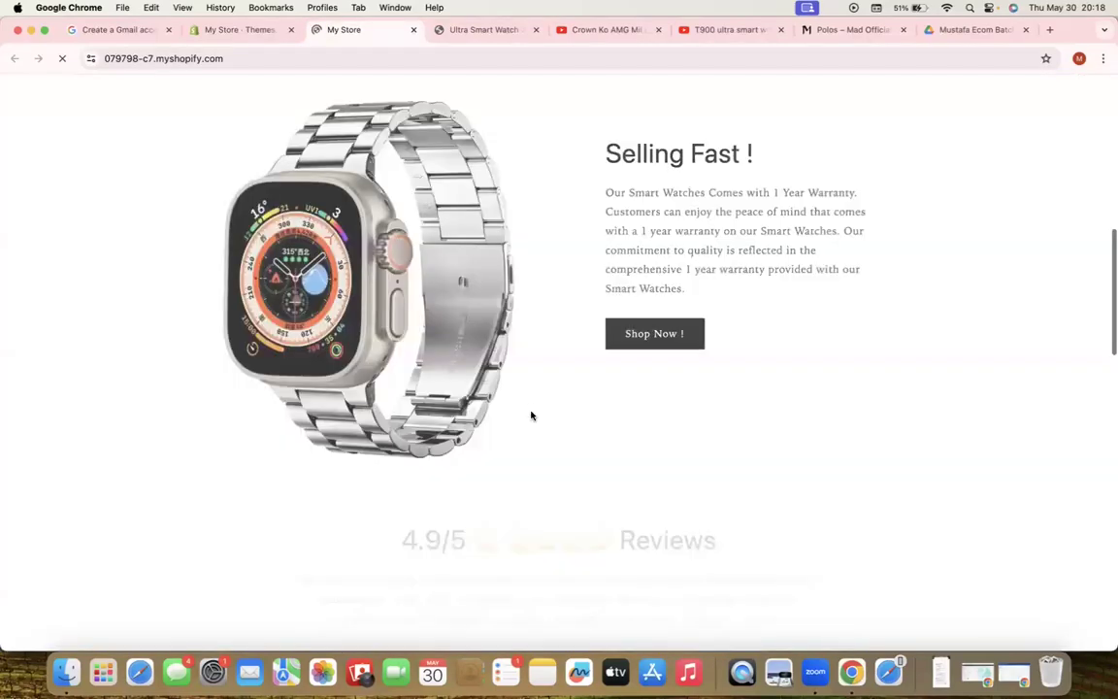
pyautogui.scroll(-8, 530, 413)
pyautogui.scroll(10, 530, 415)
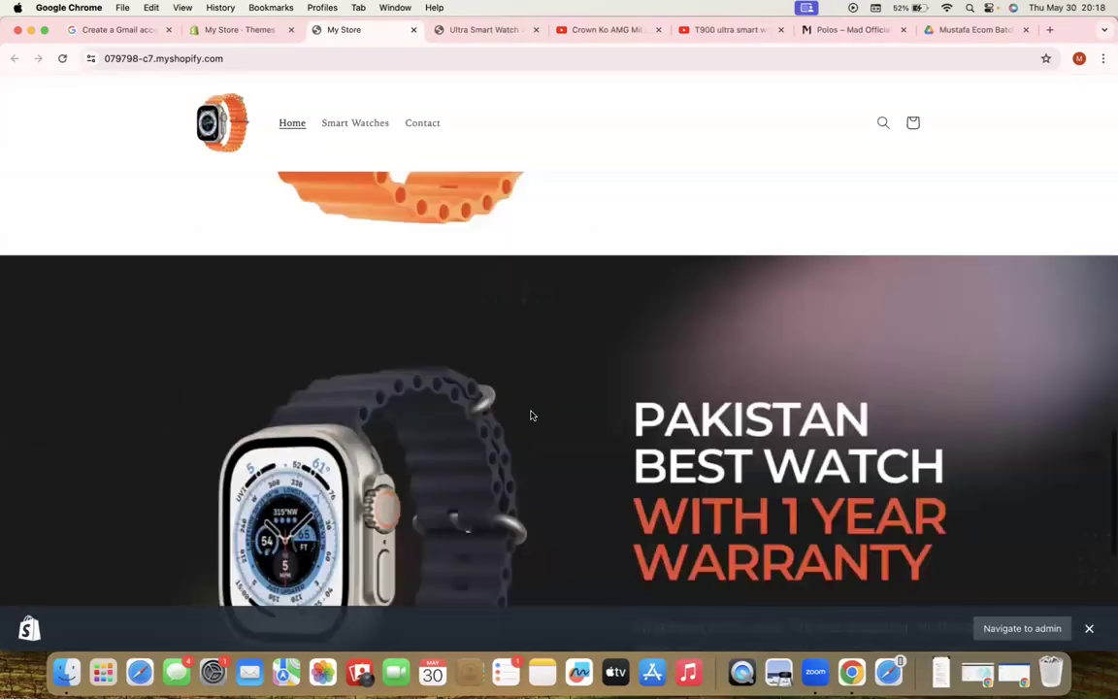
pyautogui.scroll(3, 531, 415)
pyautogui.click(351, 149)
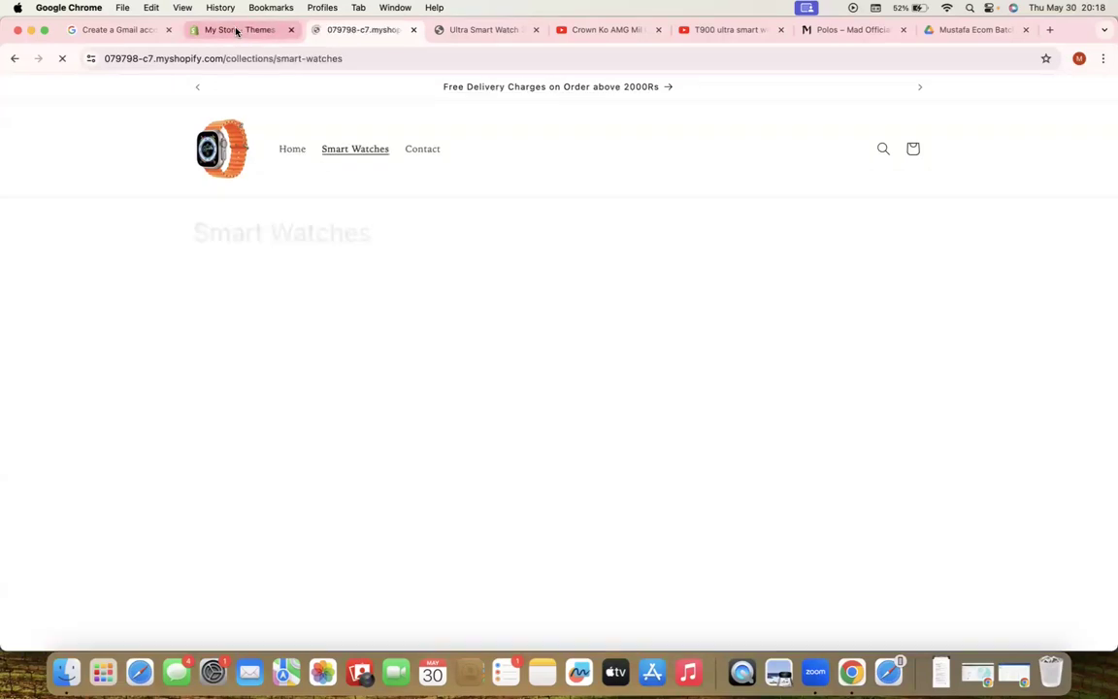
# Return to the Themes page, then switch to another Chrome profile showing Ads Manager campaigns
pyautogui.click(235, 32)
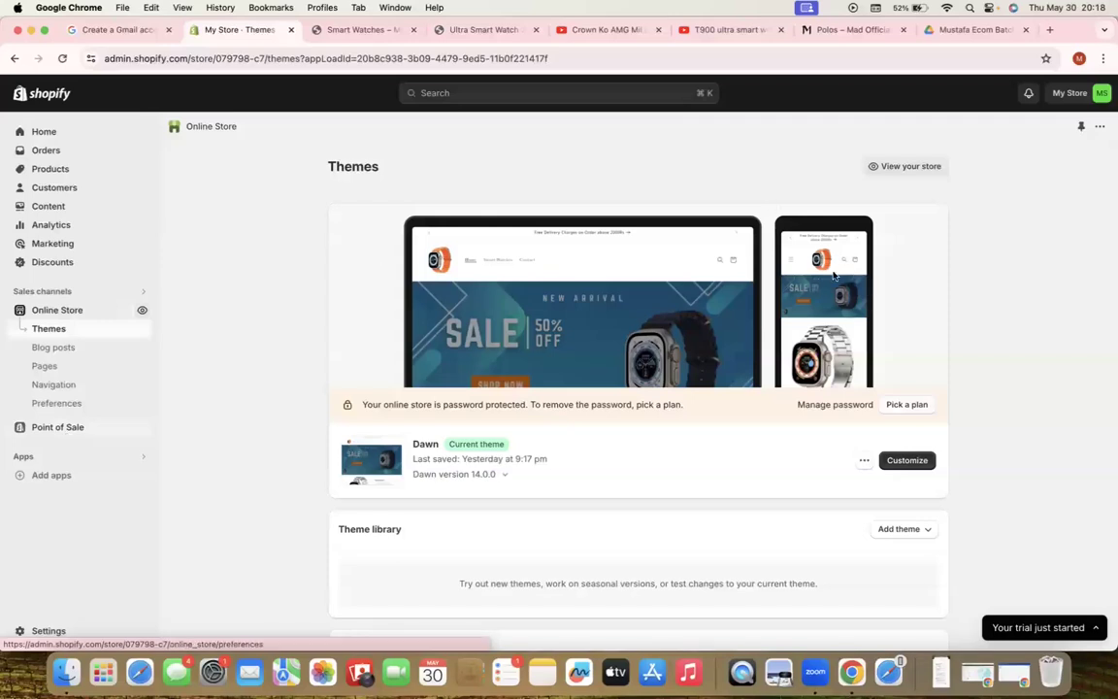
pyautogui.click(1078, 60)
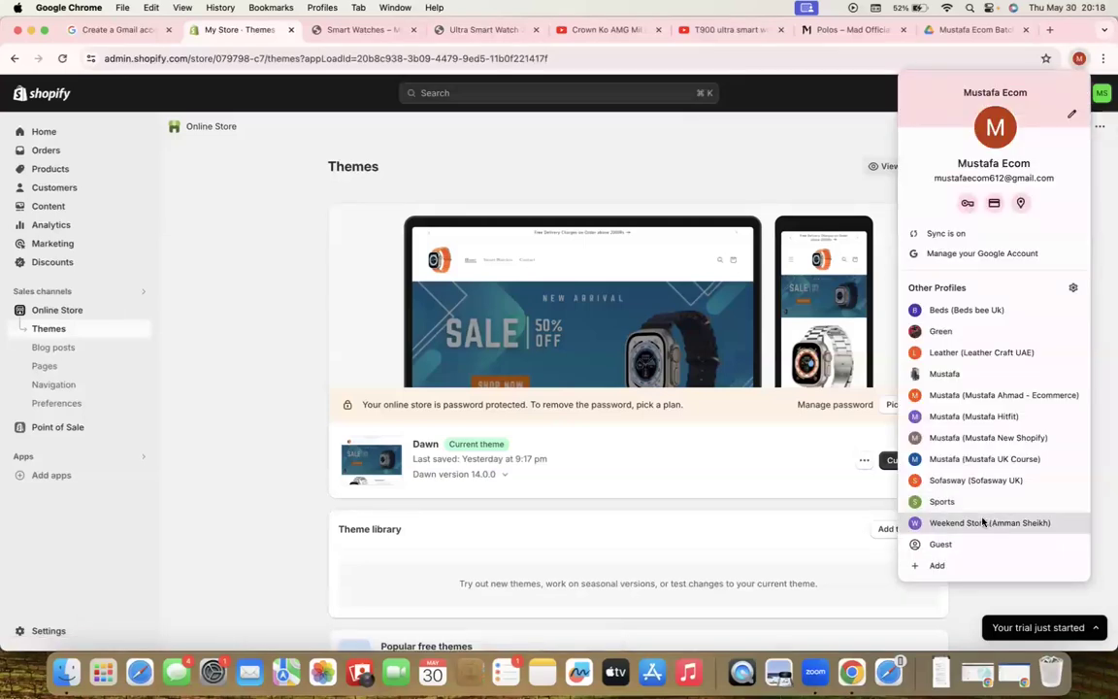
pyautogui.click(968, 378)
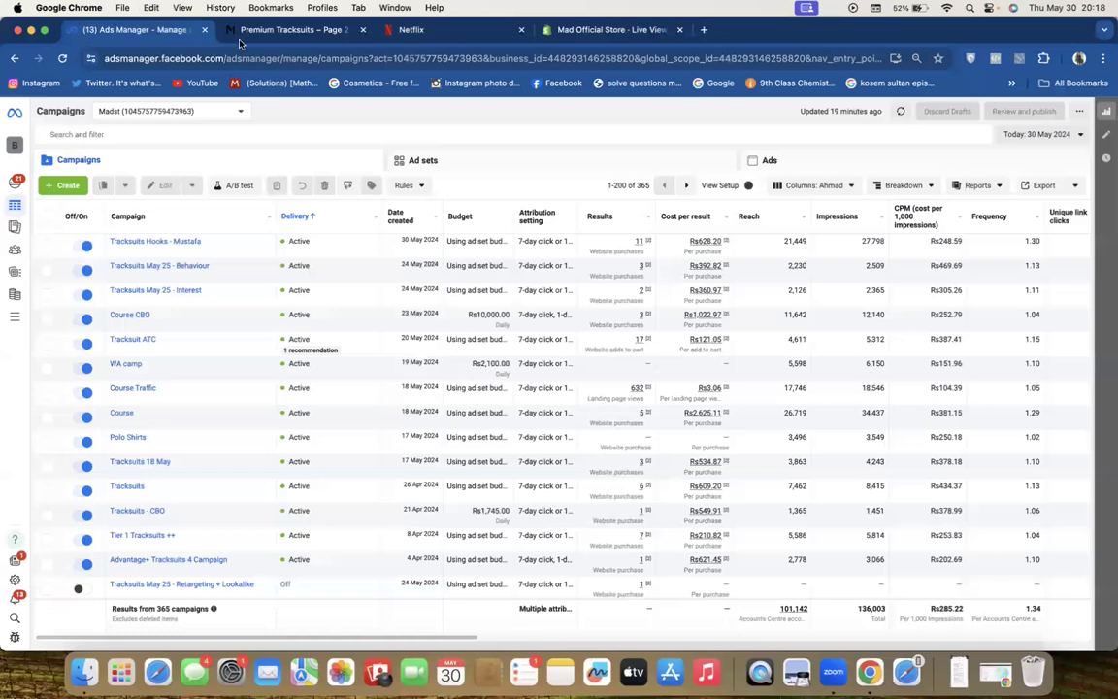
# Switch to the Mad Official Store Live View showing 89 orders and Rs 251,283.1 sales
pyautogui.click(597, 36)
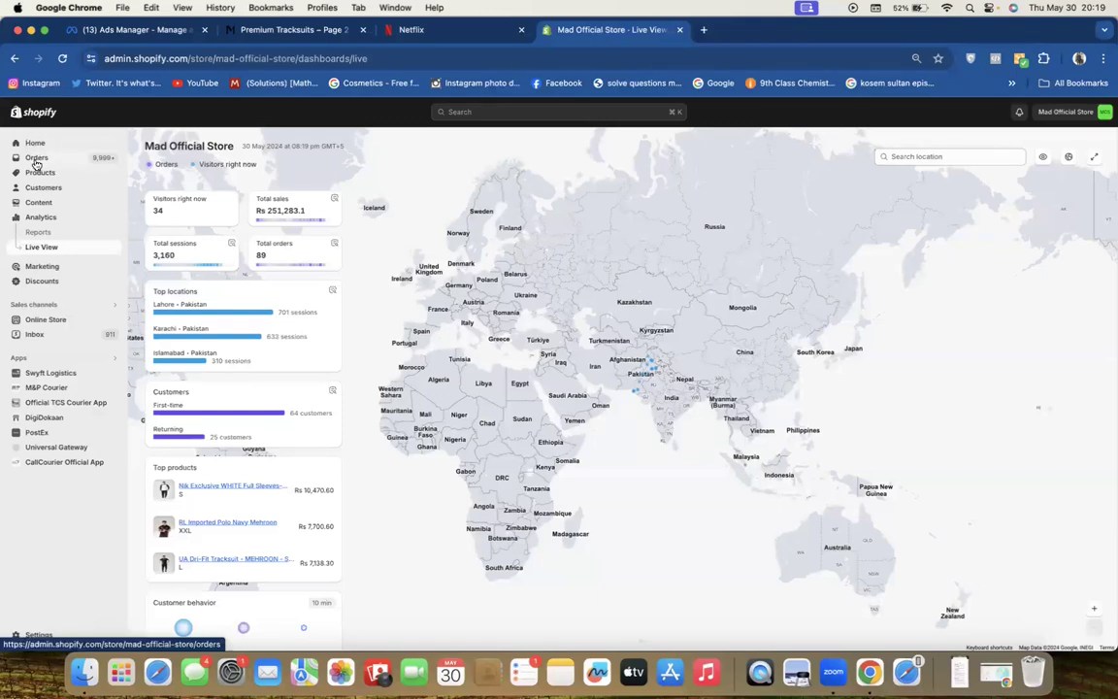
# Review the second store's orders list, then bring up its Analytics dashboard
pyautogui.click(35, 159)
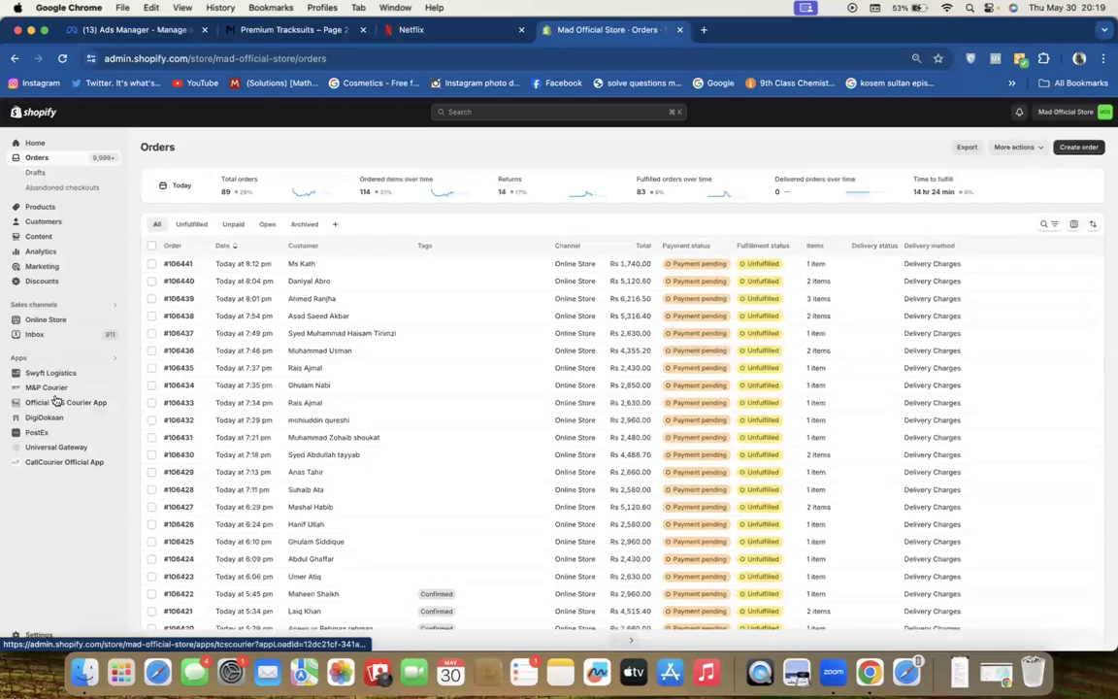
pyautogui.click(36, 254)
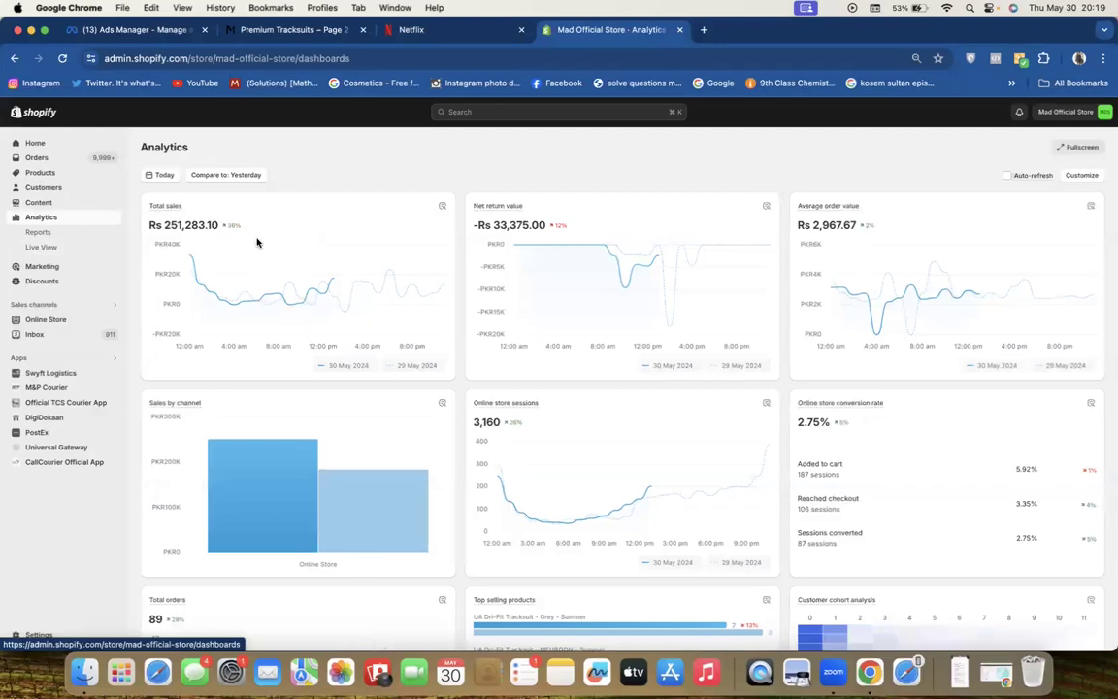
# Highlight the Total sales, Average order value and 3,160 online store sessions figures
pyautogui.moveTo(249, 227); pyautogui.dragTo(148, 225)
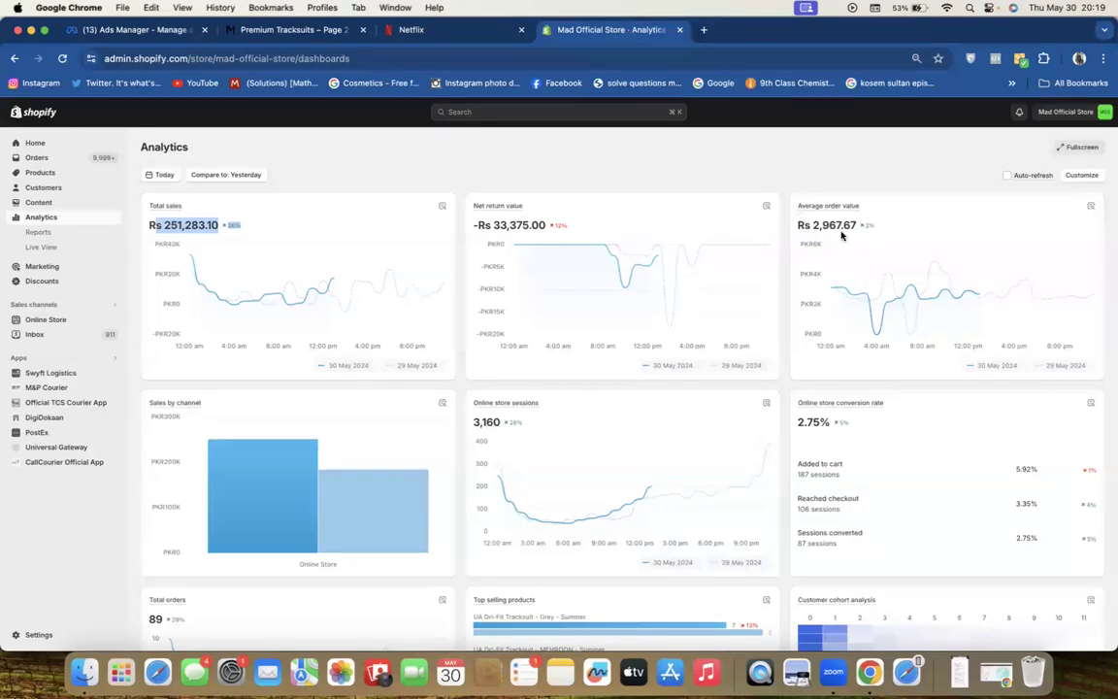
pyautogui.moveTo(813, 225); pyautogui.dragTo(856, 226)
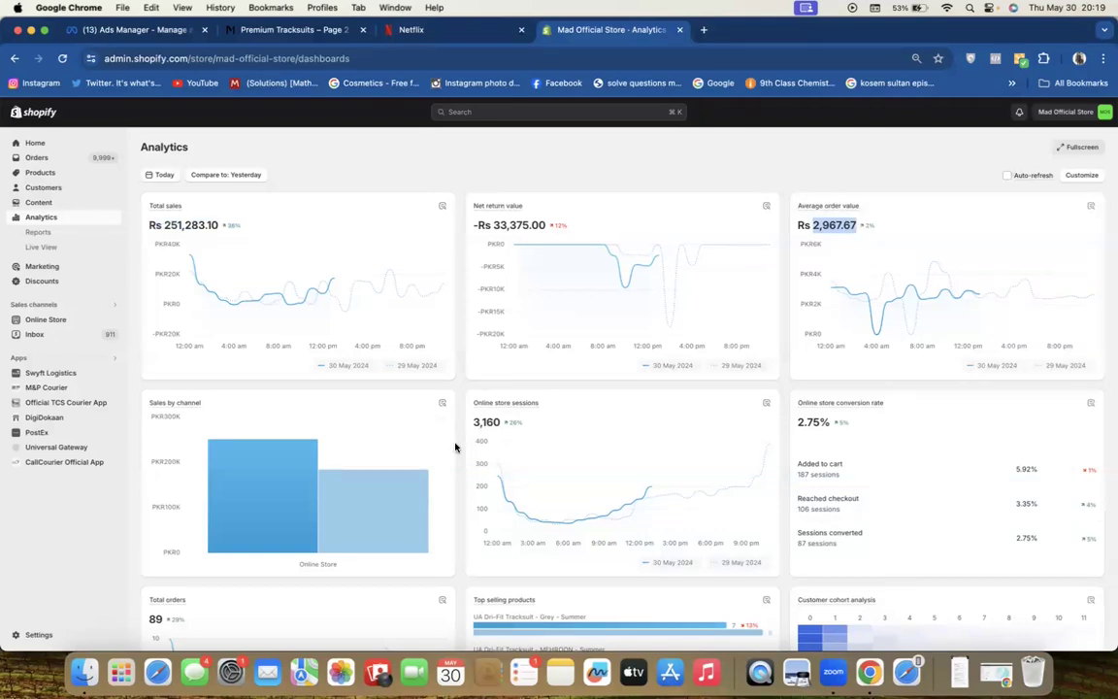
pyautogui.moveTo(474, 423); pyautogui.dragTo(503, 424)
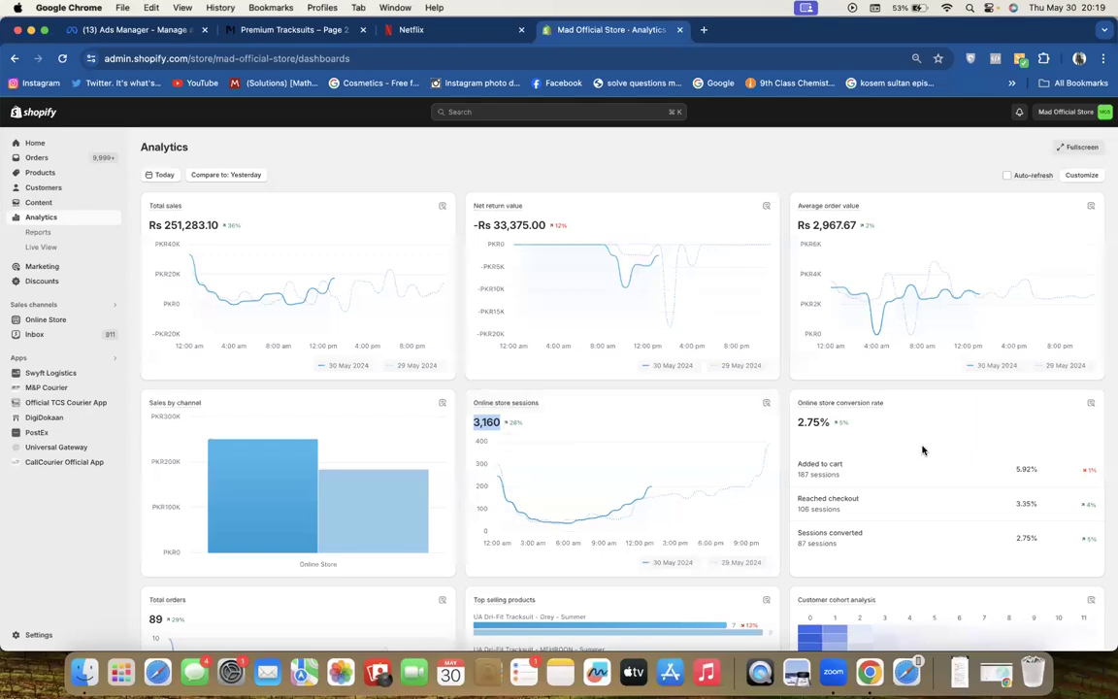
# Scroll down through the Analytics dashboard's report cards
pyautogui.scroll(-2, 810, 454)
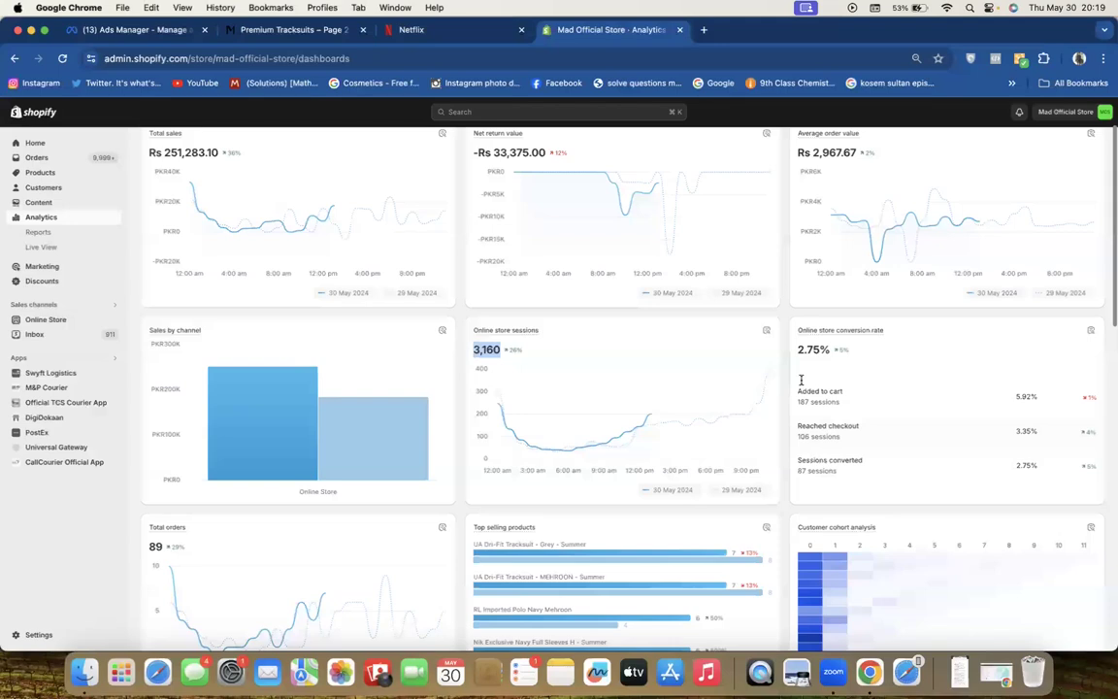
pyautogui.scroll(-1, 802, 396)
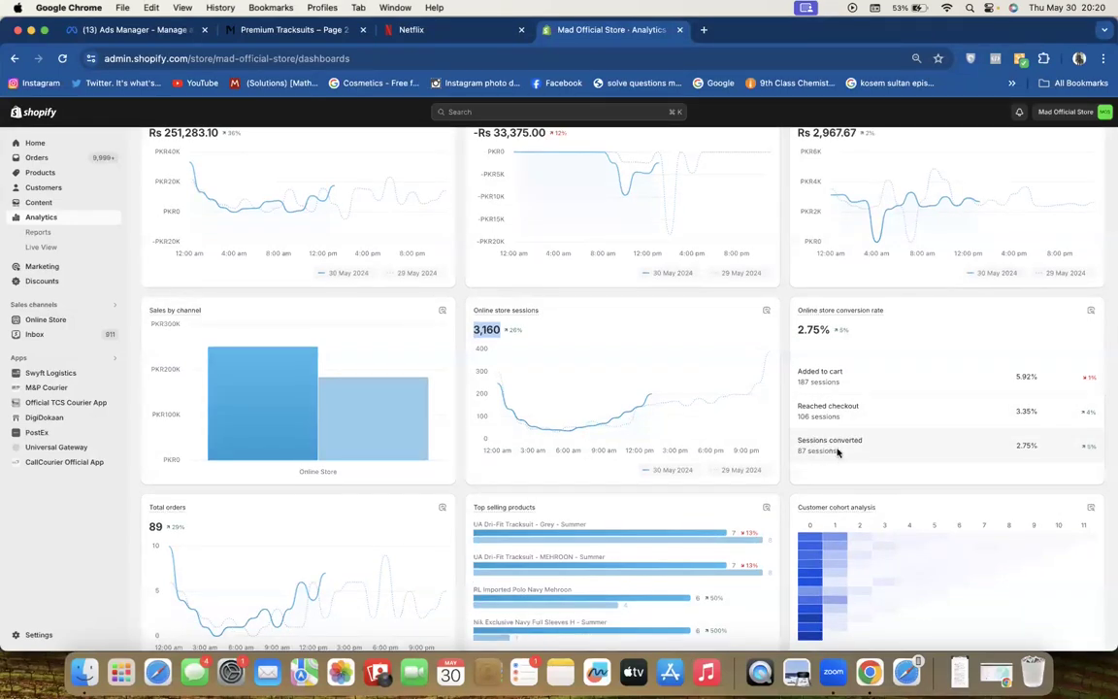
pyautogui.scroll(-1, 795, 370)
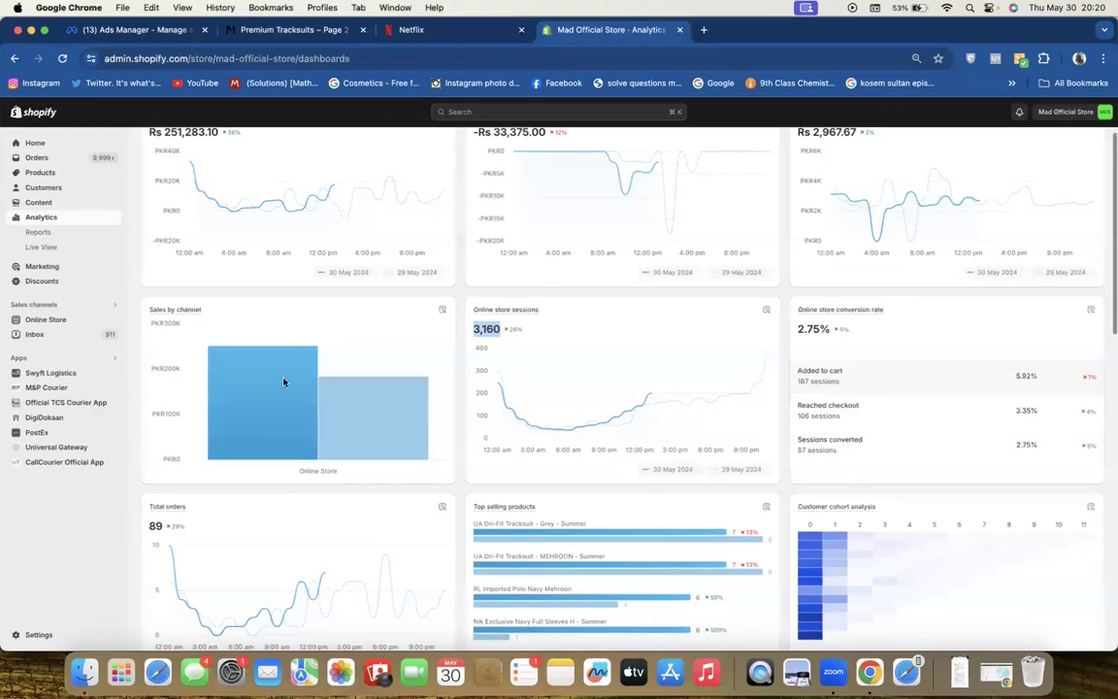
pyautogui.scroll(-5, 283, 382)
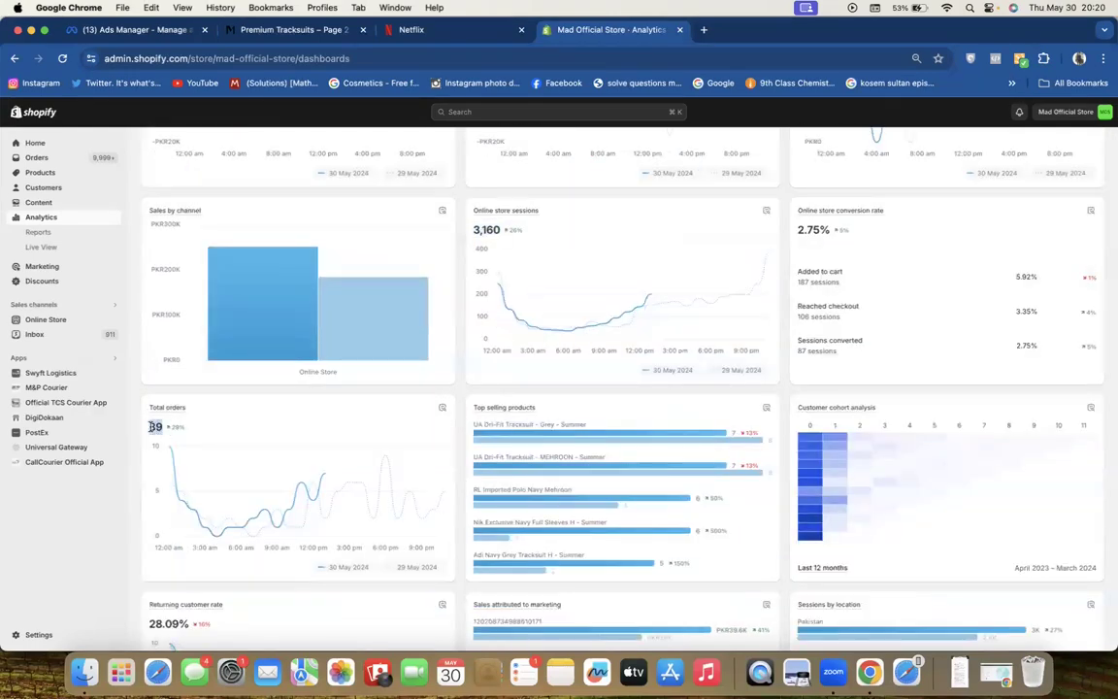
pyautogui.scroll(-4, 451, 437)
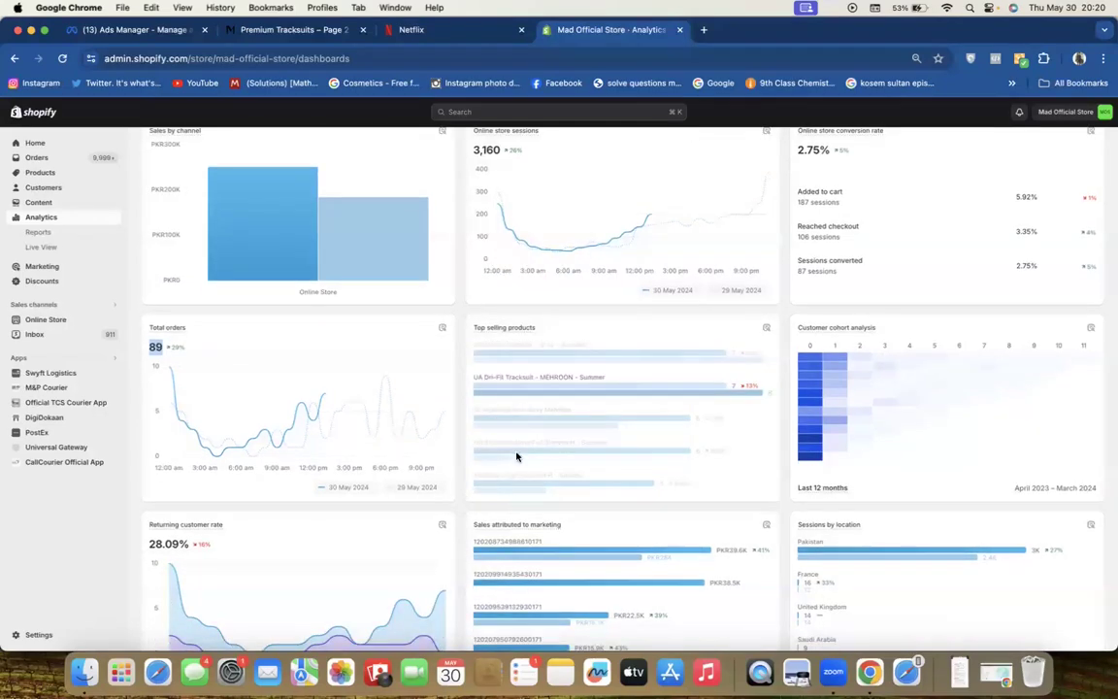
pyautogui.scroll(-8, 458, 423)
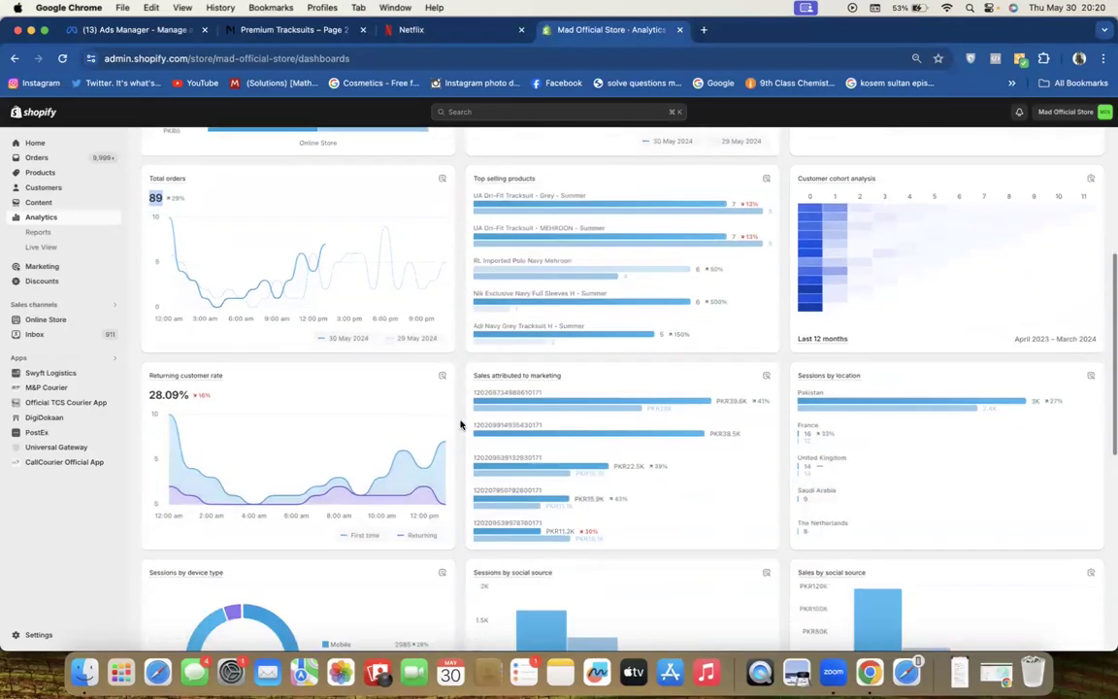
pyautogui.scroll(-2, 461, 424)
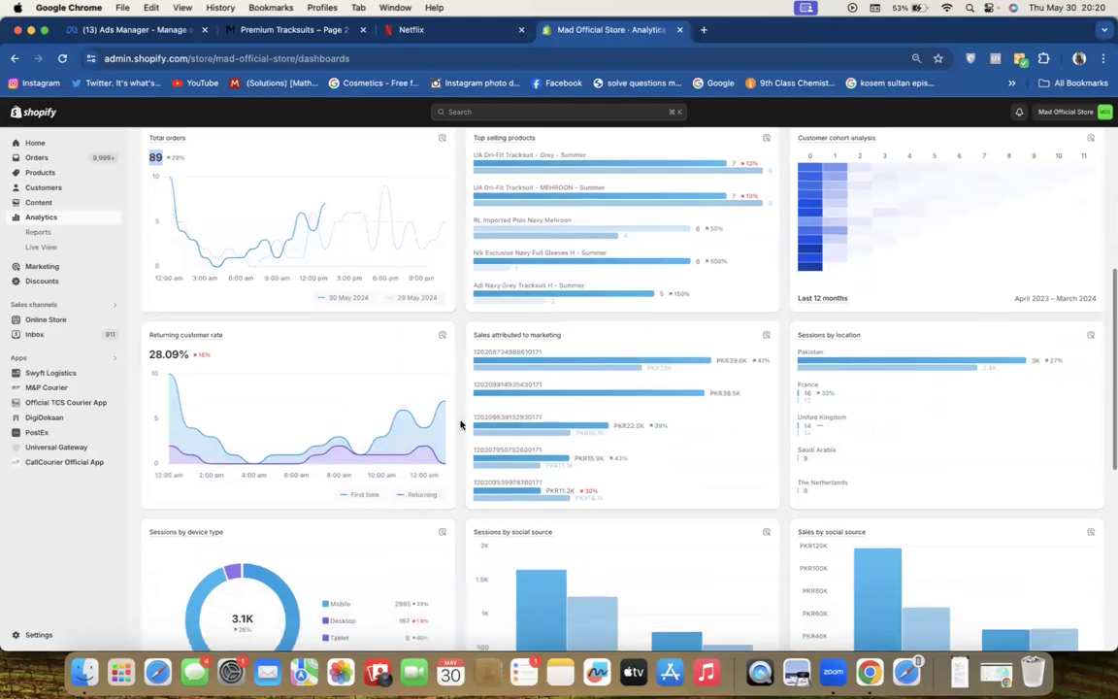
pyautogui.scroll(-1, 461, 424)
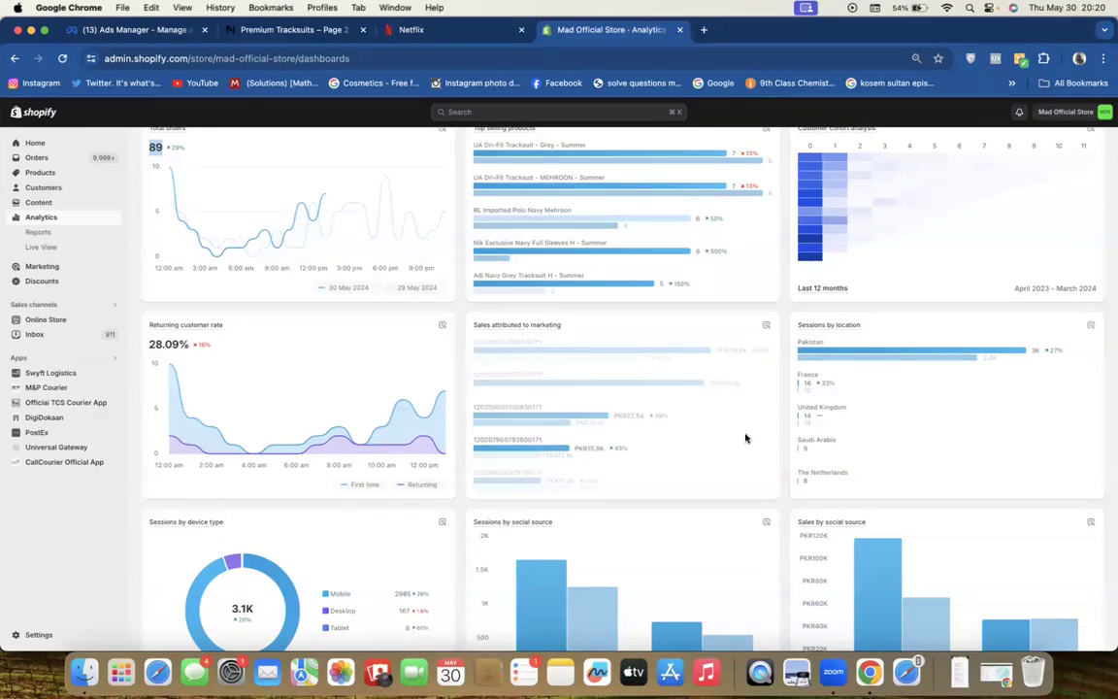
pyautogui.scroll(-1, 781, 424)
pyautogui.moveTo(830, 296)
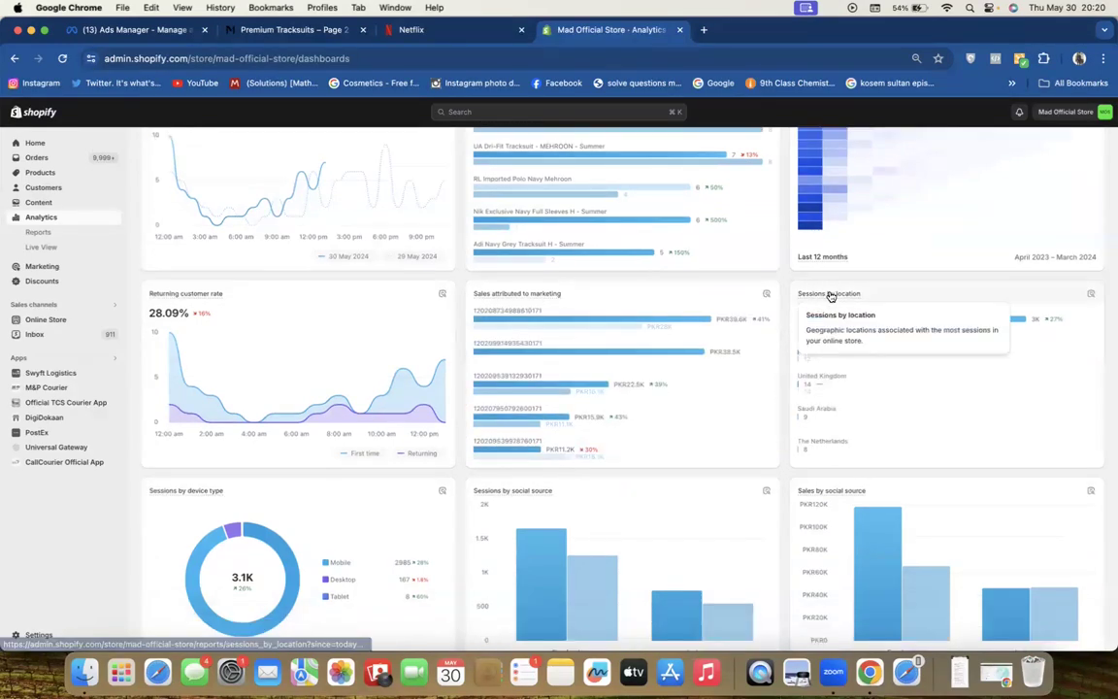
pyautogui.scroll(-3, 795, 399)
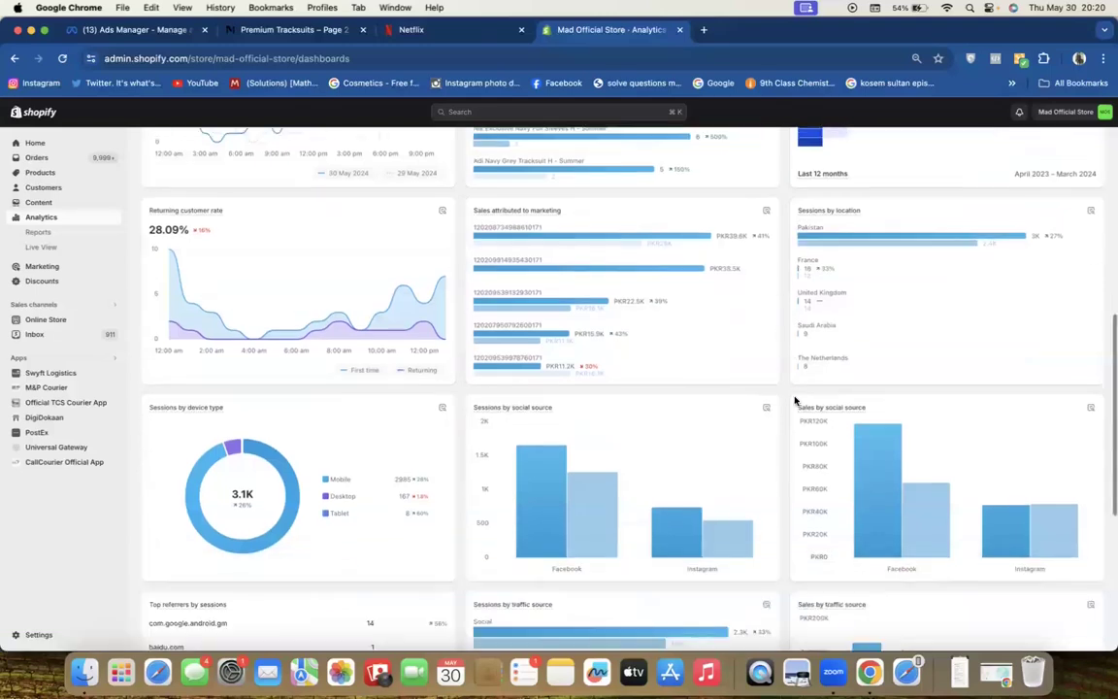
pyautogui.scroll(-1, 795, 399)
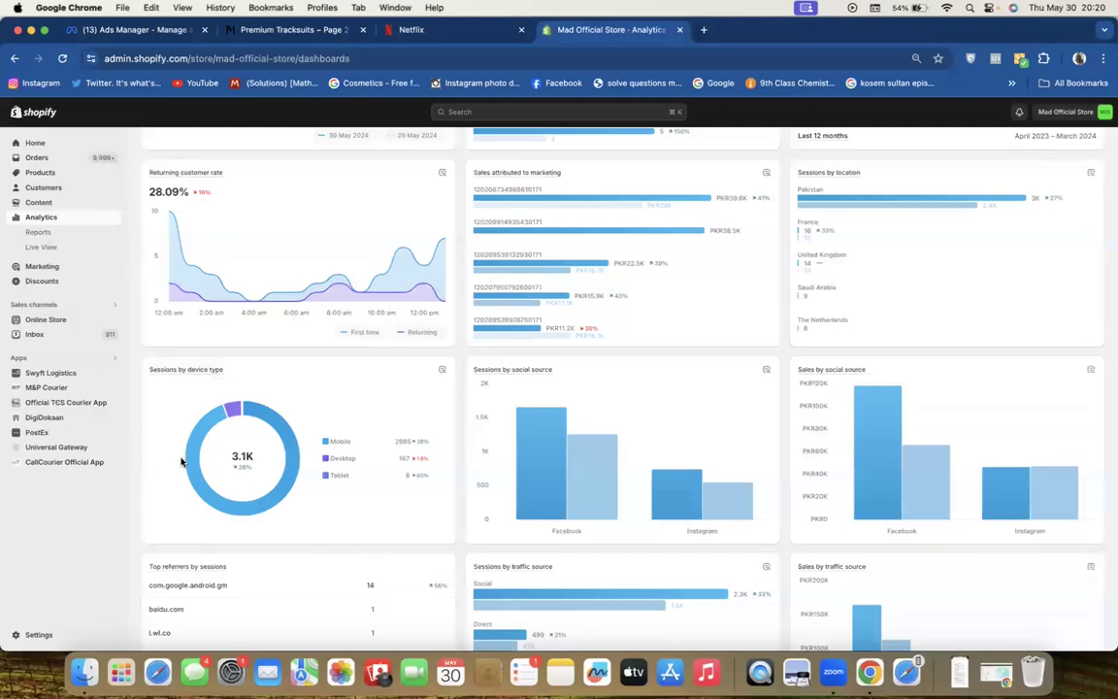
pyautogui.scroll(-1, 181, 461)
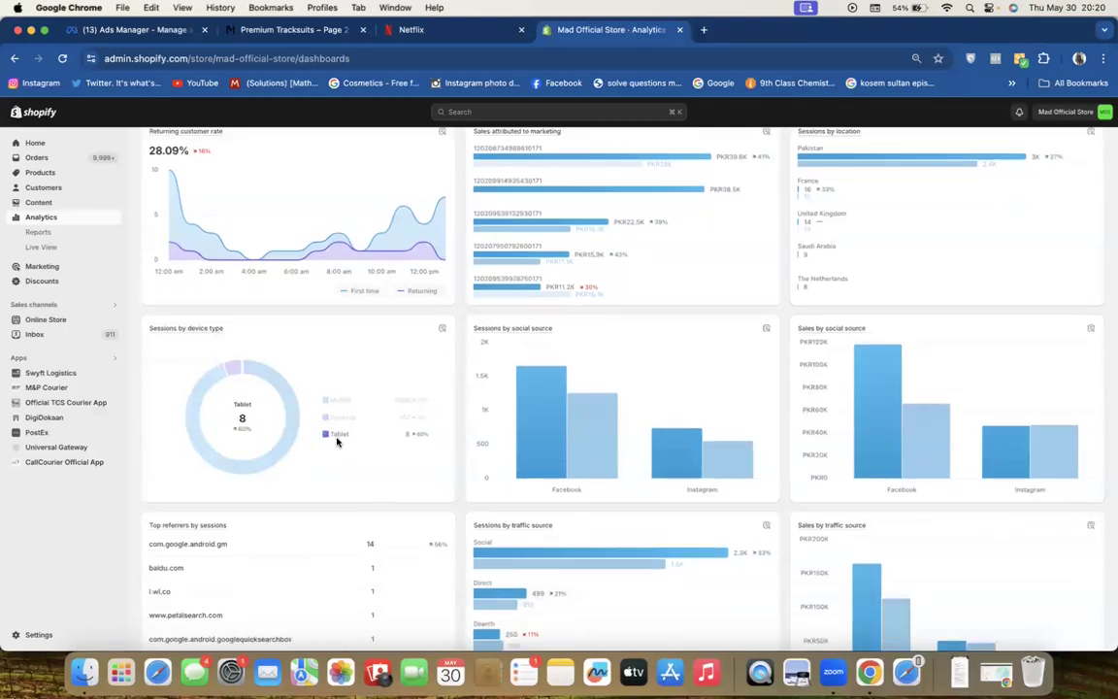
# Inspect the Sales by social source bars and the remaining cards, then scroll back up
pyautogui.moveTo(509, 328)
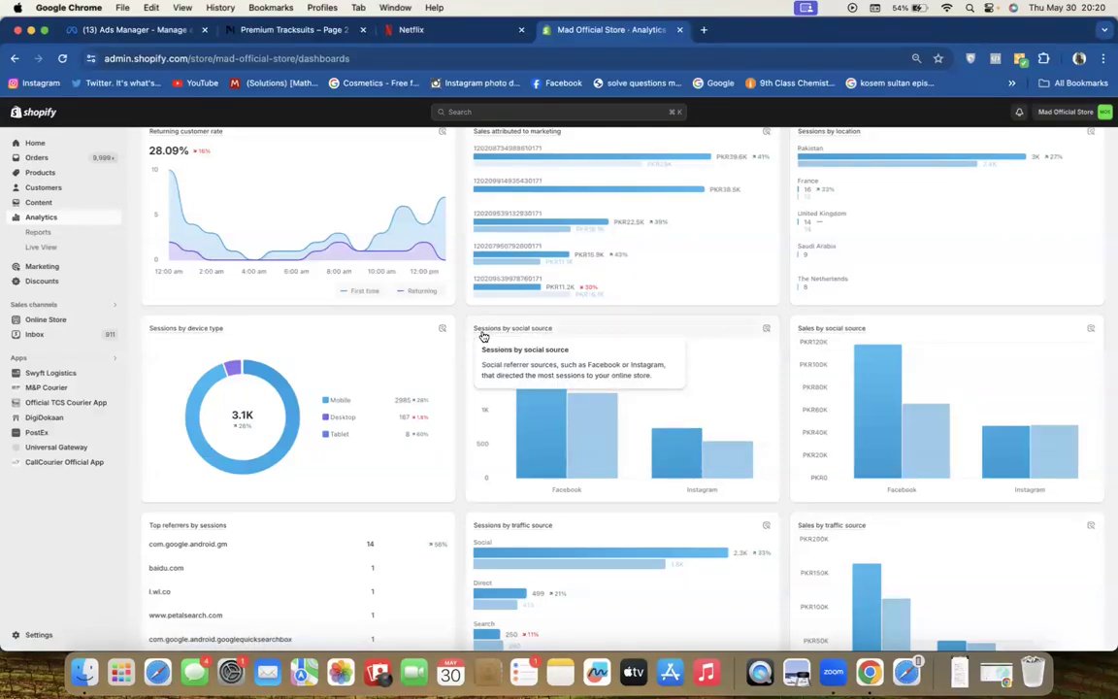
pyautogui.moveTo(521, 424)
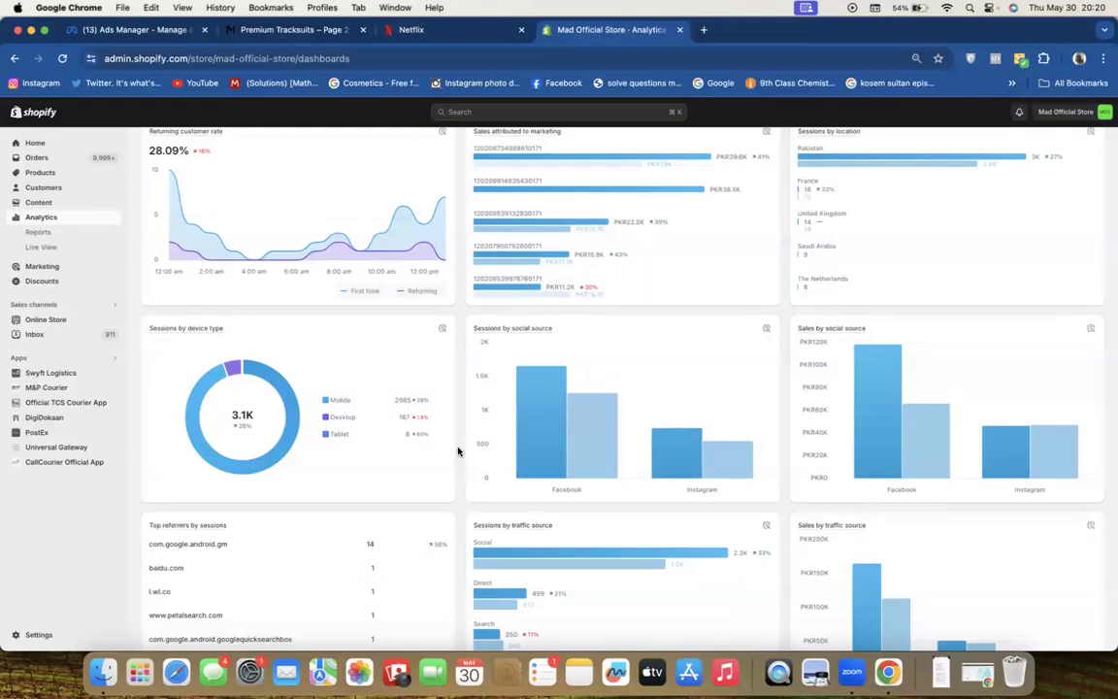
pyautogui.scroll(-1, 459, 450)
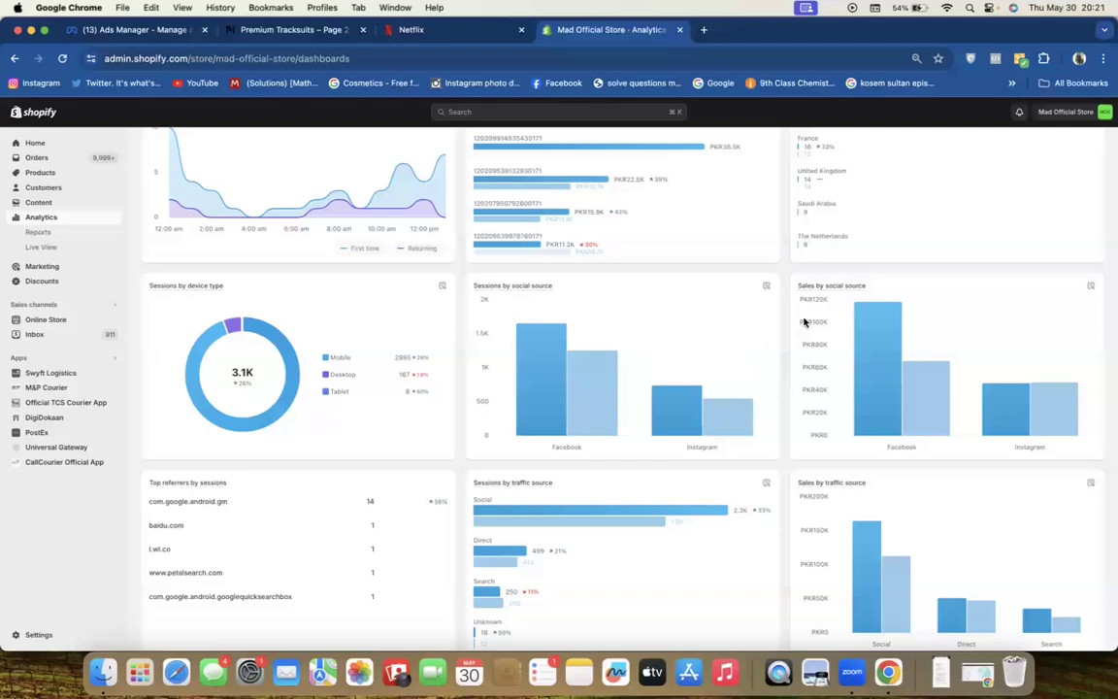
pyautogui.moveTo(999, 422)
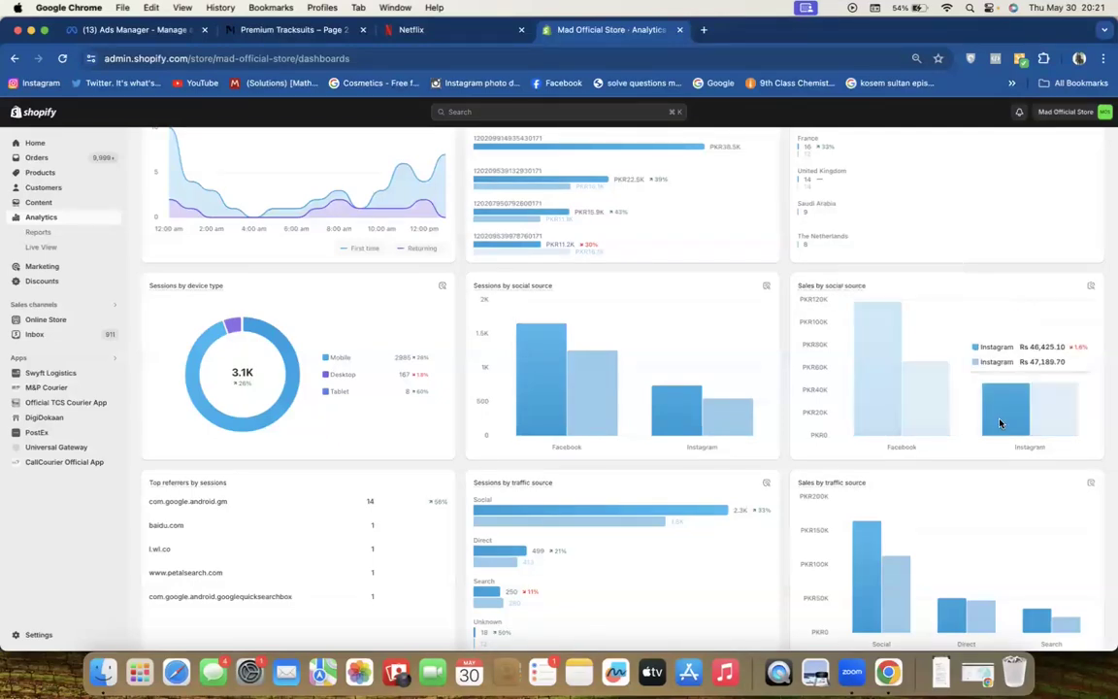
pyautogui.scroll(-3, 999, 422)
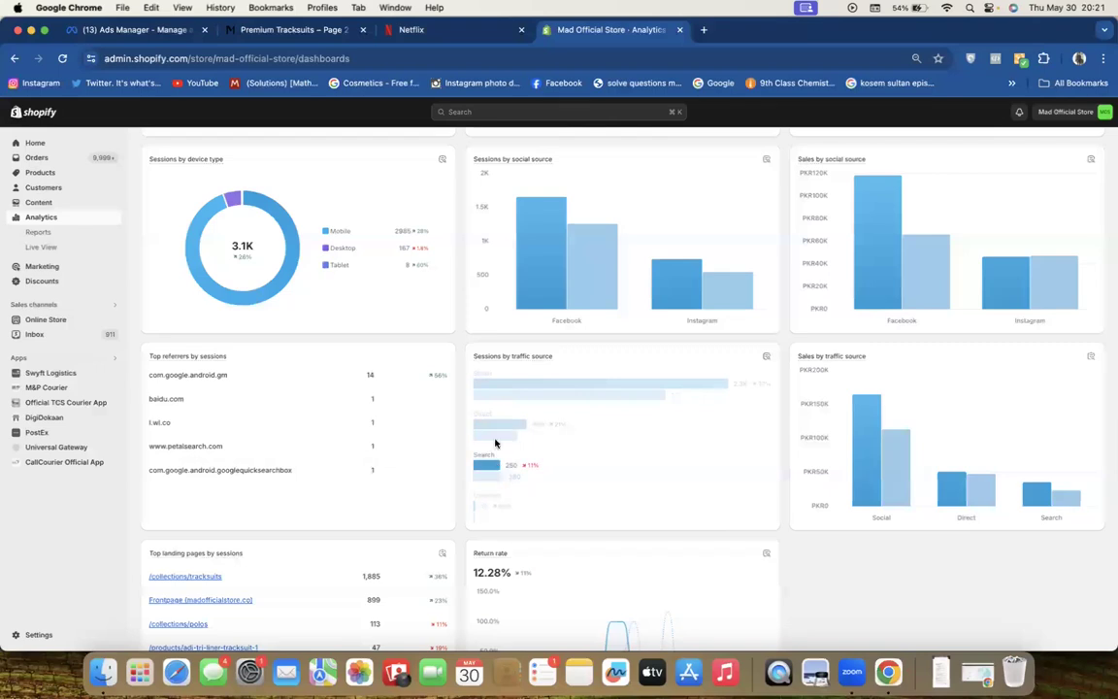
pyautogui.scroll(-1, 501, 389)
pyautogui.scroll(-2, 501, 388)
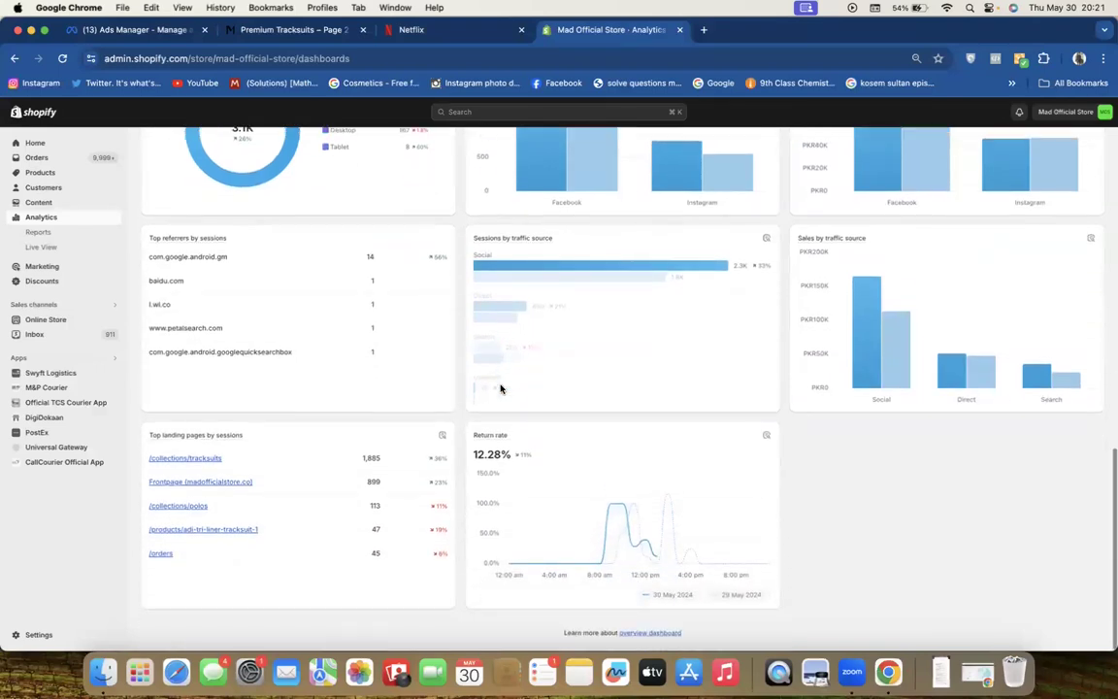
pyautogui.scroll(10, 407, 185)
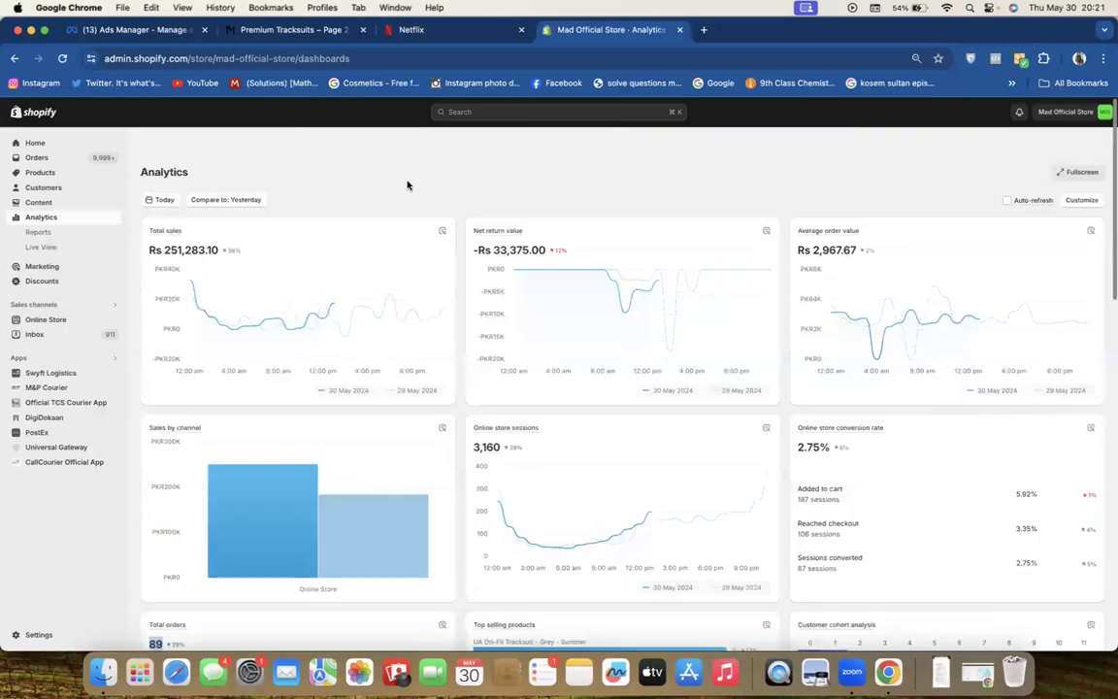
# Open Live View showing 30 visitors, 91 orders, 3,171 sessions and Rs 256,873.10 sales
pyautogui.click(41, 246)
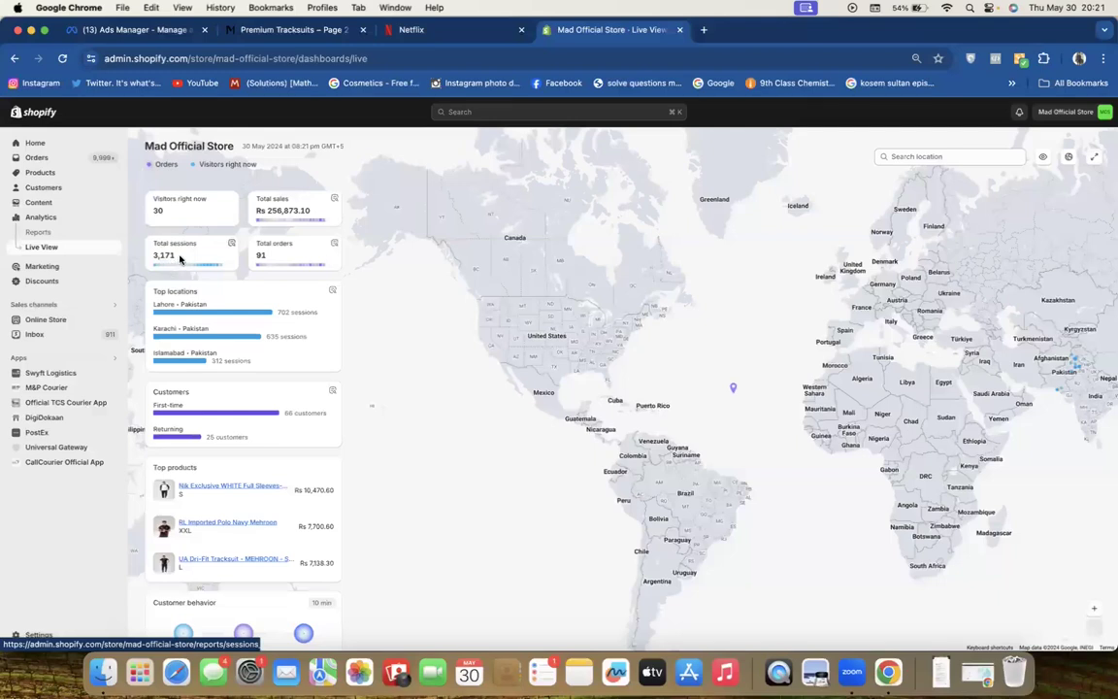
pyautogui.scroll(-2, 271, 262)
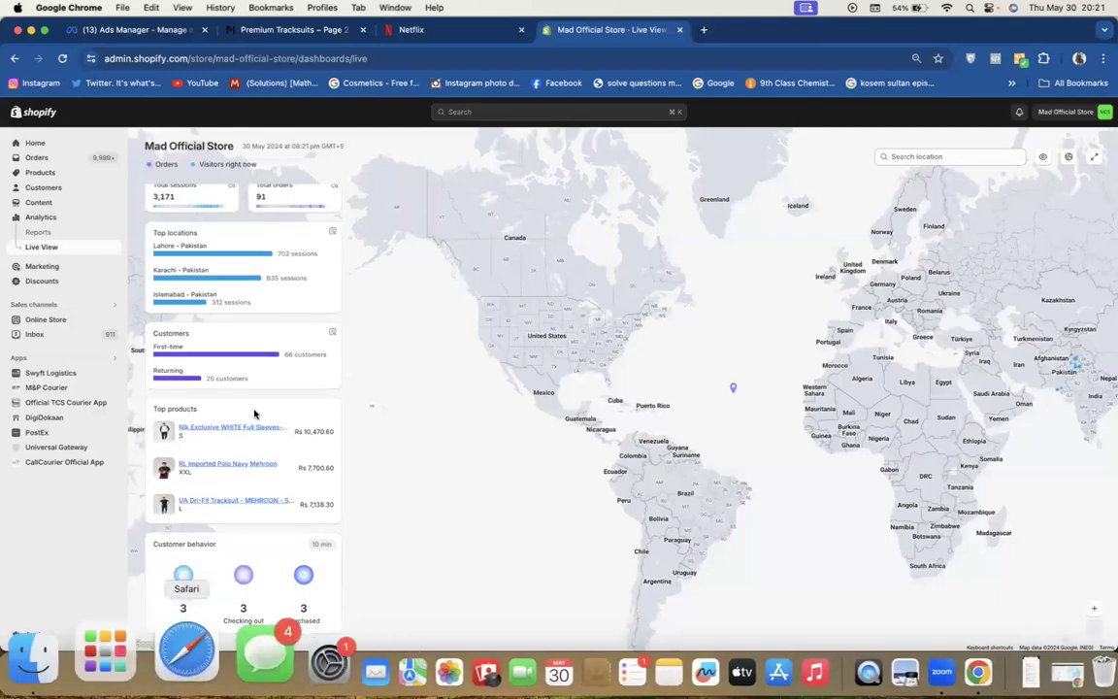
pyautogui.scroll(2, 257, 414)
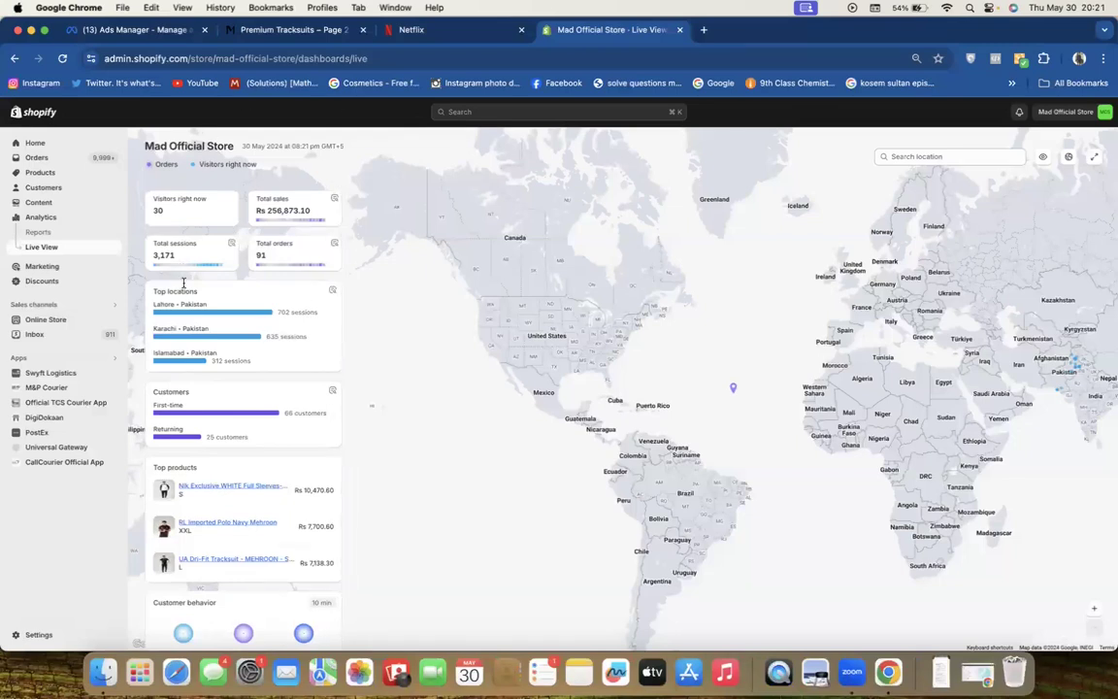
pyautogui.click(1078, 59)
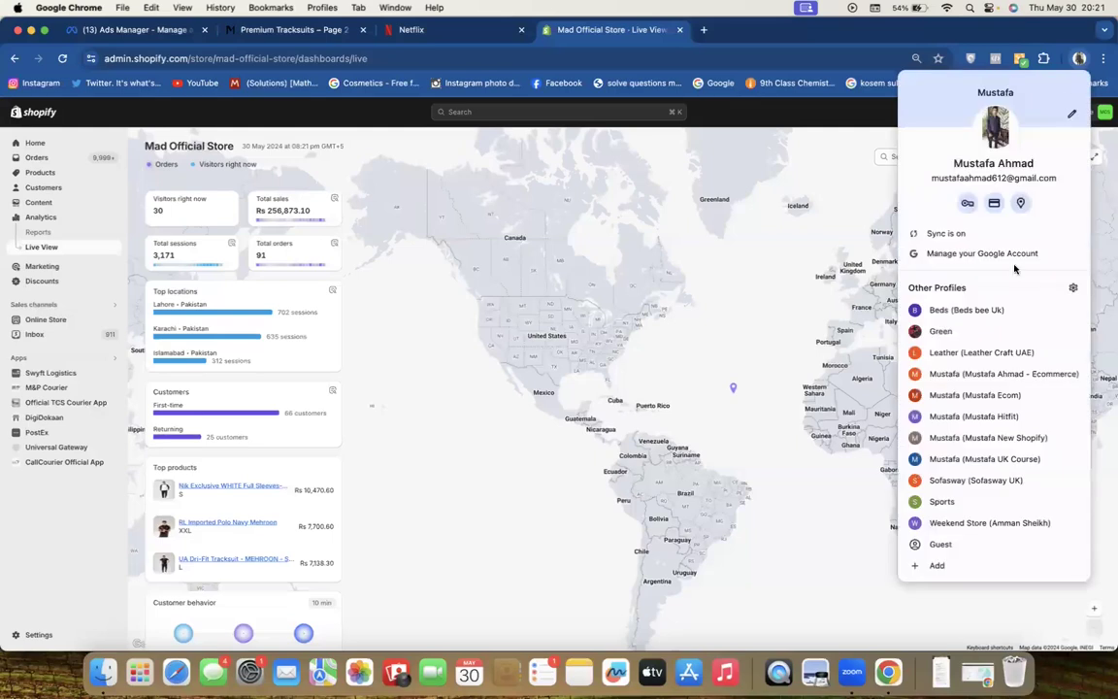
# Switch to the other Ecom Chrome profile showing the store's Themes page with Dawn
pyautogui.click(996, 396)
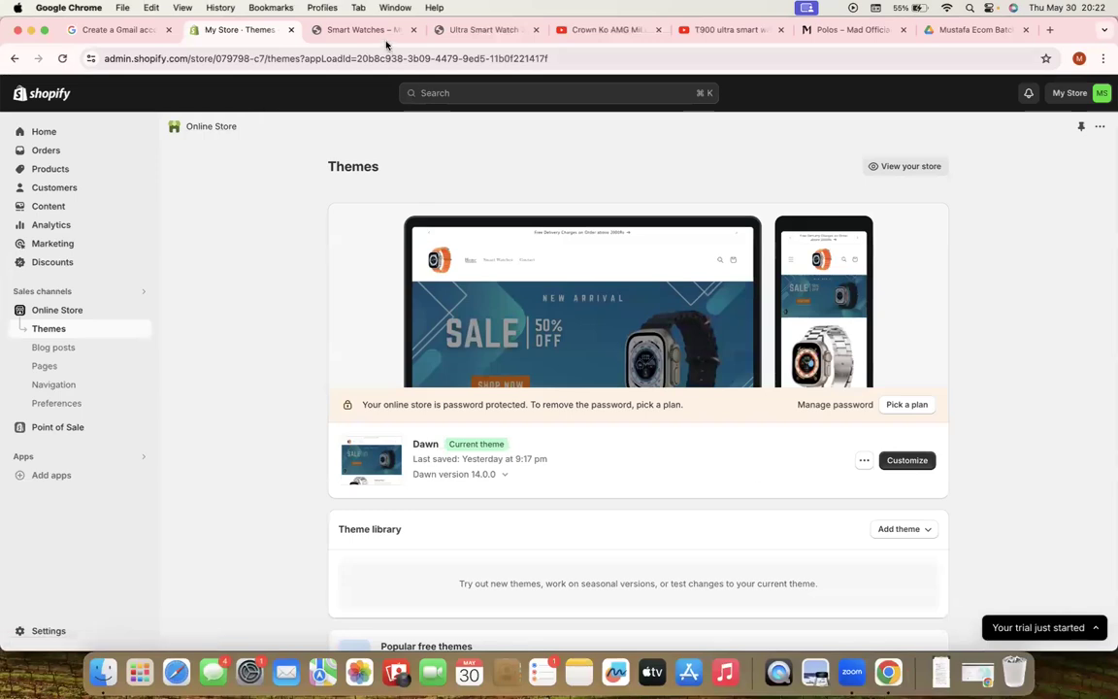
pyautogui.click(341, 30)
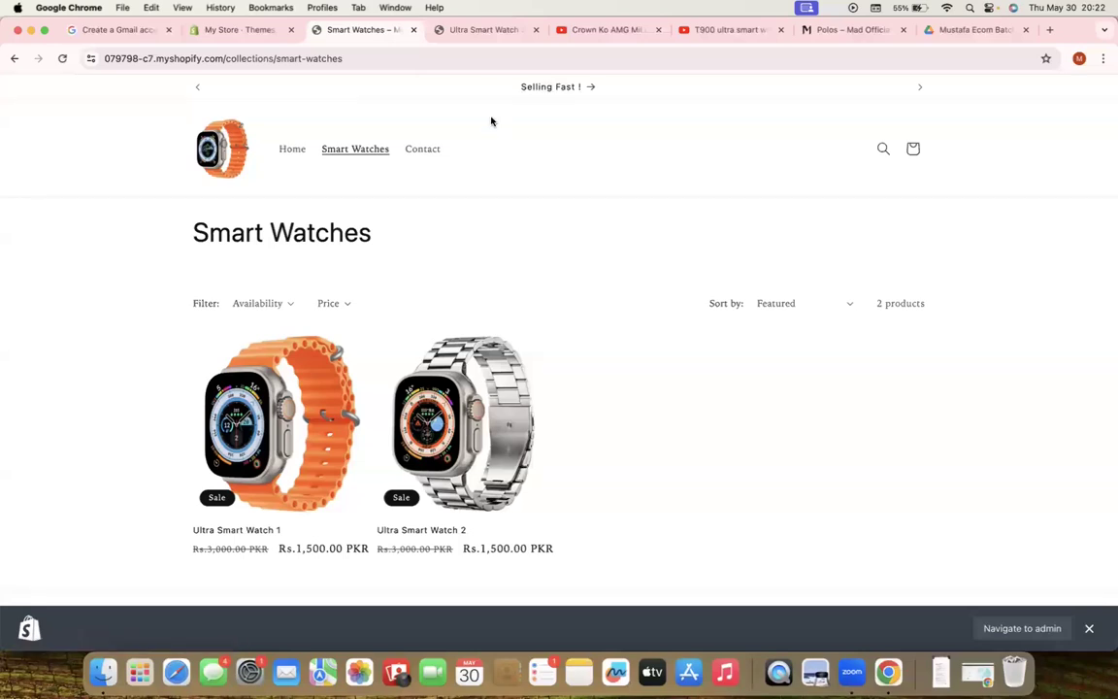
pyautogui.click(244, 30)
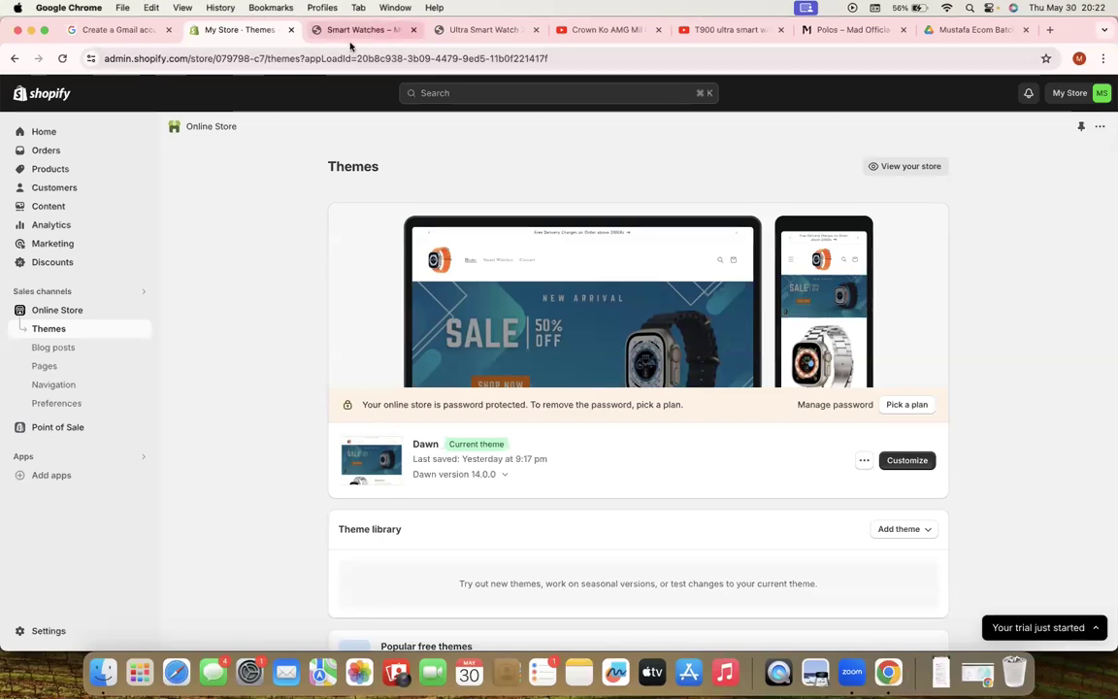
pyautogui.click(316, 31)
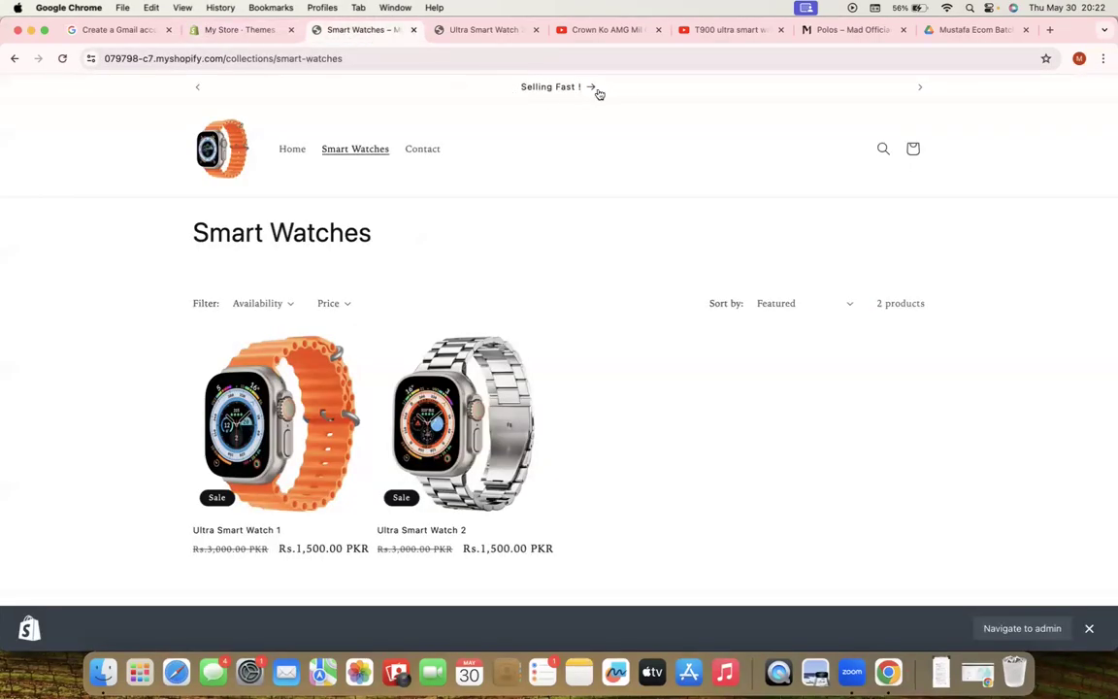
pyautogui.click(254, 29)
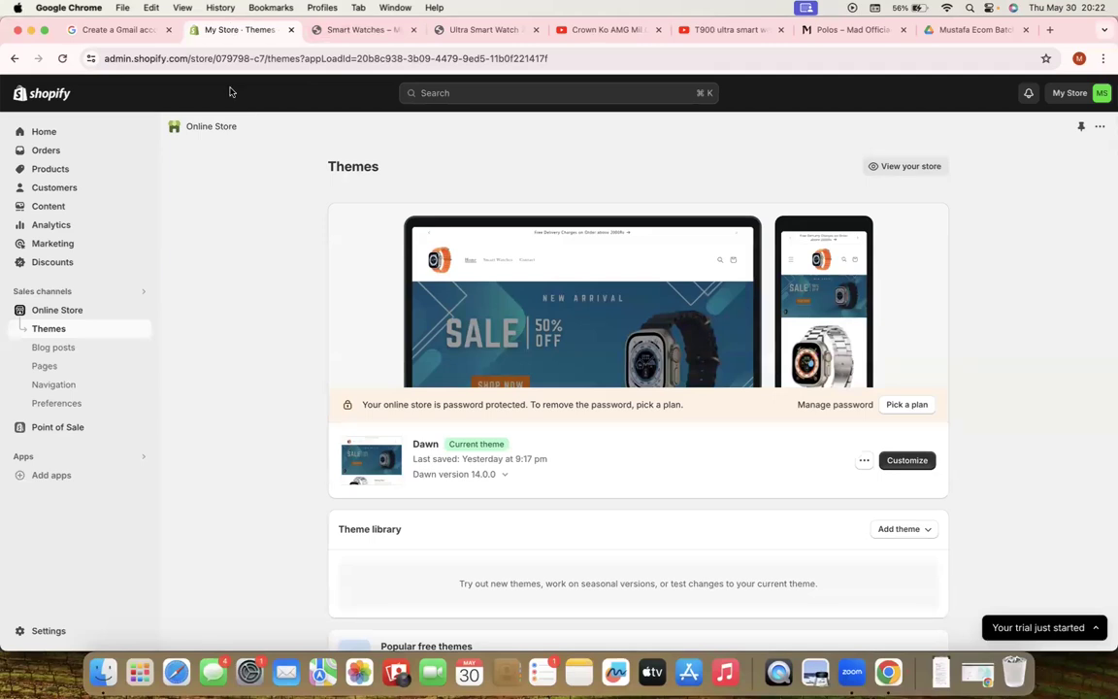
# Start an automatic free shipping discount titled 'Free Shipping'
pyautogui.click(62, 265)
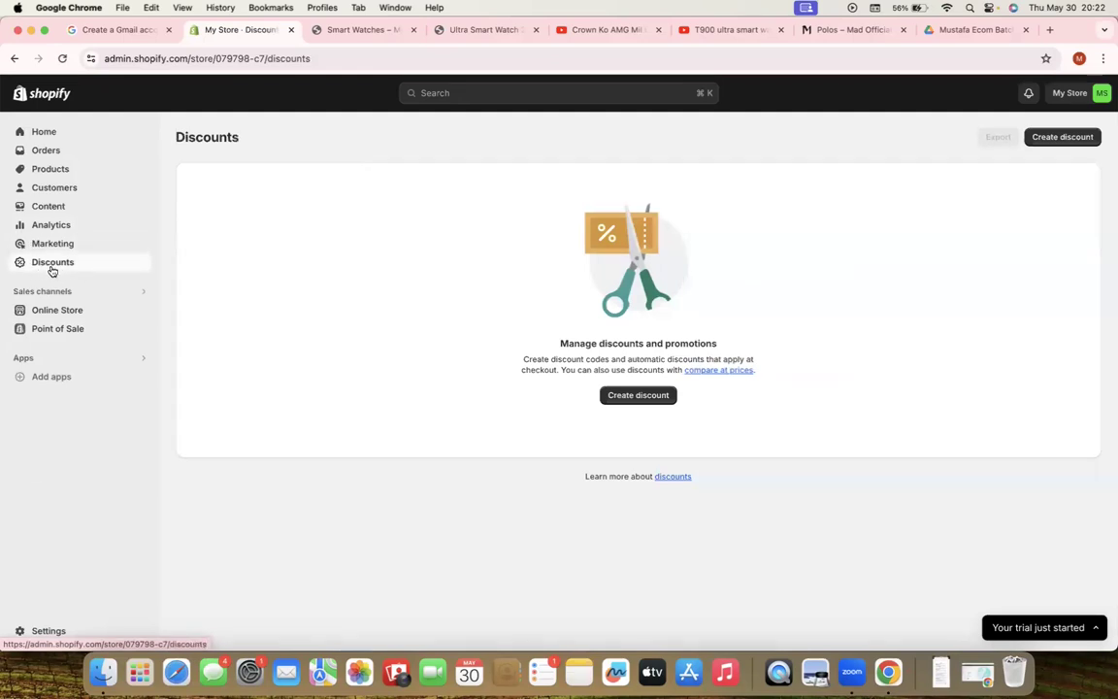
pyautogui.click(636, 395)
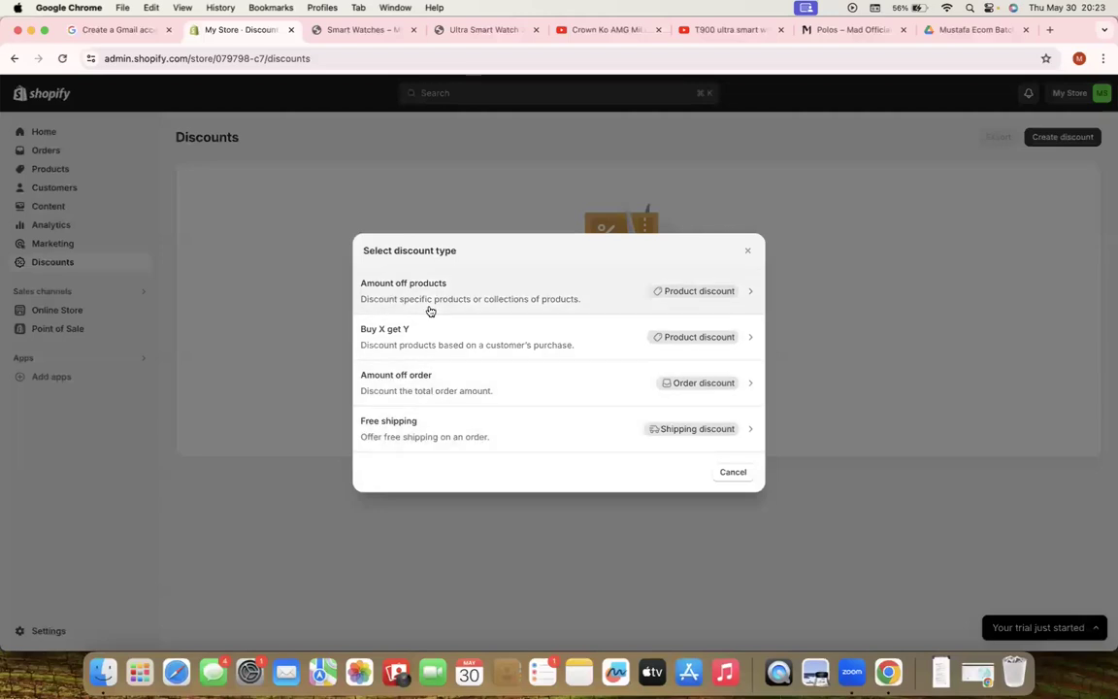
pyautogui.click(415, 449)
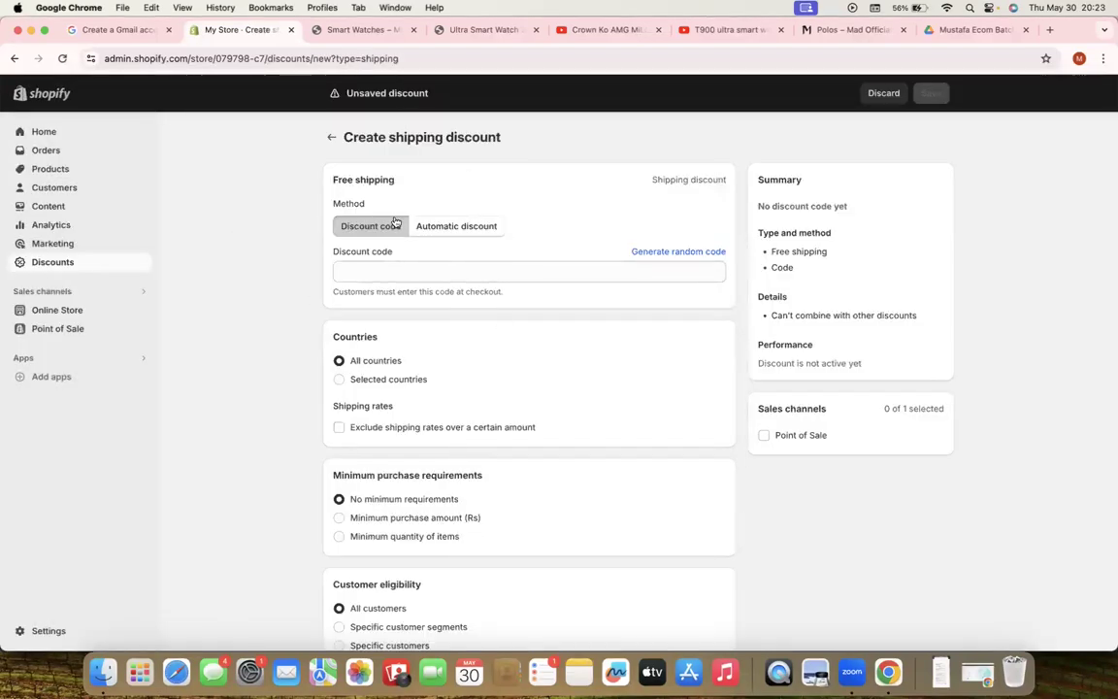
pyautogui.click(452, 228)
pyautogui.click(387, 273)
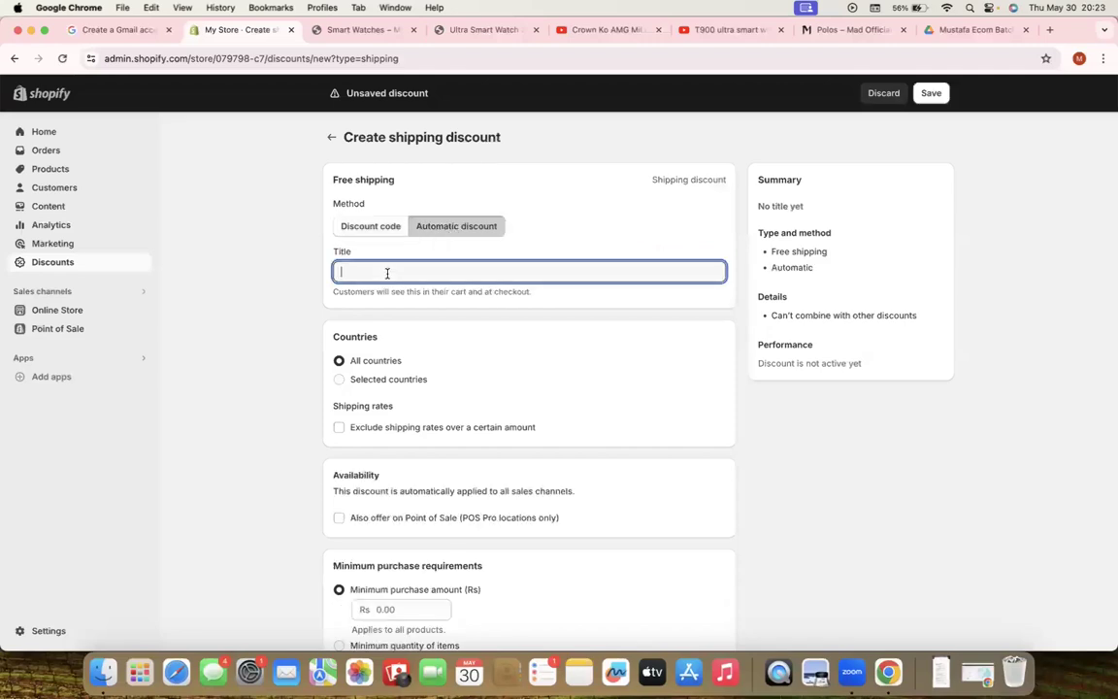
pyautogui.write('Fre')
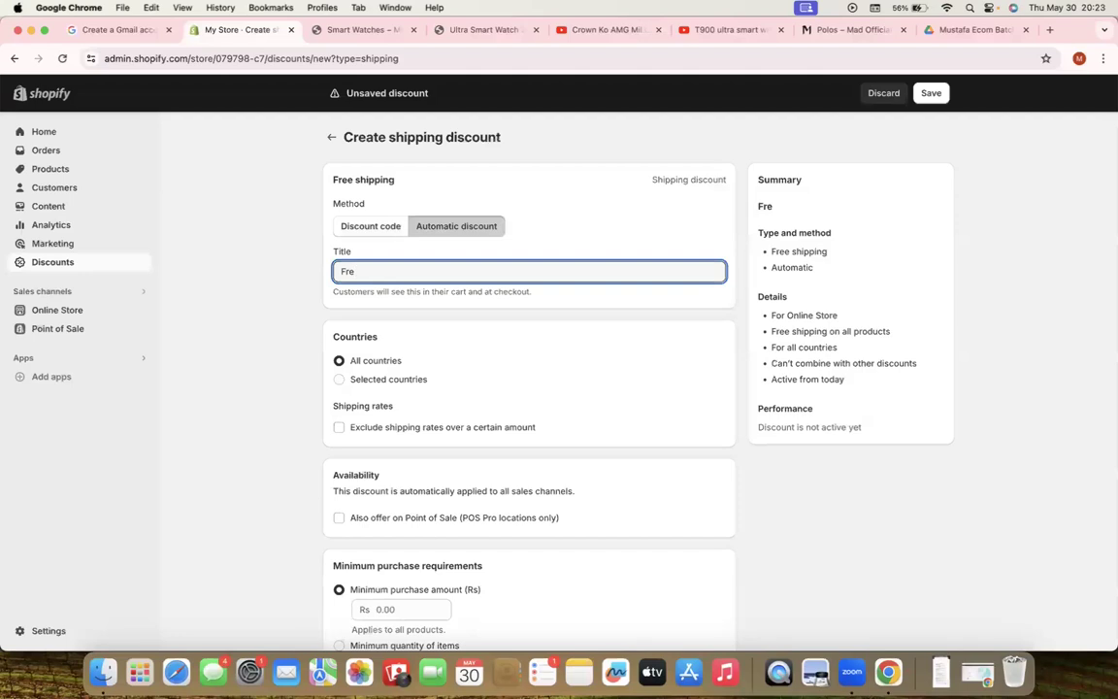
pyautogui.write('e Shipping')
pyautogui.click(289, 350)
# Set a Rs 2,000 minimum purchase amount, save the discount and return to the discounts list
pyautogui.scroll(-5, 291, 349)
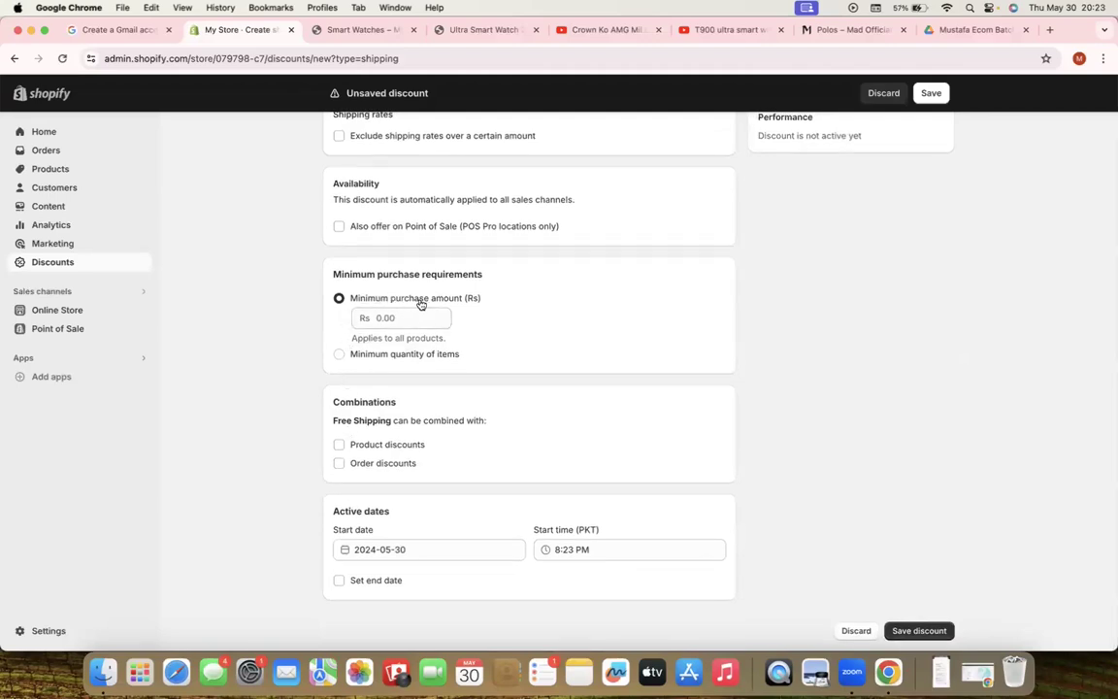
pyautogui.click(398, 319)
pyautogui.write('2000')
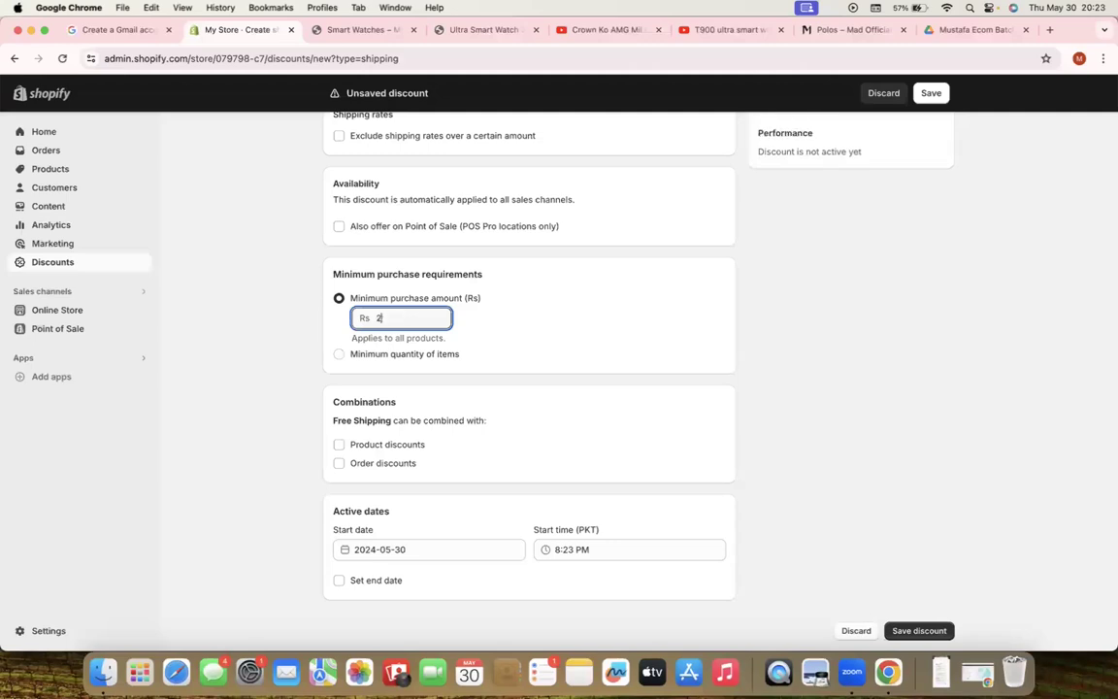
pyautogui.click(781, 294)
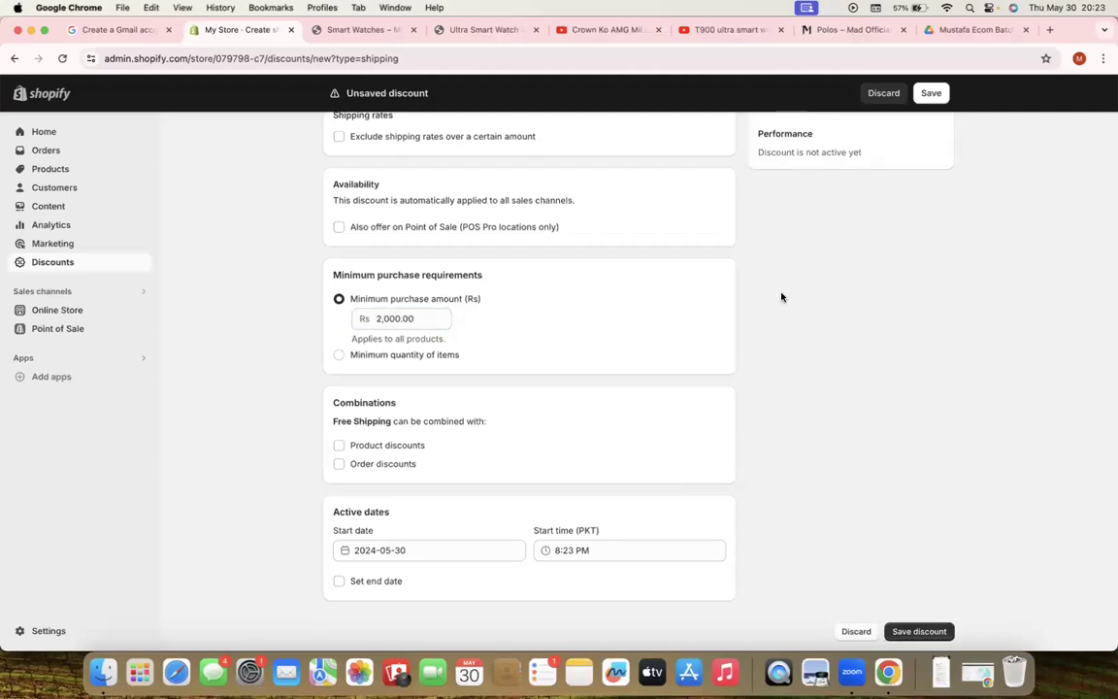
pyautogui.scroll(5, 781, 294)
pyautogui.click(931, 93)
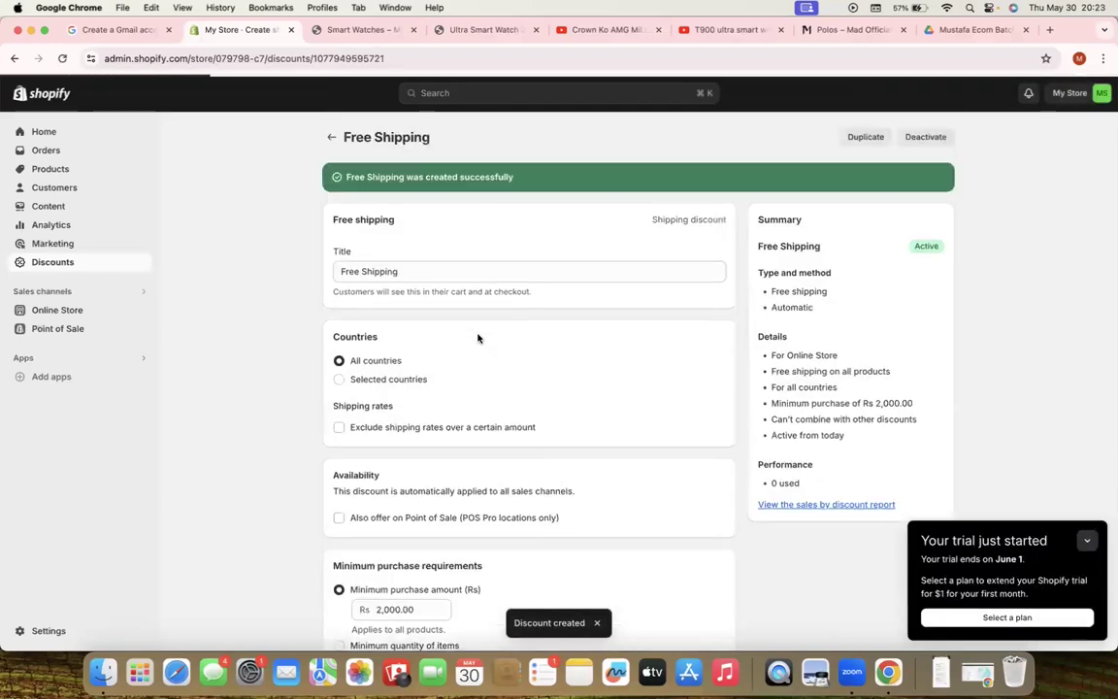
pyautogui.scroll(-5, 474, 332)
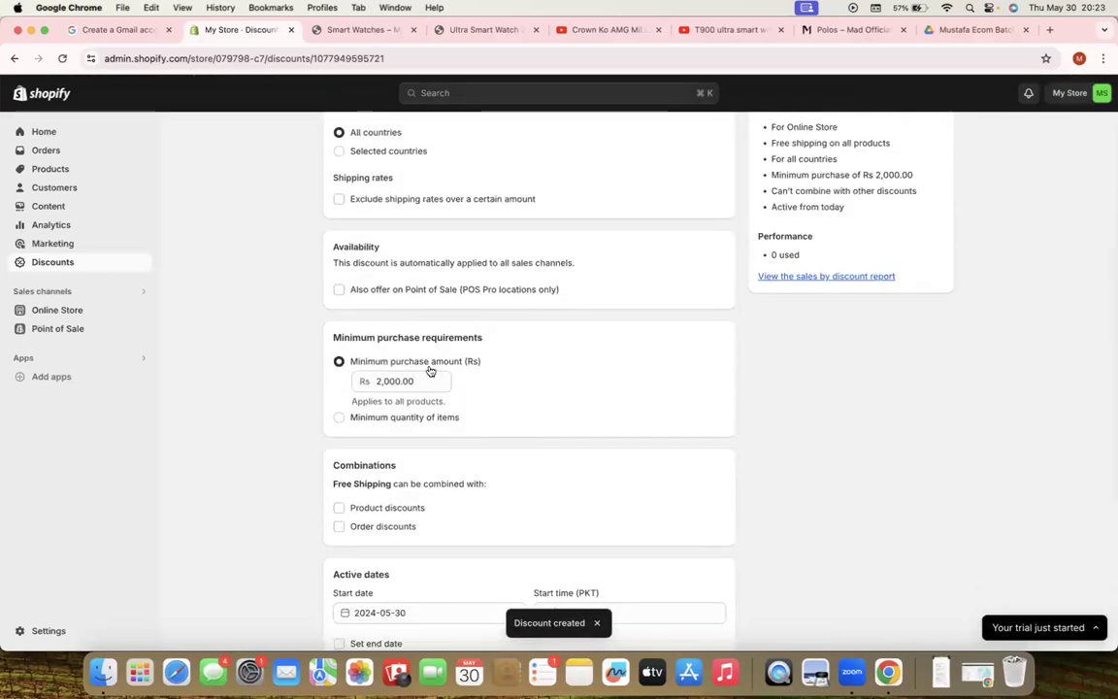
pyautogui.scroll(5, 429, 368)
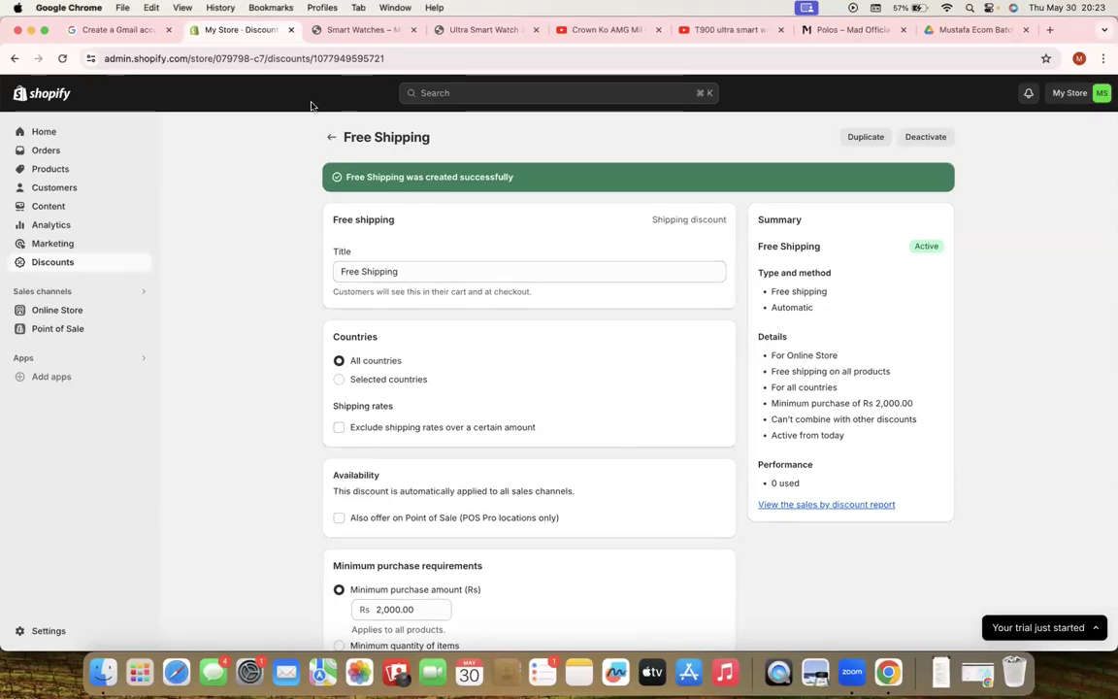
pyautogui.click(328, 140)
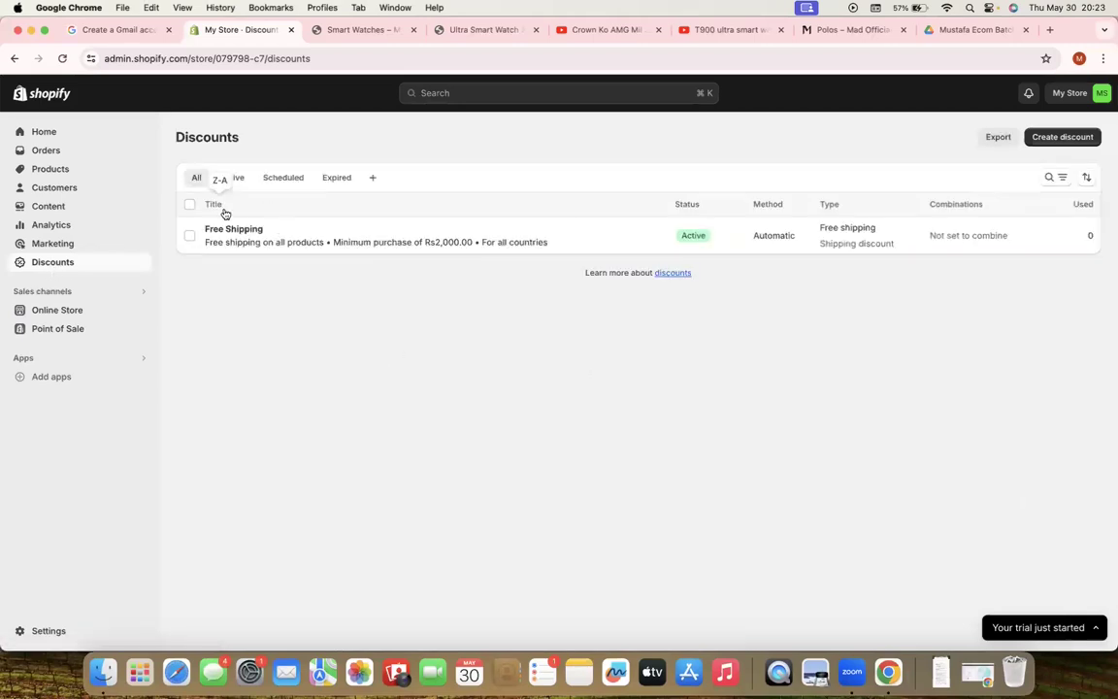
# Start an amount-off-products discount with a discount code and 10% off
pyautogui.click(1057, 137)
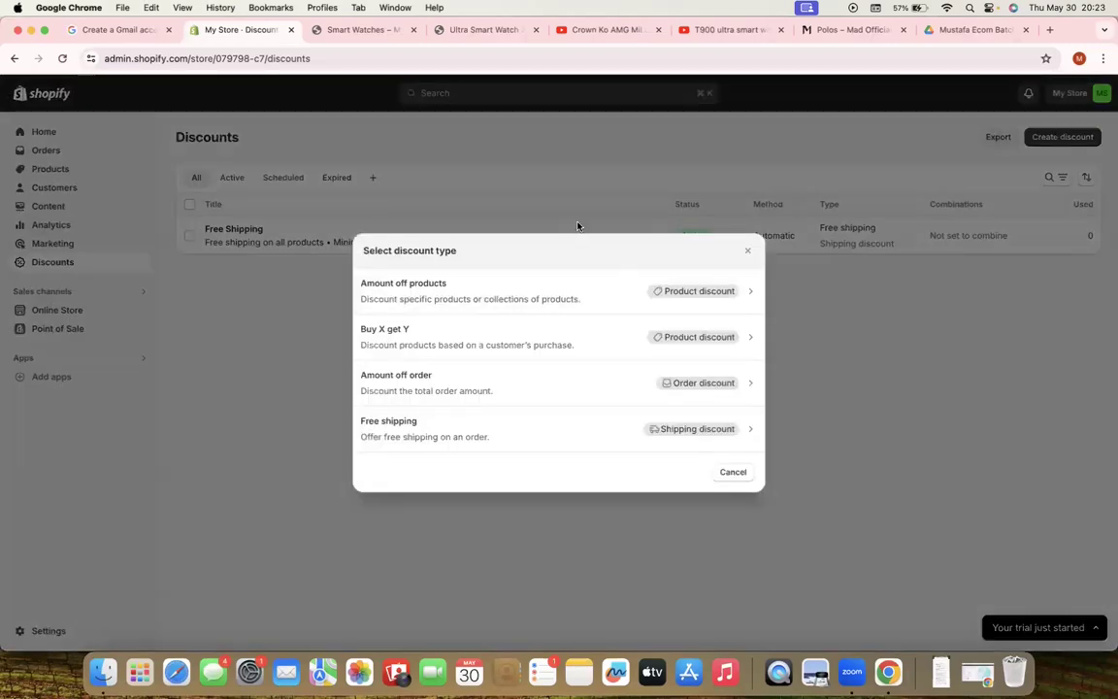
pyautogui.click(535, 291)
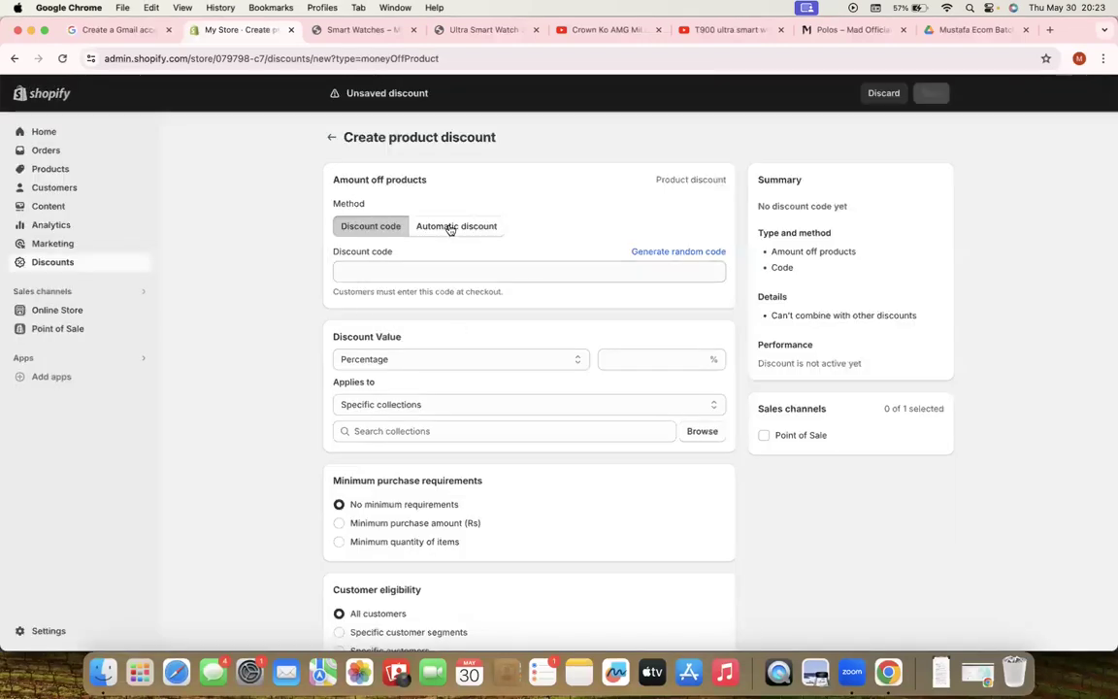
pyautogui.click(369, 274)
pyautogui.write('Zain')
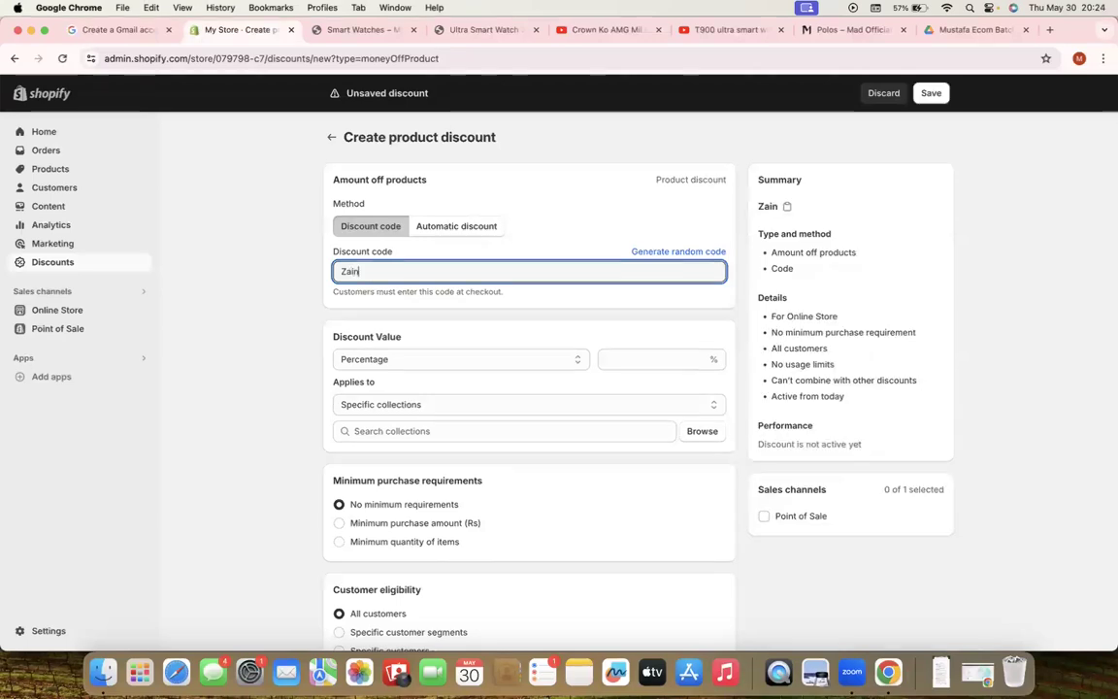
pyautogui.click(272, 294)
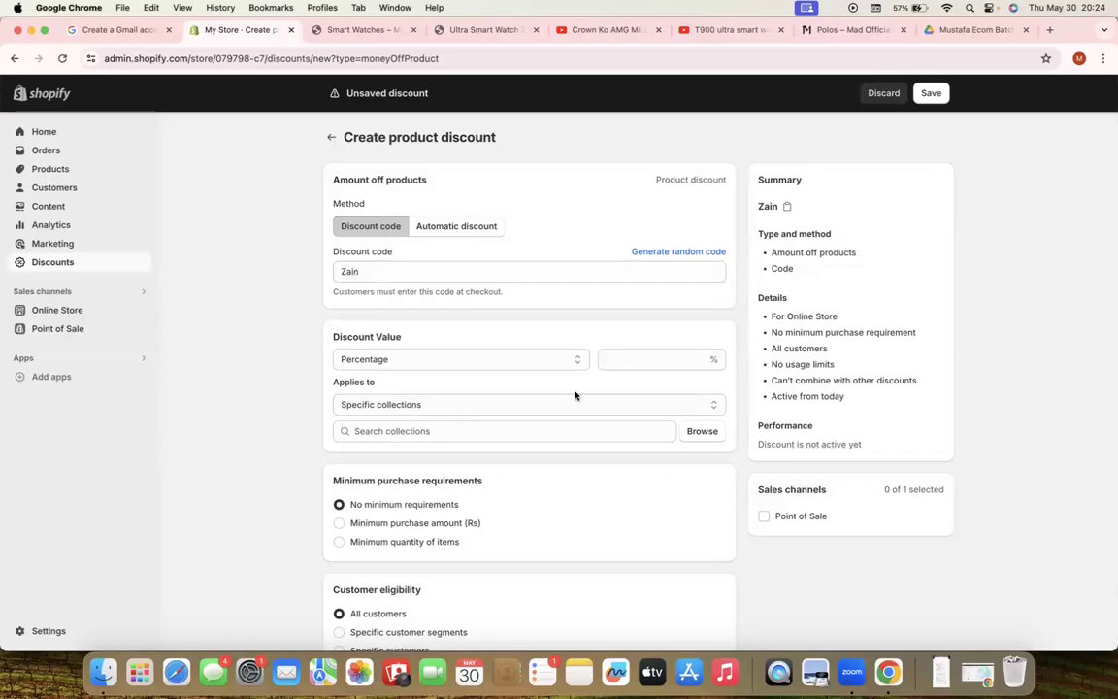
pyautogui.click(617, 359)
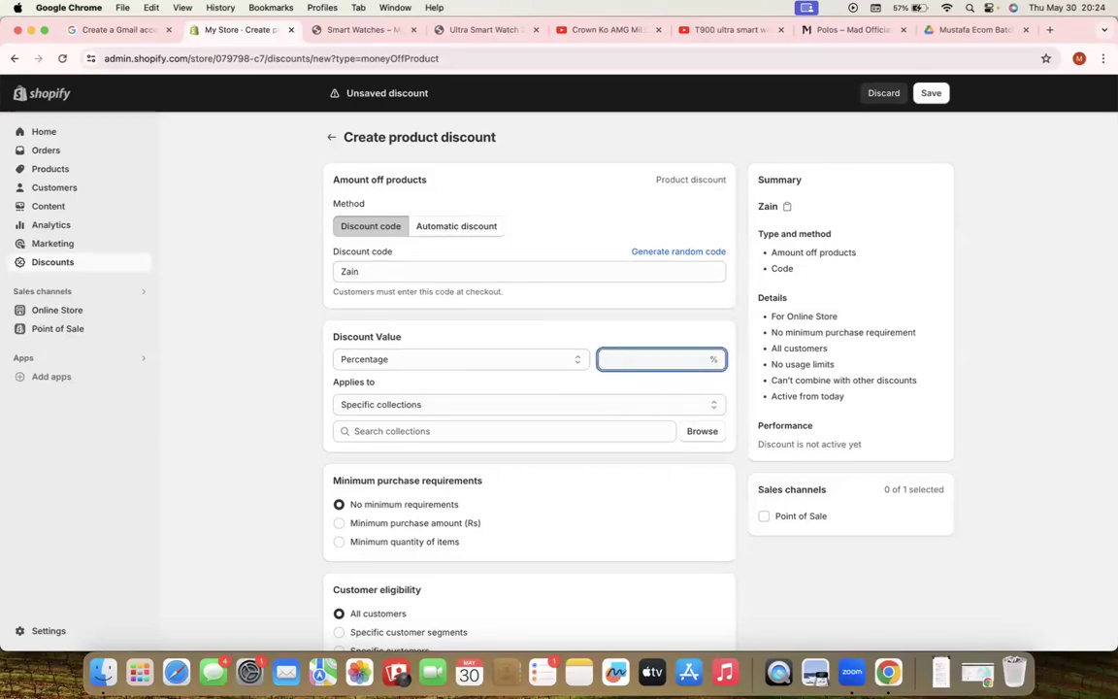
pyautogui.write('10')
pyautogui.click(546, 419)
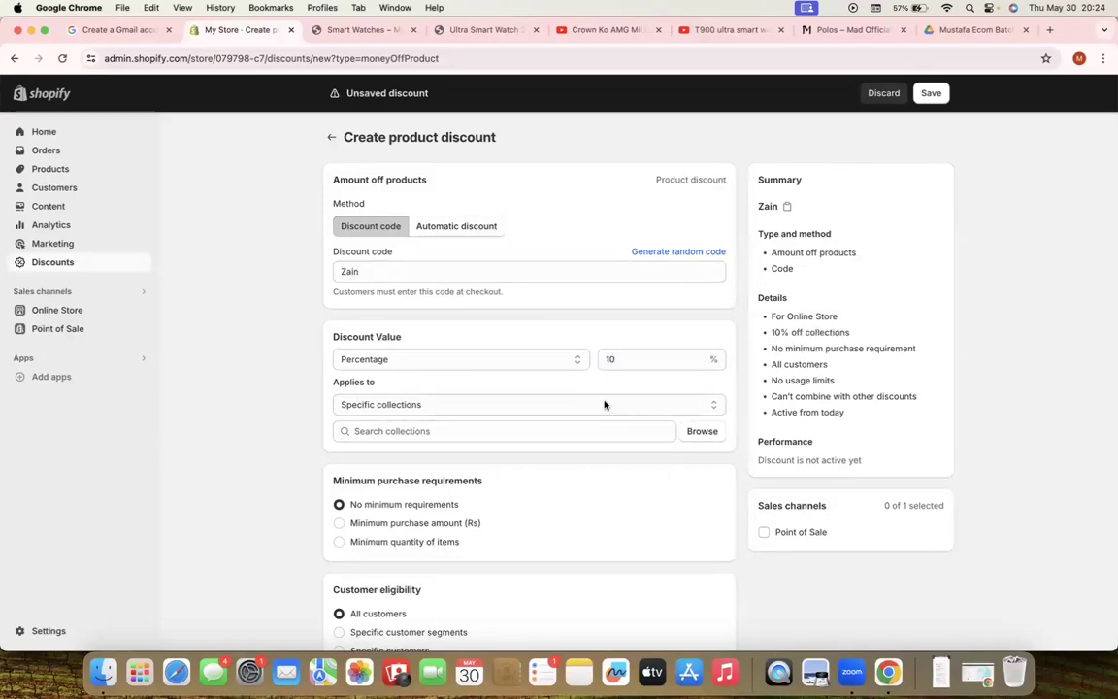
# Apply the discount to the Smart Watches collection
pyautogui.click(603, 404)
pyautogui.click(549, 406)
pyautogui.click(515, 426)
pyautogui.click(702, 431)
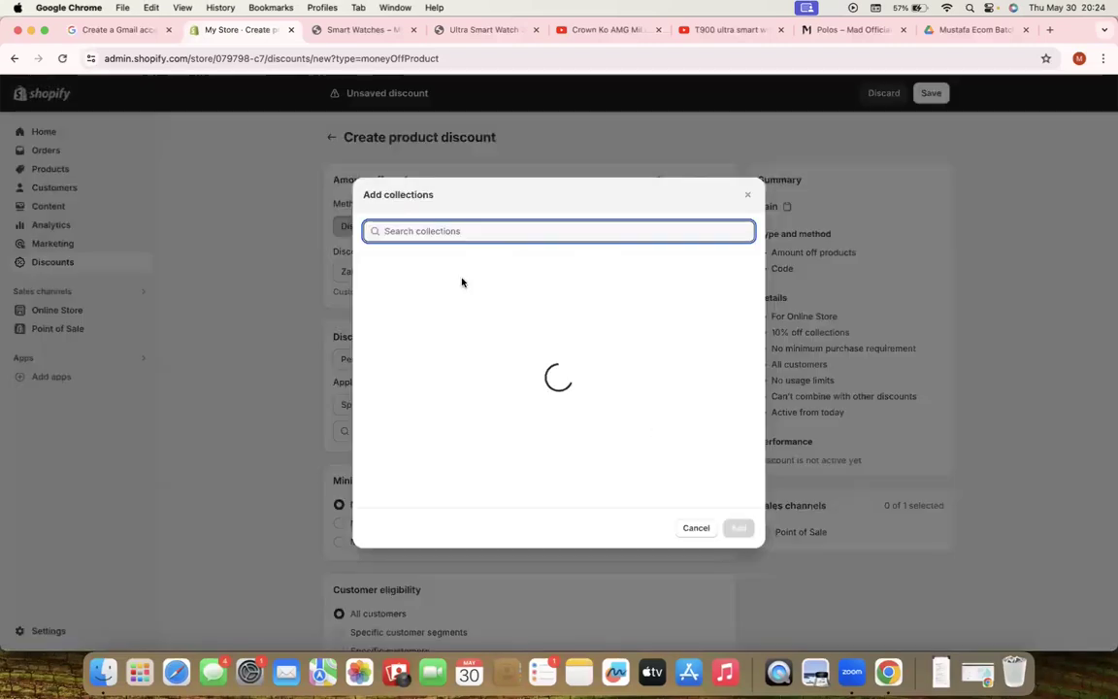
pyautogui.click(369, 310)
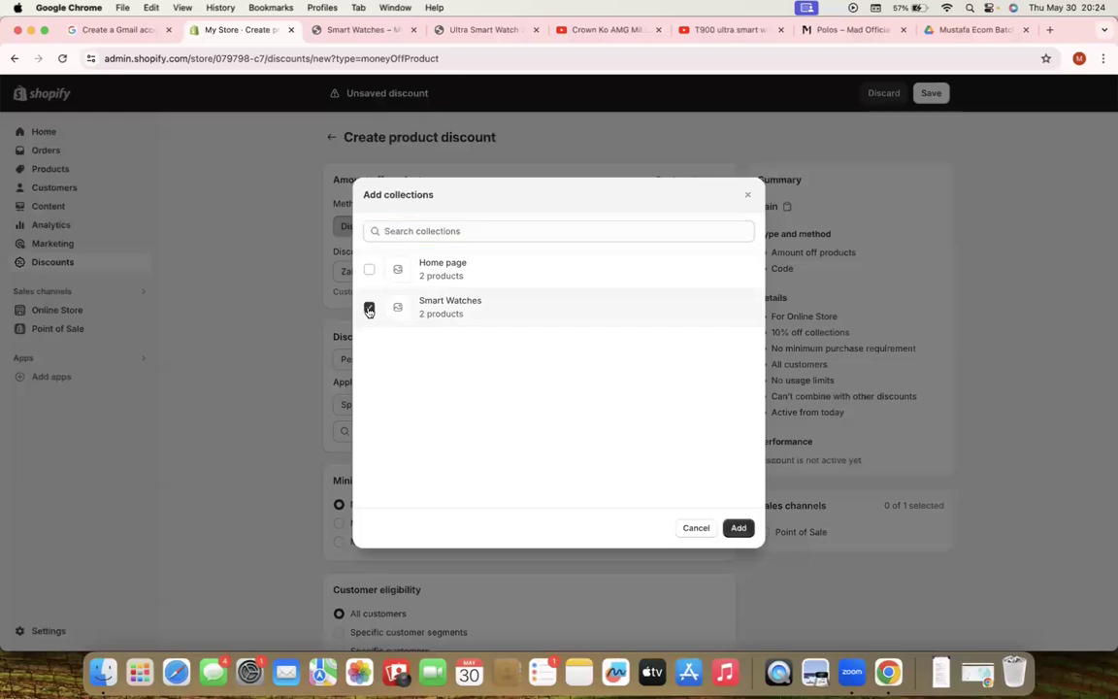
pyautogui.click(738, 527)
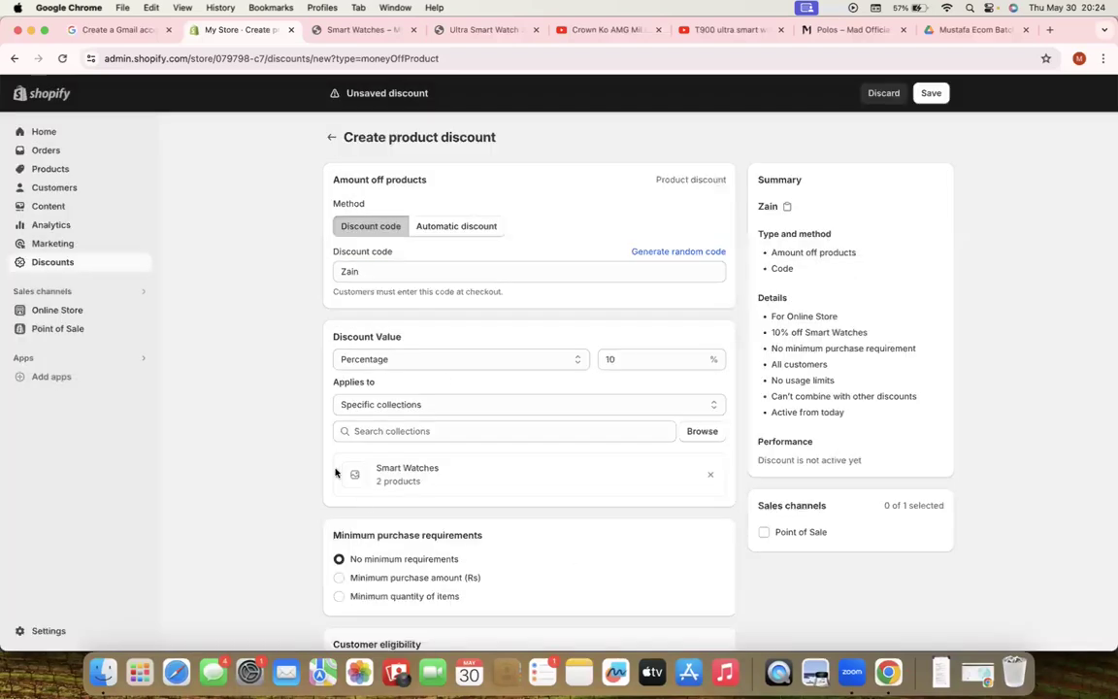
pyautogui.scroll(-4, 292, 476)
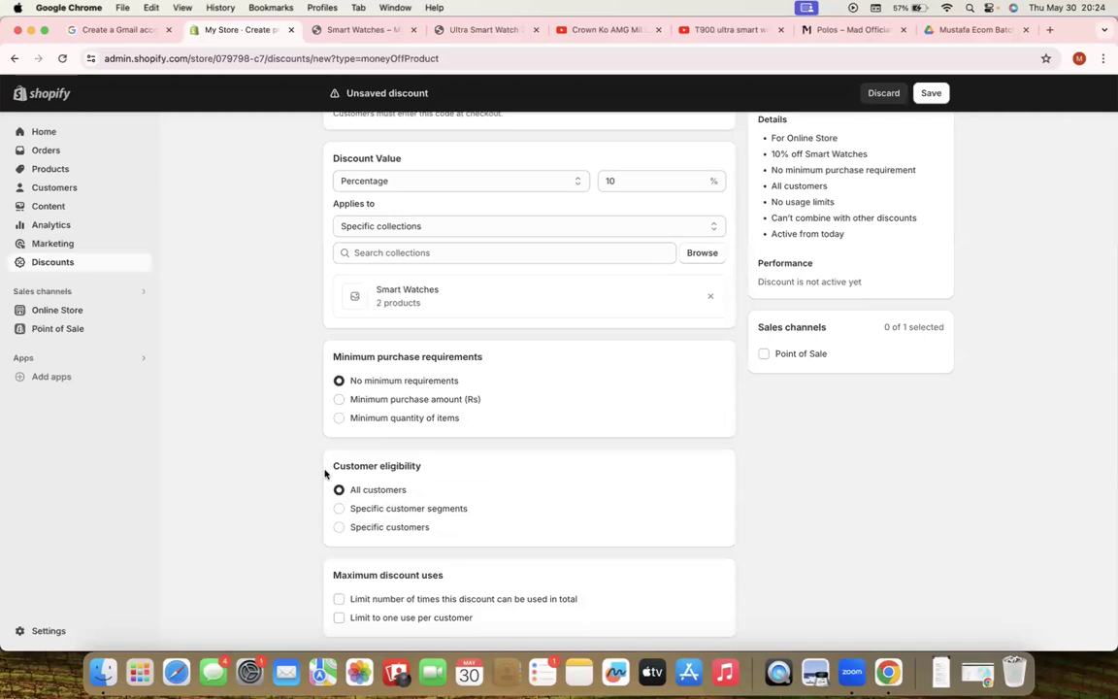
pyautogui.scroll(-6, 325, 474)
pyautogui.scroll(11, 325, 474)
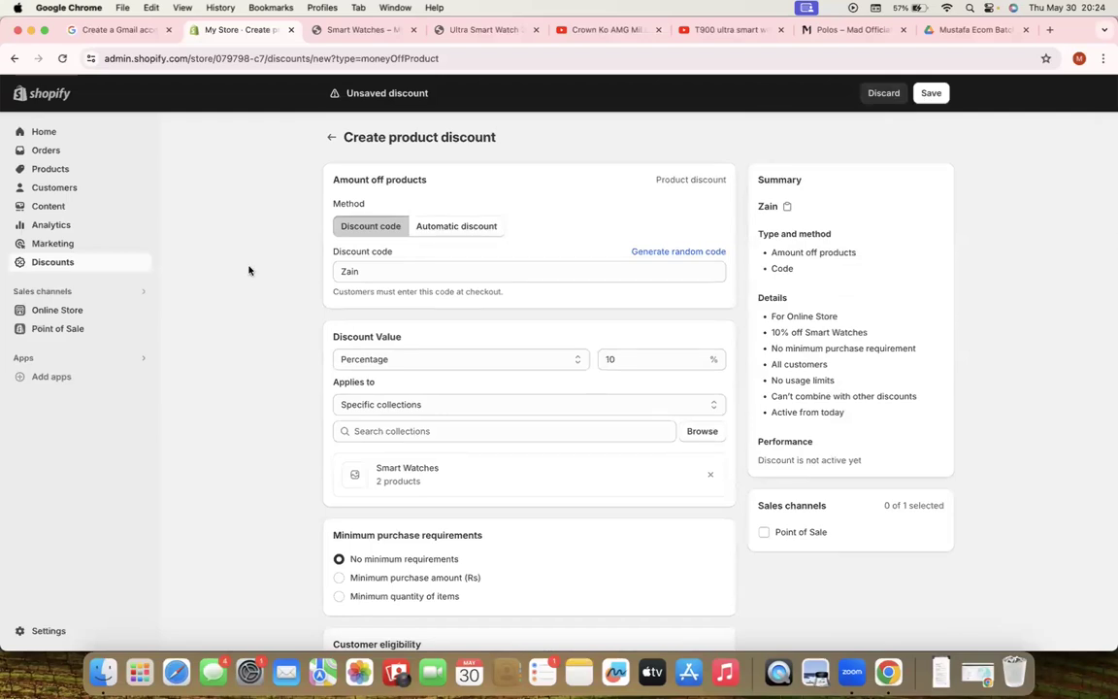
# Clear the code and make it an automatic discount titled 'Buy 2 10 %'
pyautogui.doubleClick(347, 270)
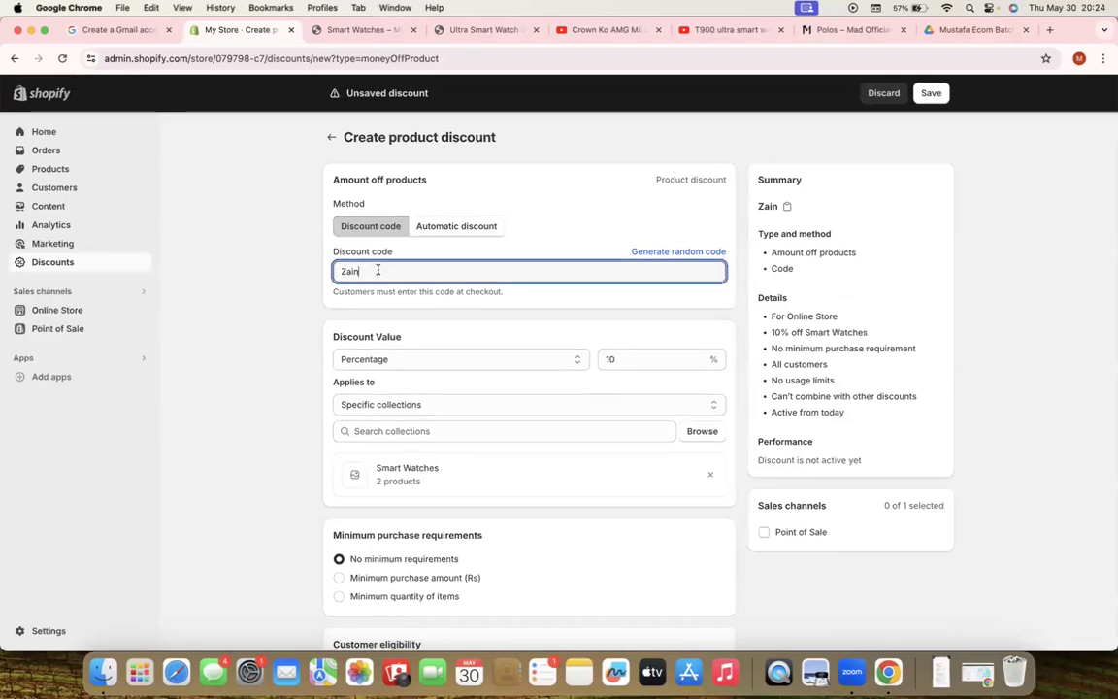
pyautogui.press('BackSpace')
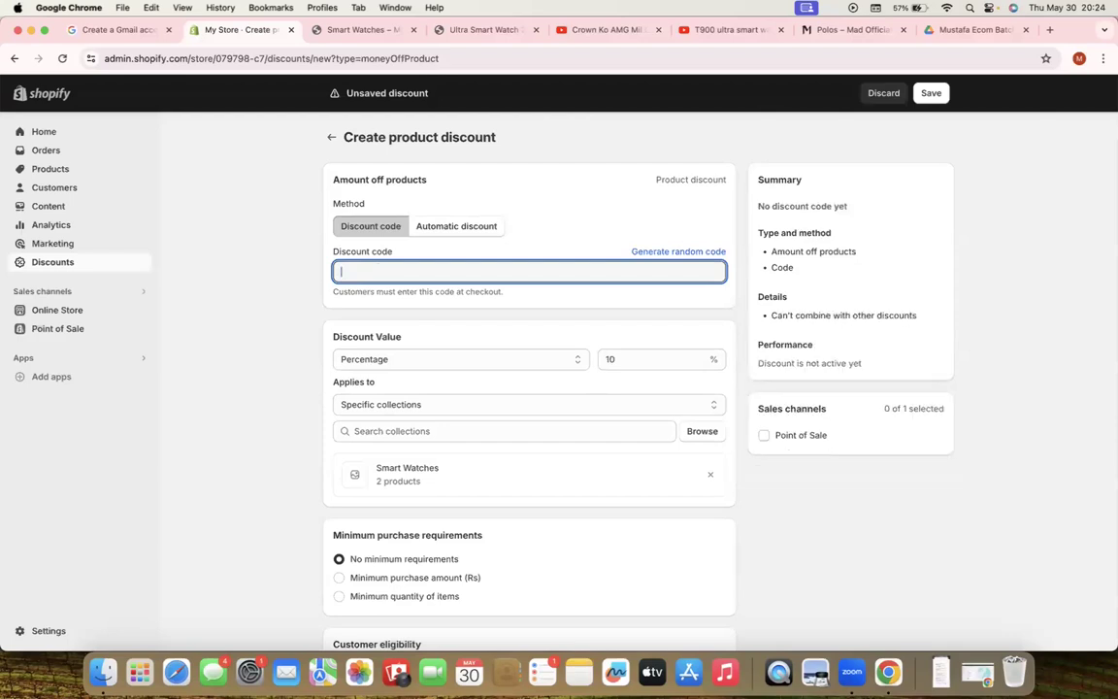
pyautogui.click(432, 225)
pyautogui.click(388, 270)
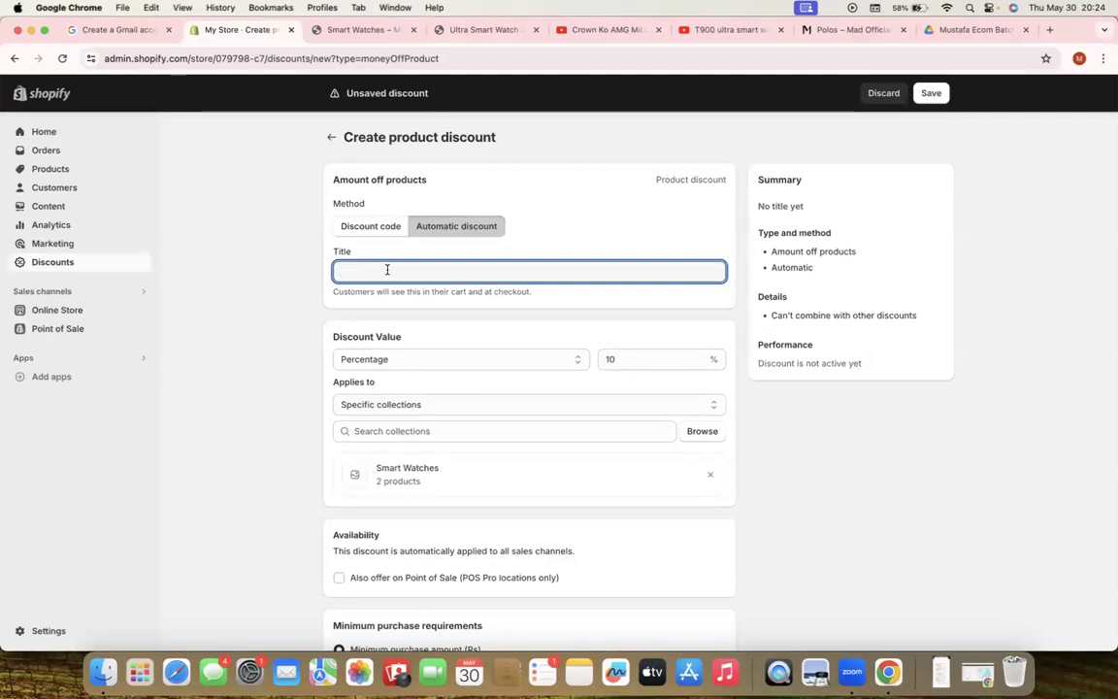
pyautogui.write('B')
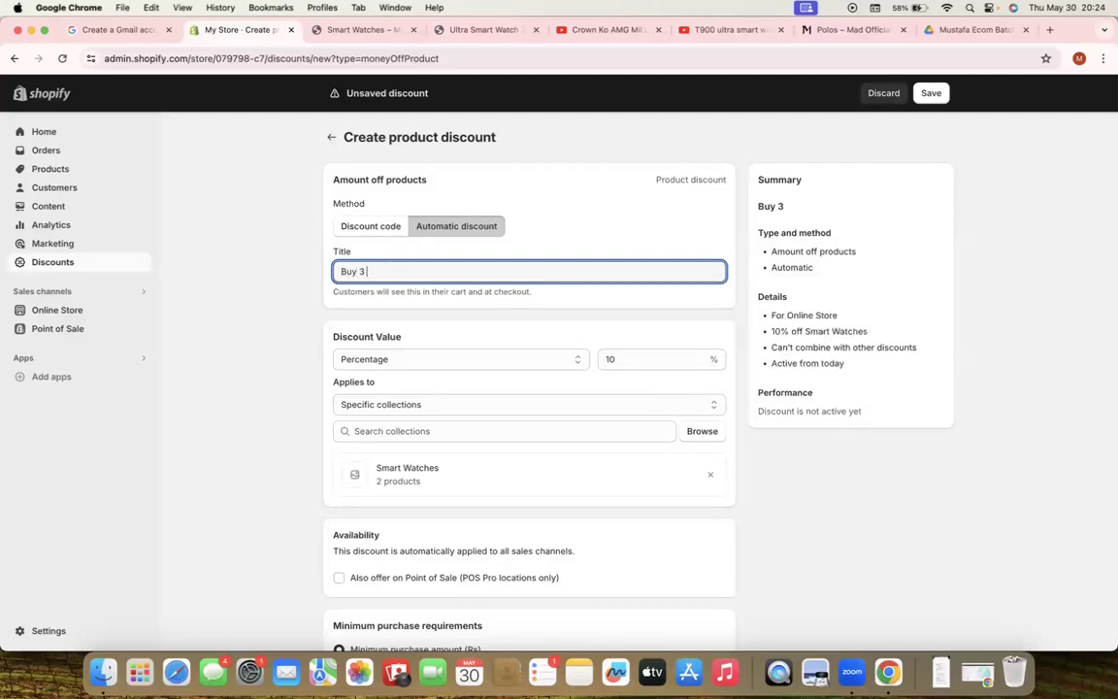
pyautogui.write('uy 2 10 %')
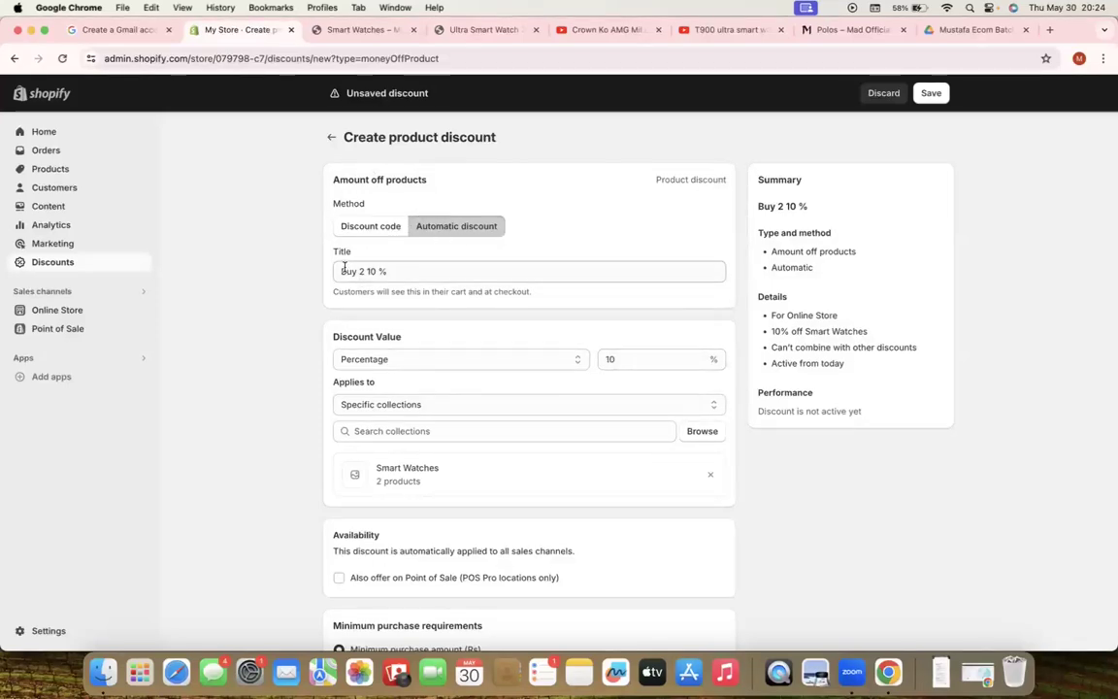
# Require a minimum quantity of 2 items and save the discount
pyautogui.scroll(-6, 282, 343)
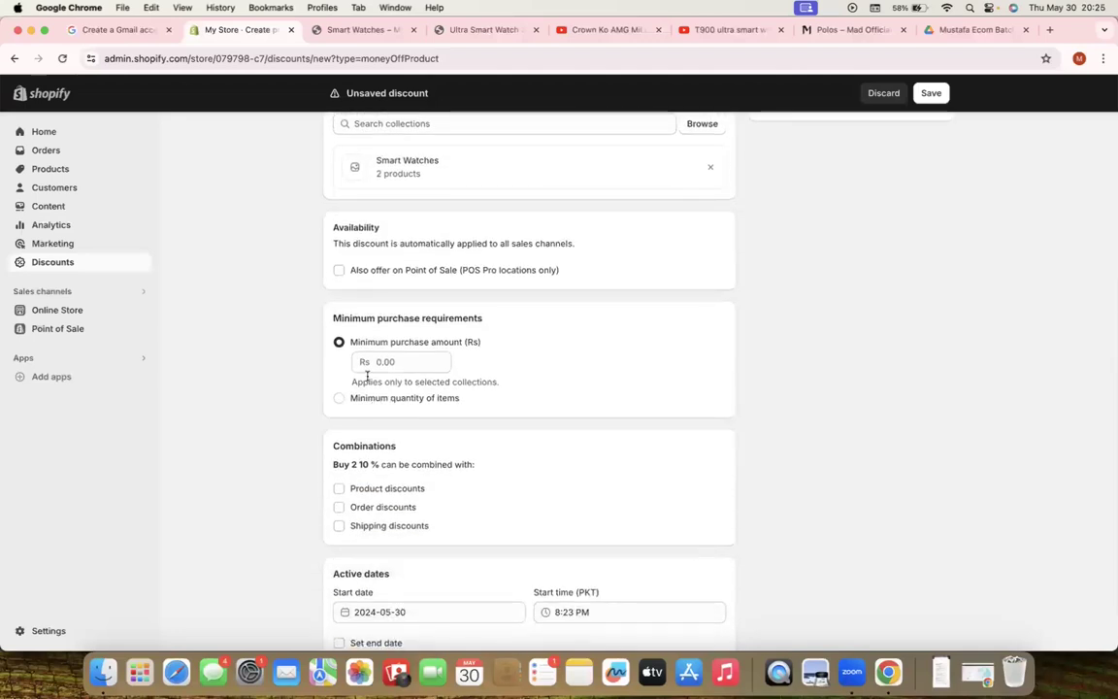
pyautogui.click(383, 400)
pyautogui.click(384, 386)
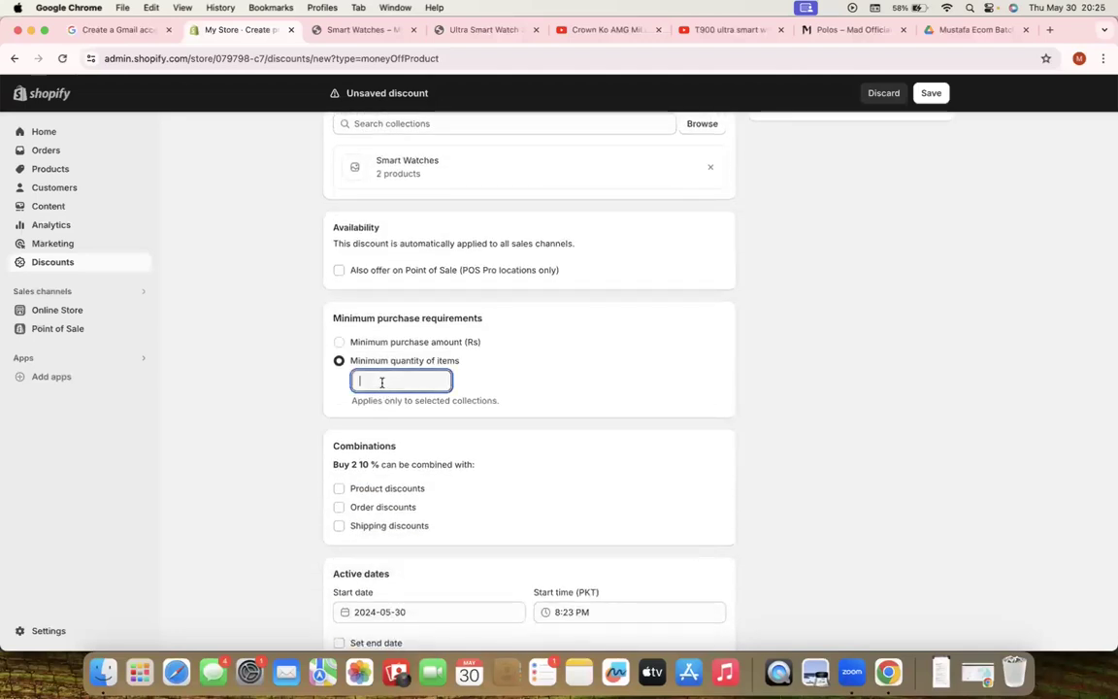
pyautogui.write('2')
pyautogui.click(266, 401)
pyautogui.scroll(-2, 299, 452)
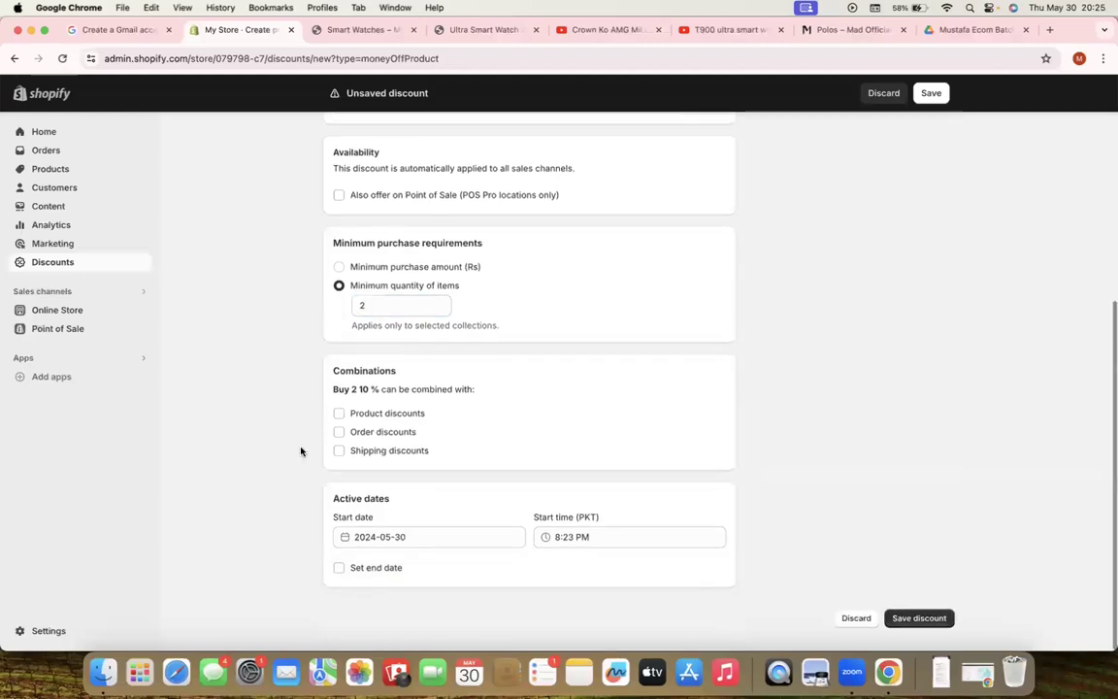
pyautogui.scroll(8, 299, 451)
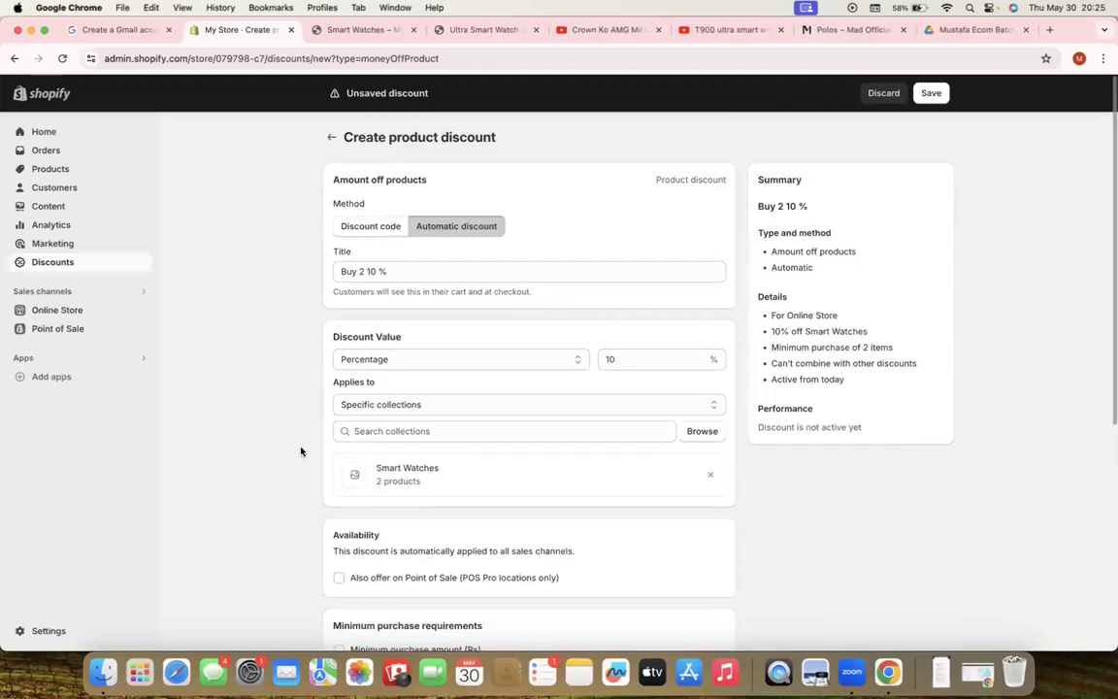
pyautogui.click(930, 93)
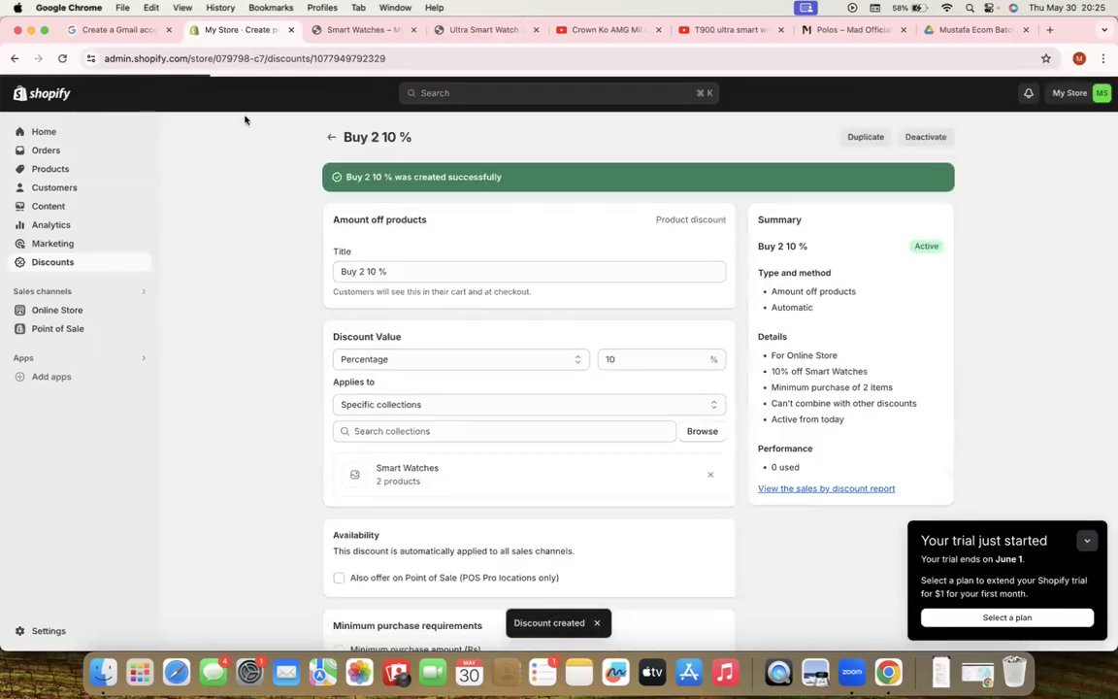
# Return to the Discounts list, where 'Buy 2 10 %' shows as an active automatic discount
pyautogui.click(331, 139)
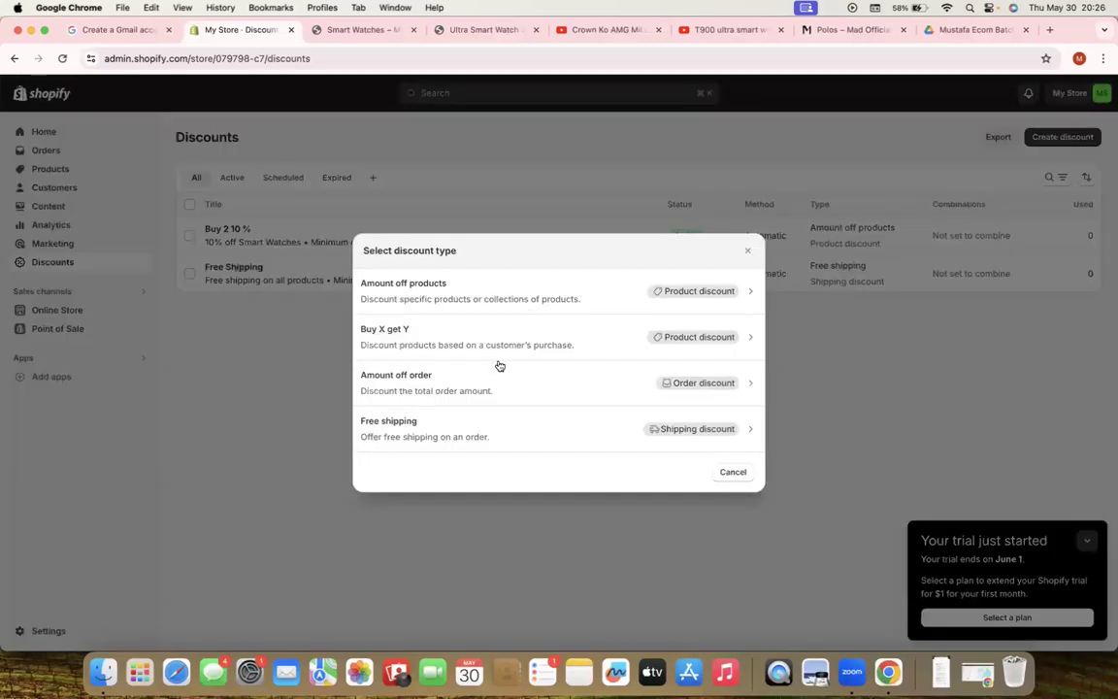
# Start an automatic amount-off order discount titled '500' with a fixed Rs 500 off
pyautogui.click(438, 391)
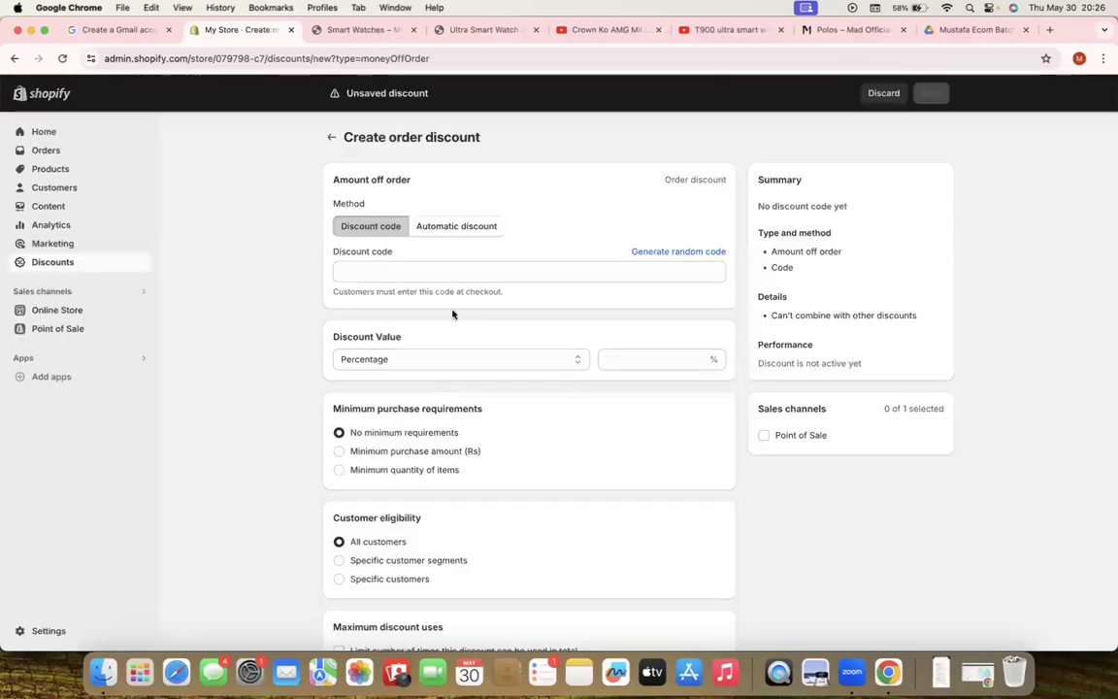
pyautogui.click(416, 360)
pyautogui.click(409, 375)
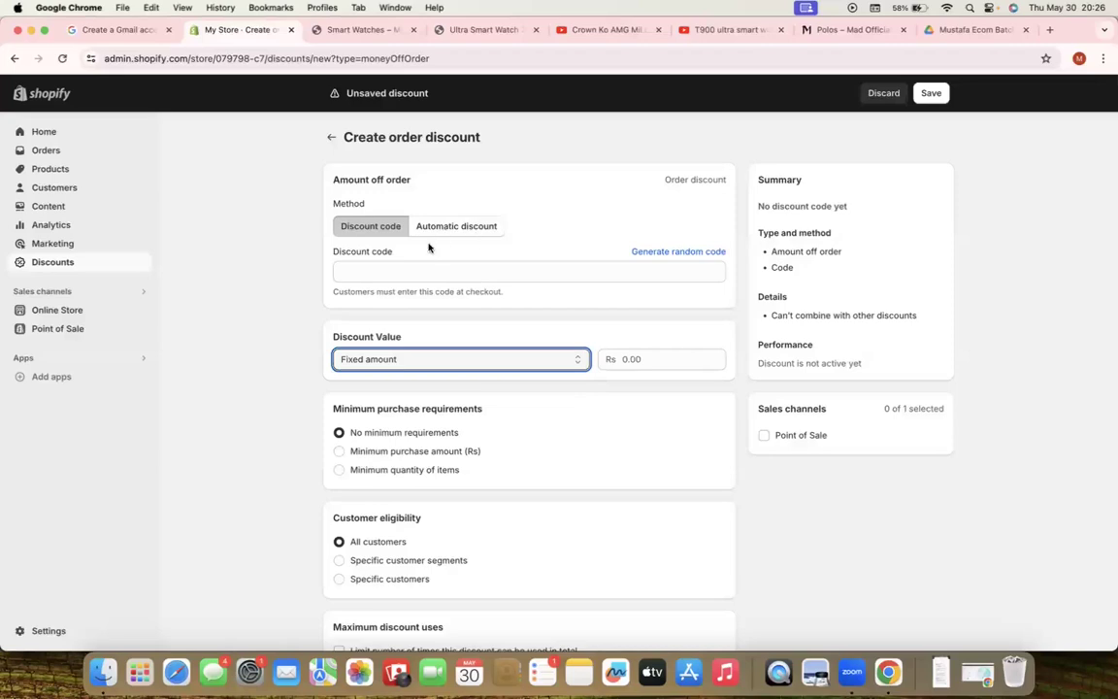
pyautogui.click(456, 229)
pyautogui.click(397, 275)
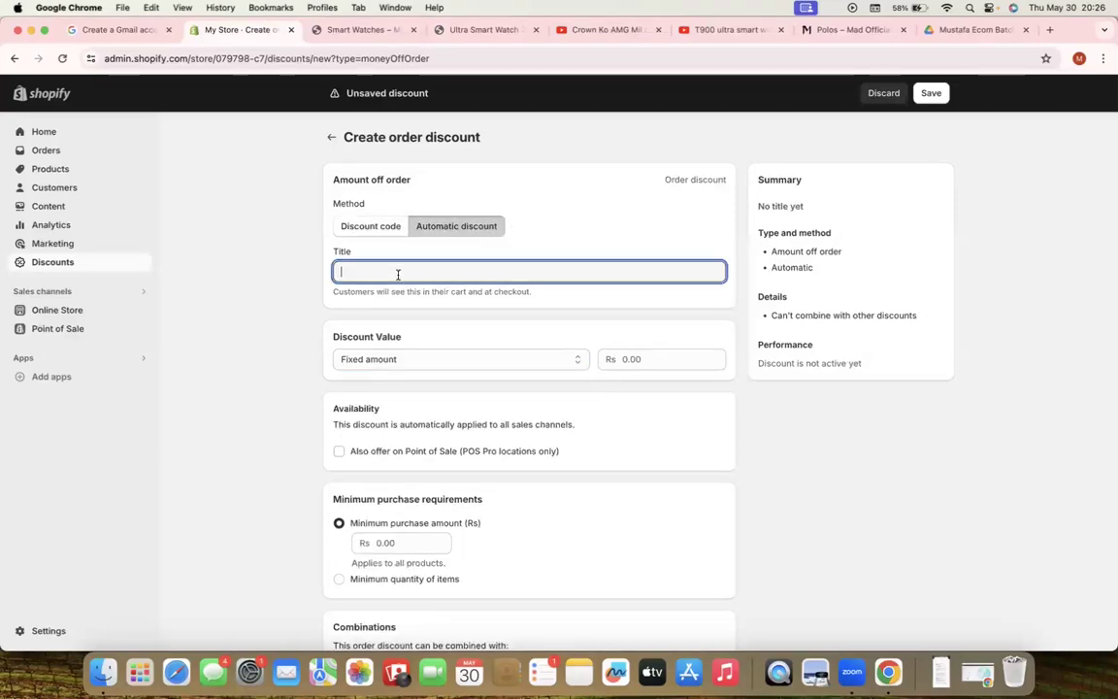
pyautogui.write('500')
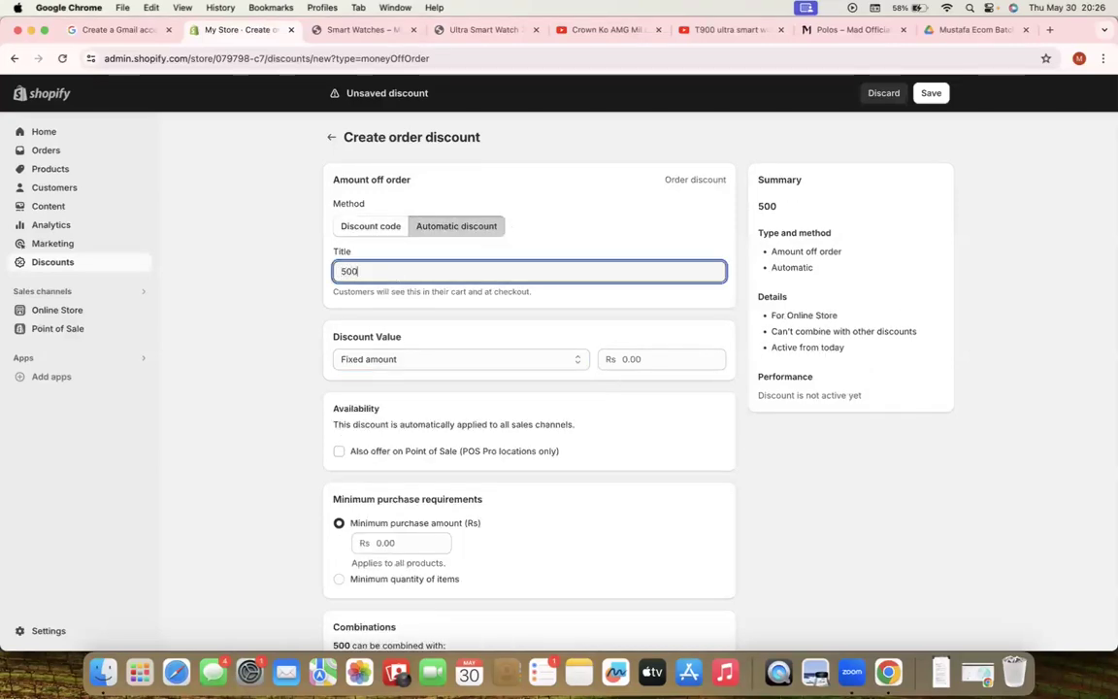
pyautogui.click(608, 390)
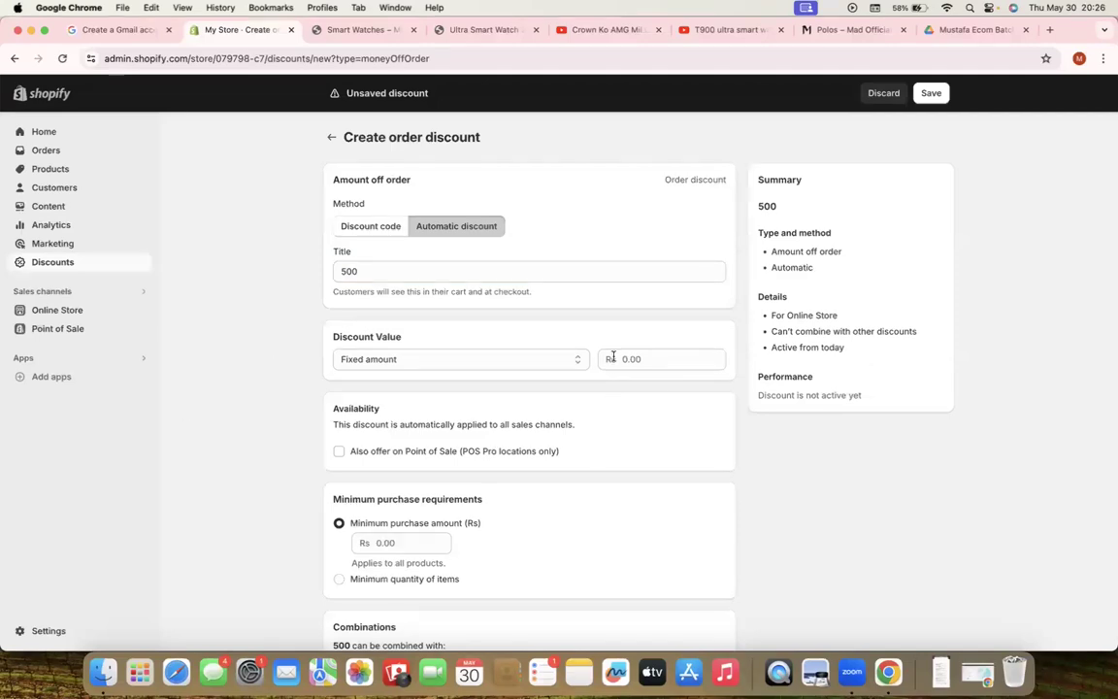
pyautogui.click(642, 358)
pyautogui.write('500')
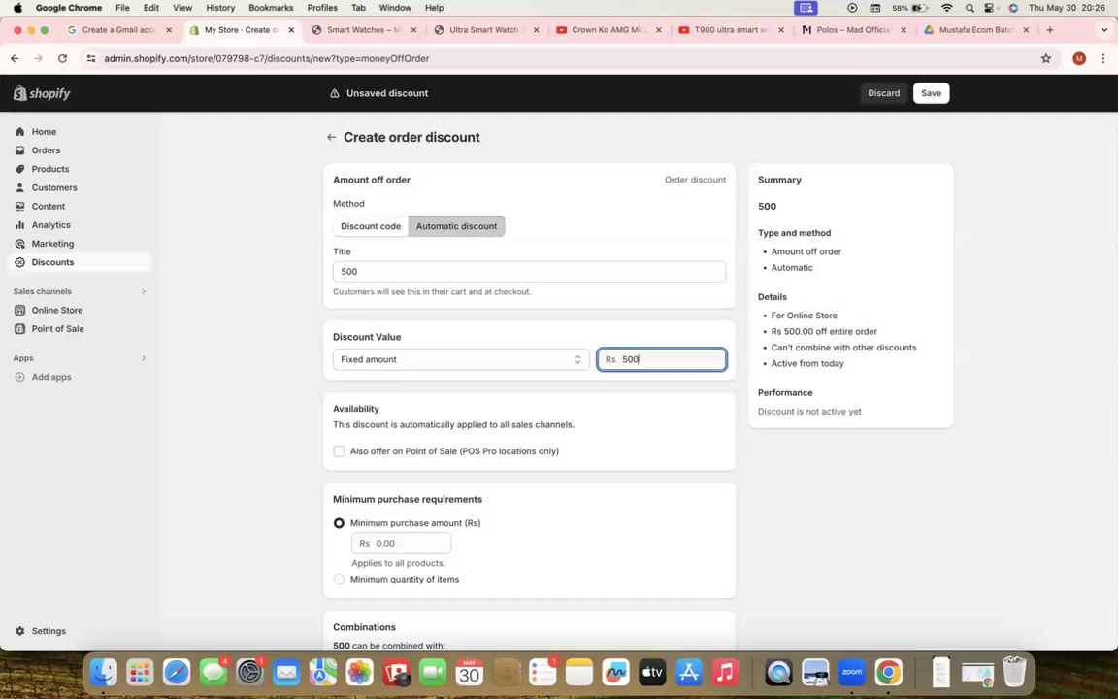
pyautogui.click(267, 287)
# Retitle the discount '500 3 Product' and require a minimum of 3 items
pyautogui.click(367, 272)
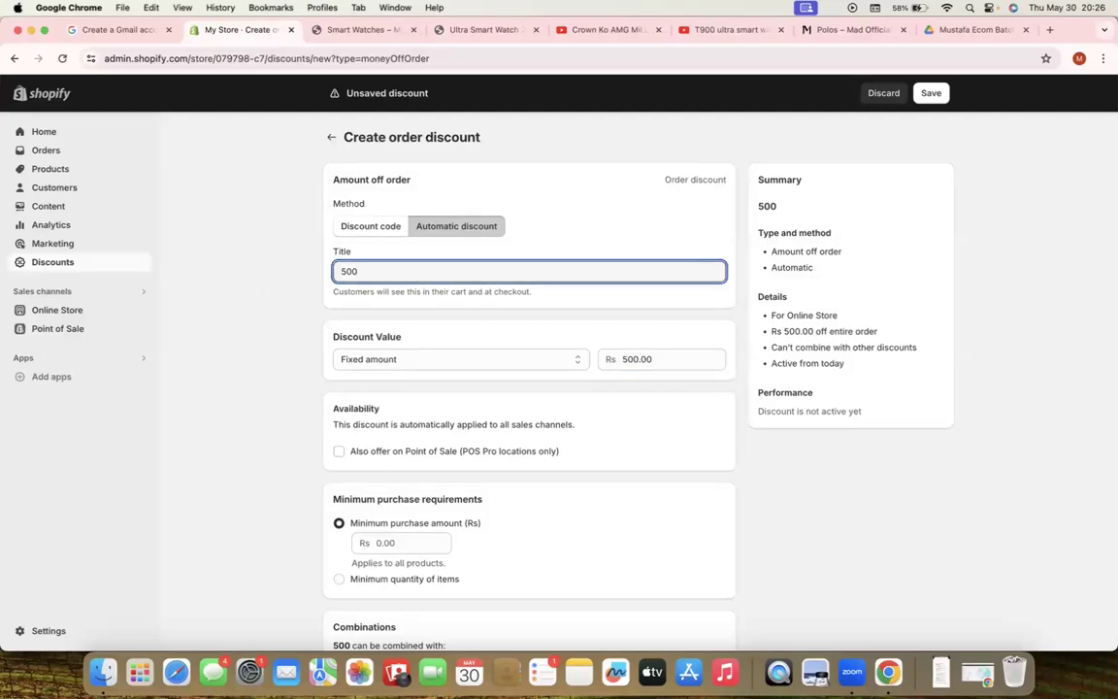
pyautogui.write('3 Product')
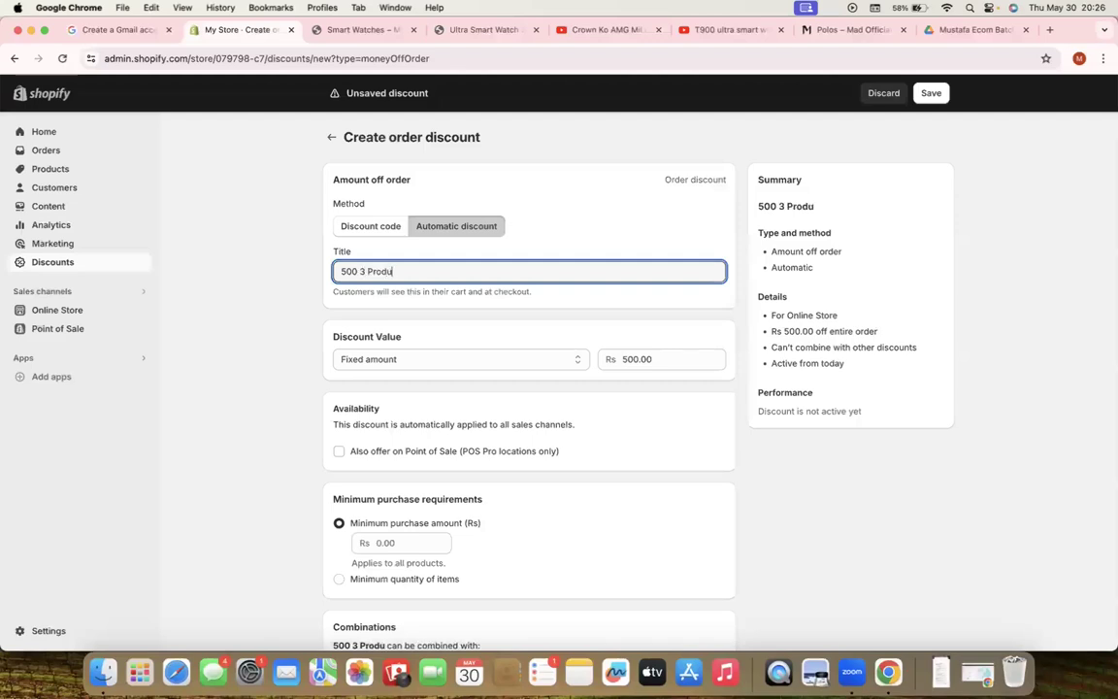
pyautogui.click(280, 335)
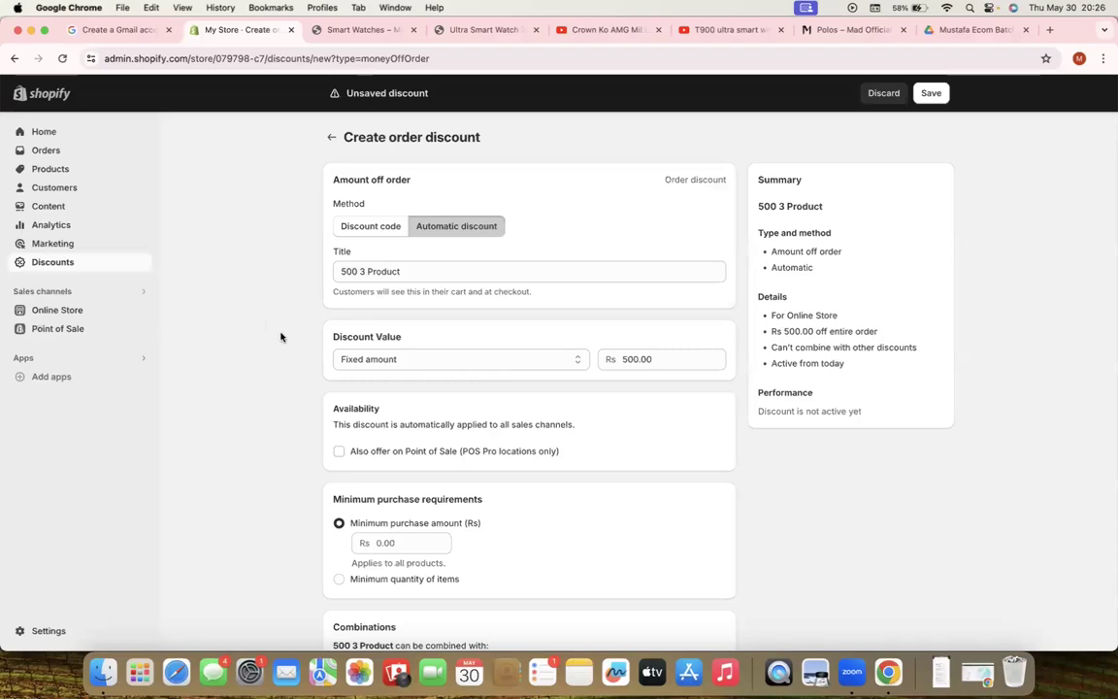
pyautogui.scroll(-3, 280, 337)
pyautogui.scroll(-3, 280, 337)
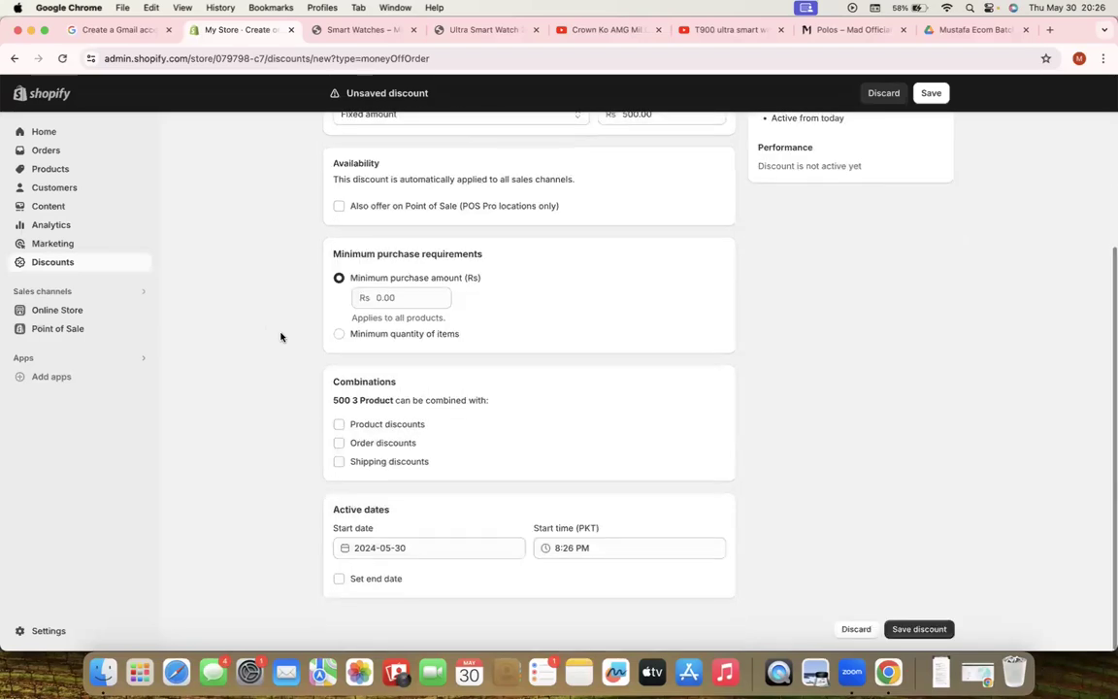
pyautogui.click(403, 300)
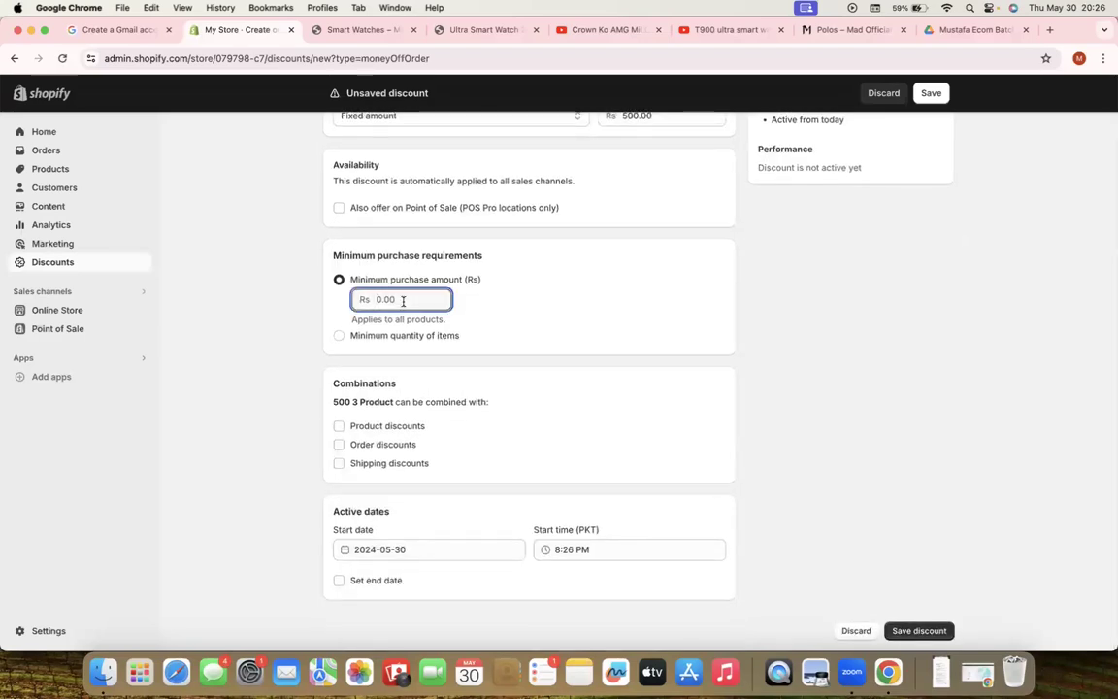
pyautogui.click(381, 336)
pyautogui.click(393, 325)
pyautogui.write('3')
pyautogui.click(205, 310)
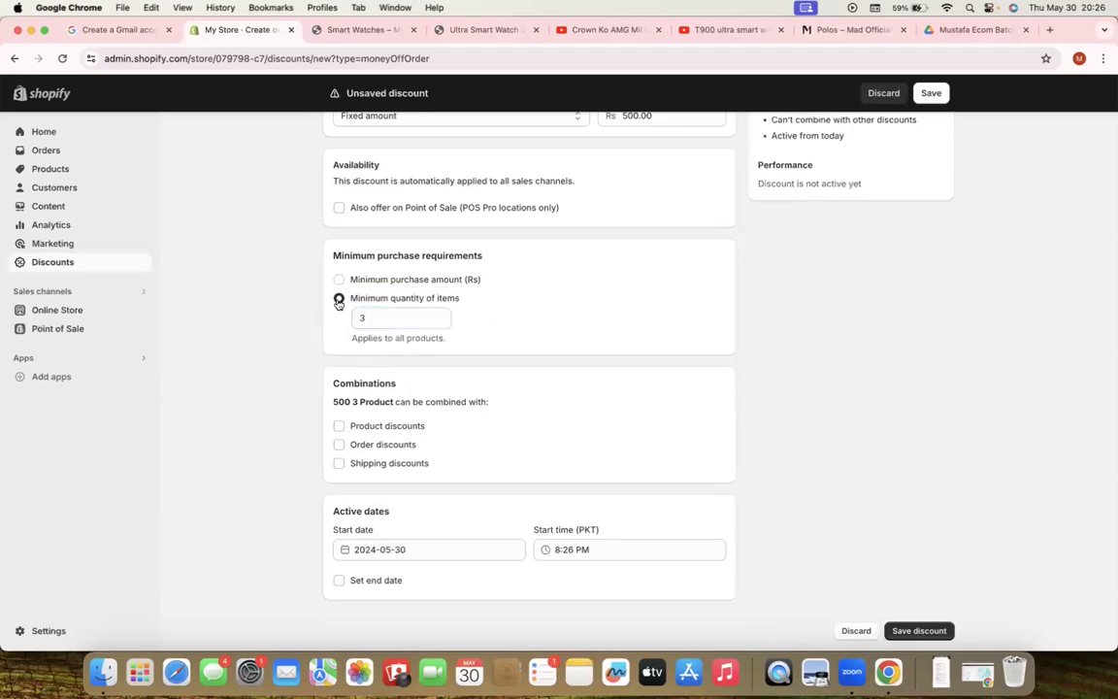
# Try to leave the unsaved discount, bringing up the leave-page warning
pyautogui.scroll(5, 386, 309)
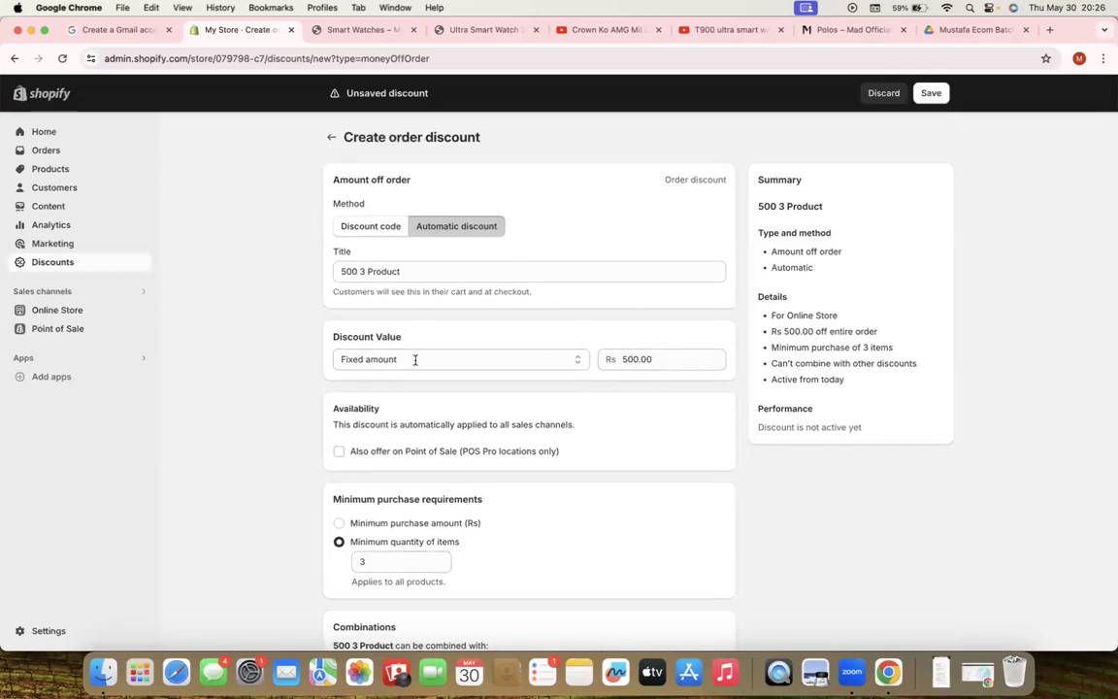
pyautogui.scroll(-5, 492, 466)
pyautogui.scroll(5, 776, 368)
pyautogui.click(331, 137)
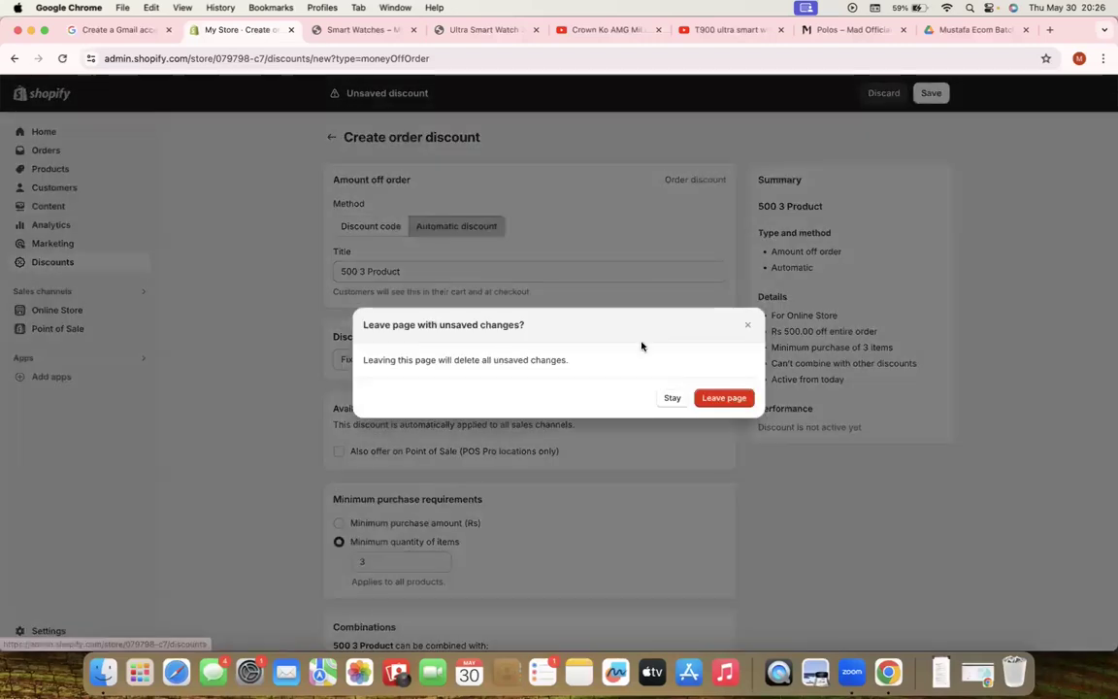
# Discard the draft and start a new automatic fixed-amount order discount
pyautogui.click(727, 399)
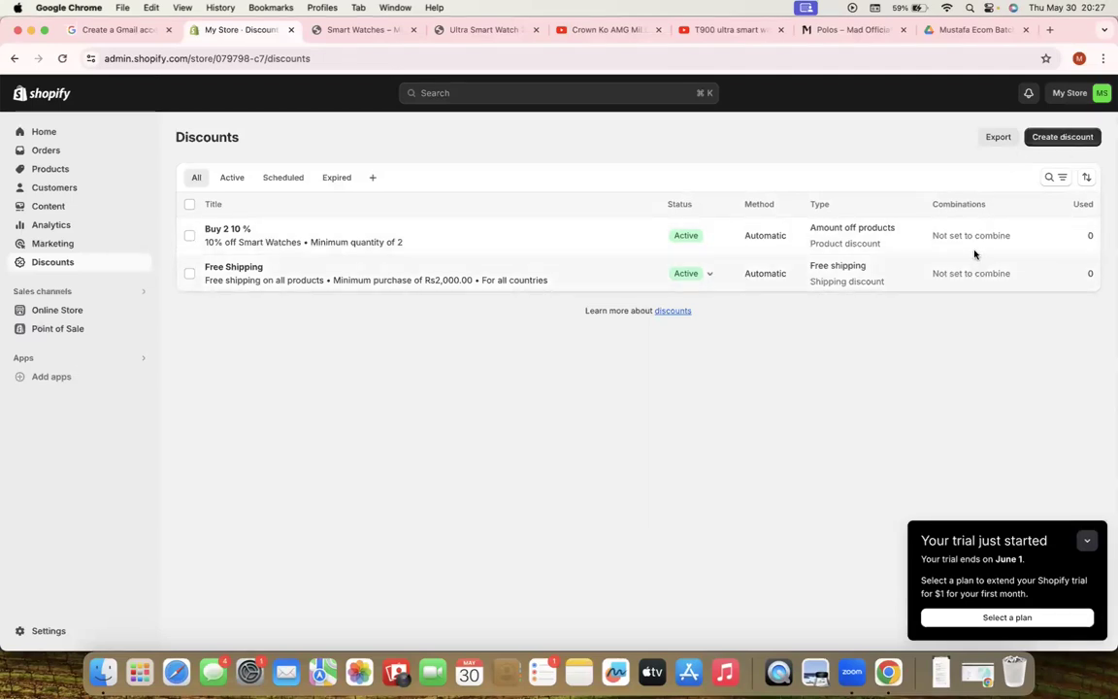
pyautogui.click(1036, 136)
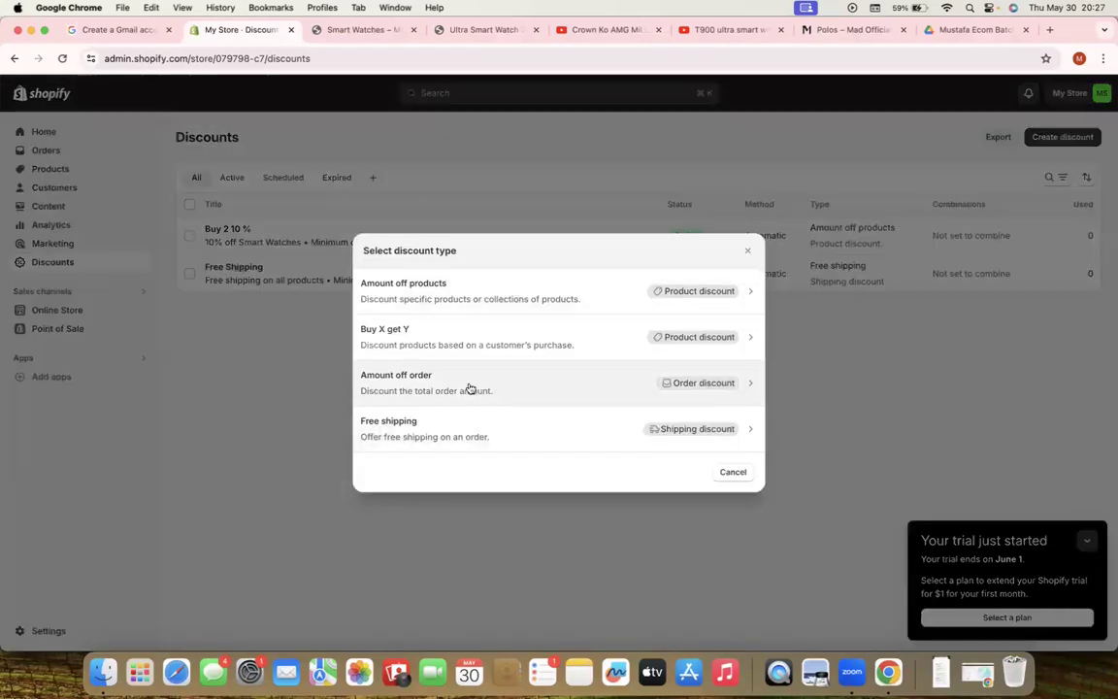
pyautogui.click(461, 391)
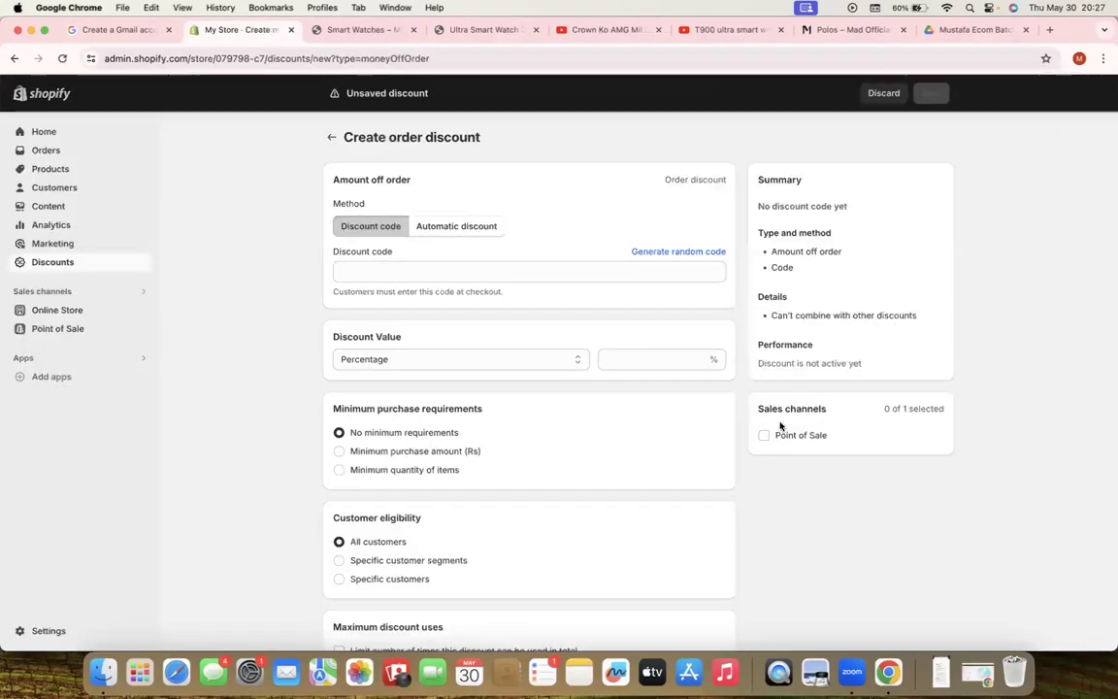
pyautogui.click(450, 230)
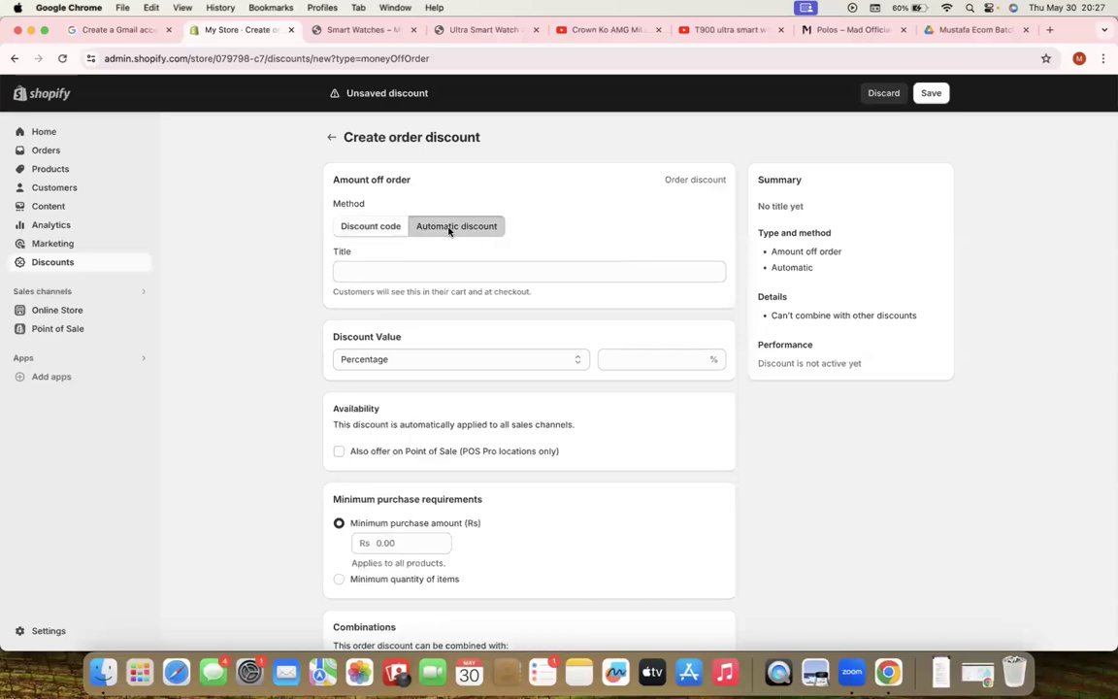
pyautogui.scroll(-2, 385, 289)
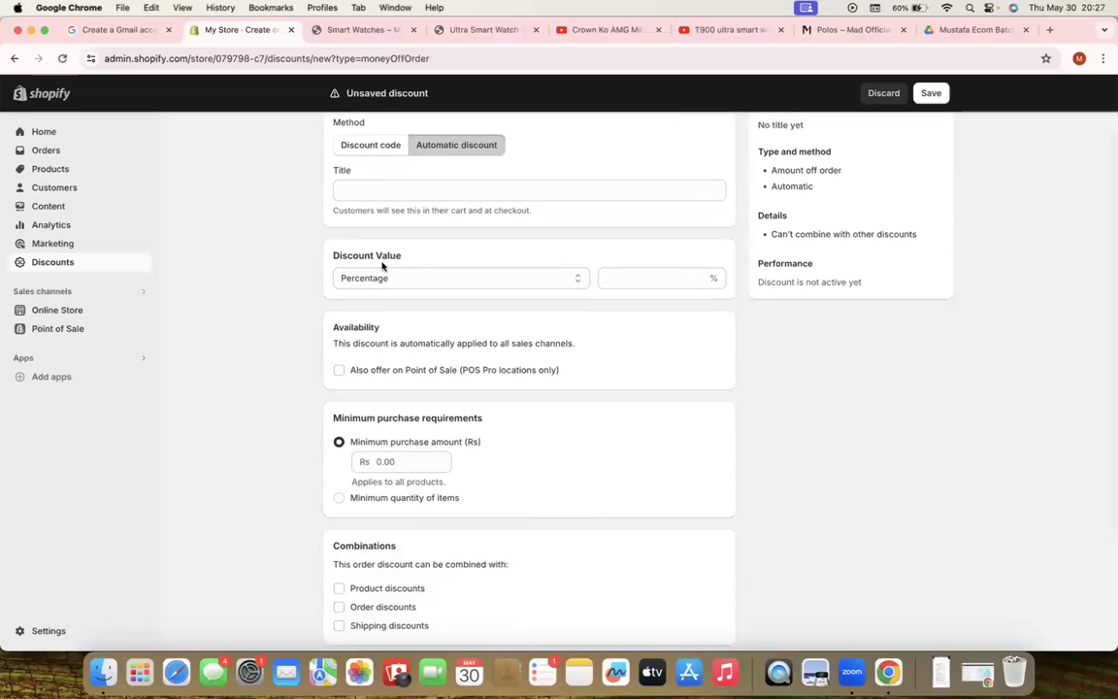
pyautogui.click(377, 275)
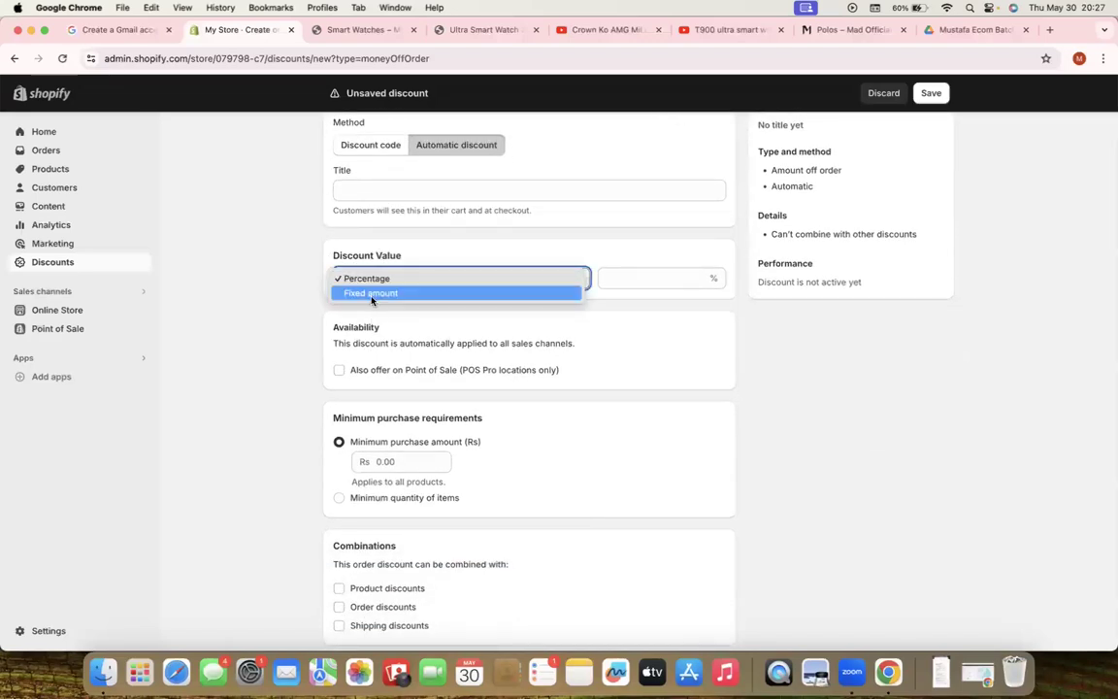
pyautogui.click(372, 295)
# Set it to Rs 500 off with a minimum of 2 items, then abandon it
pyautogui.click(628, 277)
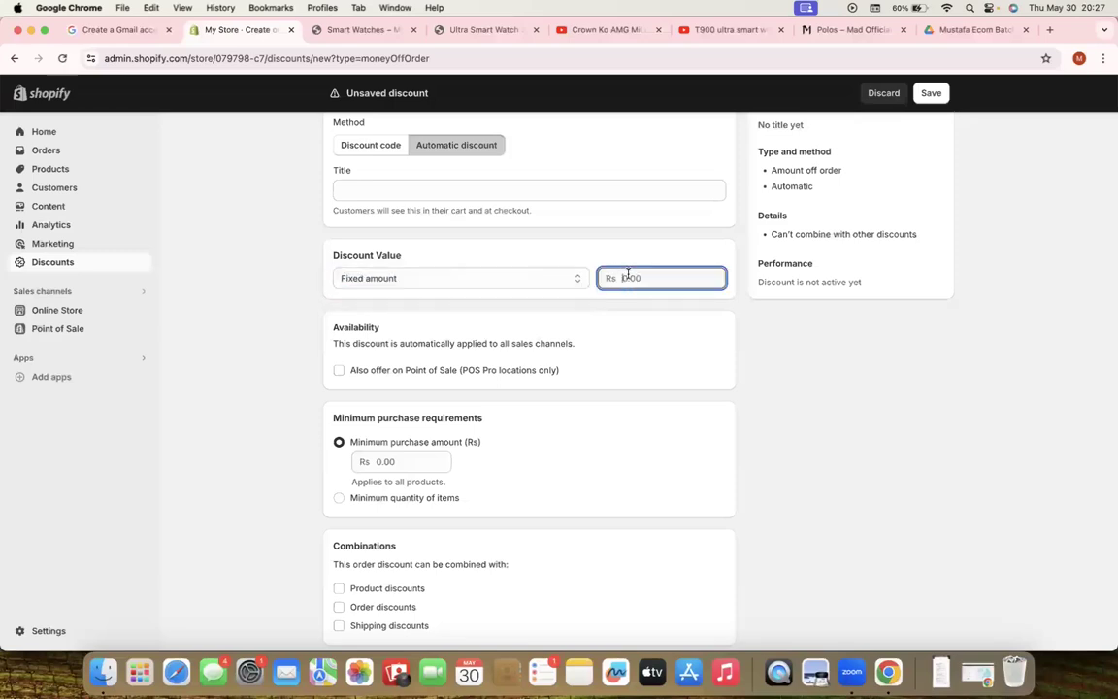
pyautogui.click(208, 405)
pyautogui.scroll(-2, 388, 427)
pyautogui.click(427, 414)
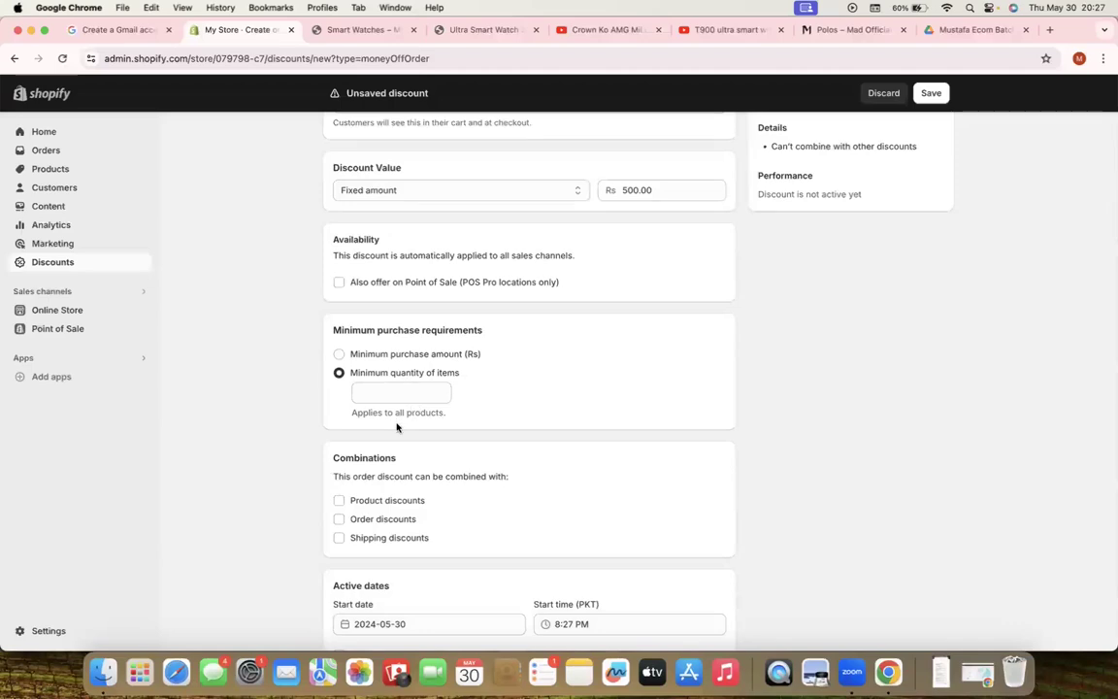
pyautogui.click(391, 393)
pyautogui.write('2')
pyautogui.click(252, 358)
pyautogui.scroll(4, 702, 282)
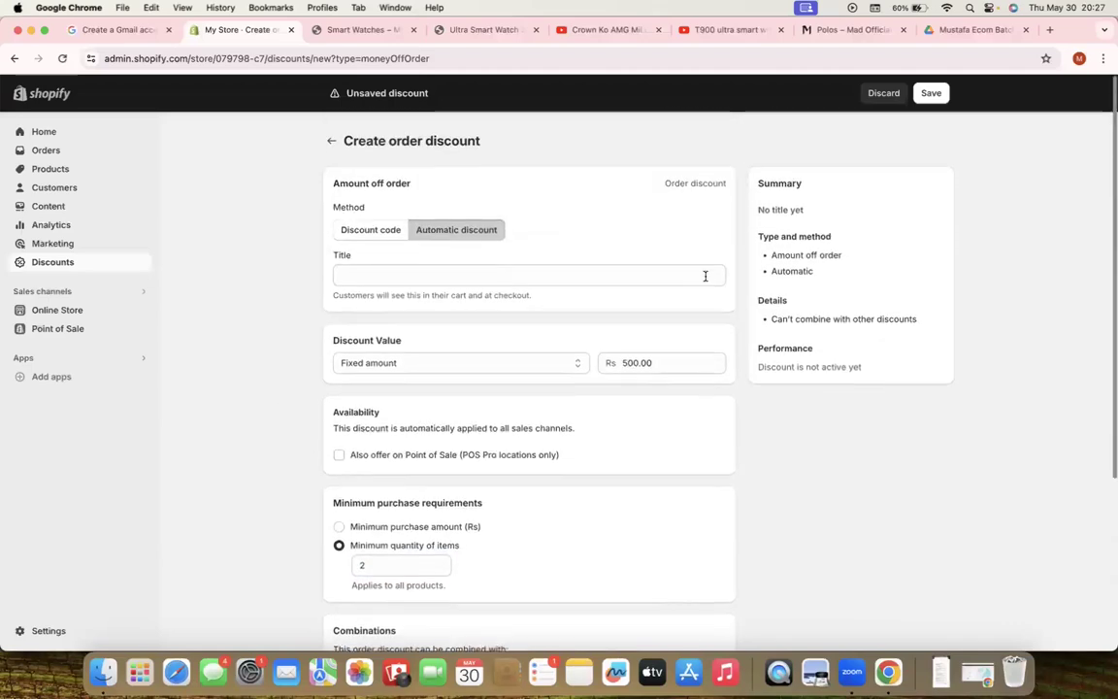
pyautogui.click(329, 138)
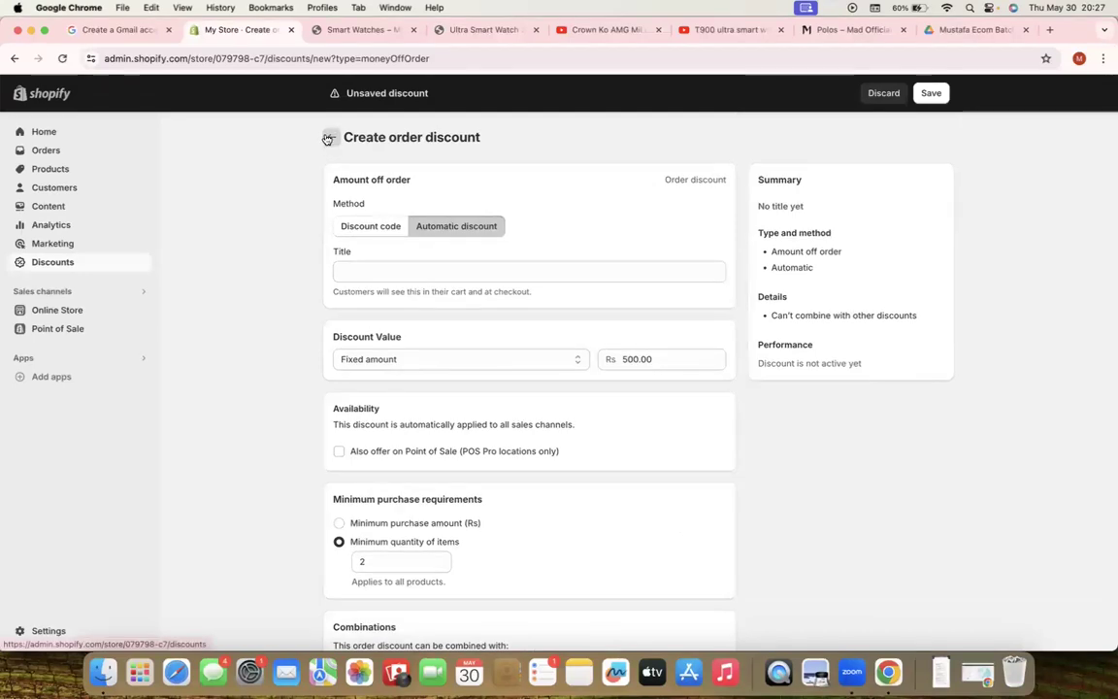
# Replace 'My Store' with the new store name in Settings profile details and save
pyautogui.click(53, 632)
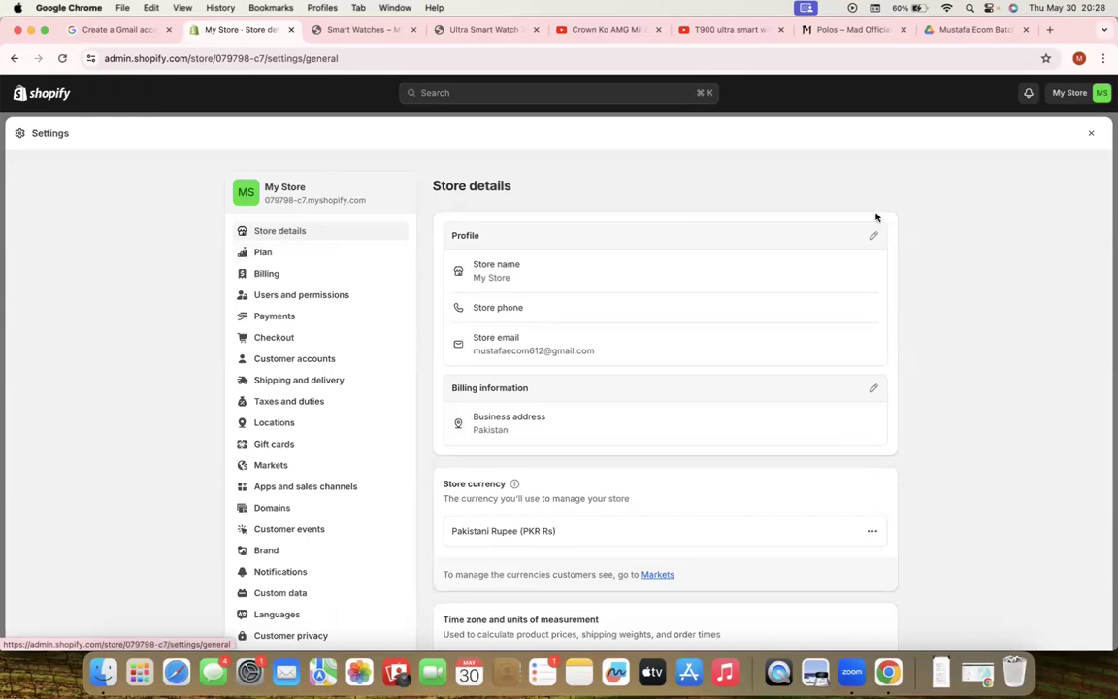
pyautogui.click(872, 234)
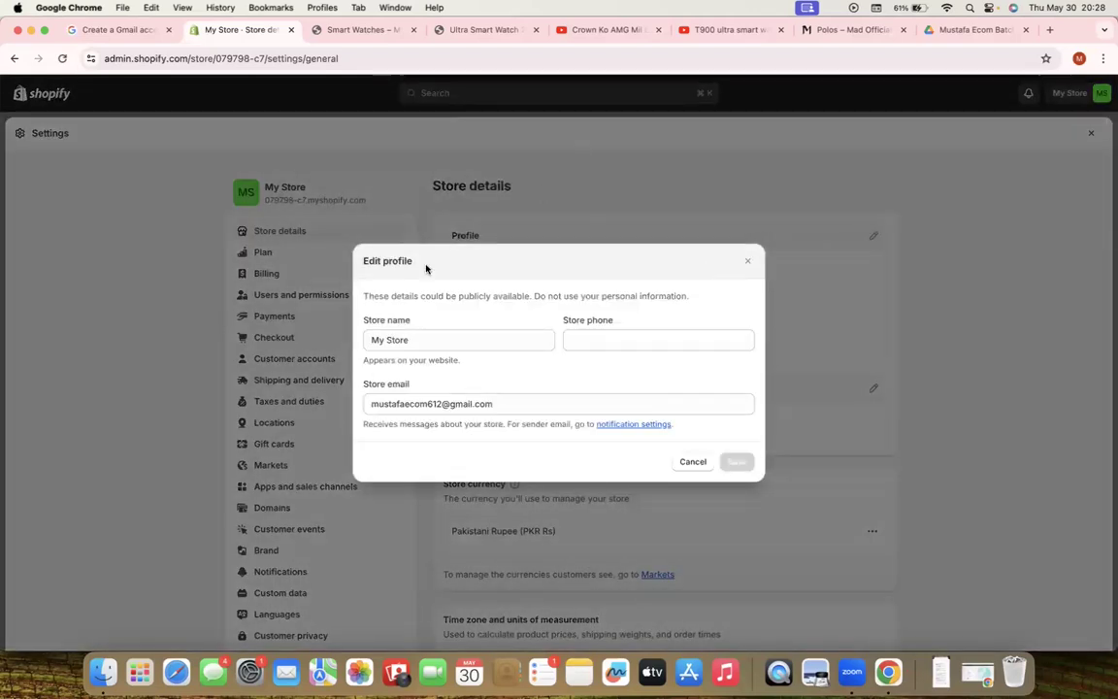
pyautogui.tripleClick(429, 334)
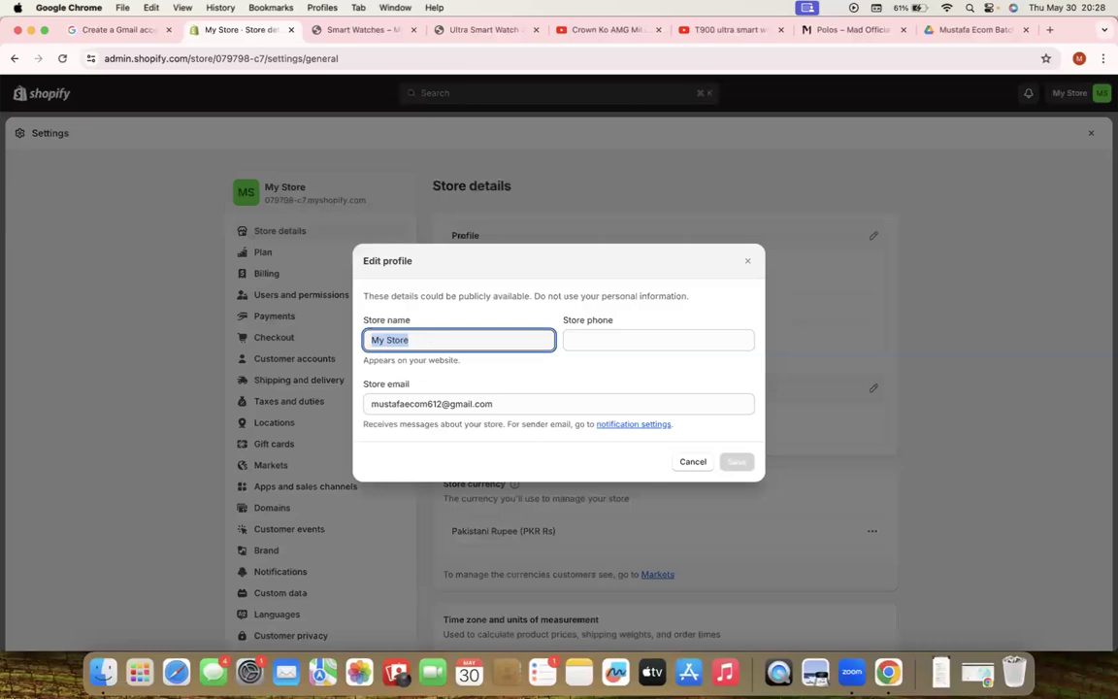
pyautogui.write('Muys')
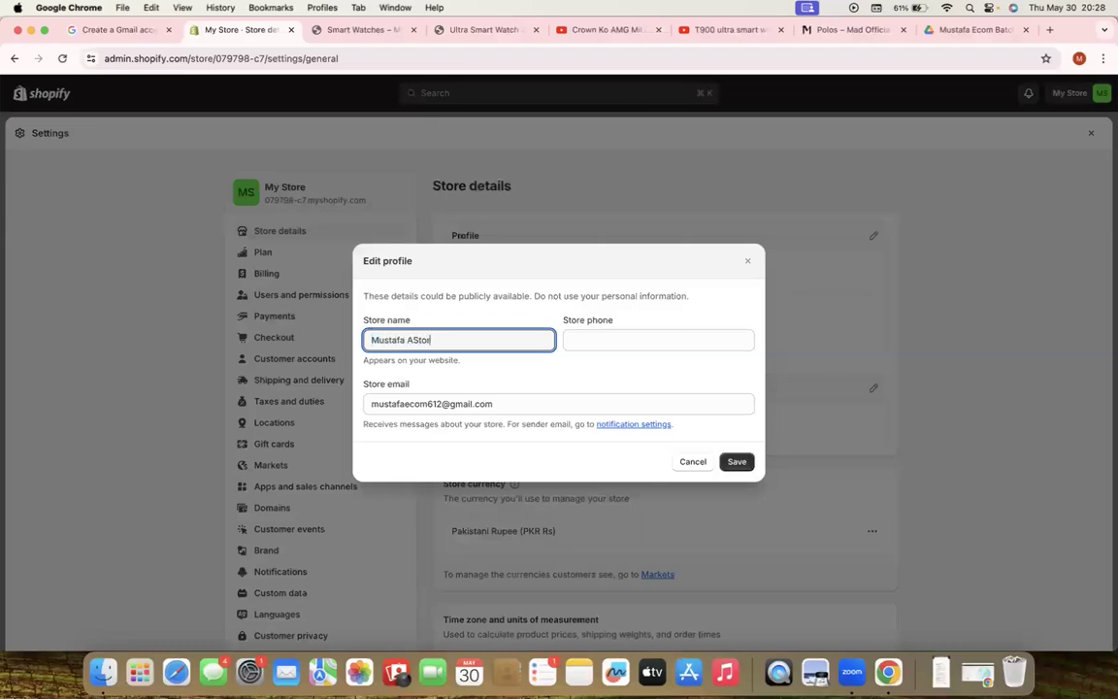
pyautogui.press('BackSpace')
pyautogui.press('BackSpace')
pyautogui.press('BackSpace')
pyautogui.press('BackSpace')
pyautogui.press('BackSpace')
pyautogui.click(740, 466)
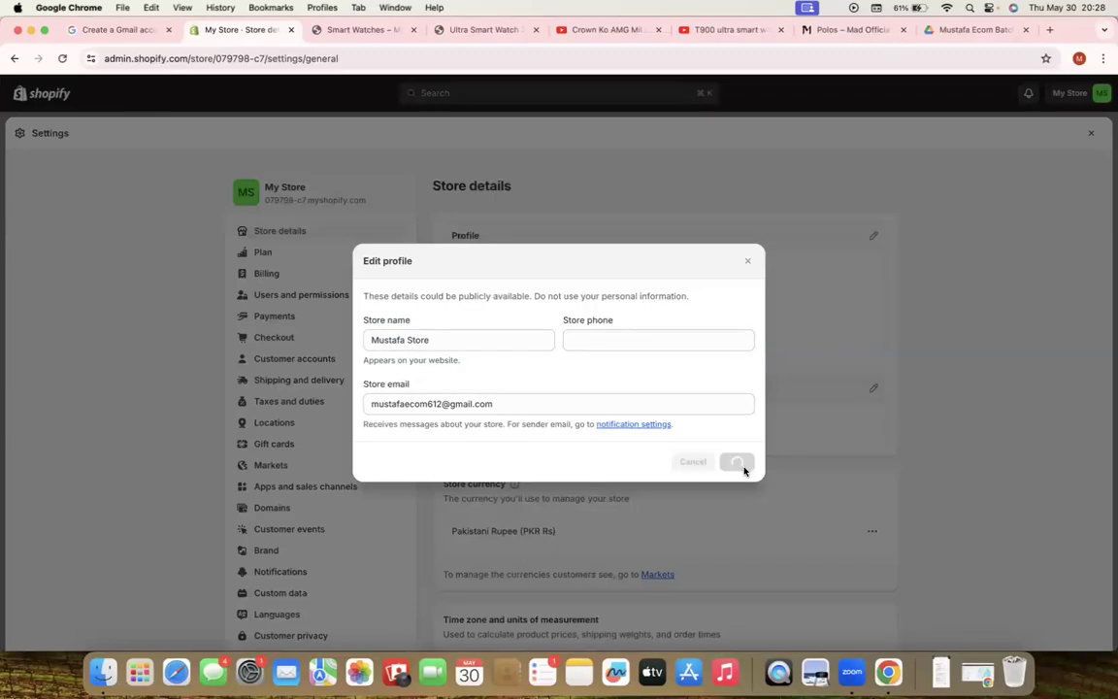
pyautogui.scroll(-10, 694, 362)
pyautogui.scroll(10, 694, 362)
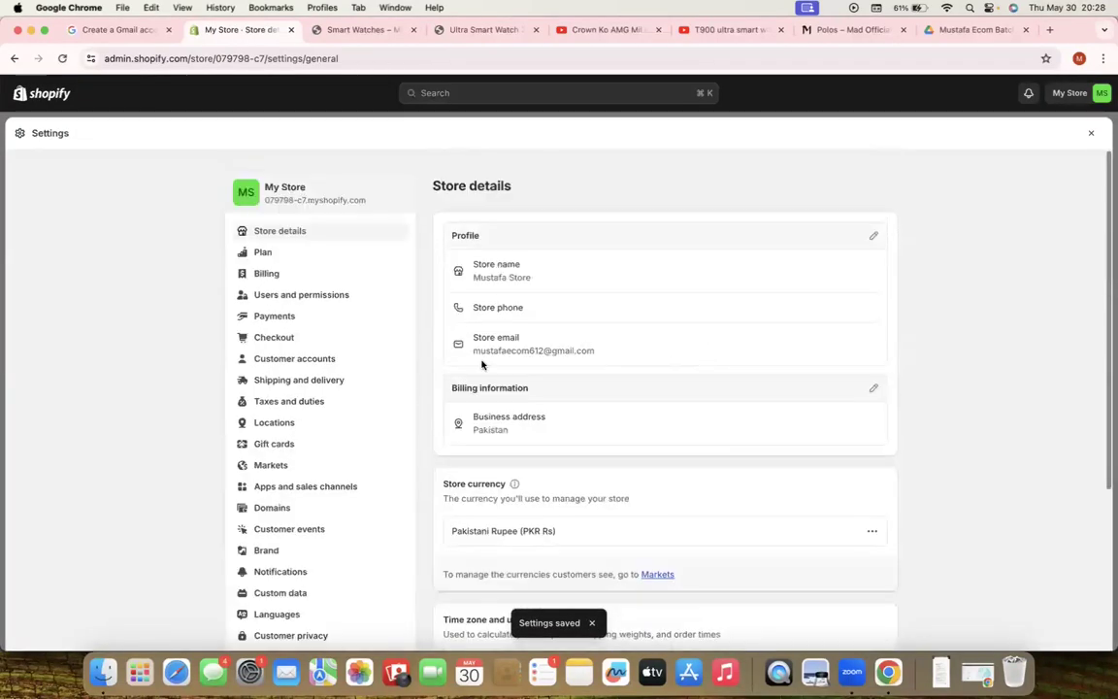
# Check the current plan and browse the available subscription plans
pyautogui.click(289, 252)
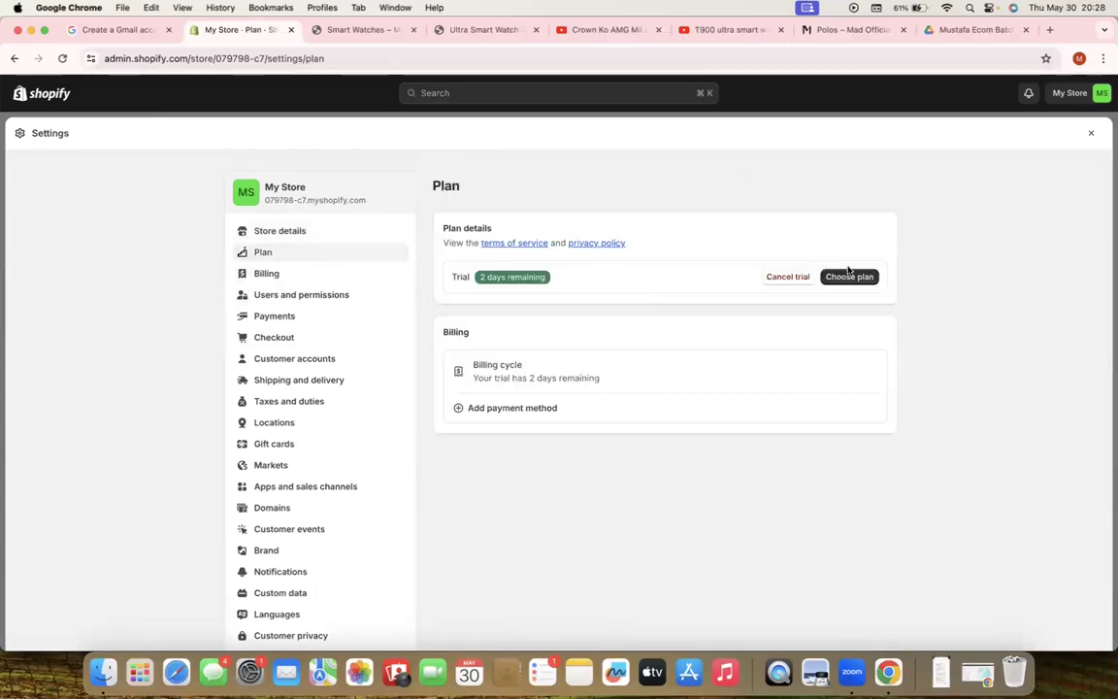
pyautogui.click(849, 274)
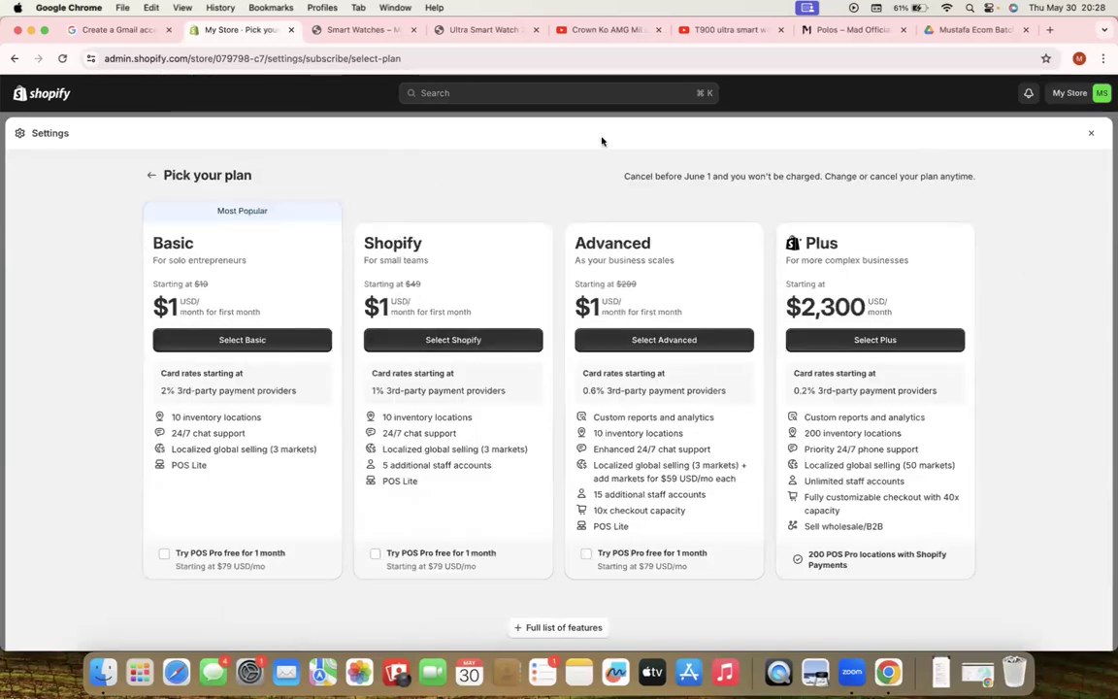
pyautogui.click(1090, 133)
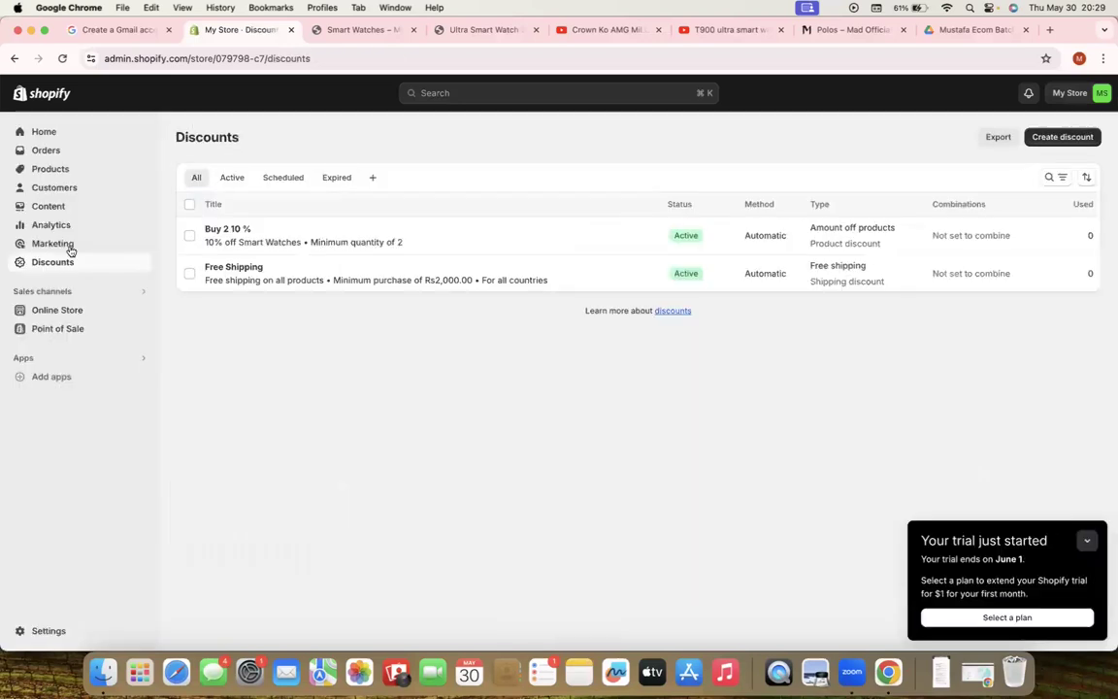
# Review the billing details, then view Users and permissions
pyautogui.click(39, 628)
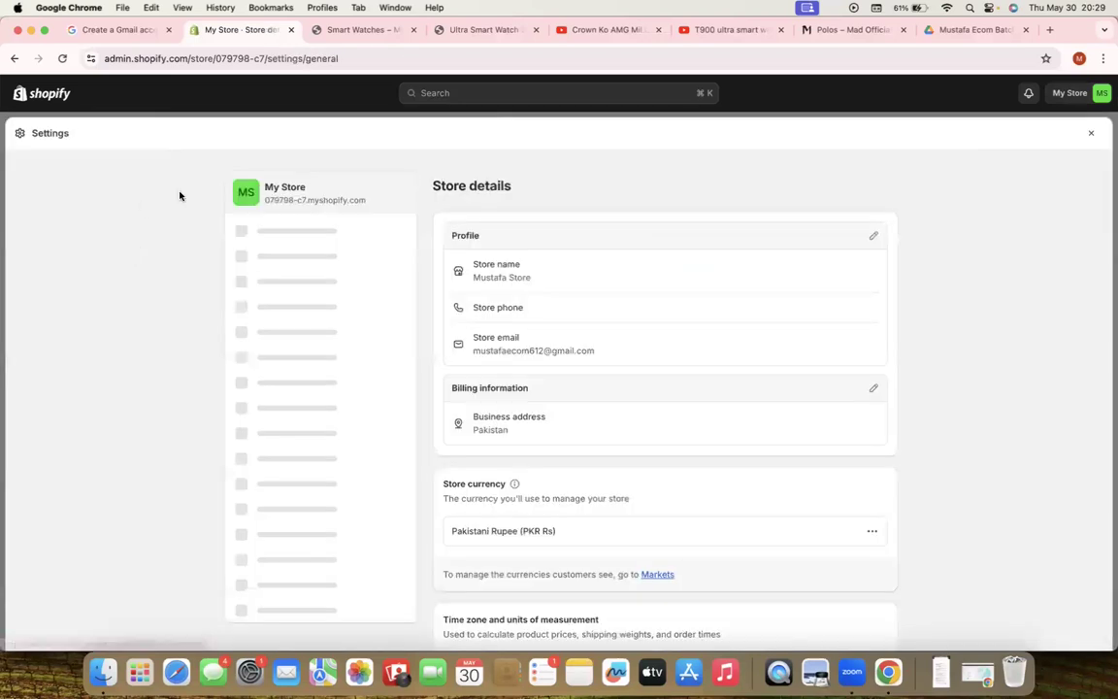
pyautogui.click(273, 275)
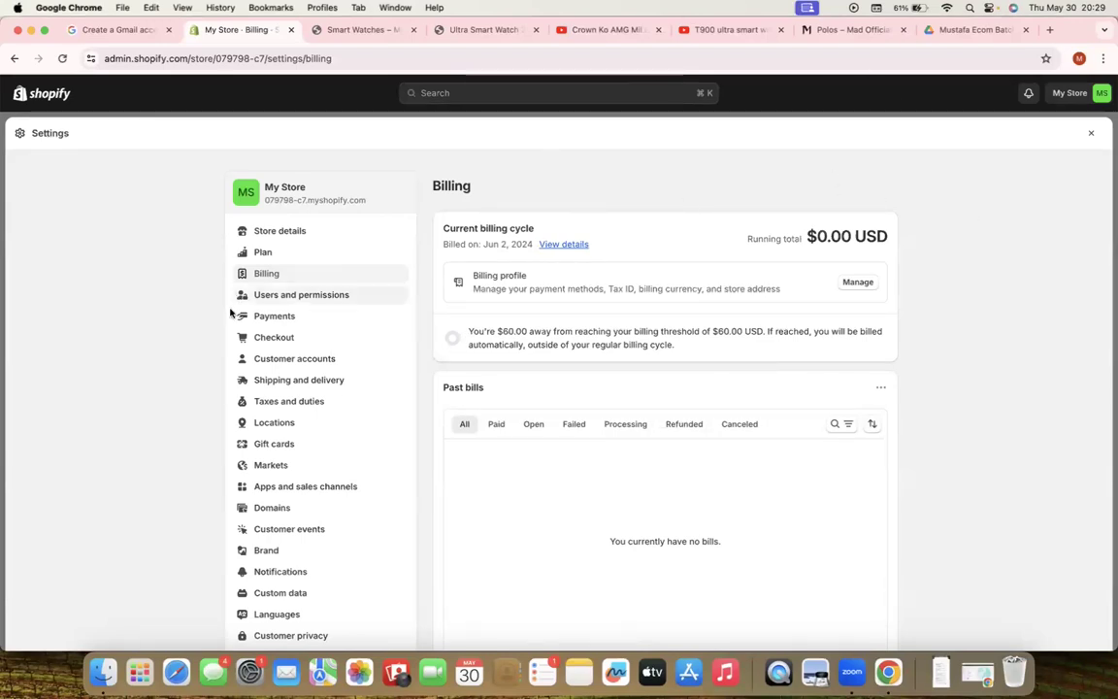
pyautogui.click(314, 293)
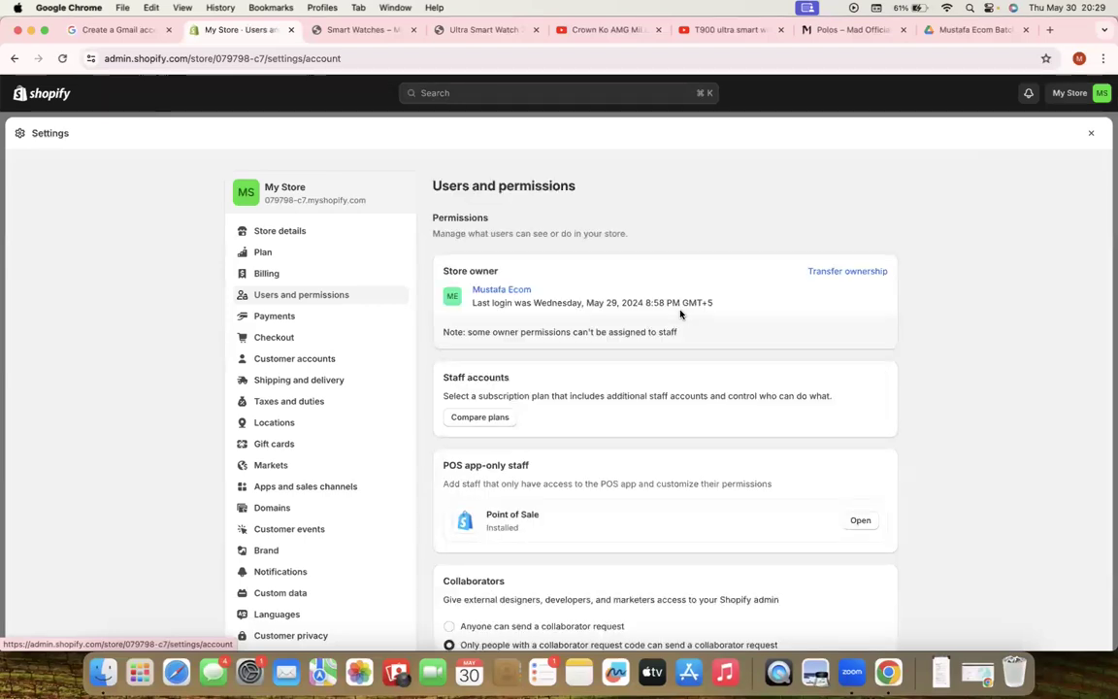
pyautogui.scroll(-5, 680, 313)
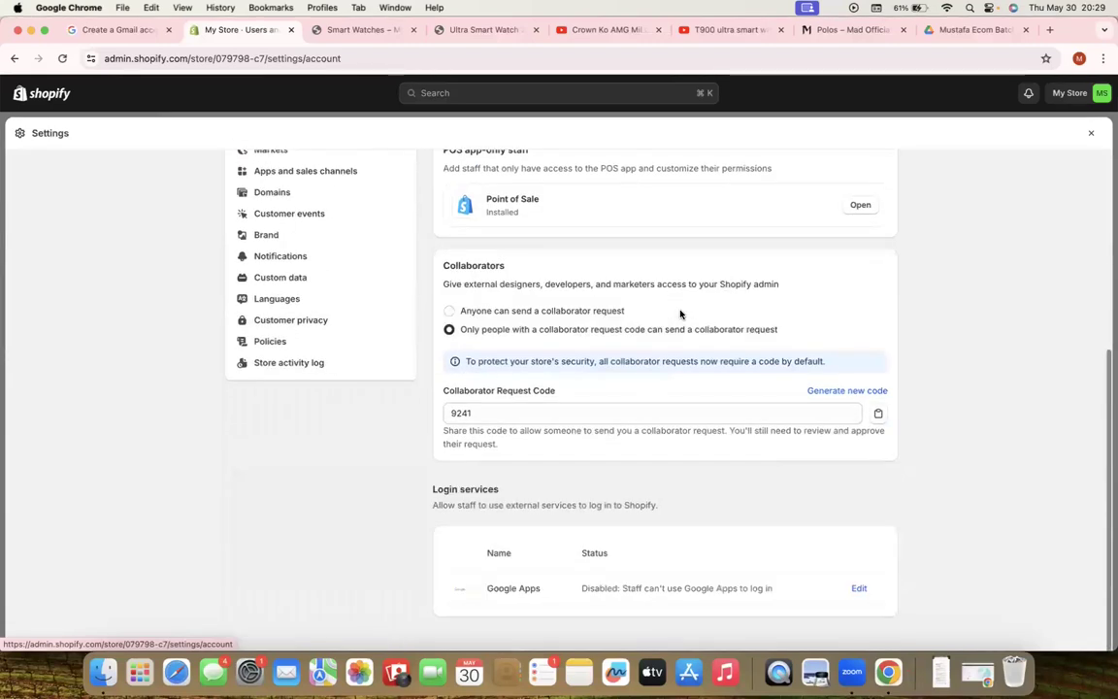
pyautogui.scroll(5, 680, 314)
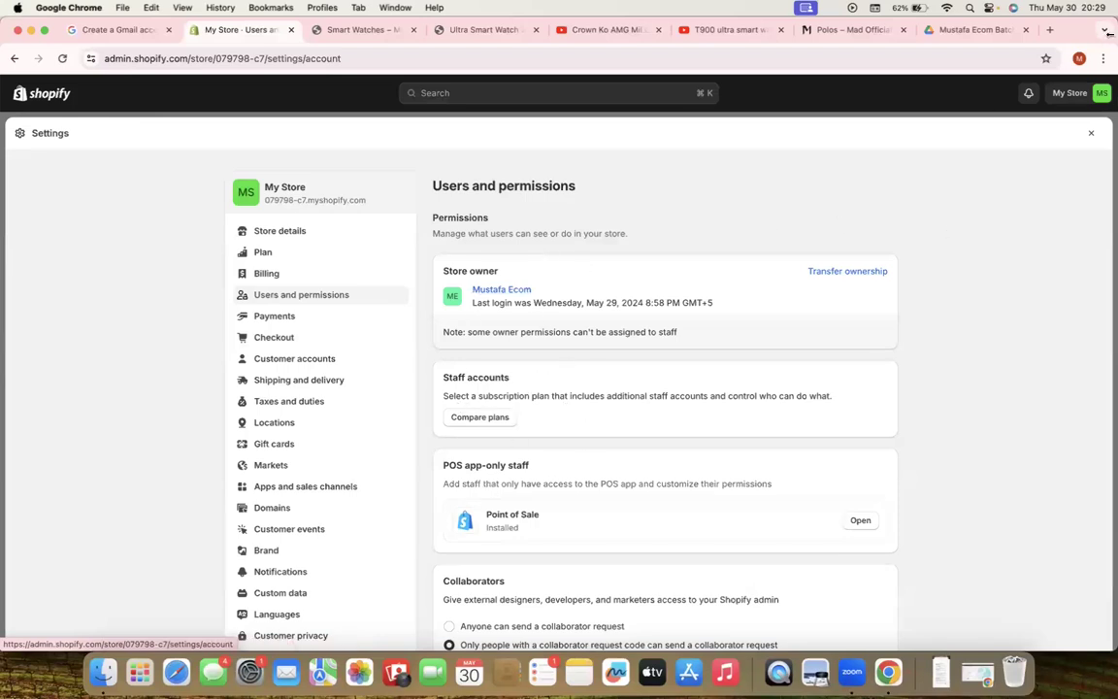
pyautogui.click(1079, 58)
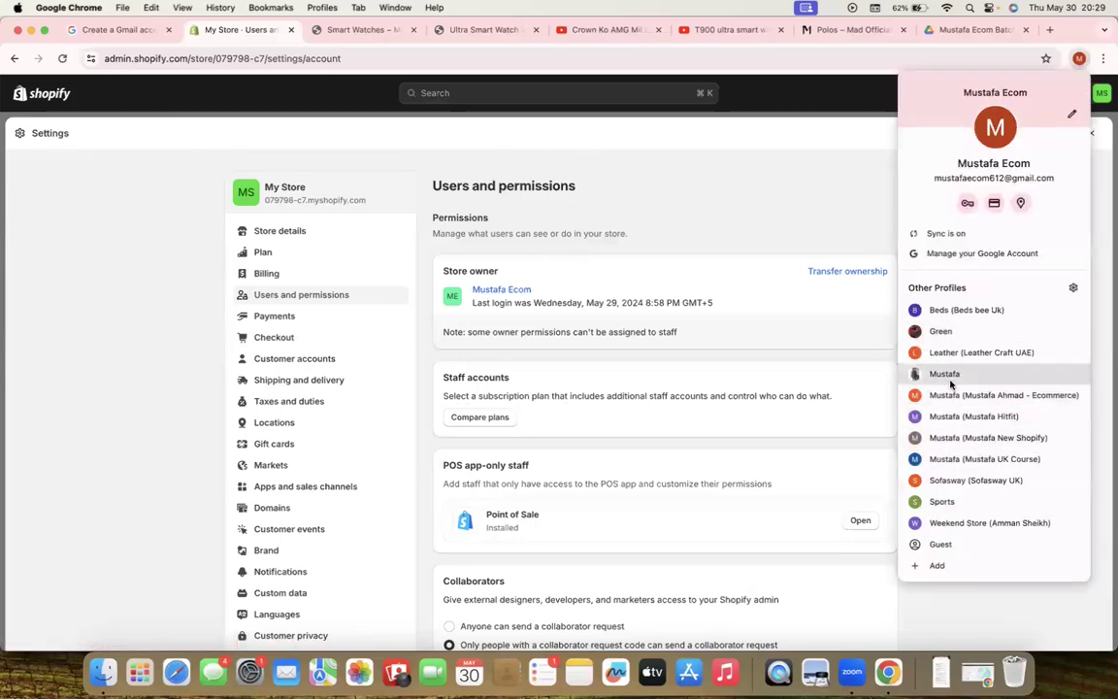
pyautogui.click(946, 374)
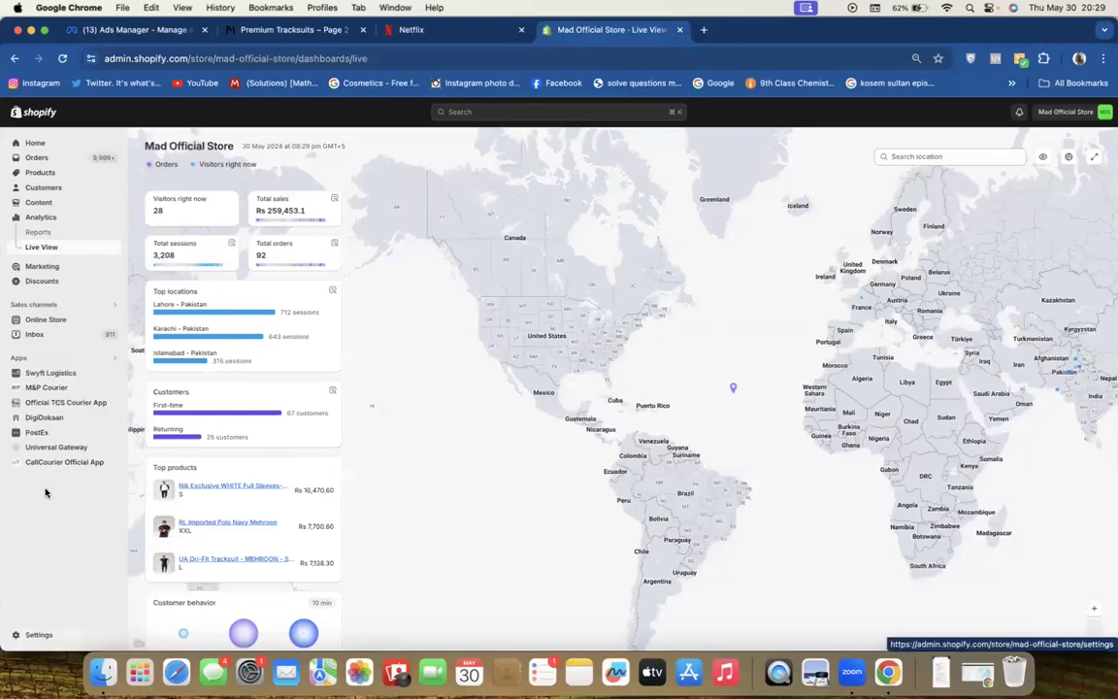
pyautogui.click(39, 635)
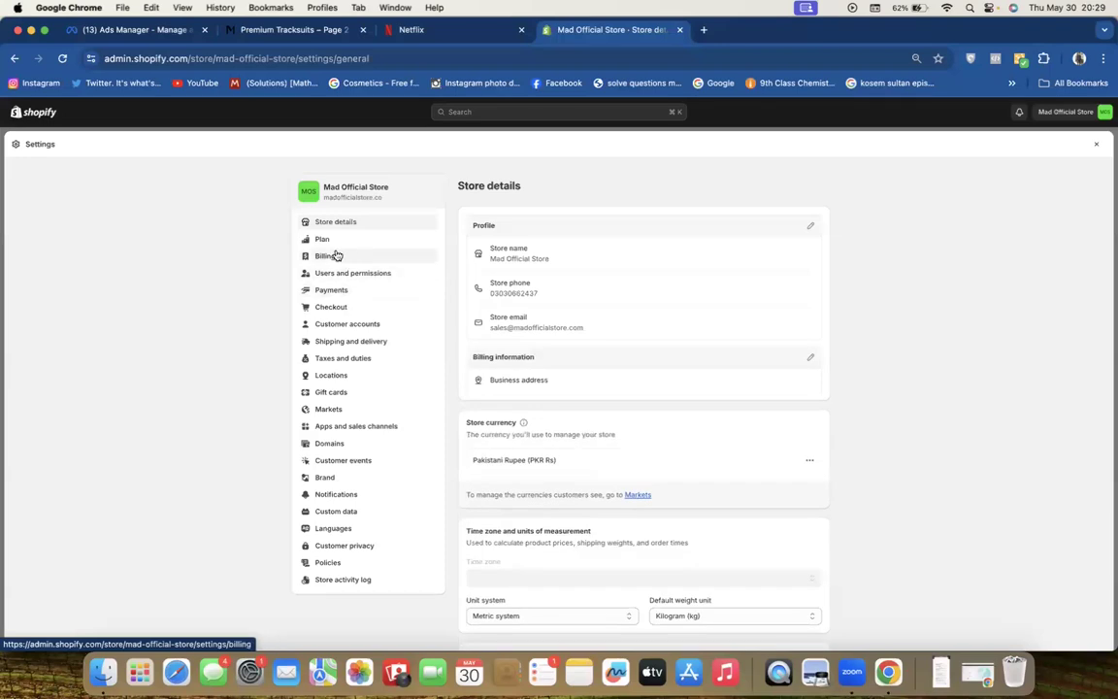
pyautogui.click(334, 273)
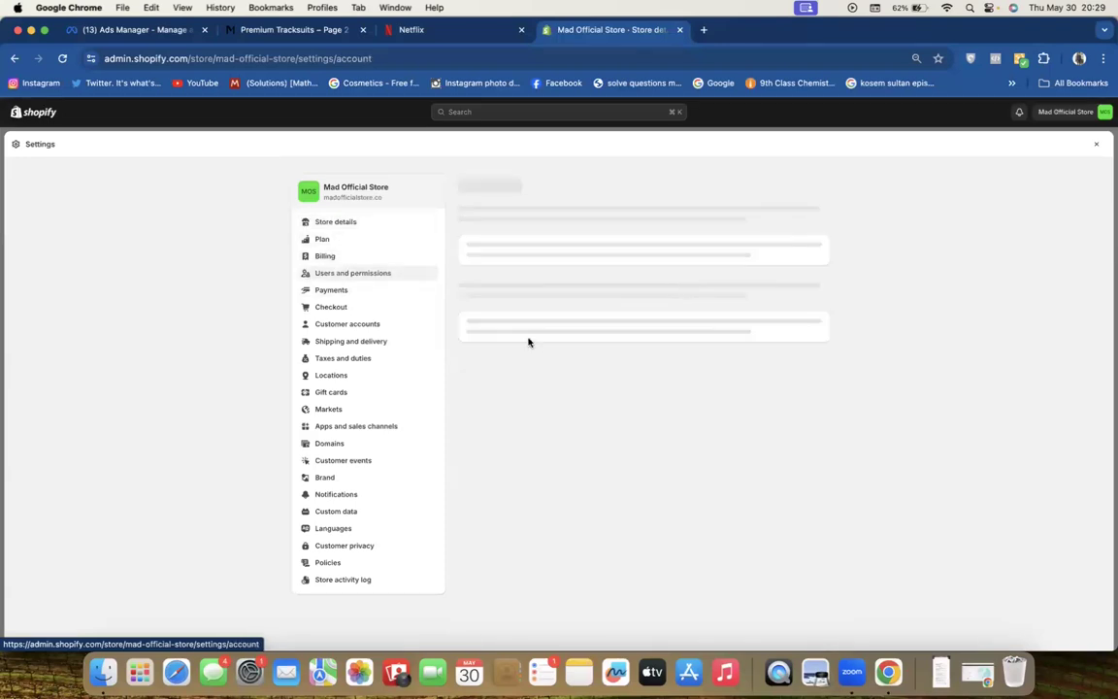
pyautogui.scroll(-1, 527, 340)
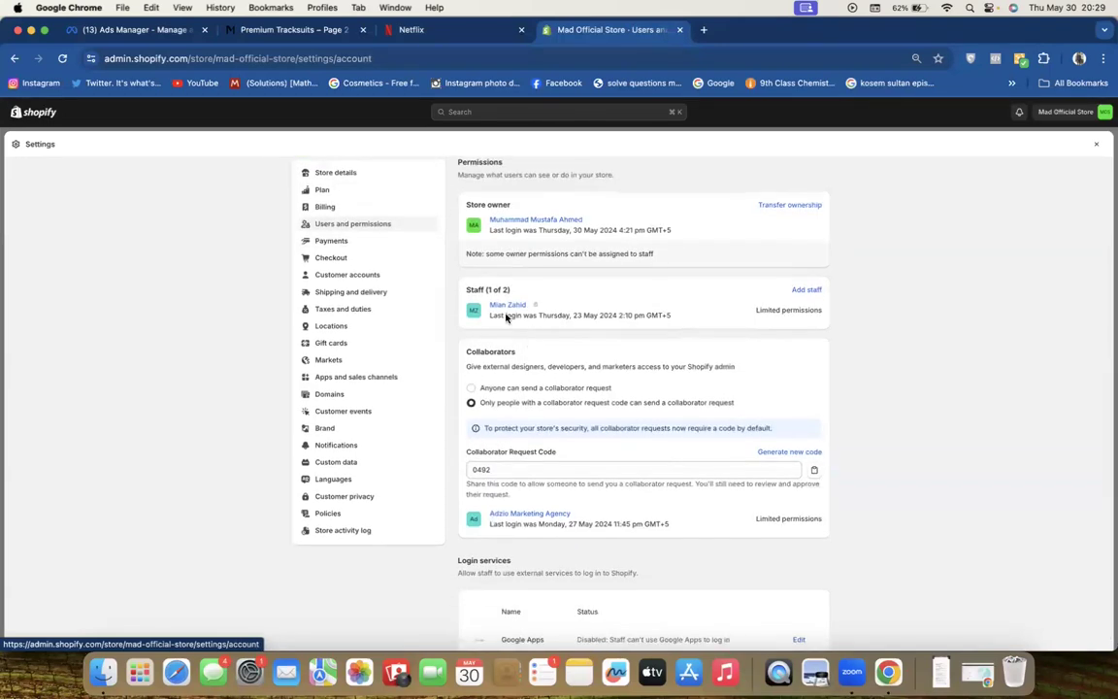
pyautogui.click(809, 291)
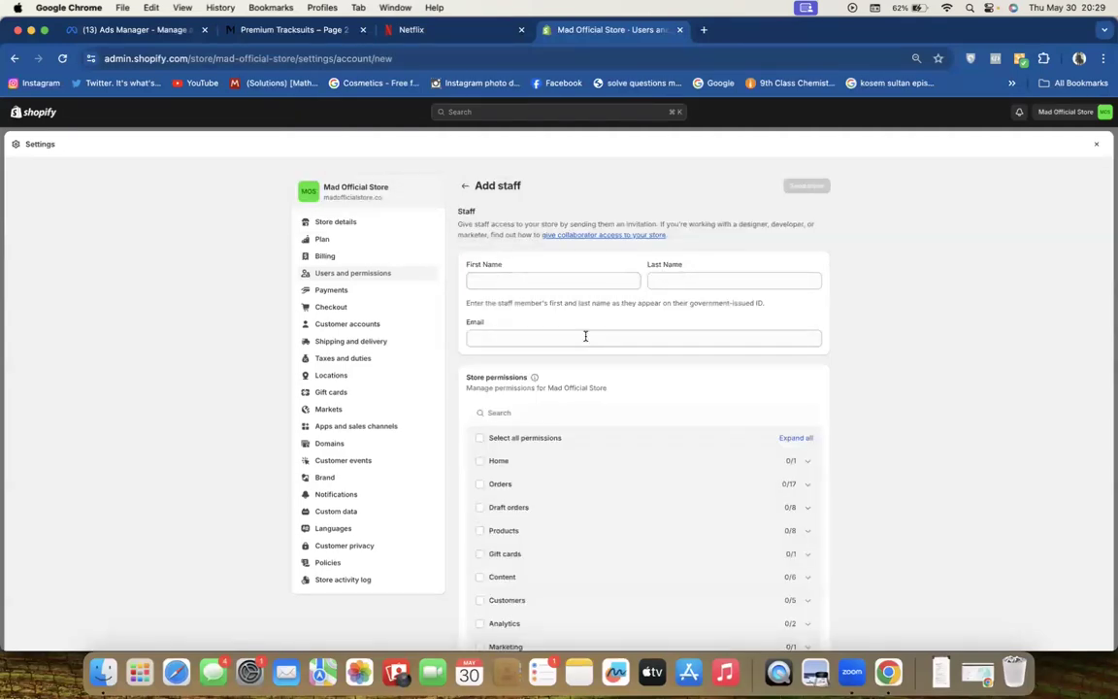
pyautogui.scroll(-5, 580, 486)
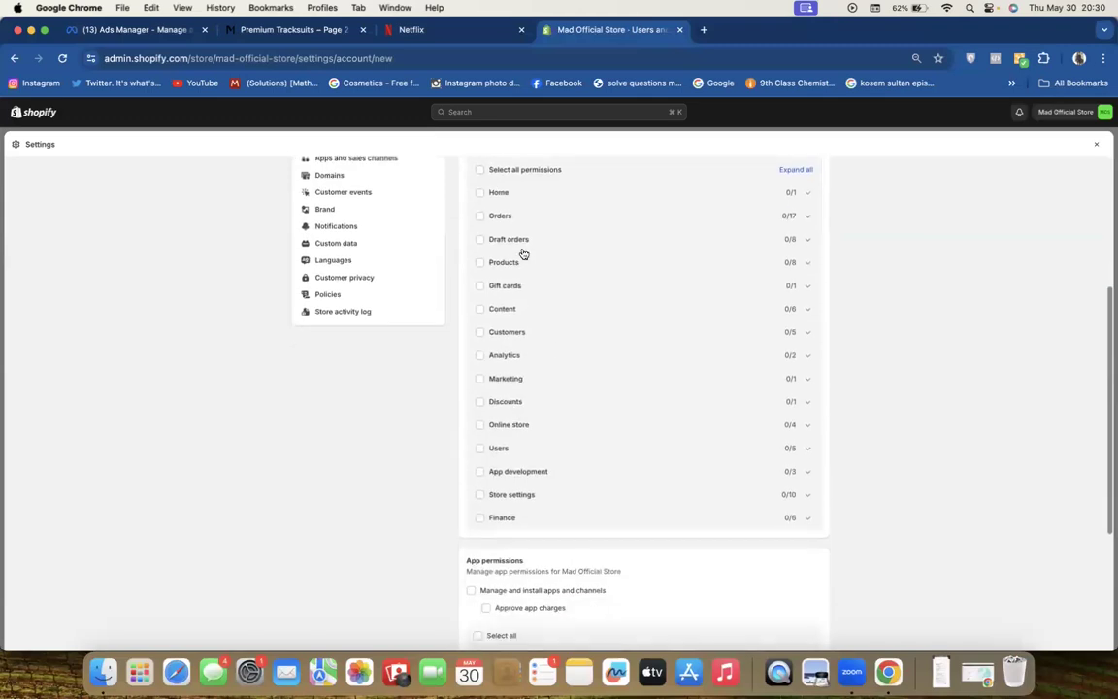
pyautogui.scroll(5, 510, 501)
pyautogui.scroll(-10, 510, 502)
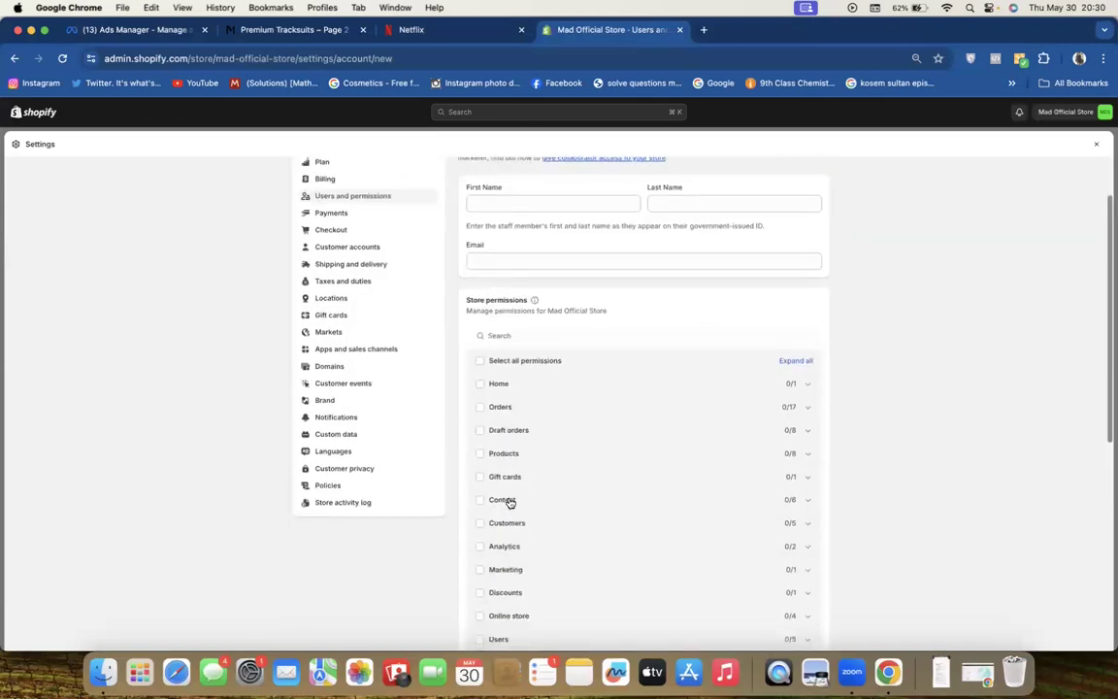
pyautogui.scroll(2, 511, 502)
pyautogui.scroll(3, 510, 502)
pyautogui.scroll(10, 887, 252)
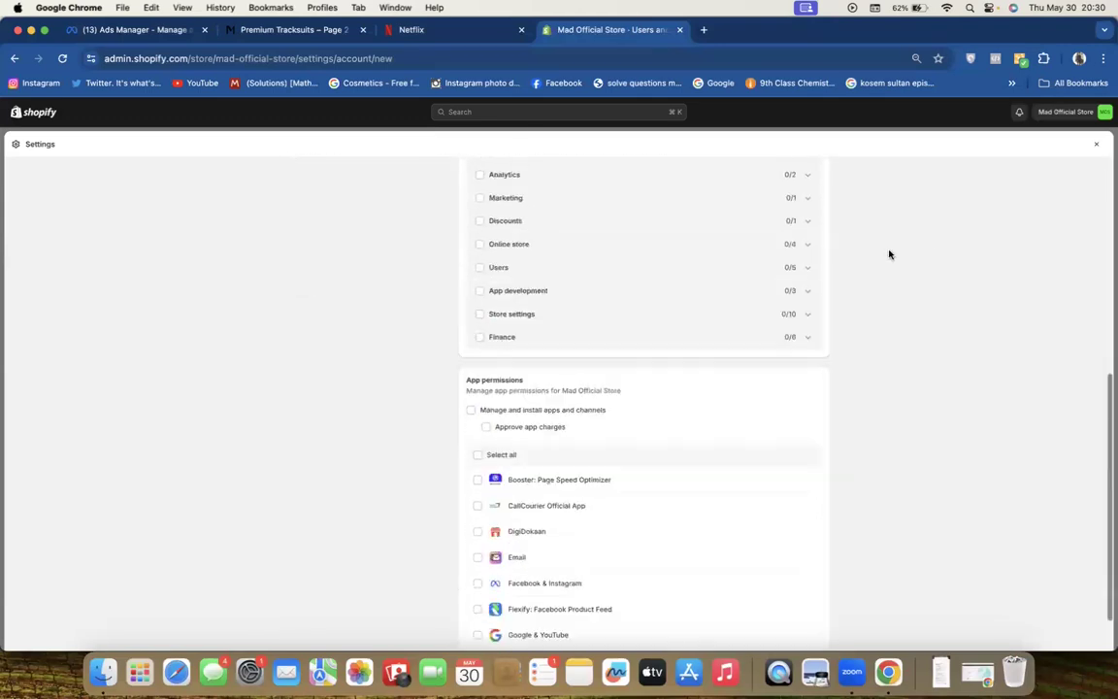
pyautogui.click(1098, 147)
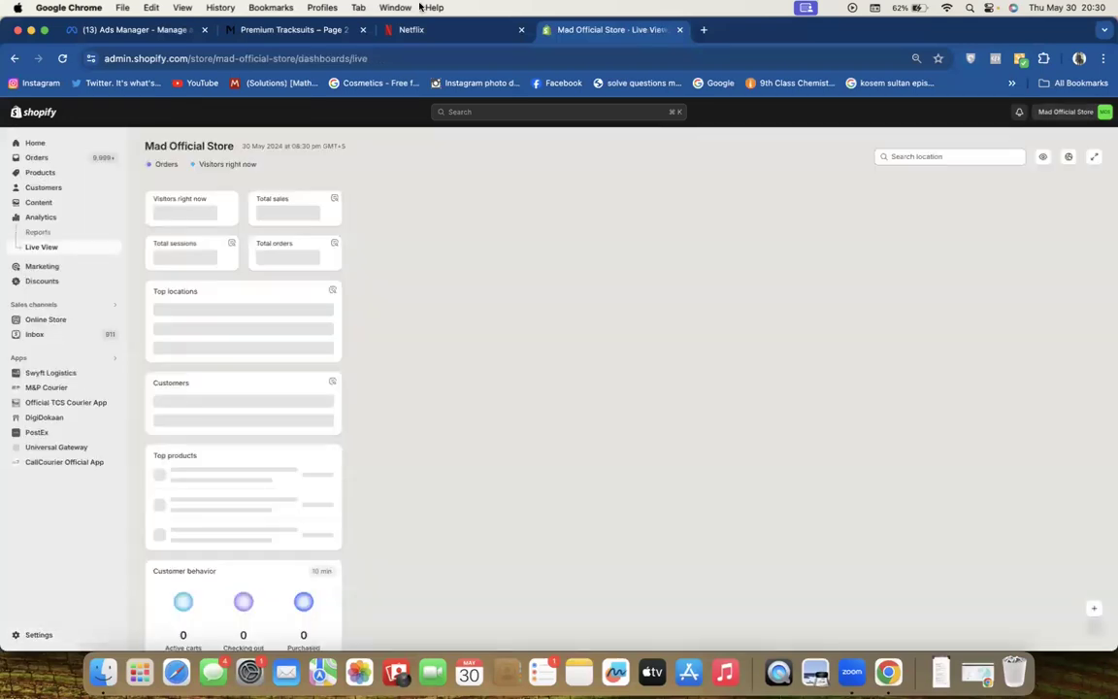
pyautogui.click(32, 31)
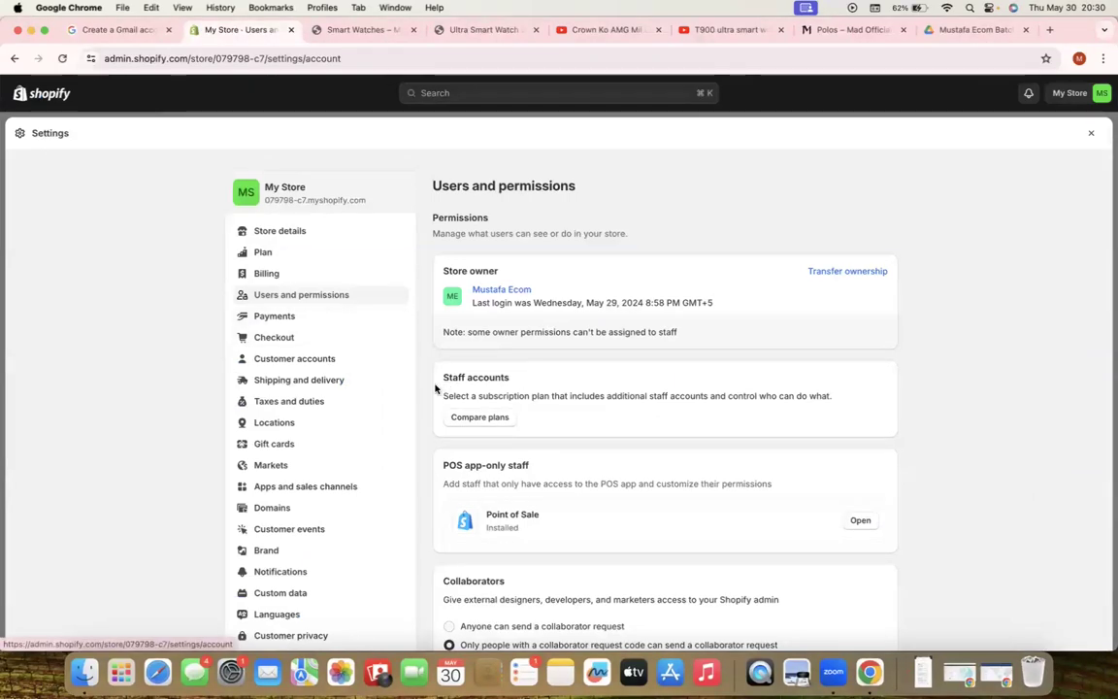
# Open My Store's Payments settings and scroll to the automatic payment capture setting
pyautogui.click(275, 323)
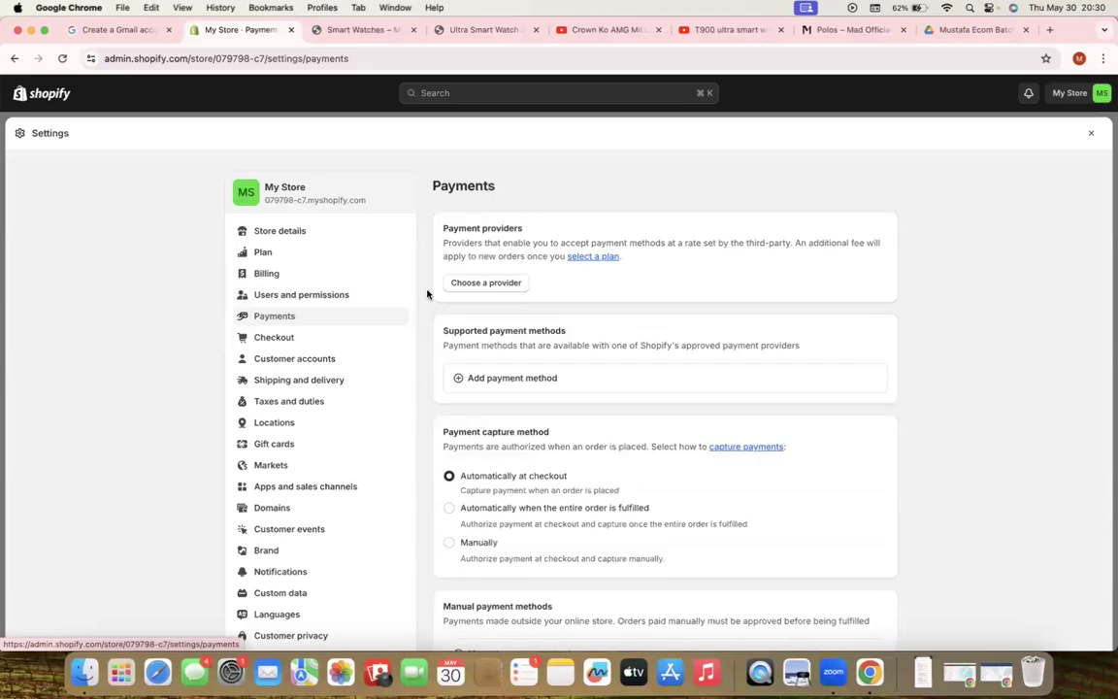
pyautogui.scroll(-5, 426, 293)
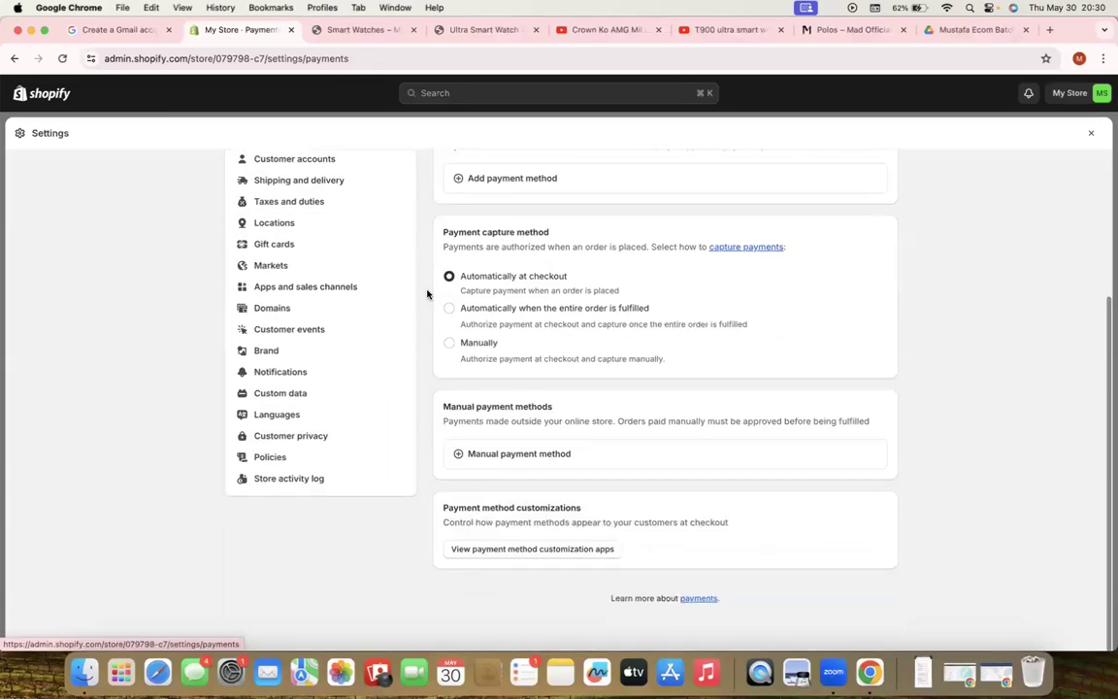
pyautogui.scroll(5, 427, 294)
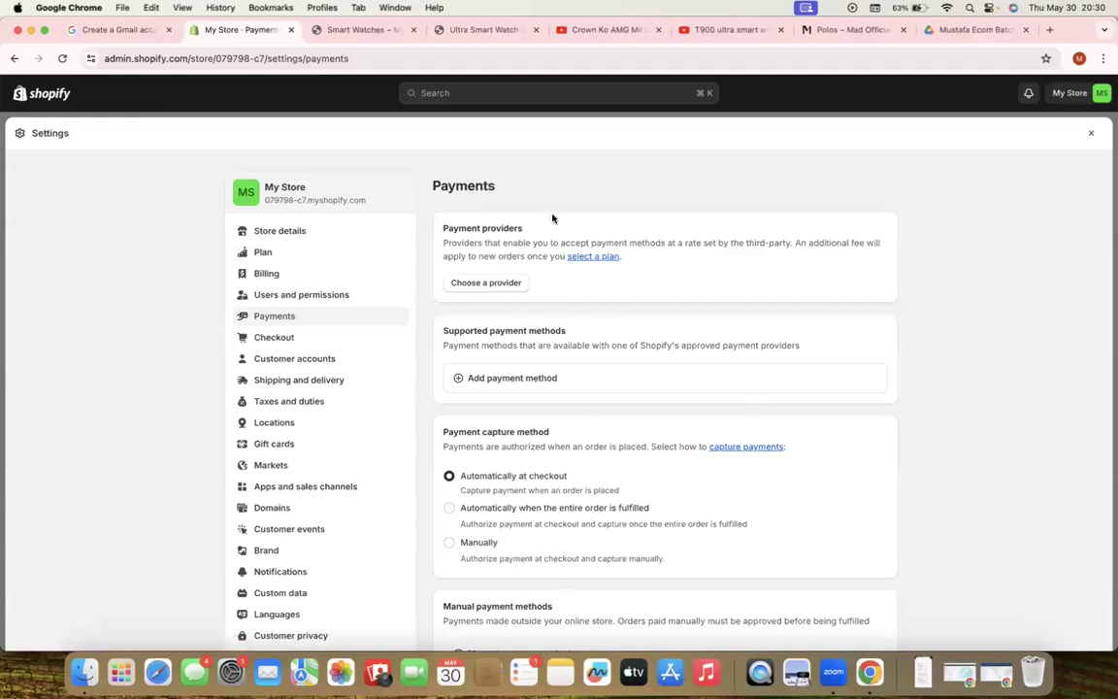
pyautogui.scroll(-1, 669, 442)
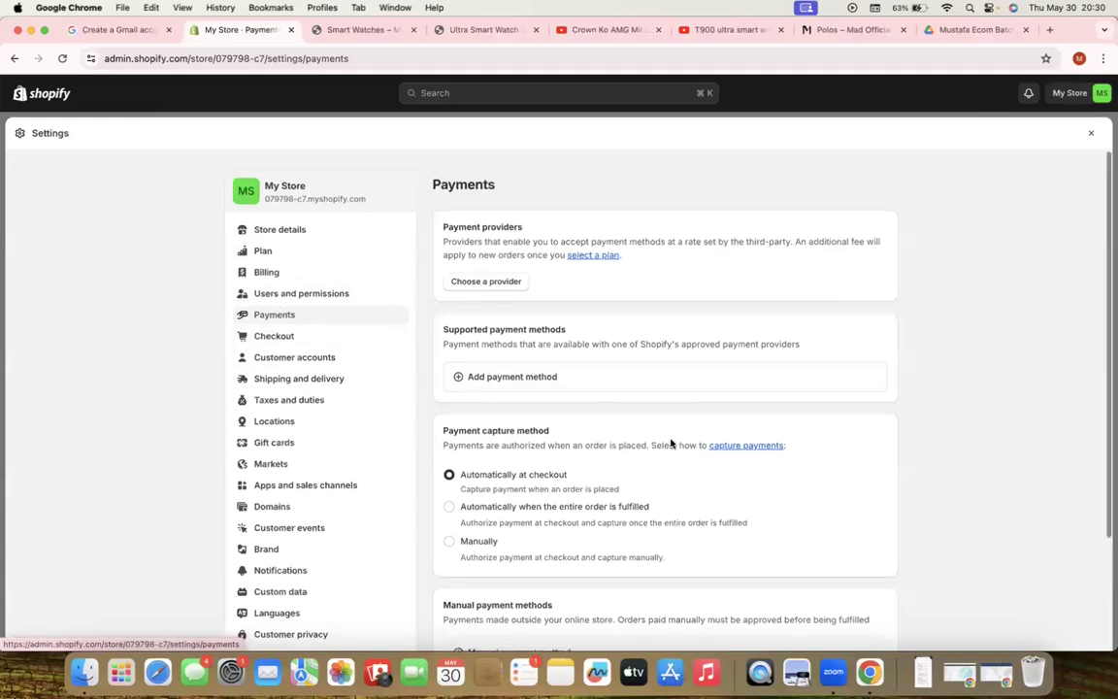
pyautogui.scroll(-5, 669, 442)
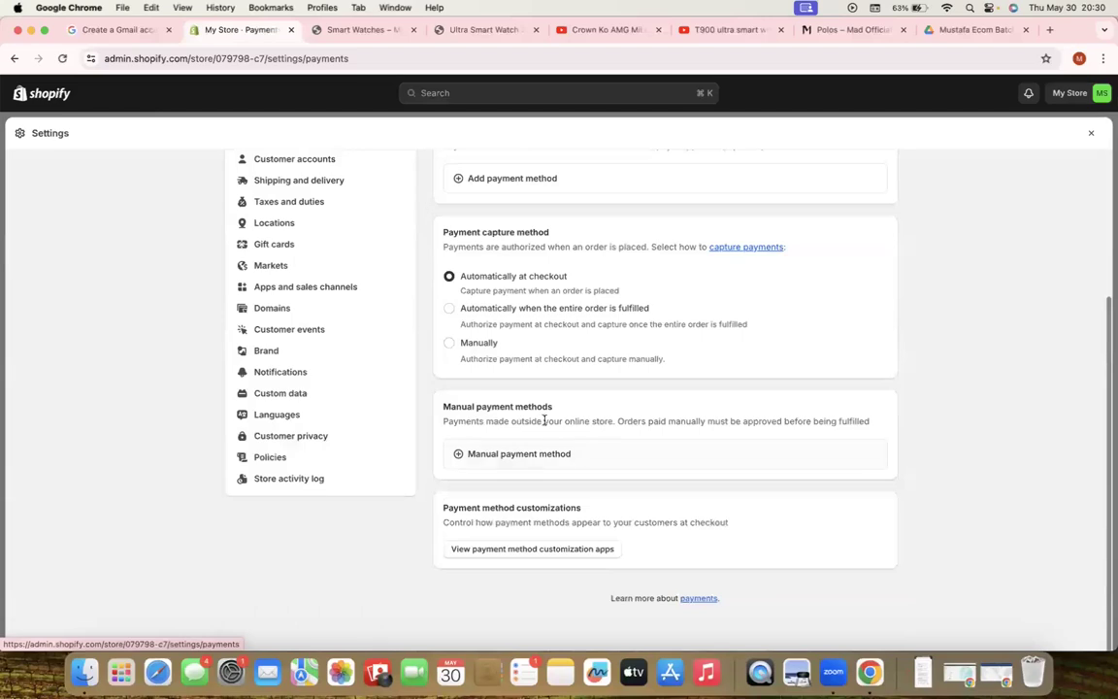
# Activate Cash on Delivery (COD) as My Store's manual payment method
pyautogui.click(503, 458)
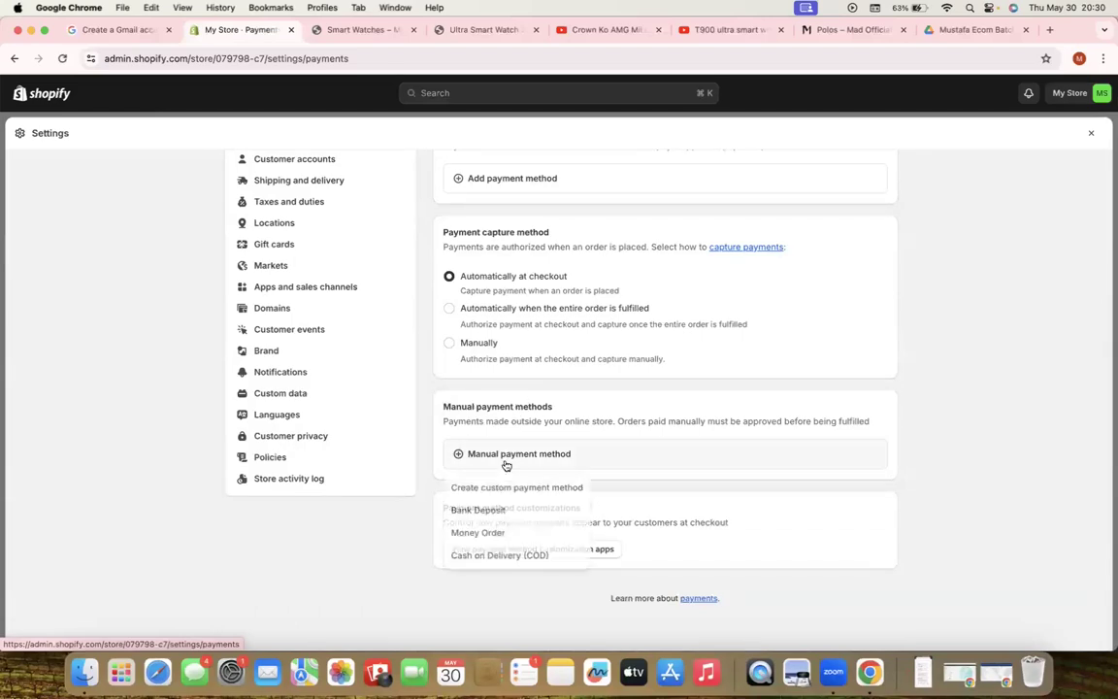
pyautogui.click(478, 557)
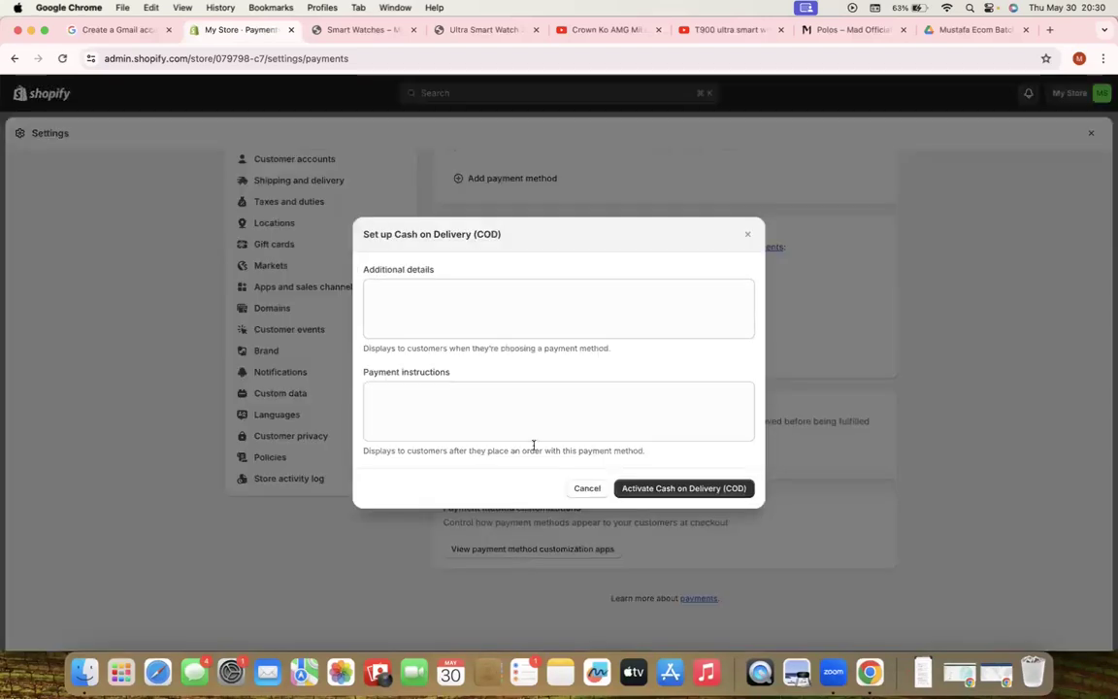
pyautogui.click(689, 492)
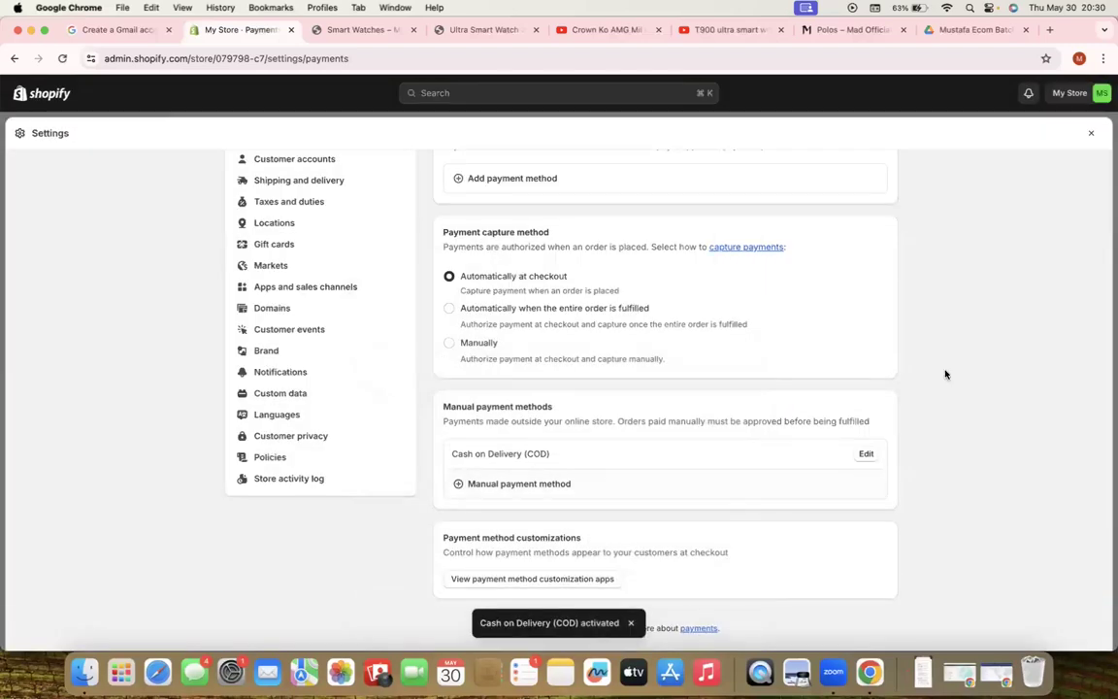
pyautogui.scroll(4, 479, 332)
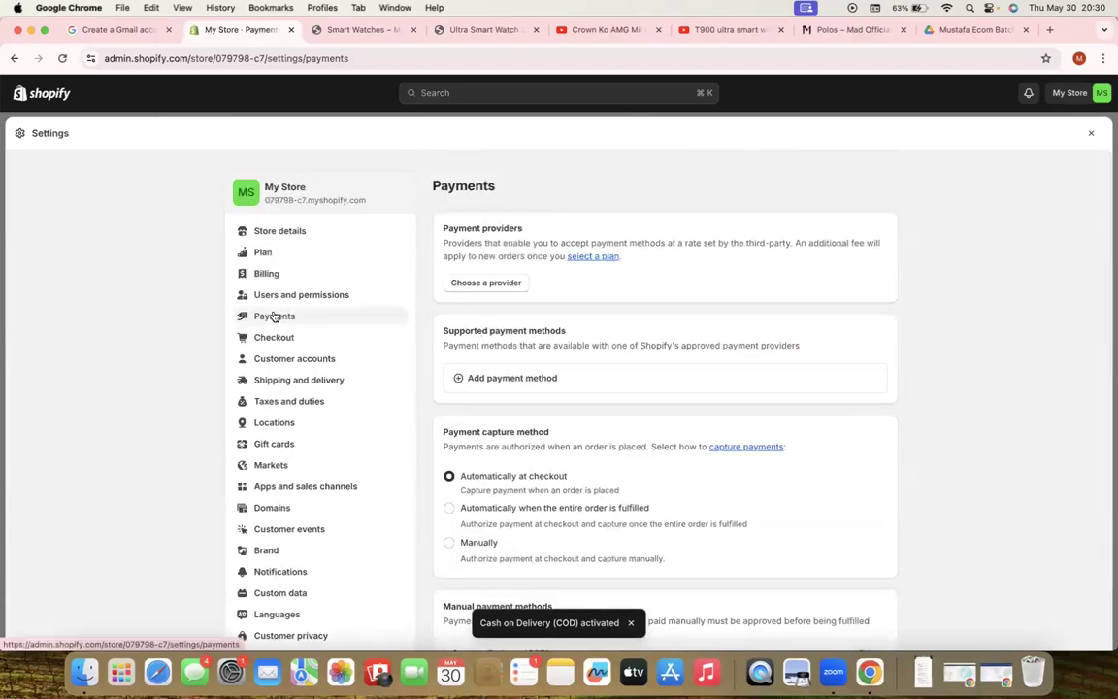
pyautogui.scroll(-5, 666, 441)
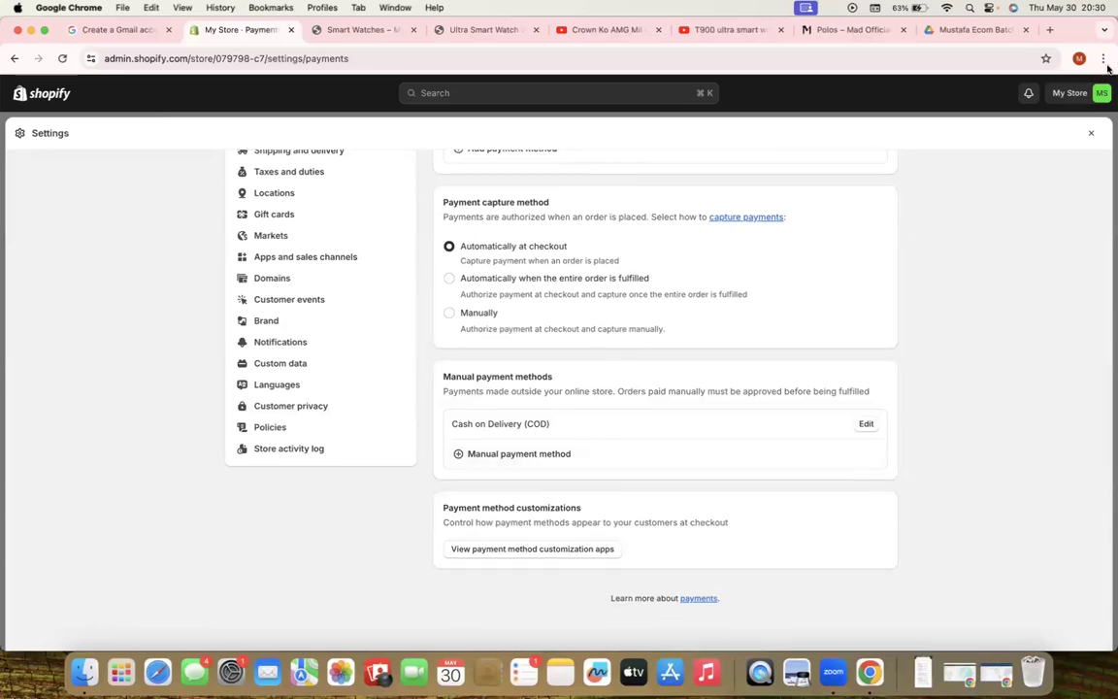
pyautogui.click(1077, 60)
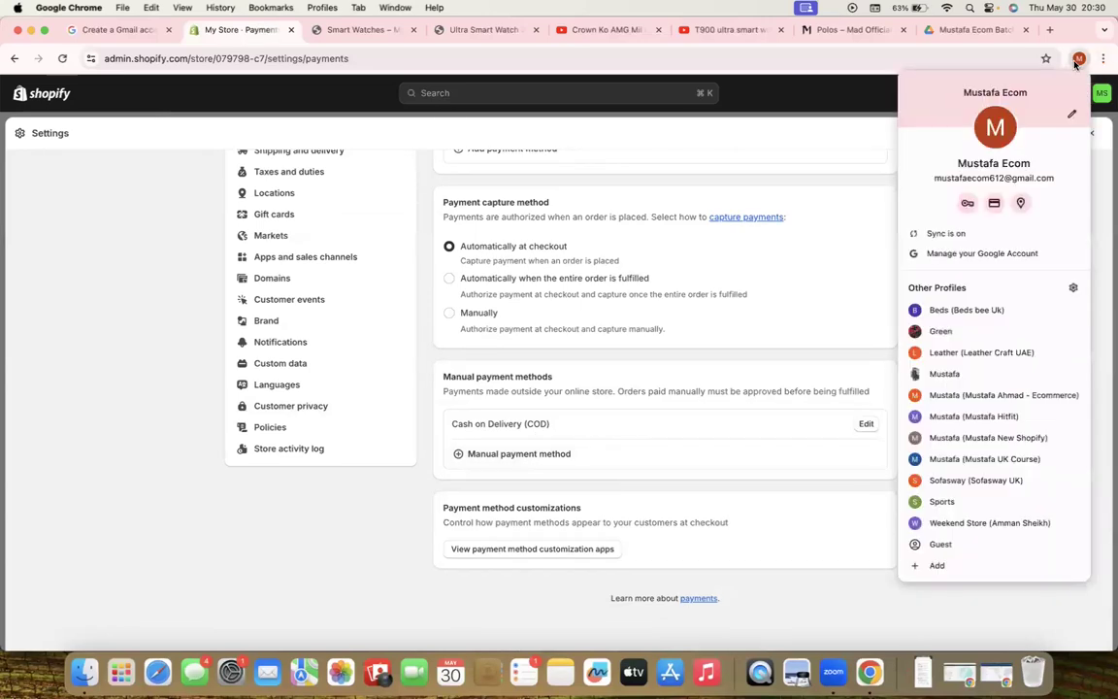
pyautogui.click(977, 311)
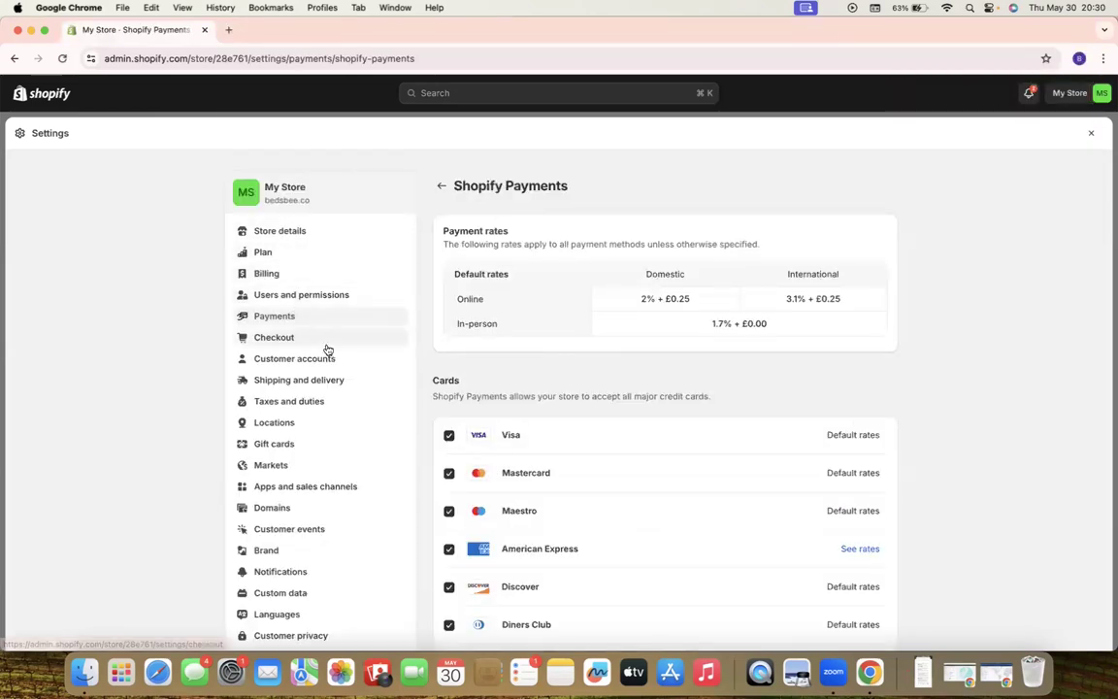
pyautogui.click(435, 193)
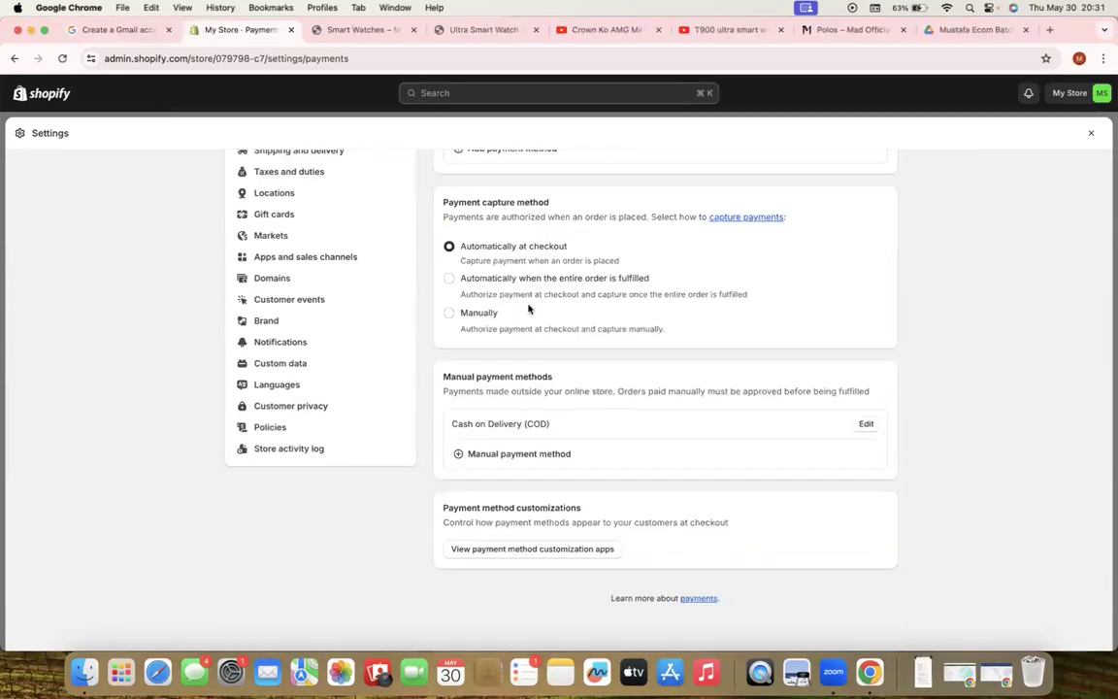
pyautogui.scroll(5, 529, 308)
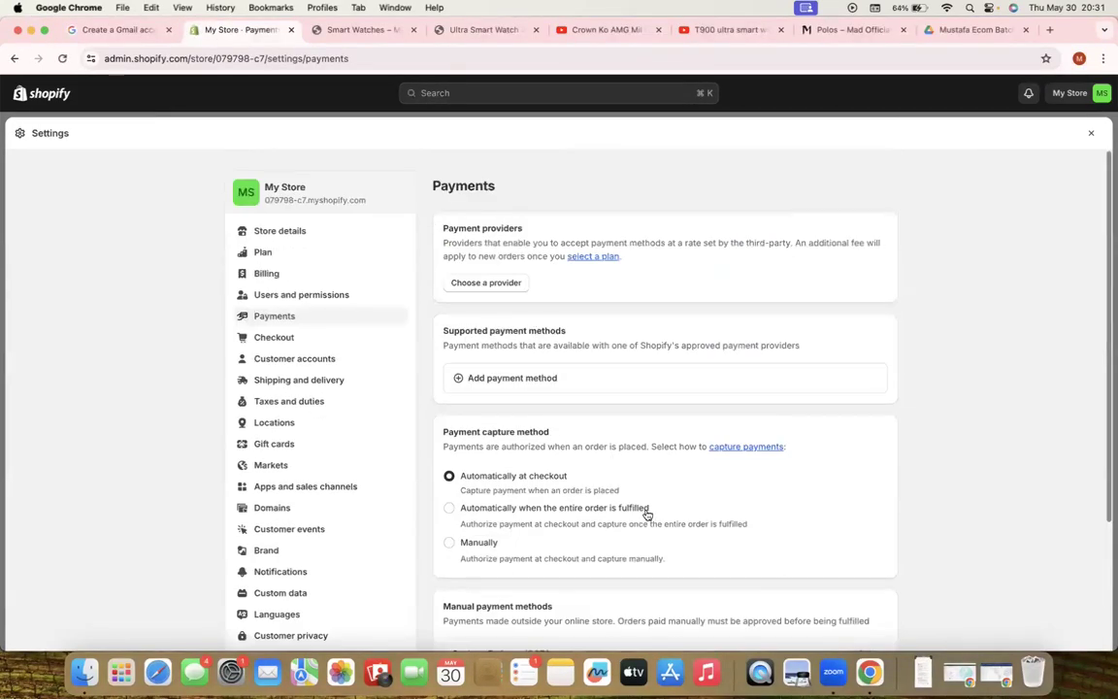
pyautogui.scroll(-5, 647, 514)
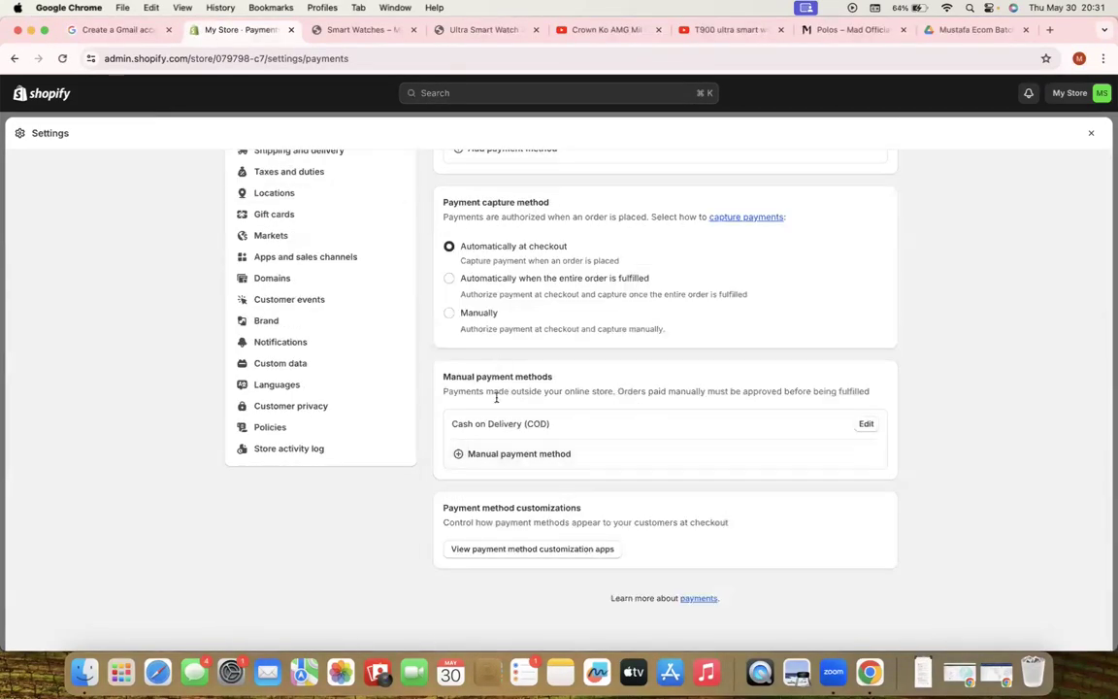
pyautogui.scroll(5, 511, 383)
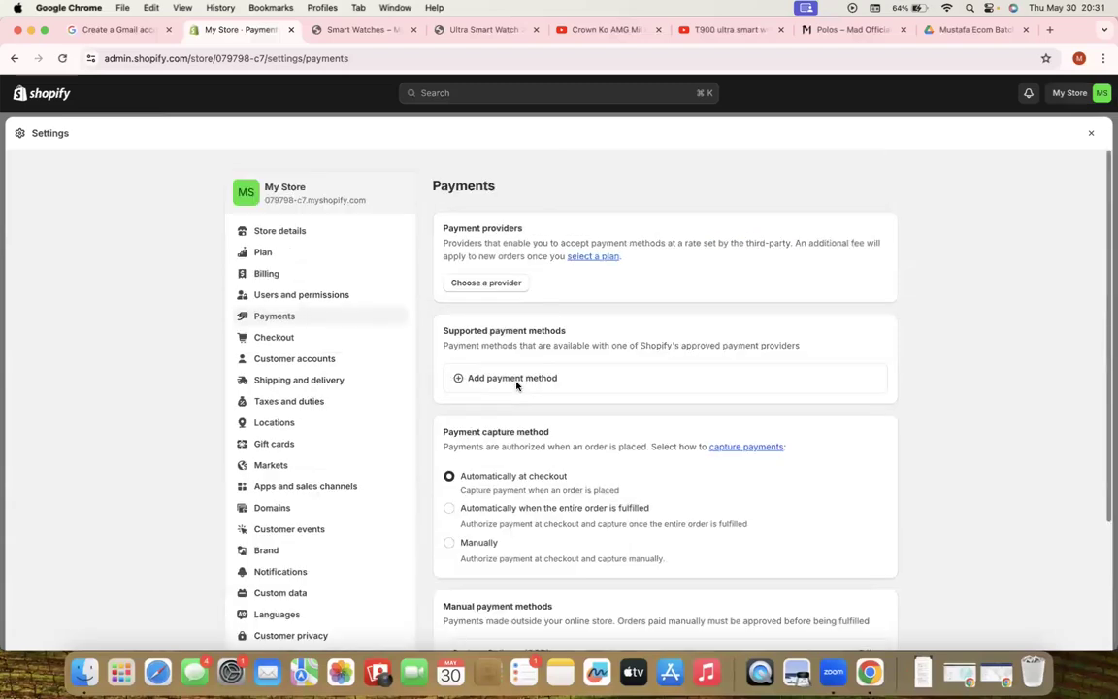
# In Checkout settings, set Shipping address phone number to Required and save
pyautogui.click(275, 338)
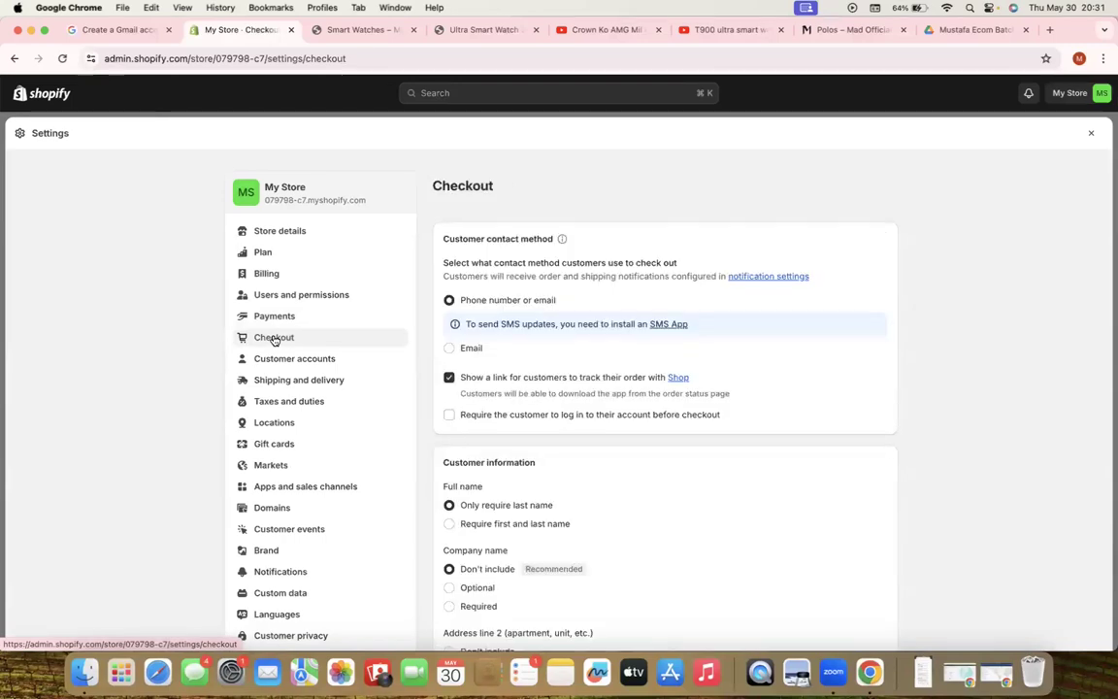
pyautogui.scroll(-1, 539, 374)
pyautogui.scroll(-5, 539, 374)
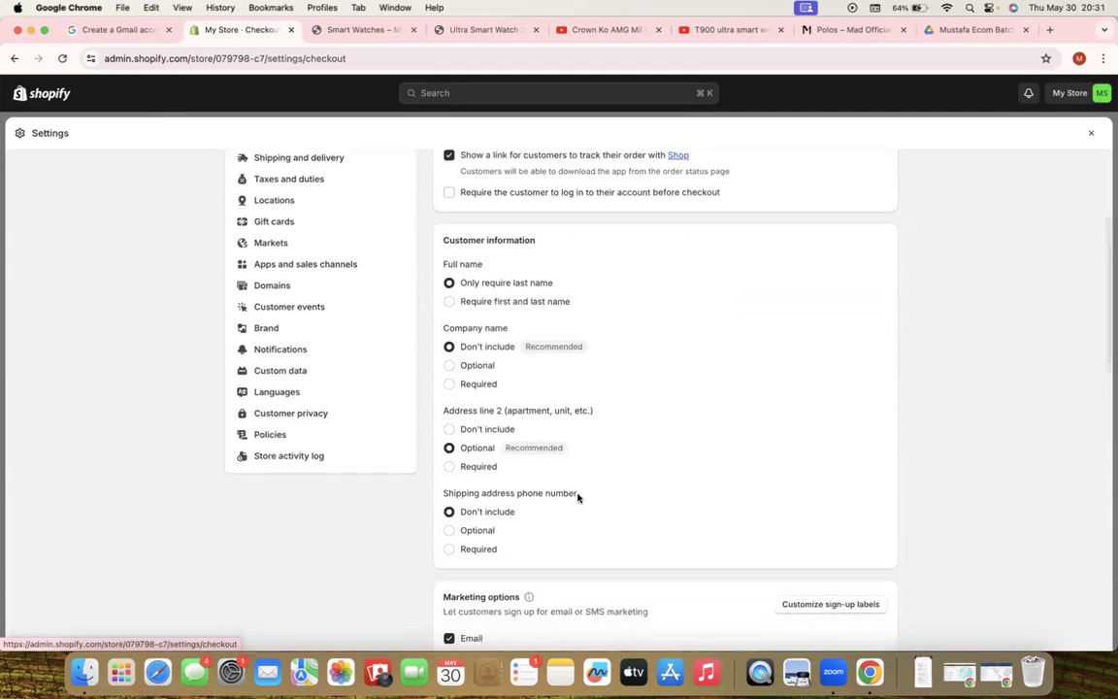
pyautogui.moveTo(578, 492); pyautogui.dragTo(444, 488)
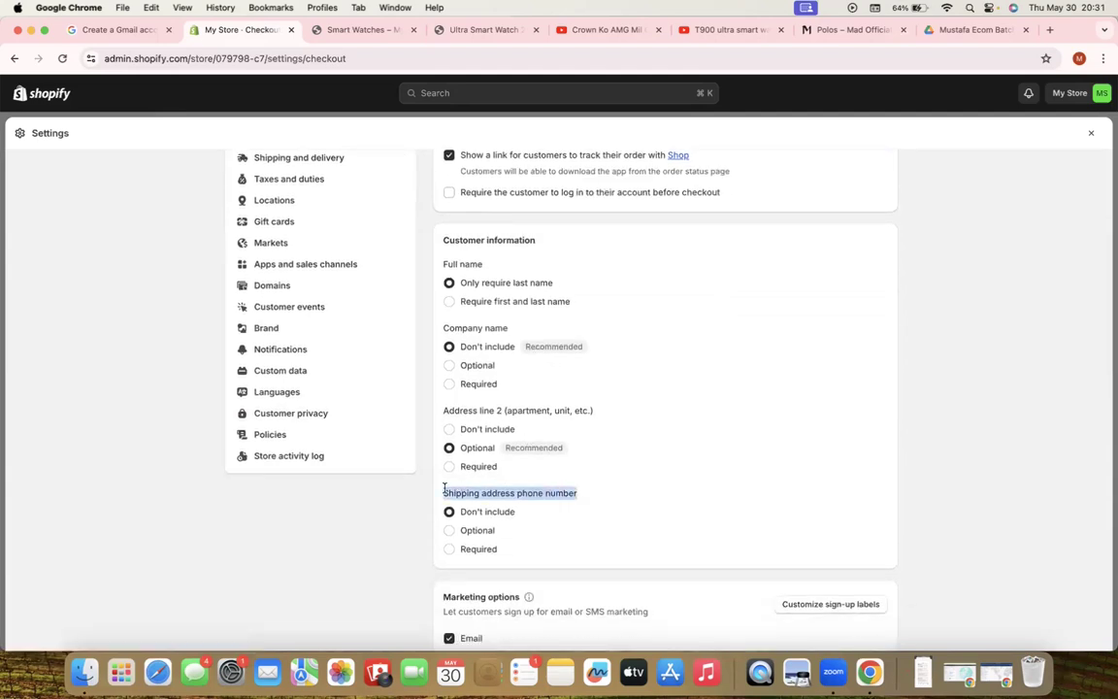
pyautogui.click(449, 549)
pyautogui.click(1079, 131)
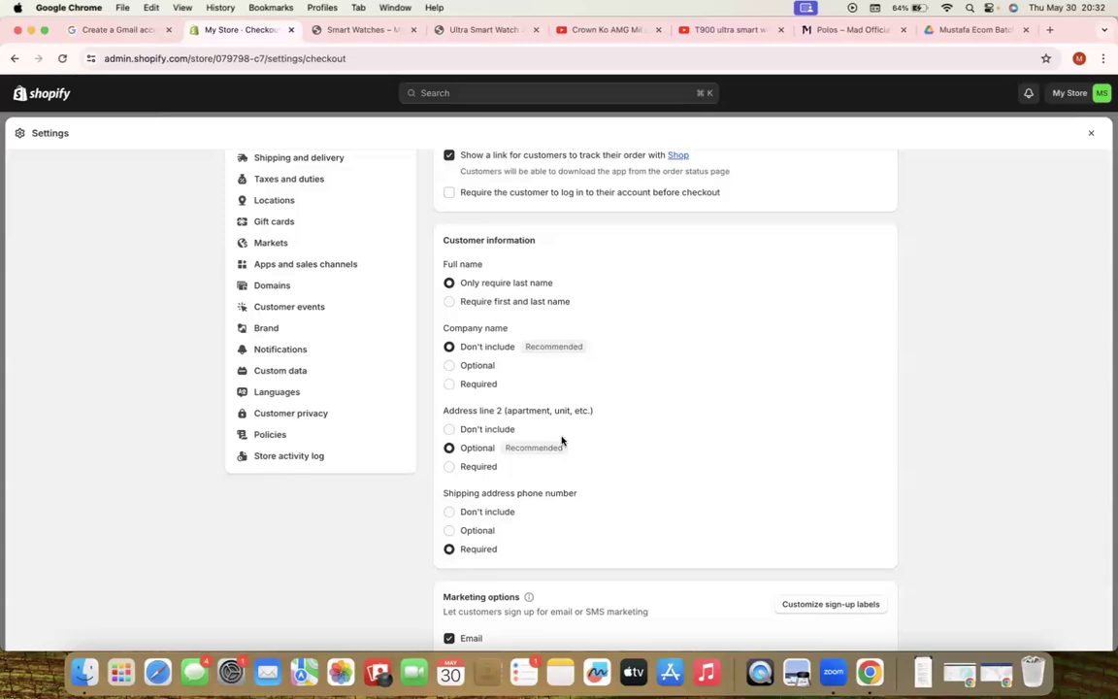
pyautogui.scroll(5, 561, 441)
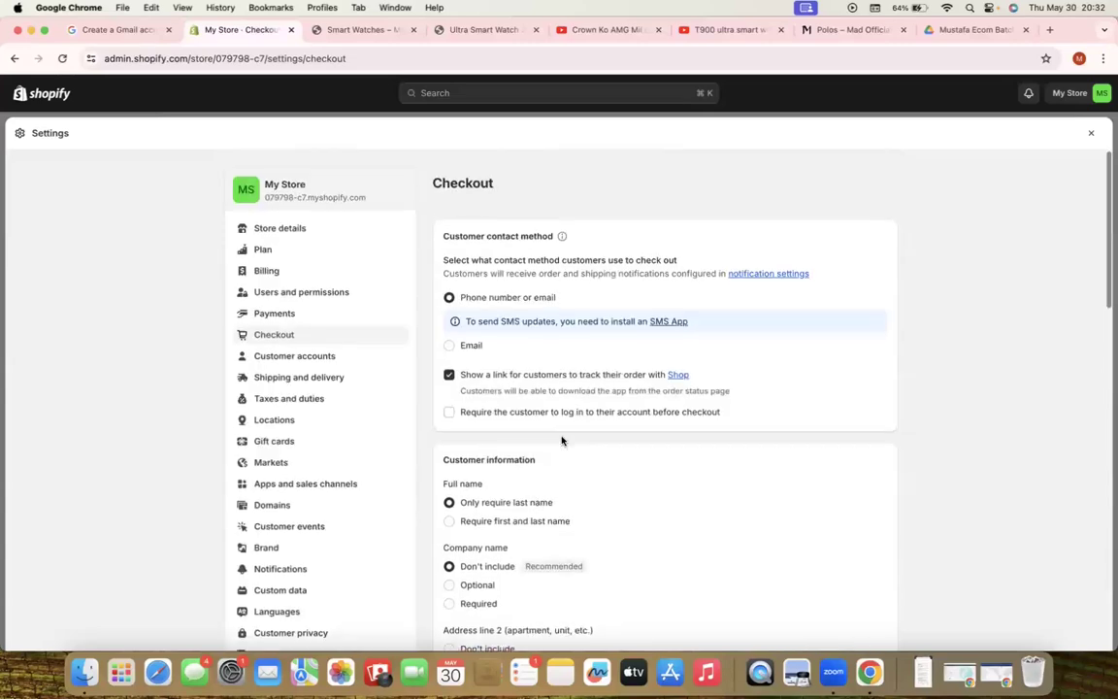
# Leave the checkout page for the Shipping and delivery settings
pyautogui.click(271, 382)
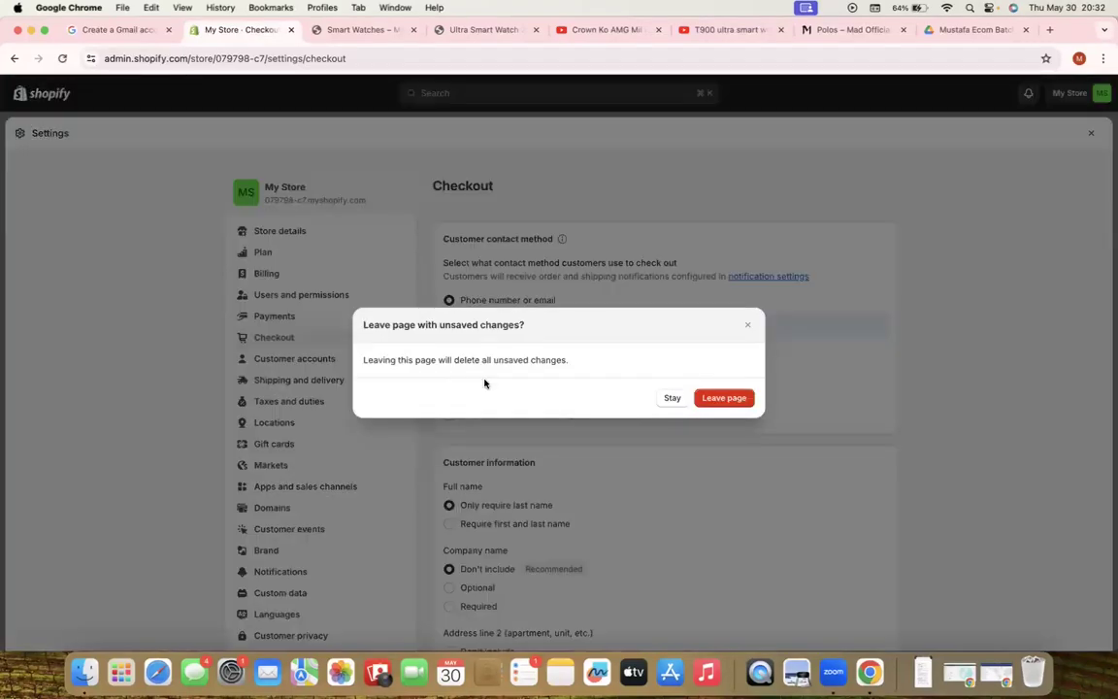
pyautogui.click(714, 398)
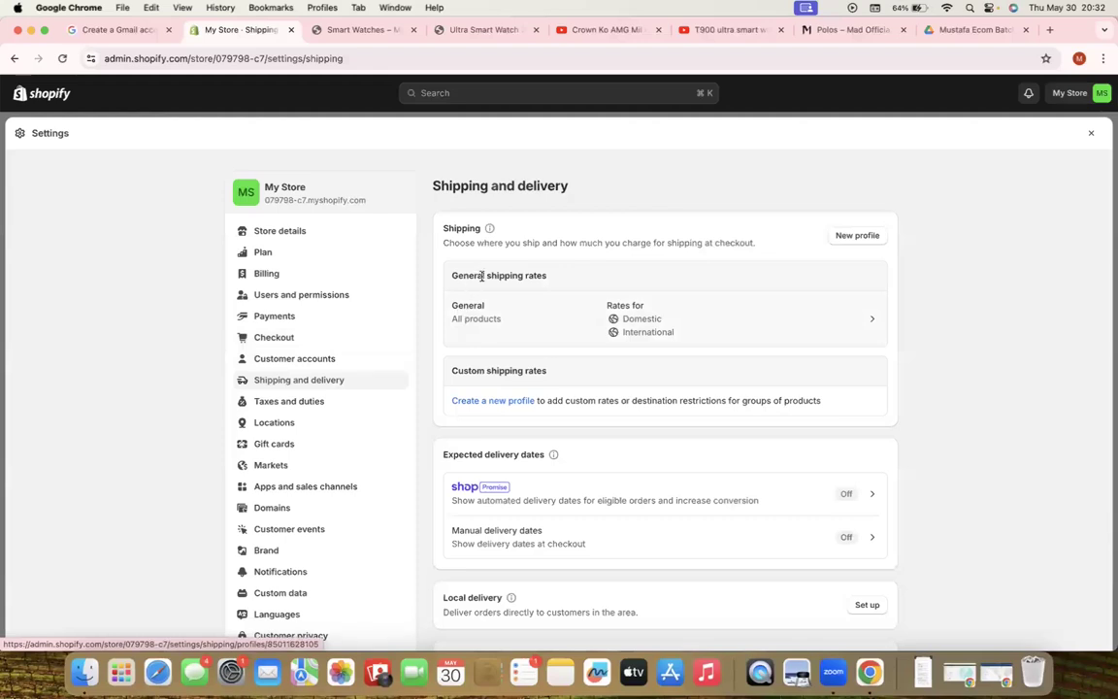
# Open the General shipping profile and view its Domestic and International zone rates
pyautogui.click(743, 326)
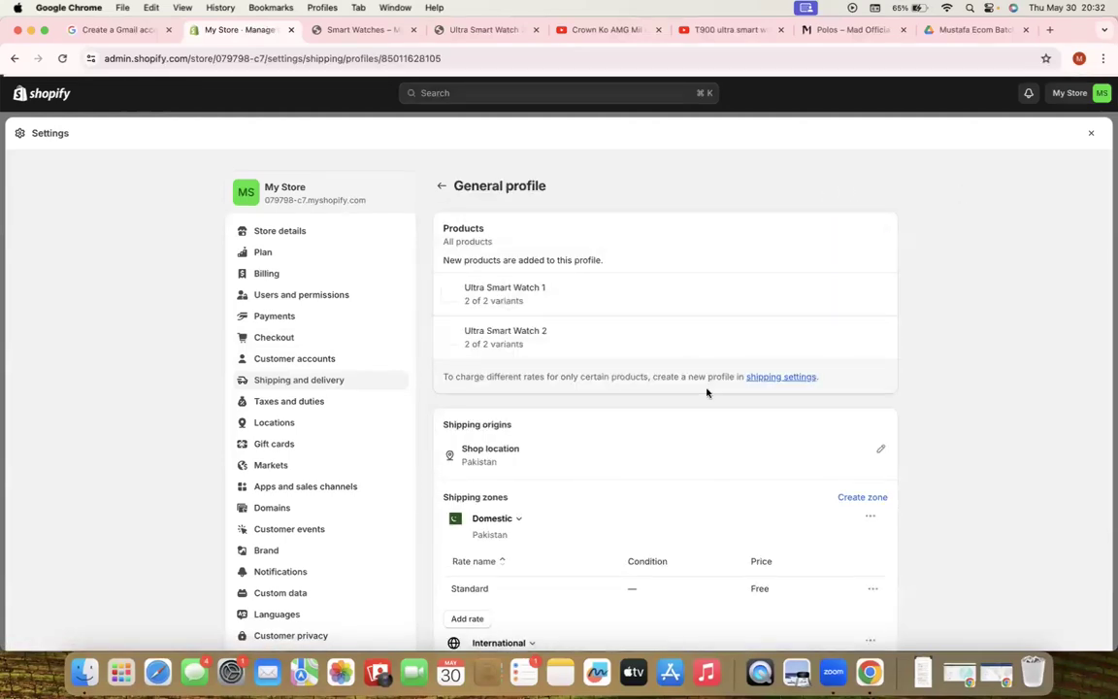
pyautogui.scroll(-3, 706, 392)
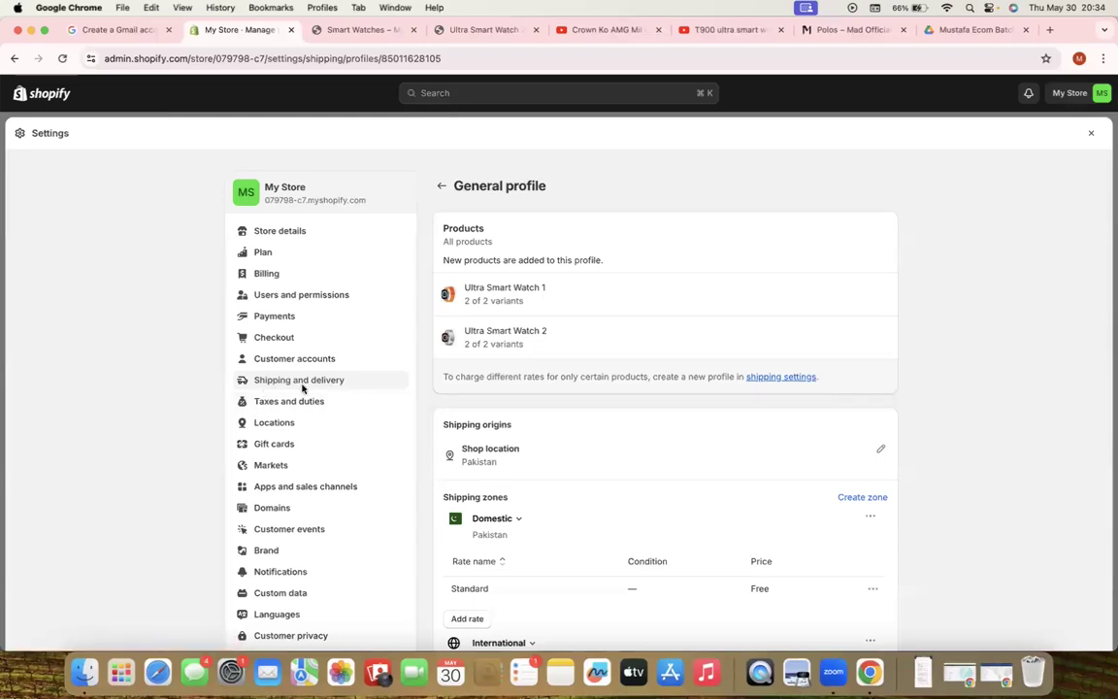
pyautogui.scroll(-3, 497, 448)
pyautogui.scroll(-1, 495, 449)
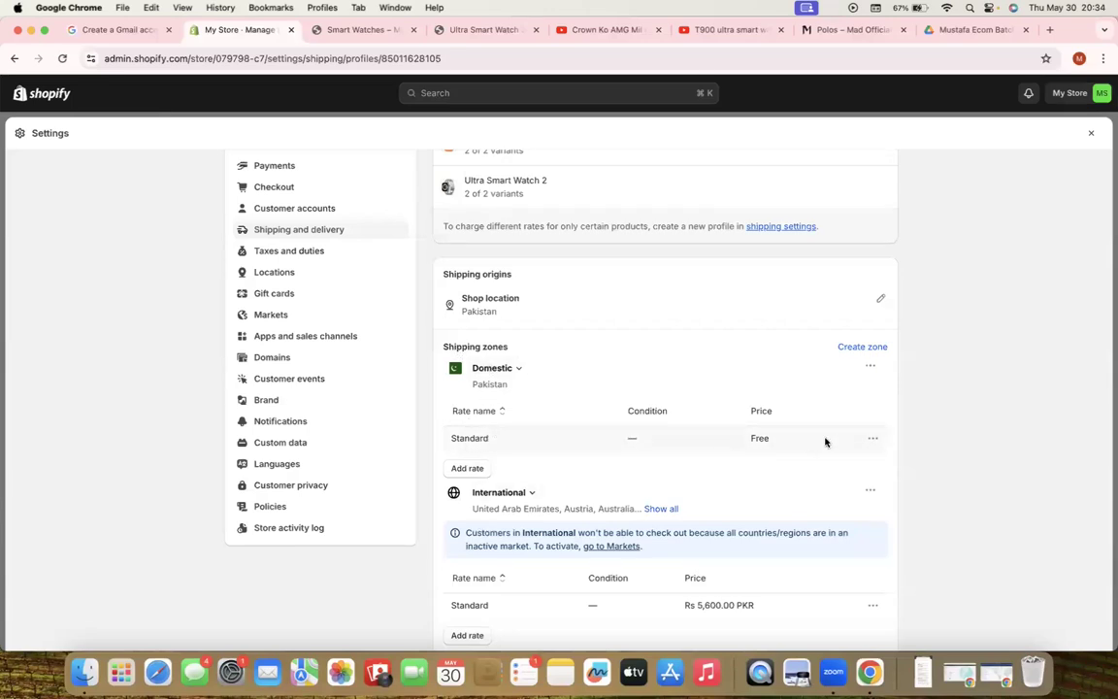
# Change the Domestic Standard shipping rate's price from free to Rs 190.00
pyautogui.click(873, 440)
pyautogui.click(859, 466)
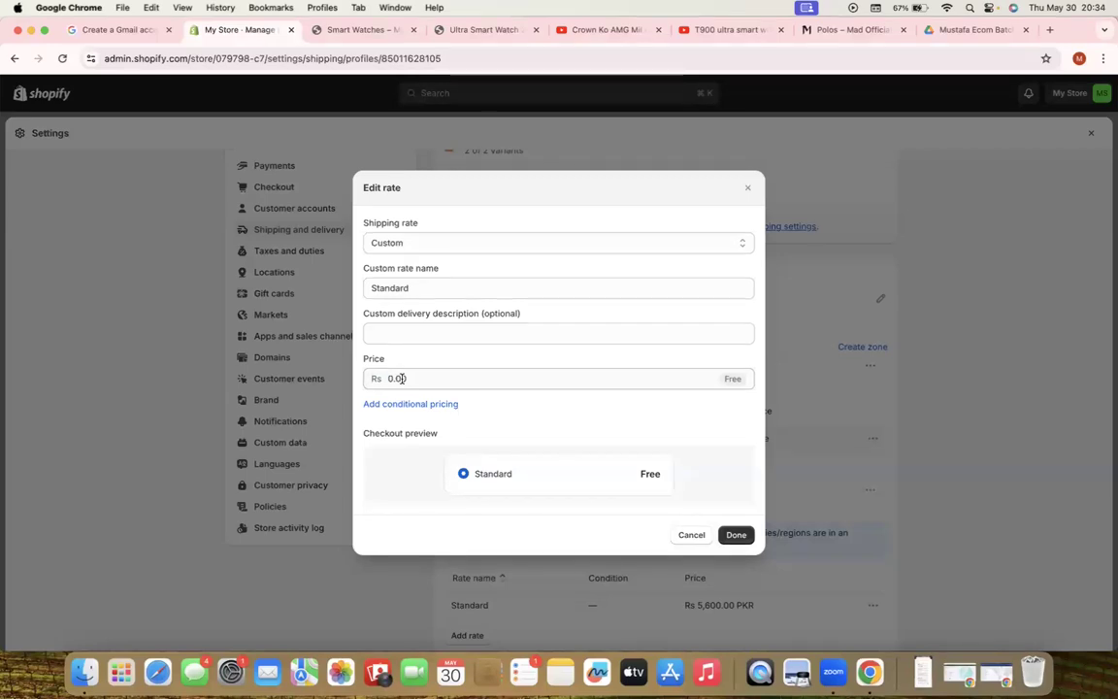
pyautogui.click(401, 378)
pyautogui.write('90')
pyautogui.press('BackSpace')
pyautogui.press('BackSpace')
pyautogui.write('190')
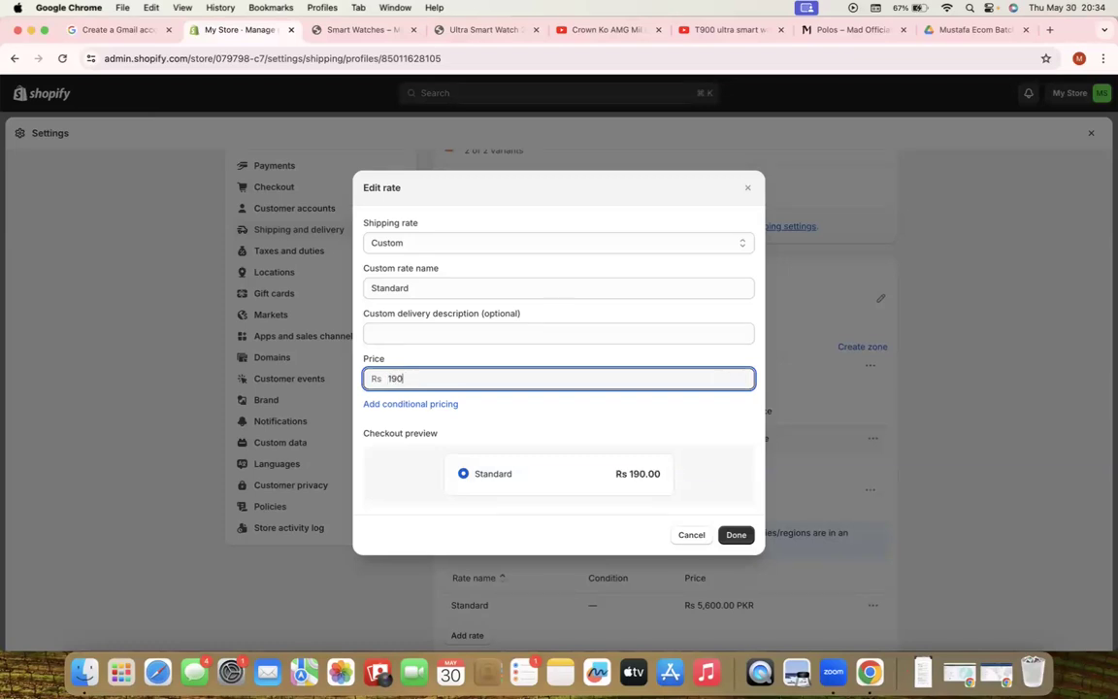
pyautogui.click(393, 356)
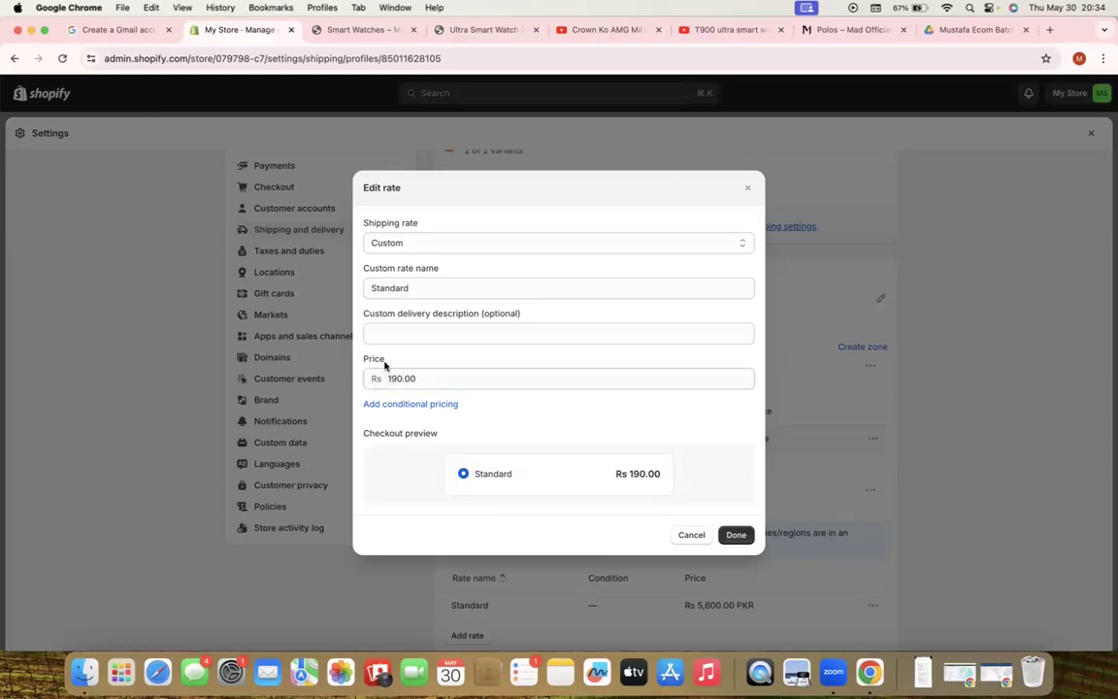
pyautogui.click(734, 536)
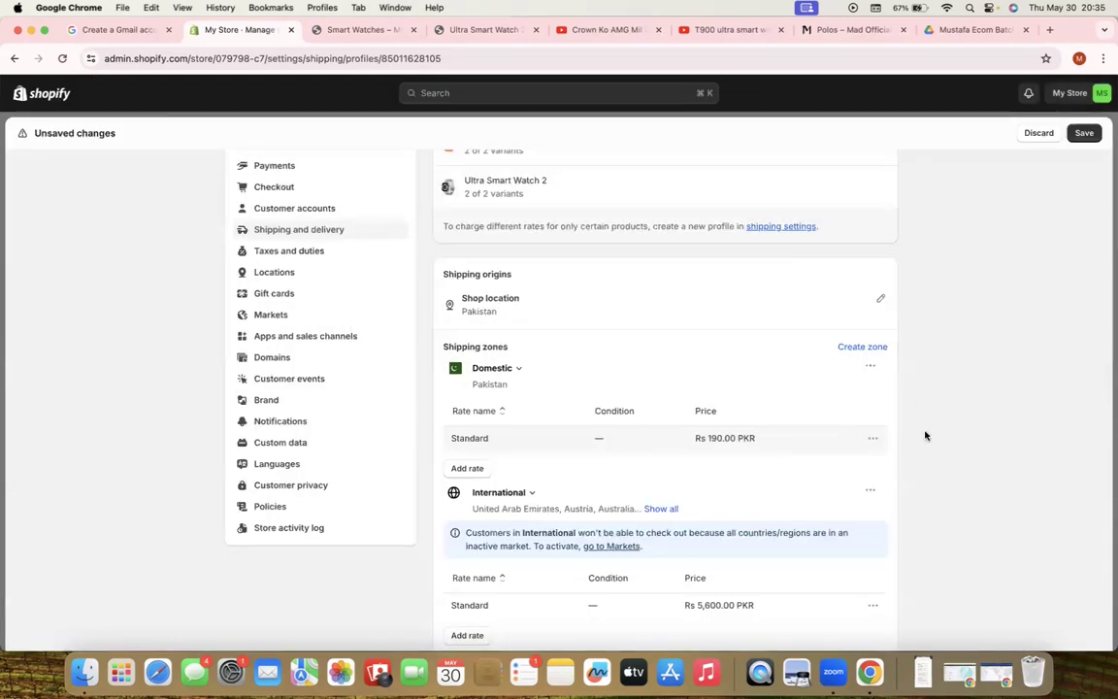
# Save the General shipping profile with the updated Rs 190.00 rate
pyautogui.scroll(-5, 807, 506)
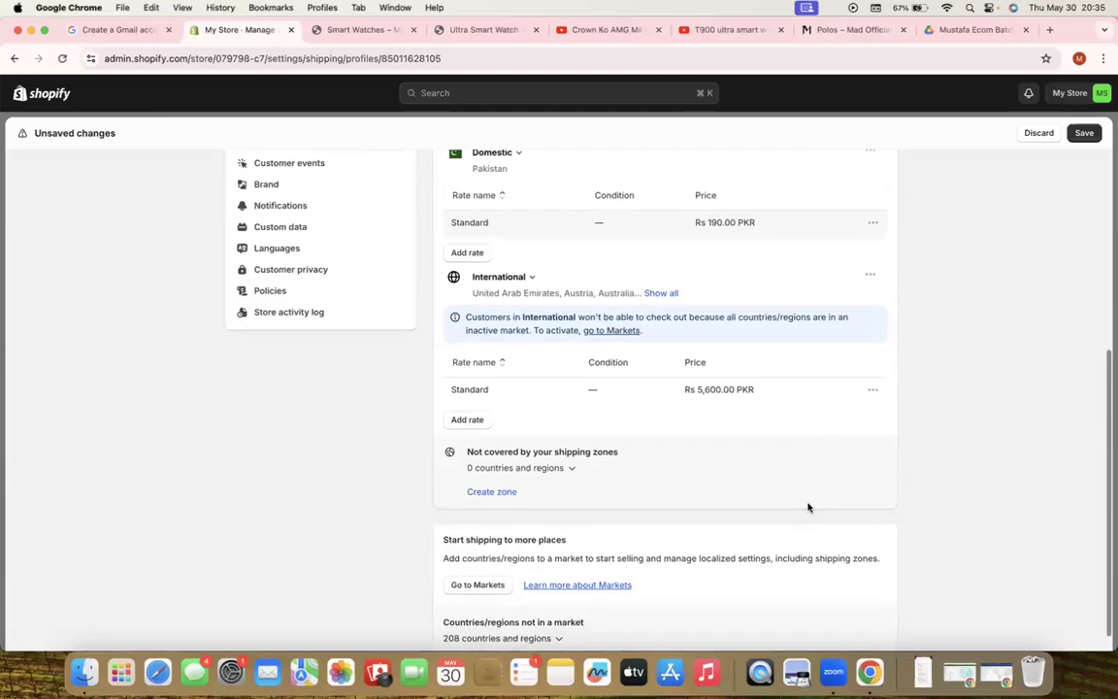
pyautogui.scroll(8, 776, 456)
pyautogui.scroll(-1, 689, 554)
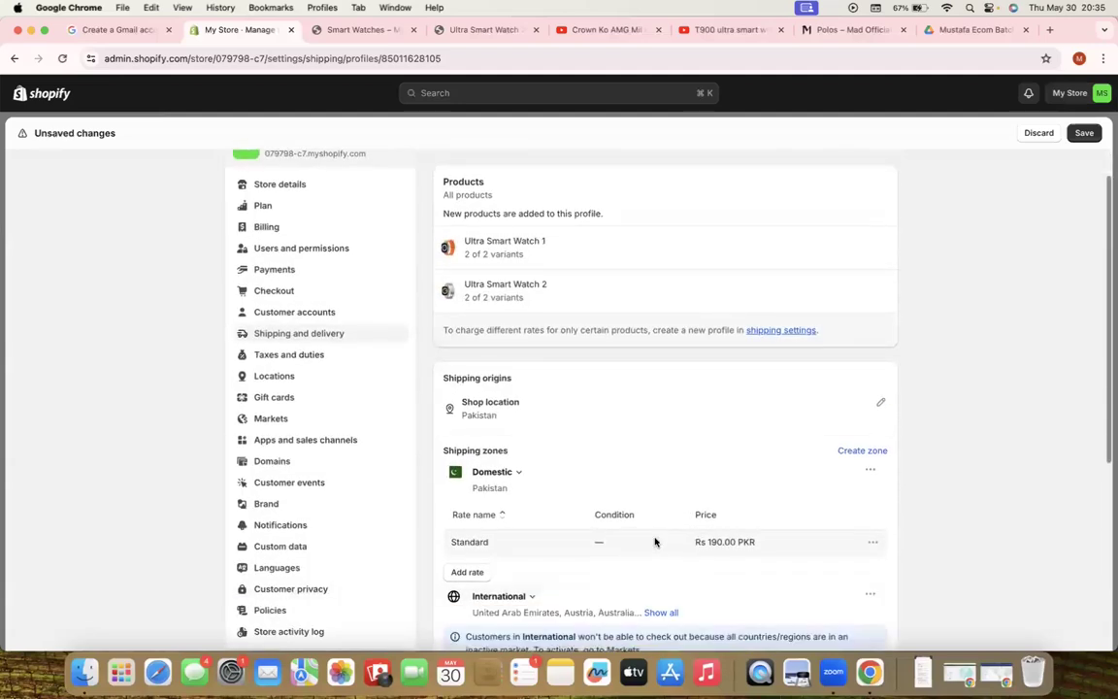
pyautogui.scroll(-5, 729, 544)
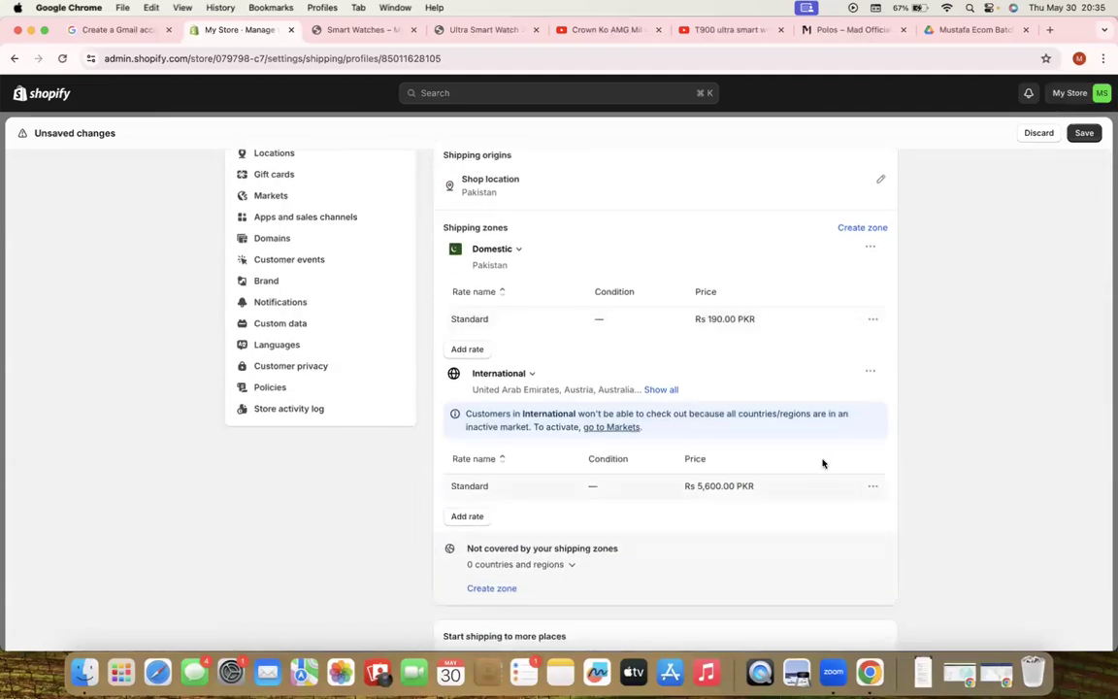
pyautogui.scroll(-4, 724, 459)
pyautogui.scroll(4, 724, 459)
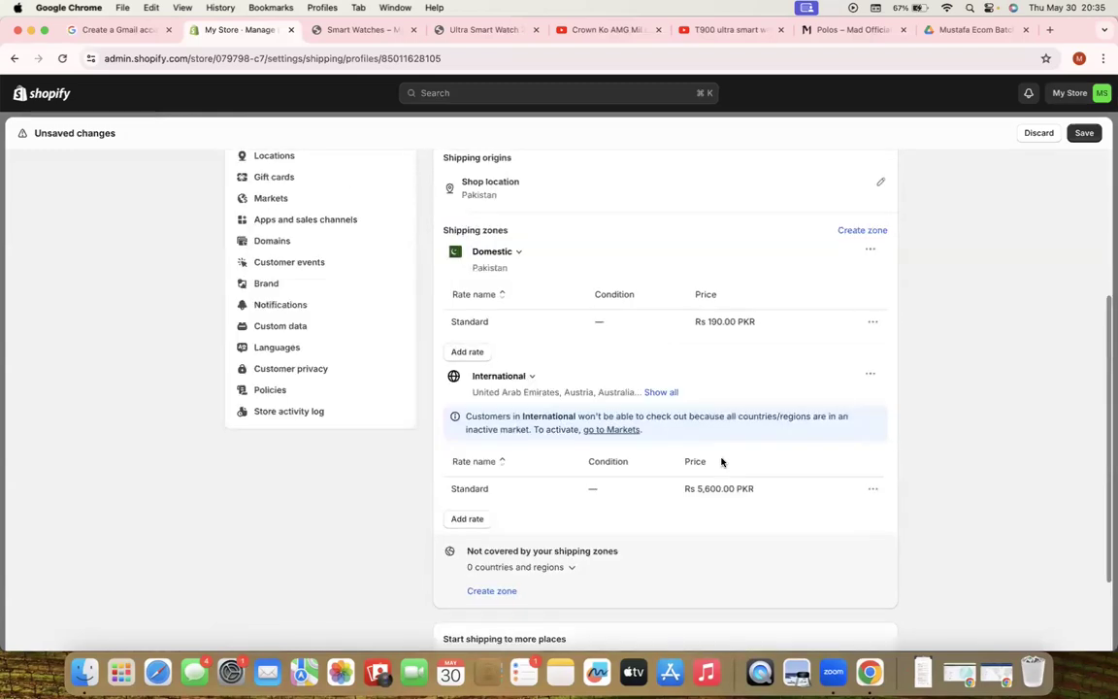
pyautogui.scroll(5, 721, 461)
pyautogui.click(1084, 133)
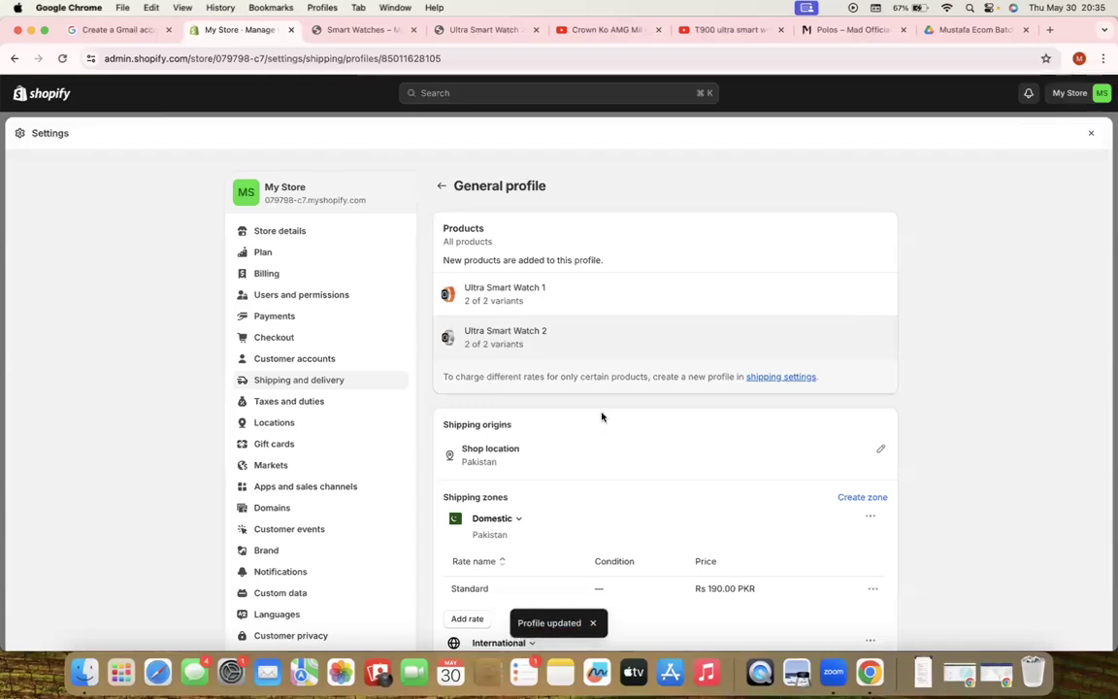
# Change Pakistan's tax rate from 16 to 0%, save, and return to Taxes and duties
pyautogui.click(294, 401)
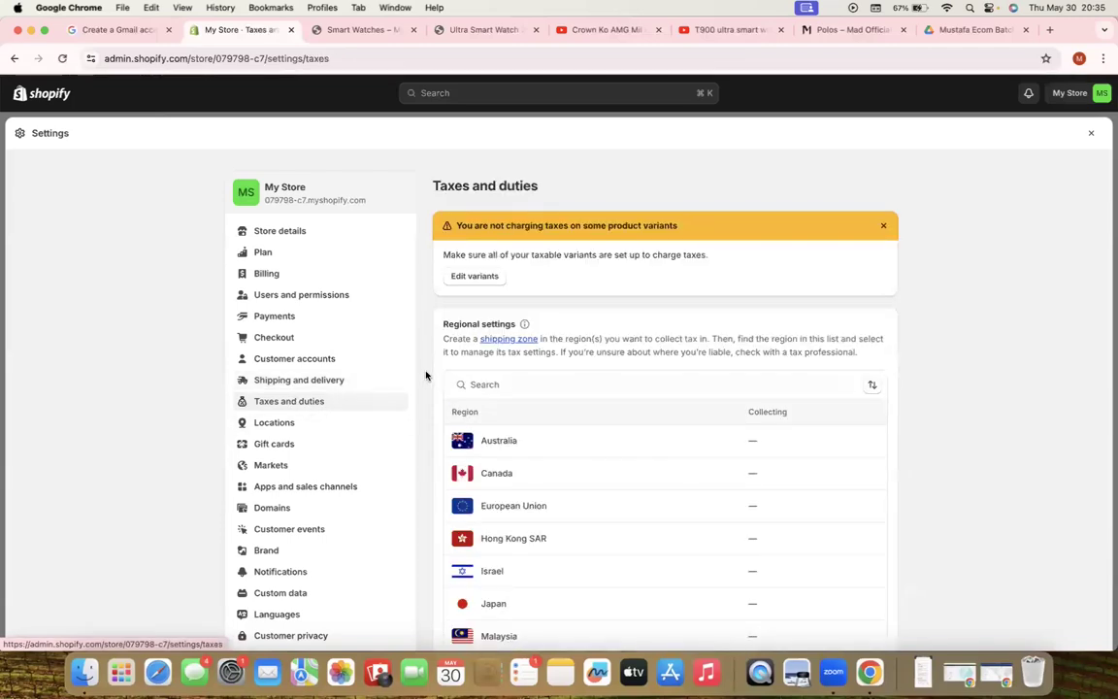
pyautogui.scroll(-5, 425, 376)
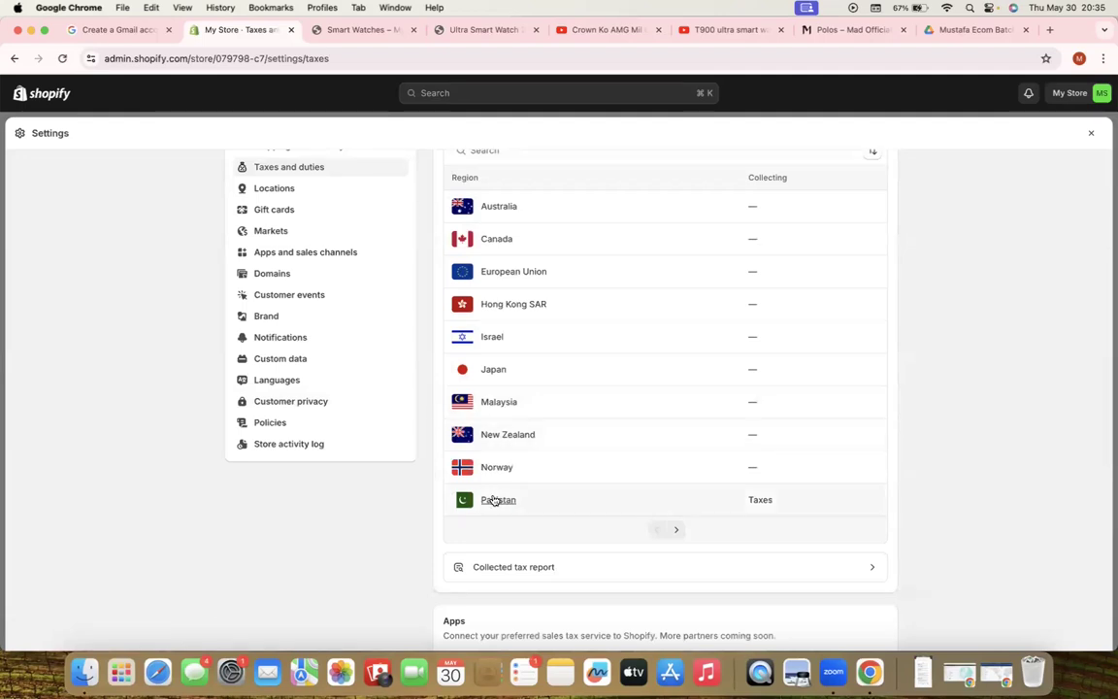
pyautogui.click(576, 498)
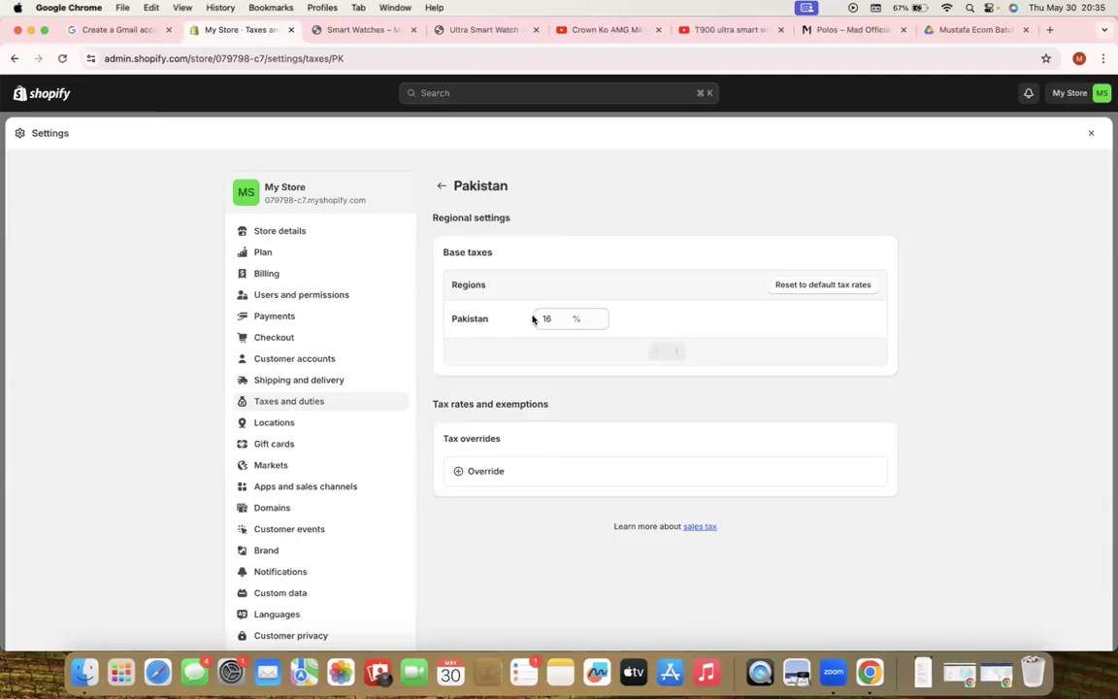
pyautogui.doubleClick(544, 318)
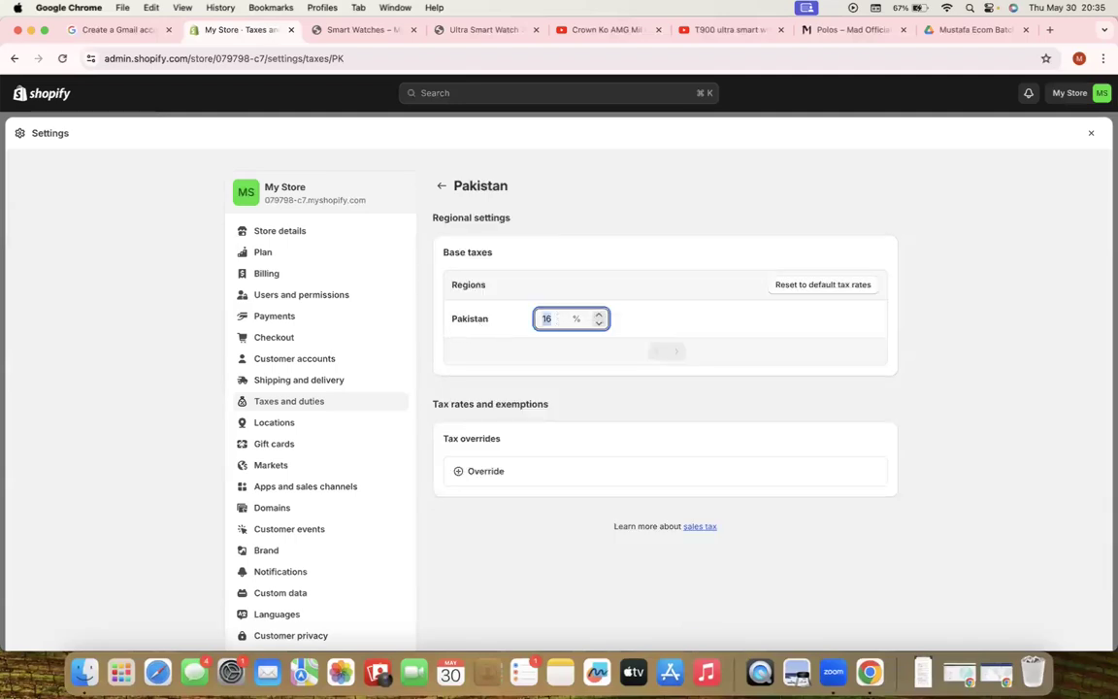
pyautogui.write('0')
pyautogui.click(998, 192)
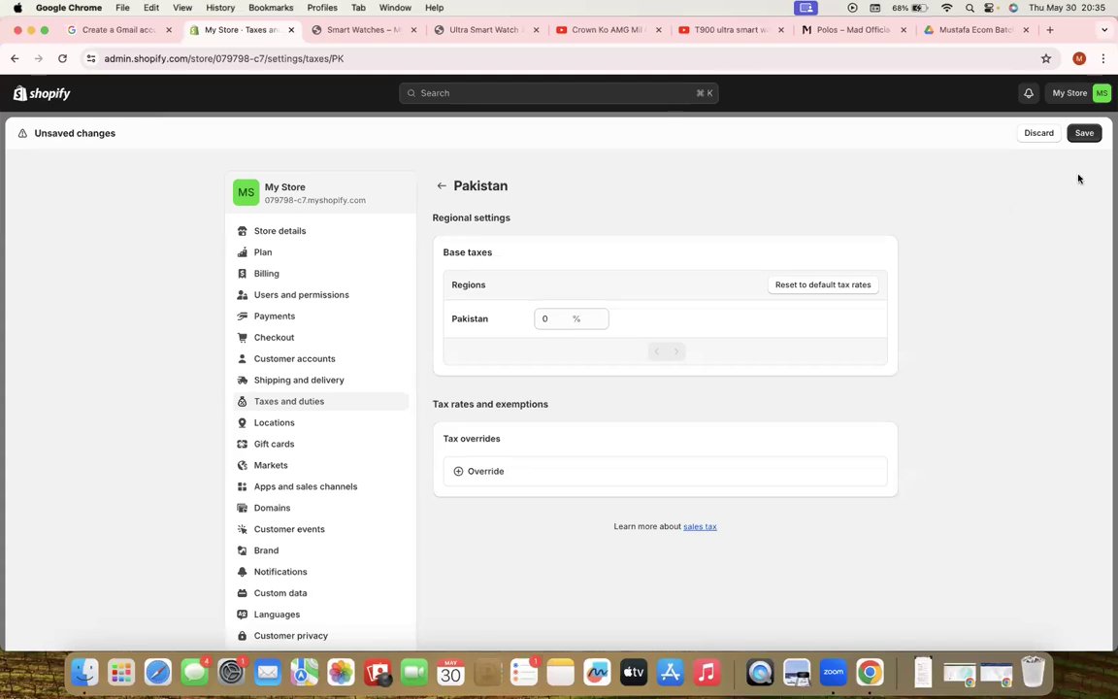
pyautogui.click(1082, 136)
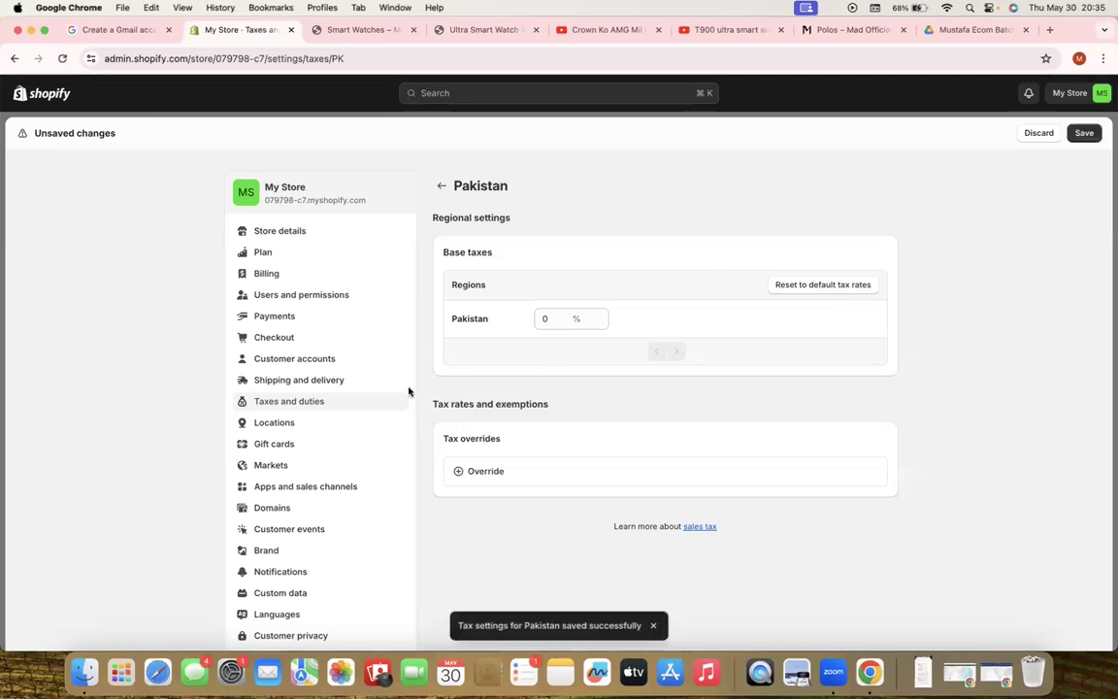
pyautogui.click(306, 402)
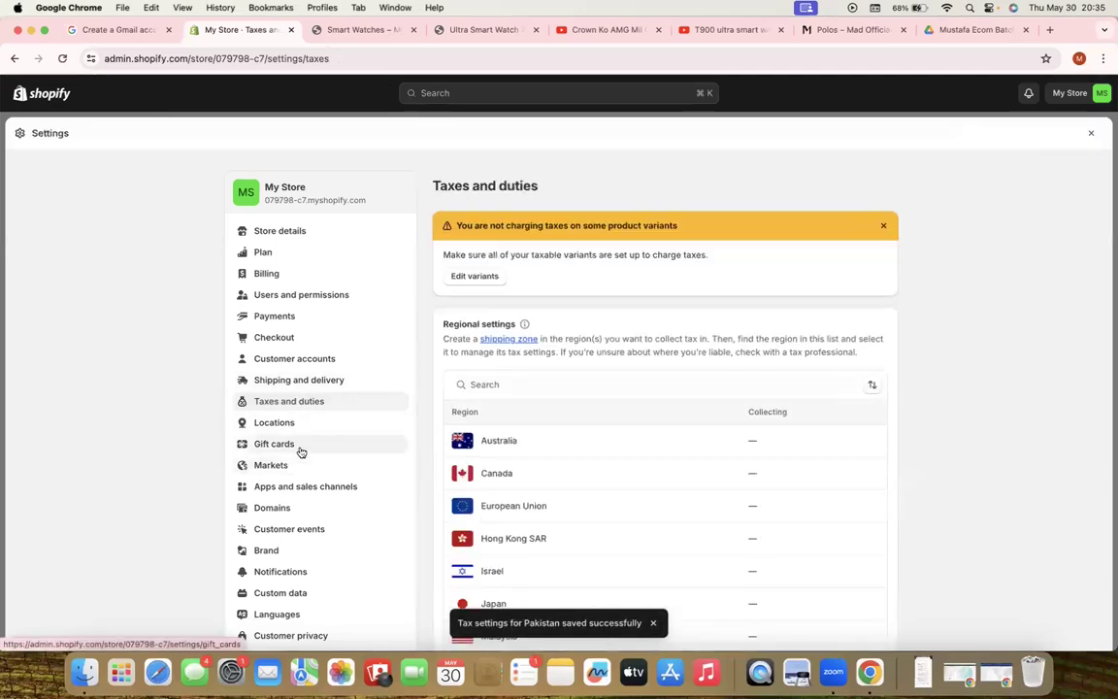
# Open Domains settings and review the current myshopify.com domain heading
pyautogui.click(296, 517)
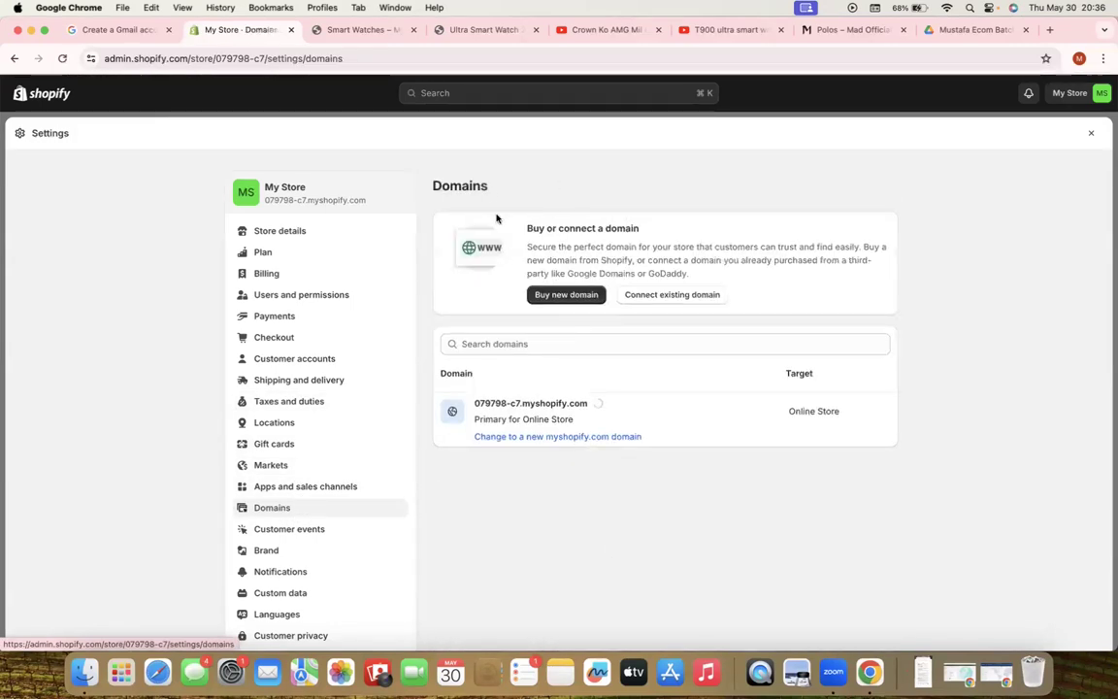
pyautogui.moveTo(488, 185); pyautogui.dragTo(429, 187)
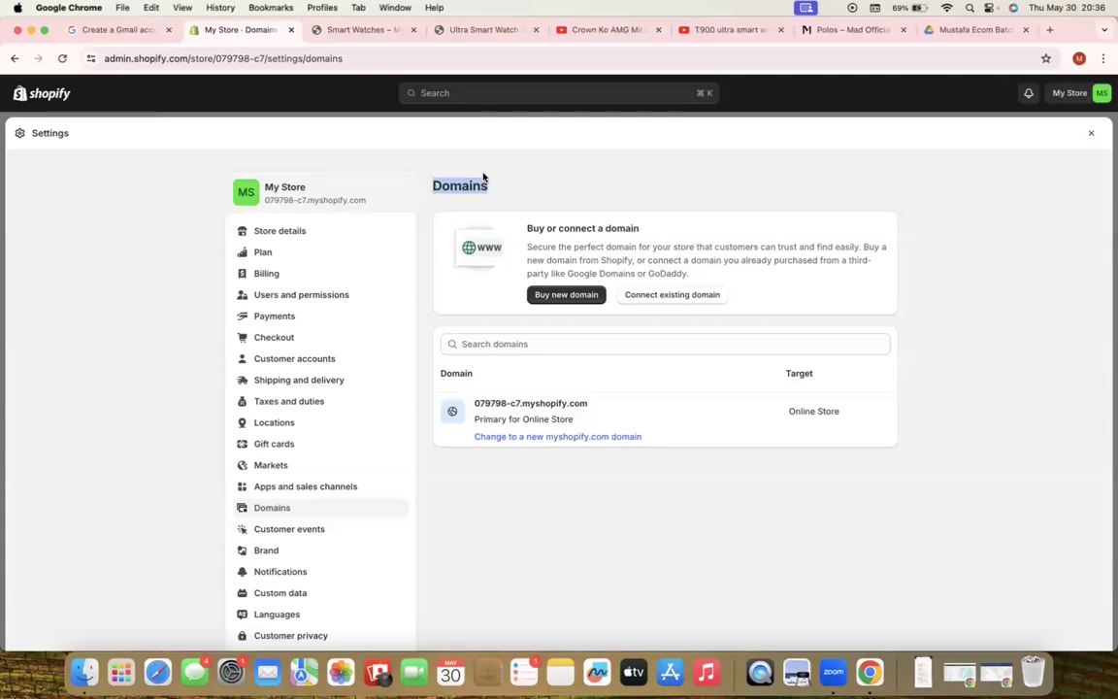
pyautogui.click(510, 191)
# Begin changing the myshopify.com domain to 'mustafastore5151', then close the dialog without saving
pyautogui.click(532, 435)
pyautogui.click(554, 386)
pyautogui.write('must')
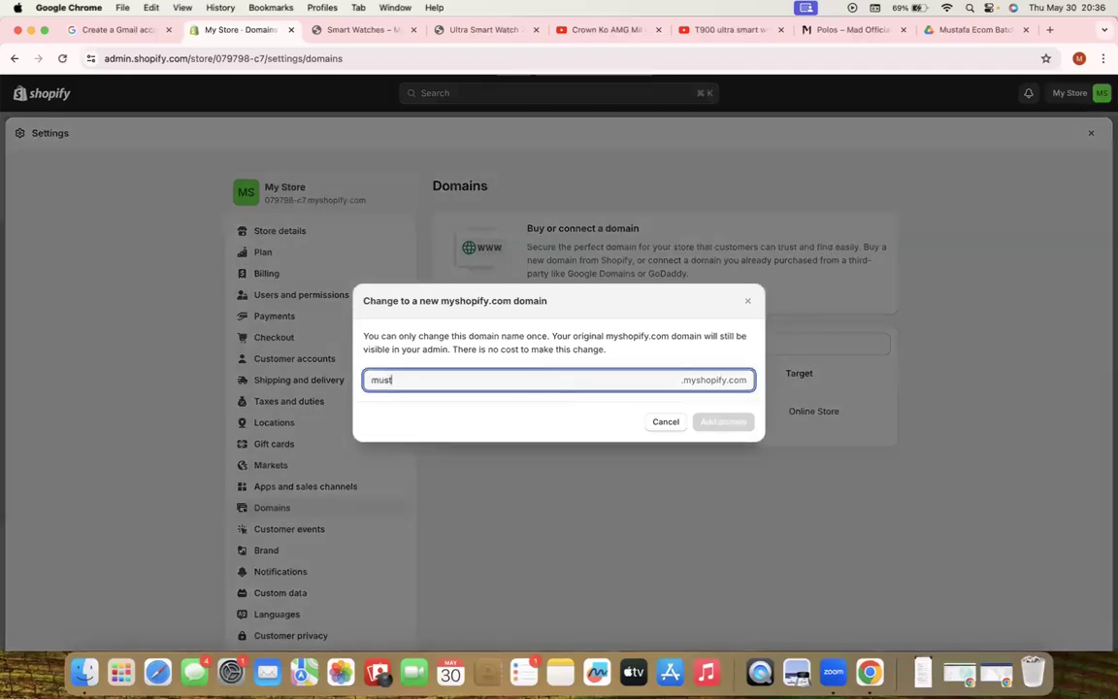
pyautogui.write('afastore')
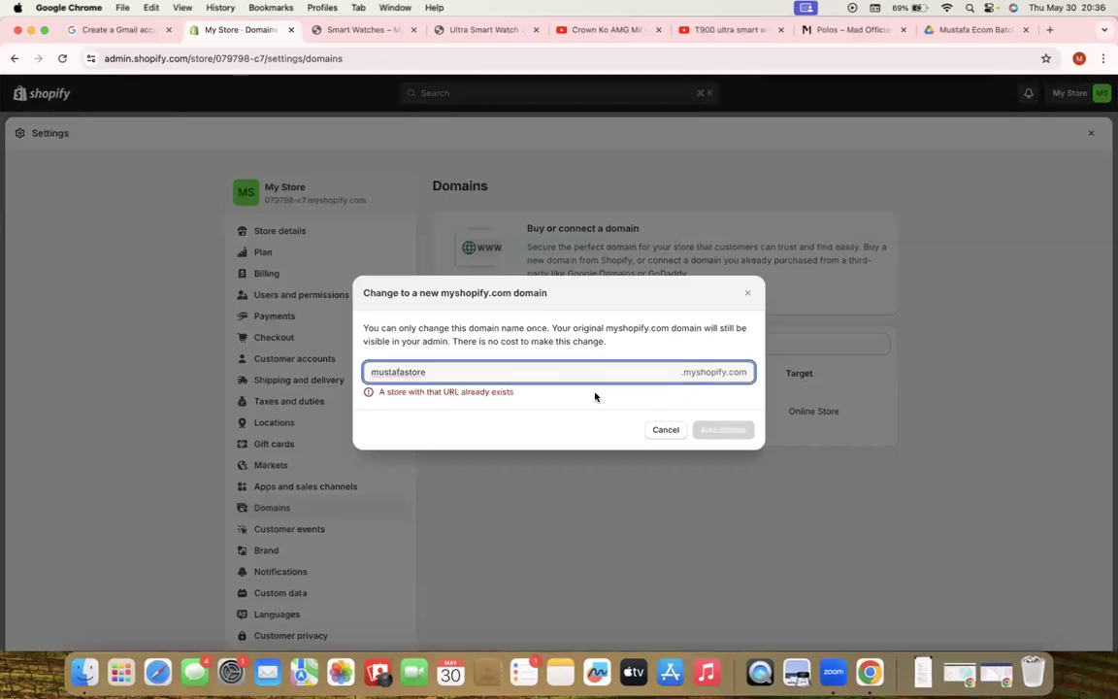
pyautogui.write('5151')
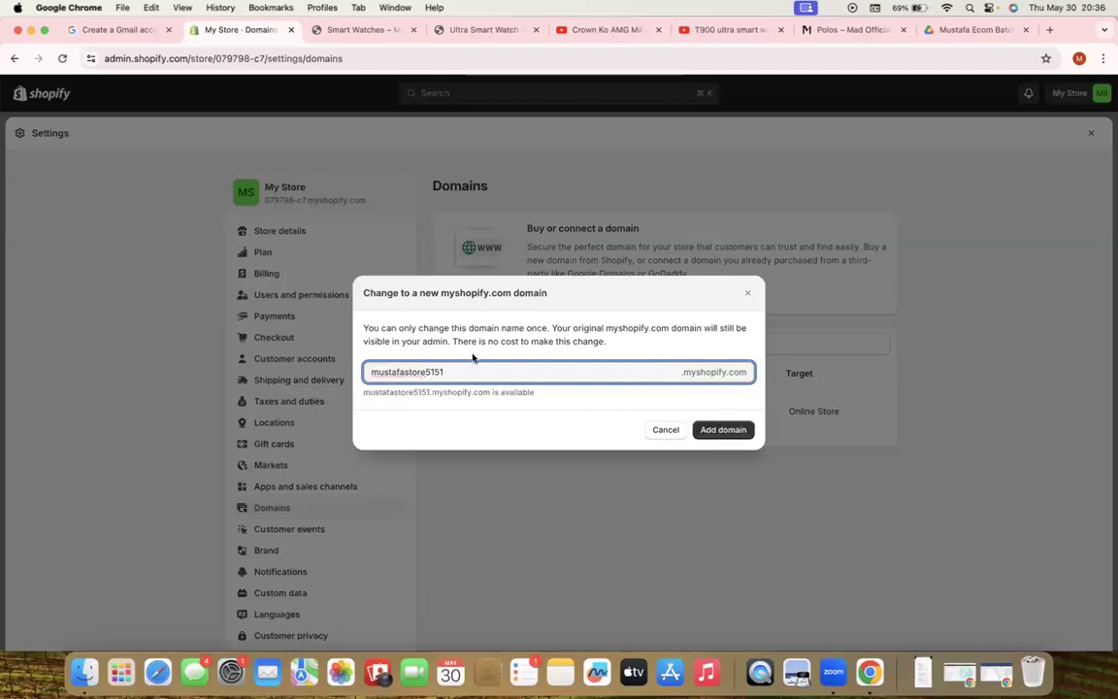
pyautogui.click(751, 294)
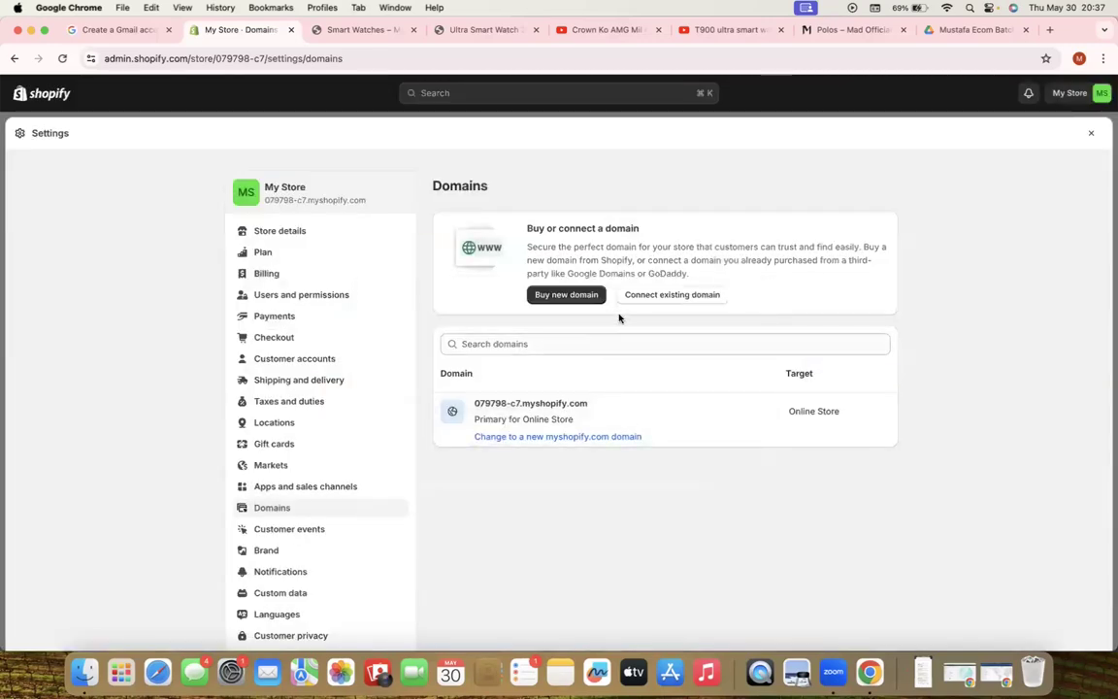
# Search Buy new domain and confirm mustafaecommerce.com is available at $15.00 USD/year
pyautogui.click(562, 294)
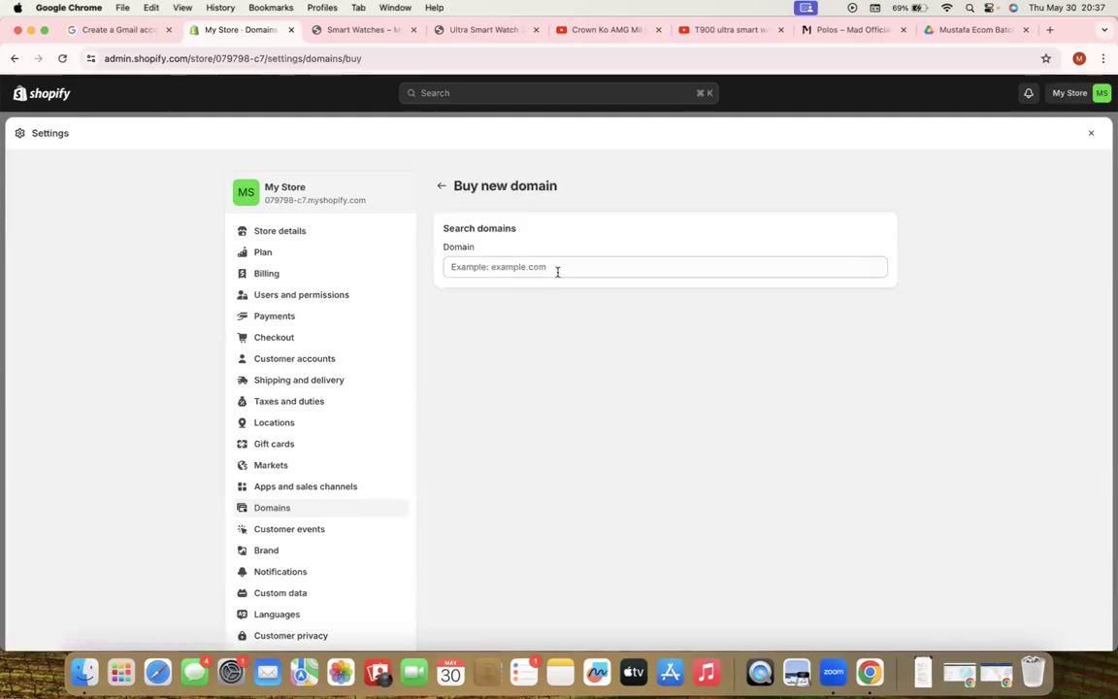
pyautogui.click(555, 267)
pyautogui.write('mustafaecom555')
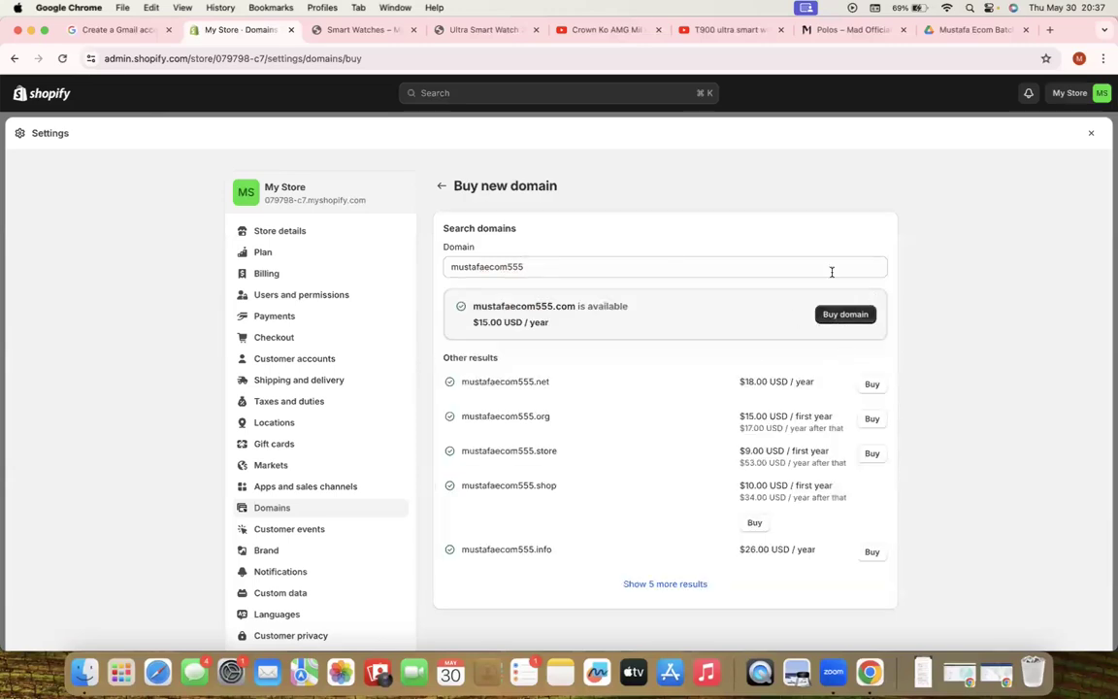
pyautogui.click(446, 186)
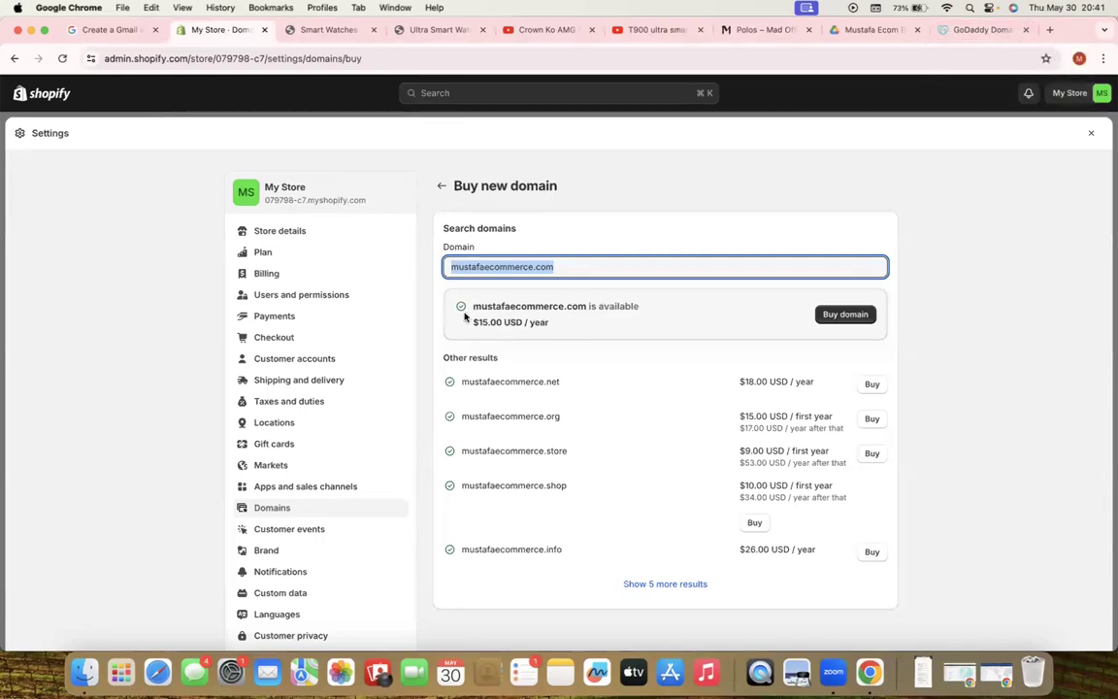
pyautogui.click(473, 318)
pyautogui.moveTo(473, 319); pyautogui.dragTo(483, 331)
pyautogui.click(454, 330)
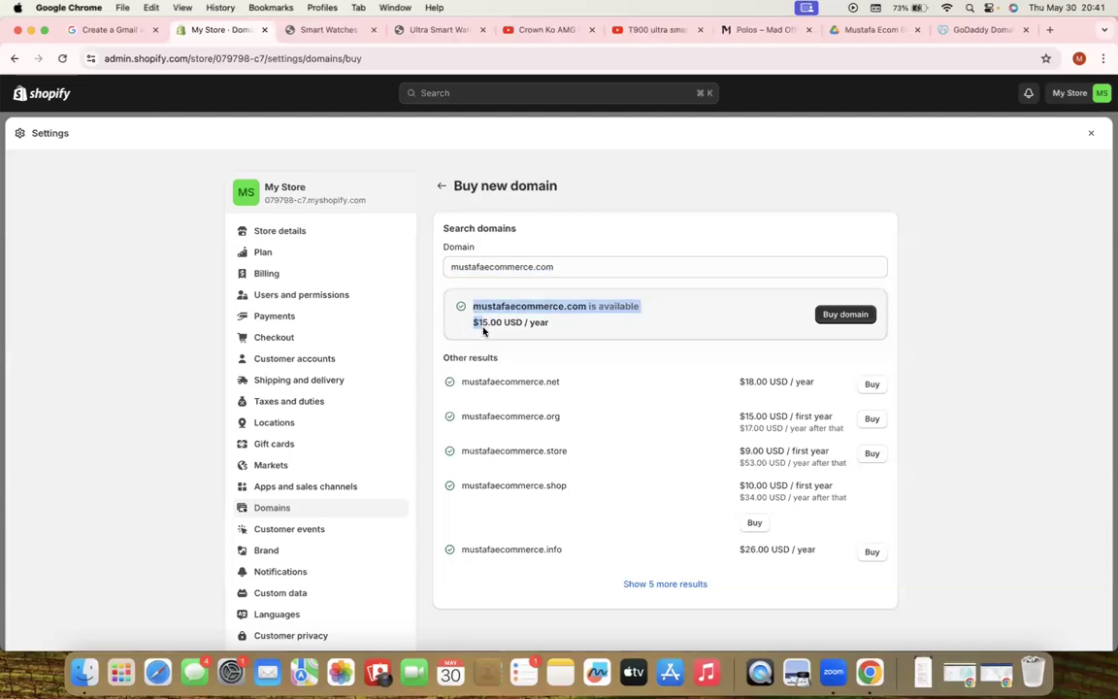
# On GoDaddy, compare mustafaecommerce.com's Rs52 first-year price against the struck-through Rs5,050
pyautogui.click(968, 29)
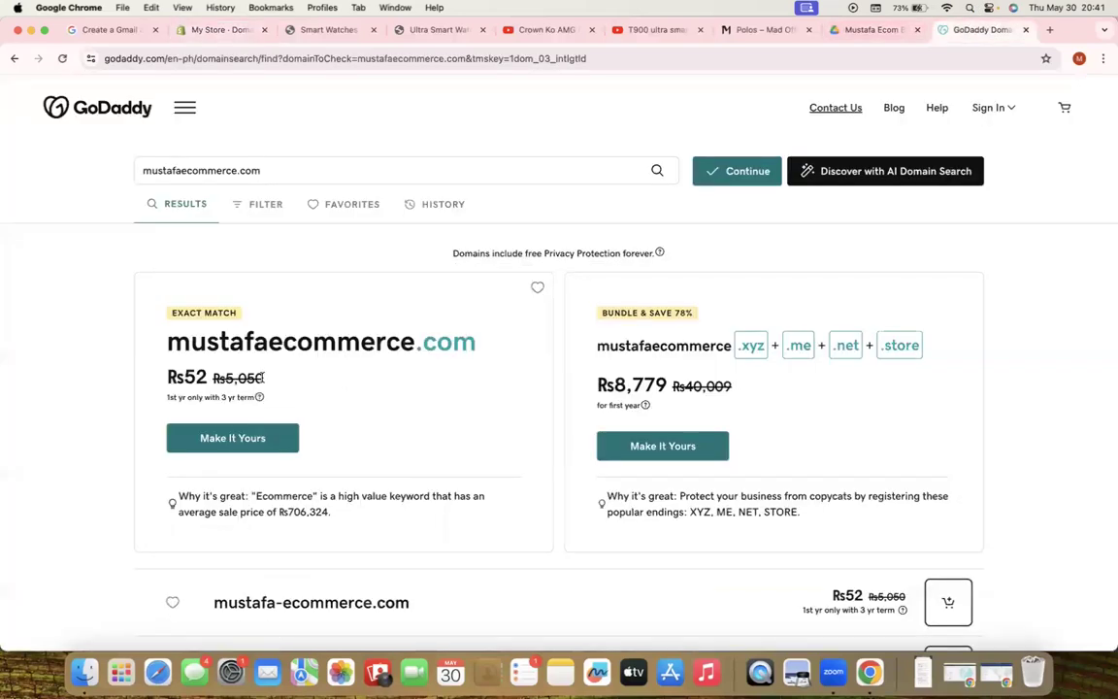
pyautogui.moveTo(267, 380); pyautogui.dragTo(165, 377)
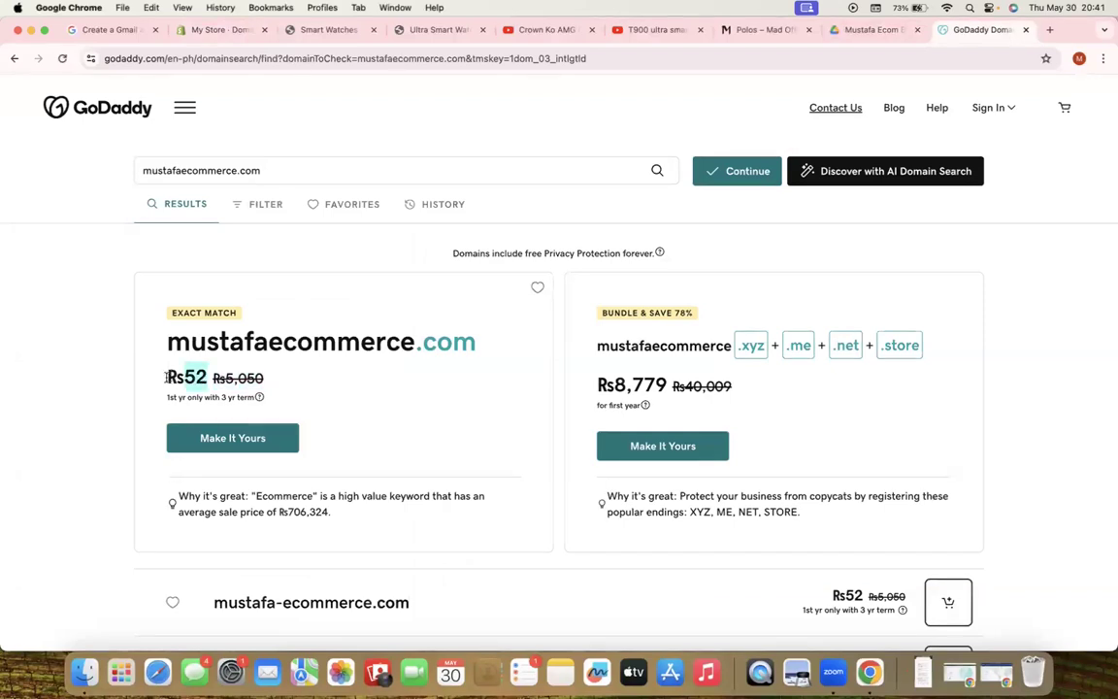
pyautogui.moveTo(263, 379); pyautogui.dragTo(221, 377)
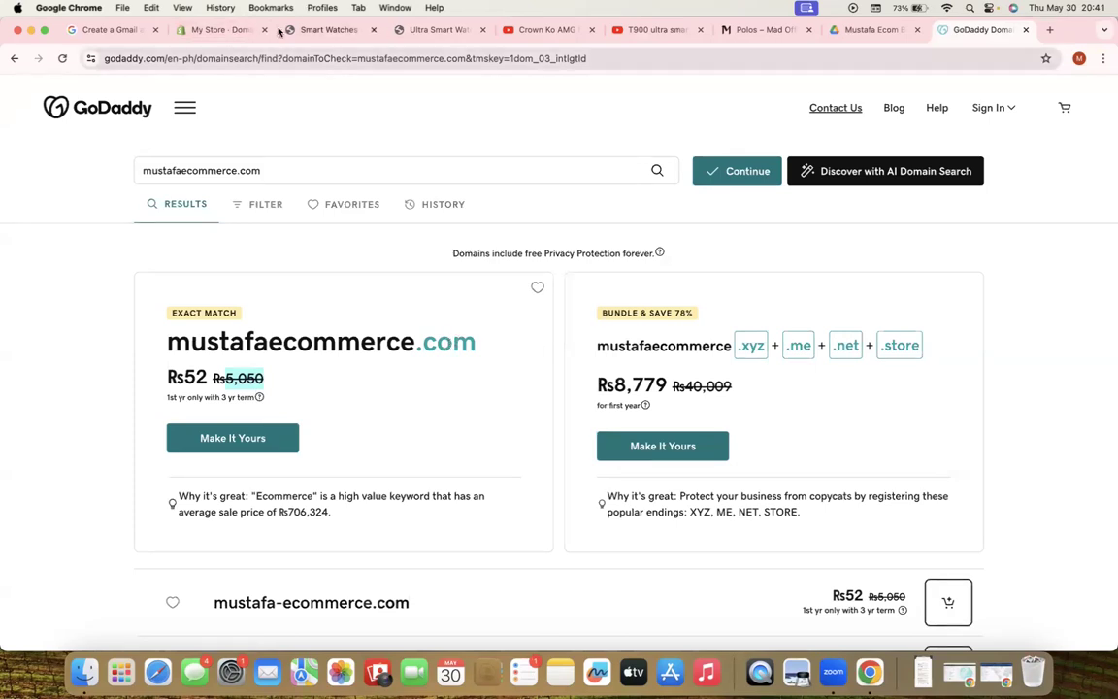
# Return to the My Store tab and back out of Buy new domain to Domains
pyautogui.click(207, 32)
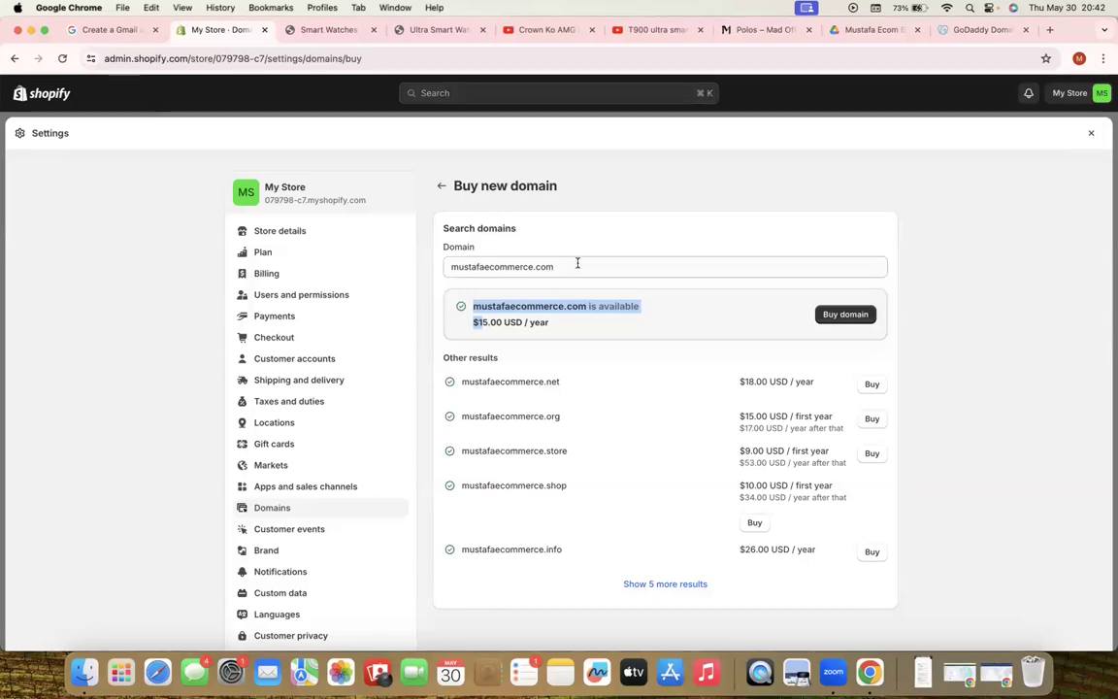
pyautogui.click(594, 205)
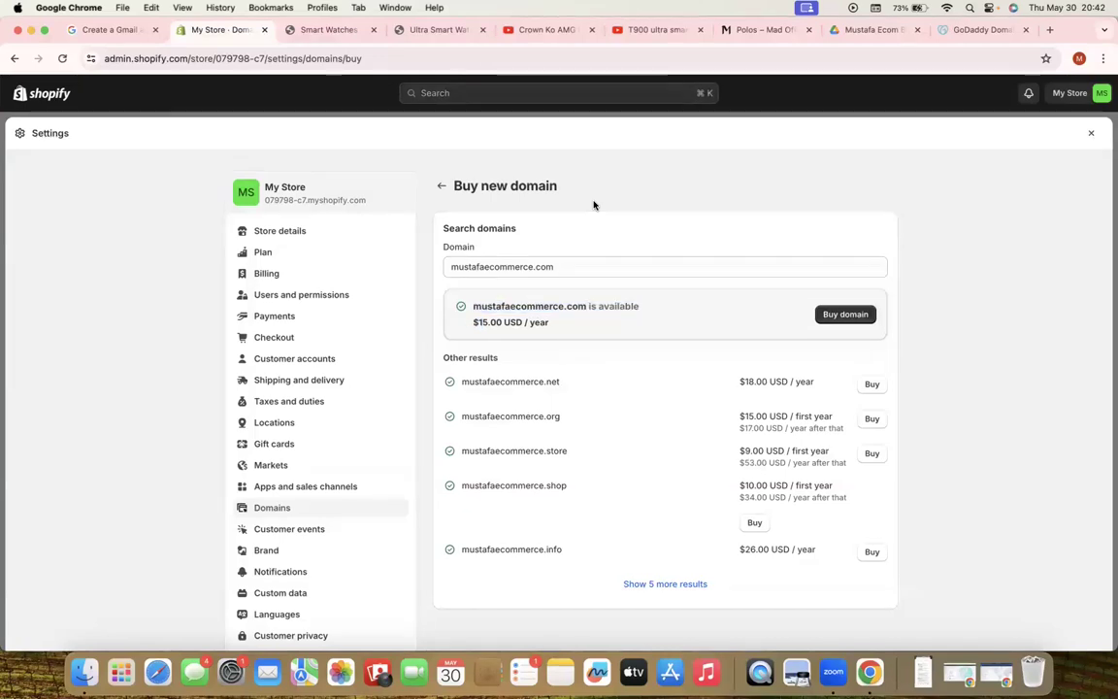
pyautogui.click(444, 187)
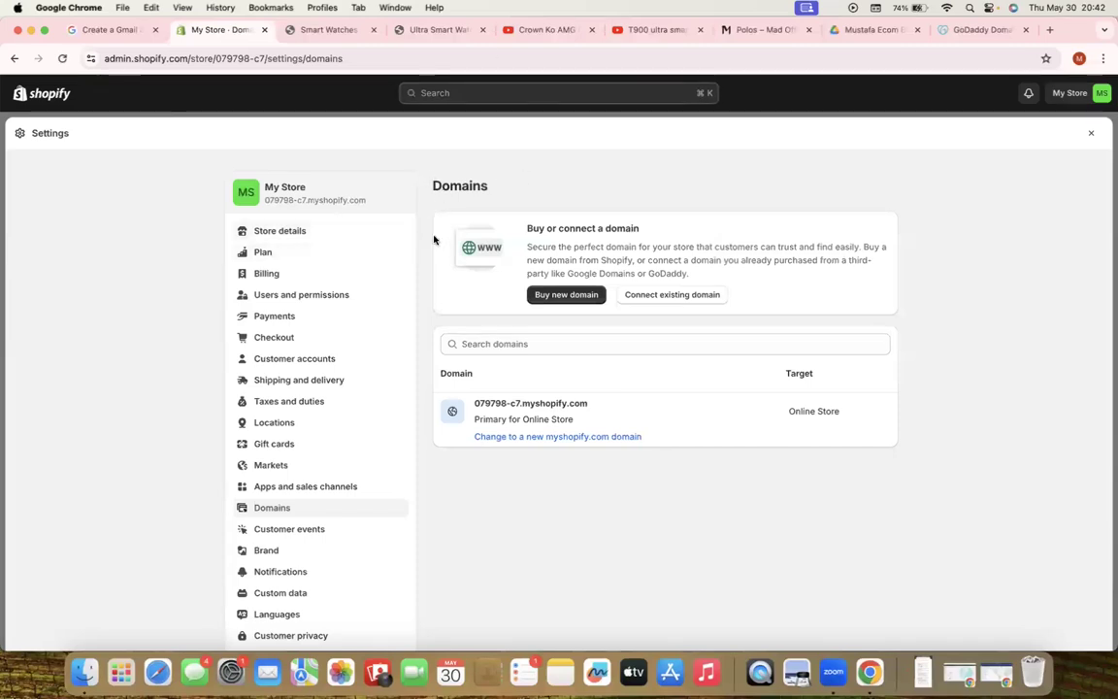
# Review Billing settings, revisit Domains, then close Settings to reach the Discounts list
pyautogui.click(267, 276)
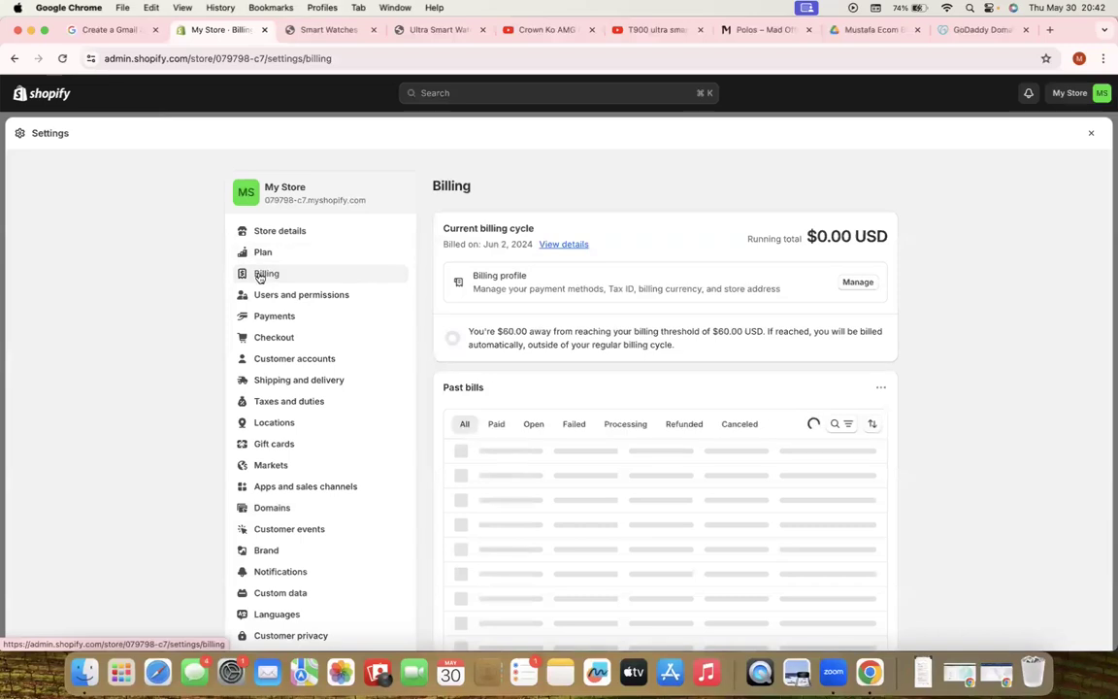
pyautogui.scroll(-3, 281, 391)
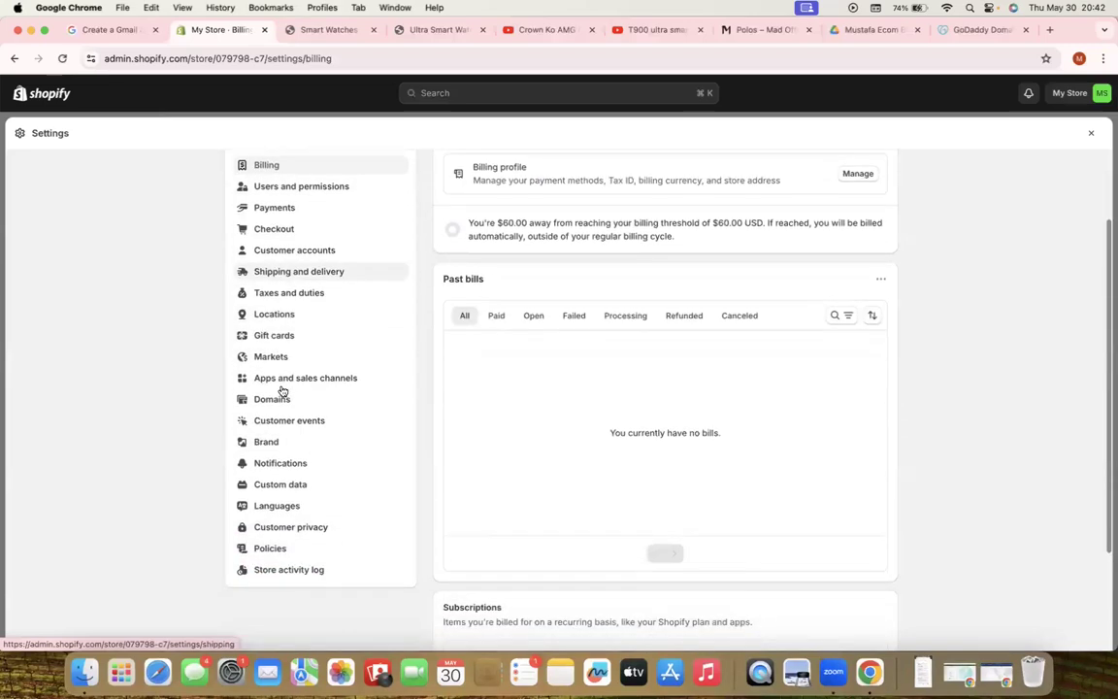
pyautogui.click(276, 400)
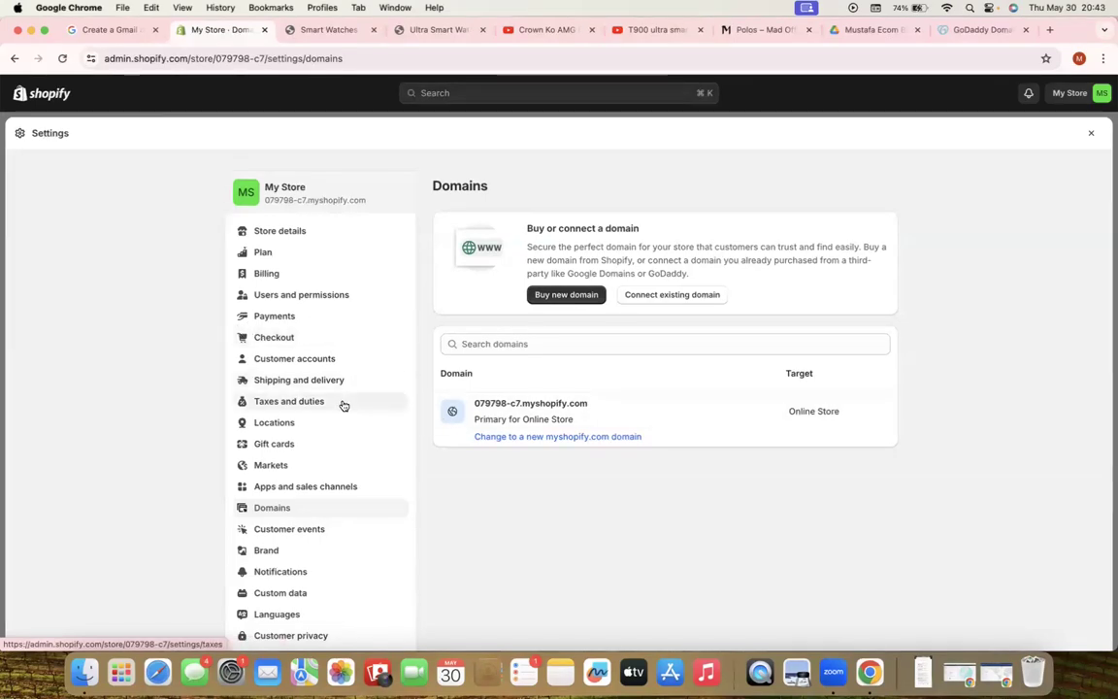
pyautogui.scroll(-2, 344, 402)
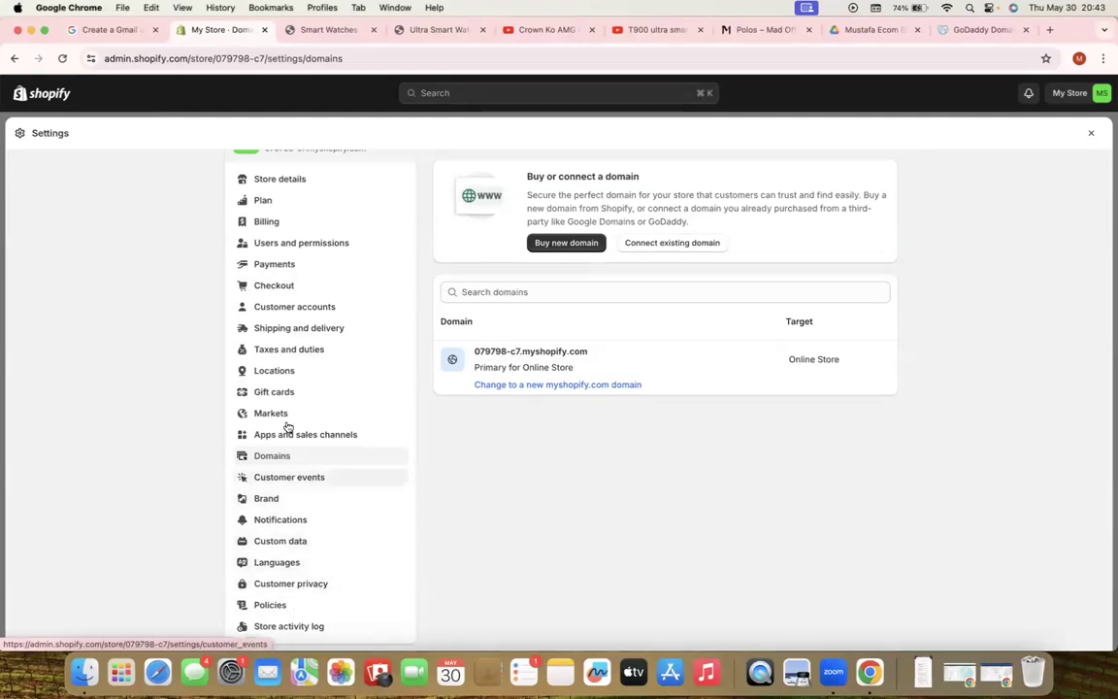
pyautogui.scroll(2, 287, 388)
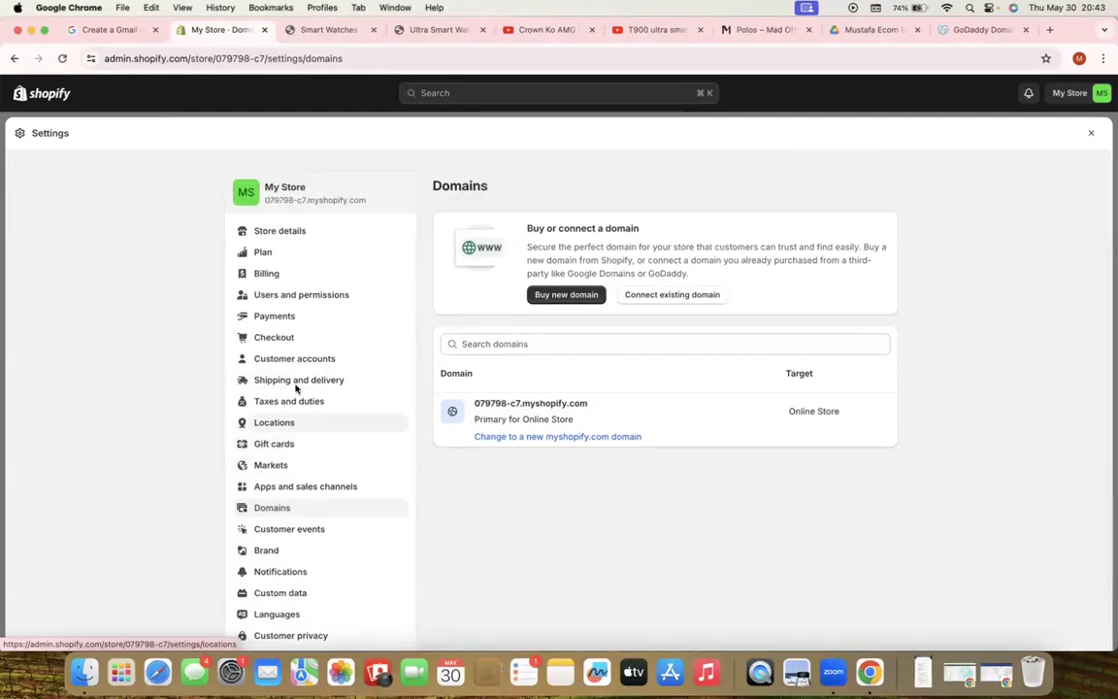
pyautogui.click(1090, 136)
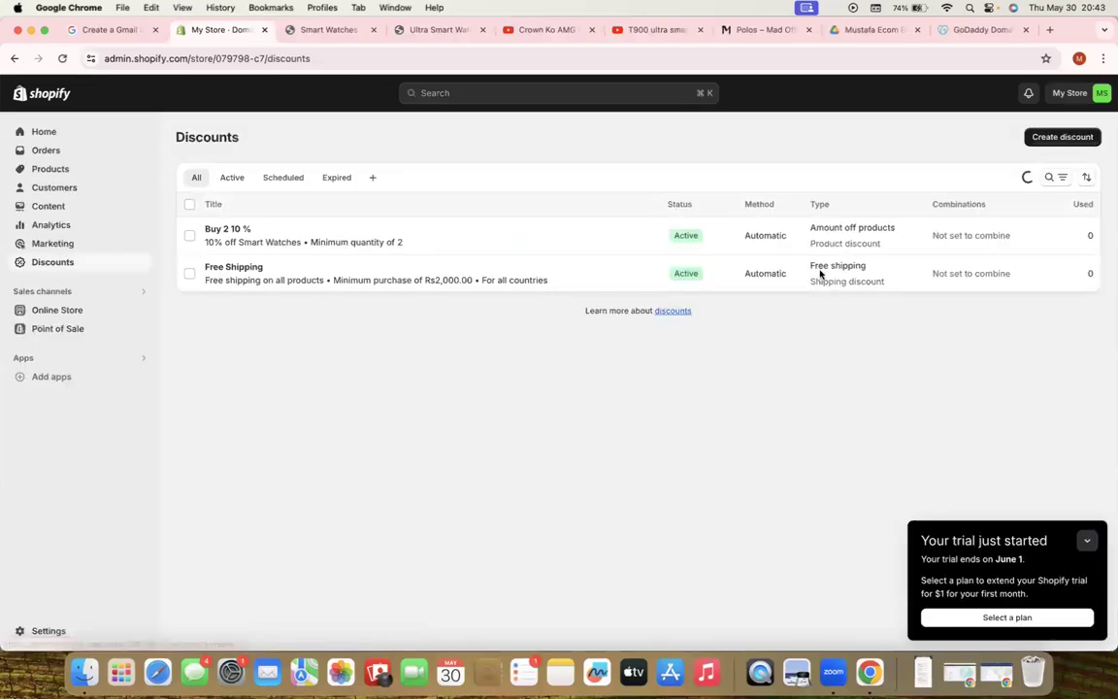
# Launch the Shopify App Store in a new tab from App and sales channel settings
pyautogui.click(42, 359)
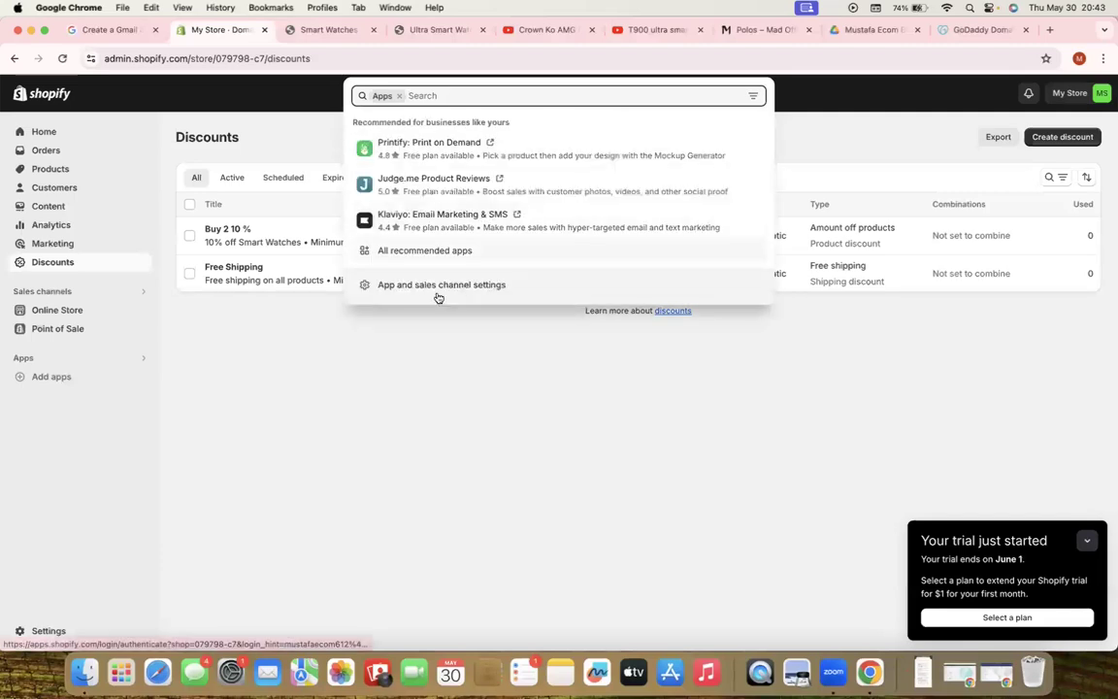
pyautogui.click(437, 286)
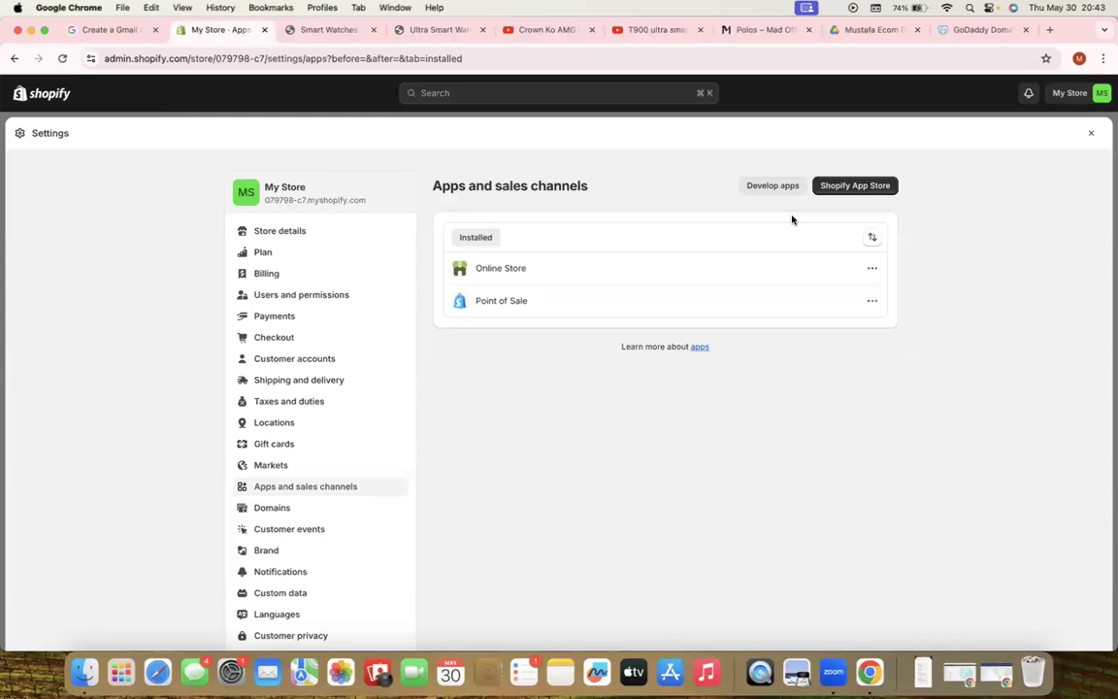
pyautogui.click(853, 186)
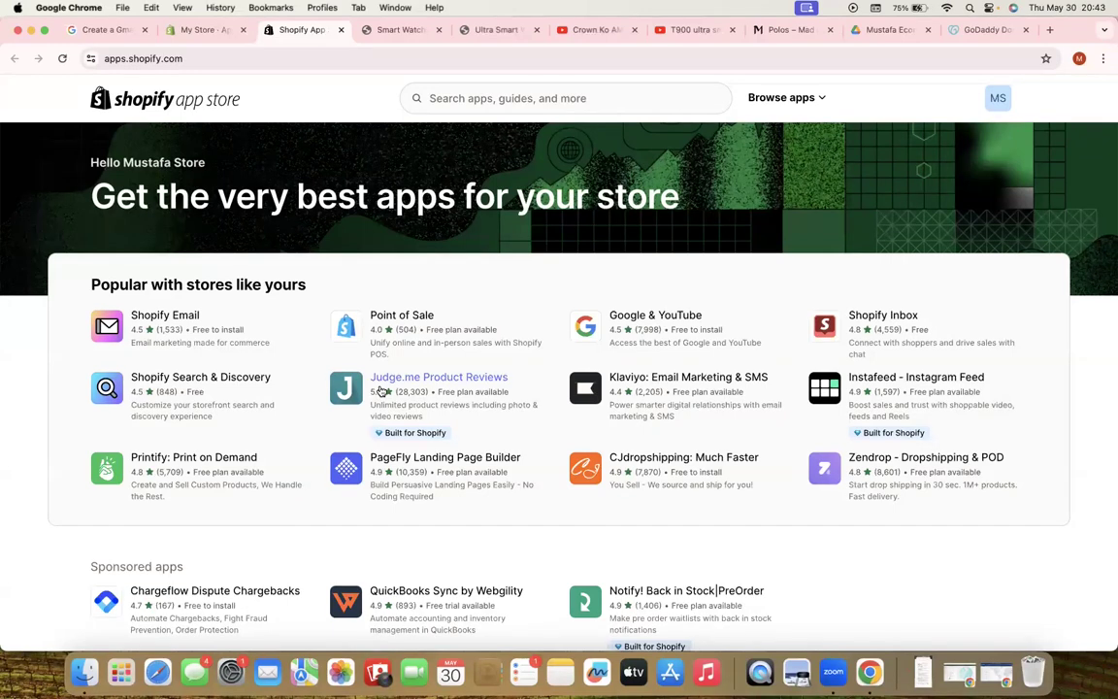
# View the Judge.me Product Reviews listing, then browse the Trending this May apps
pyautogui.rightClick(381, 390)
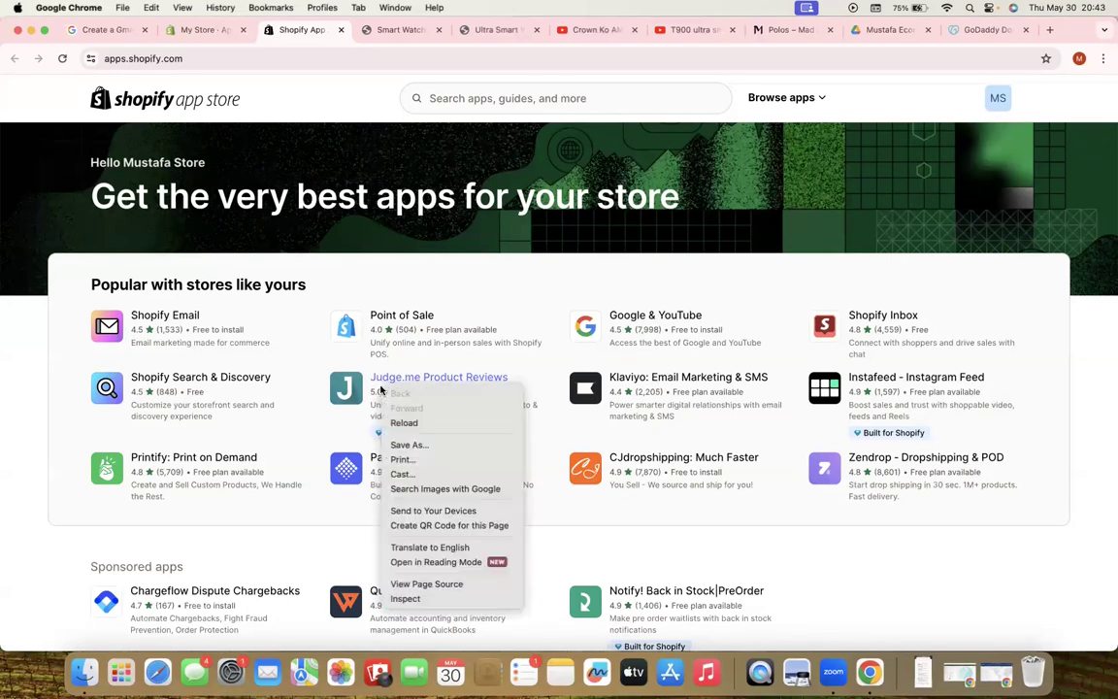
pyautogui.click(346, 392)
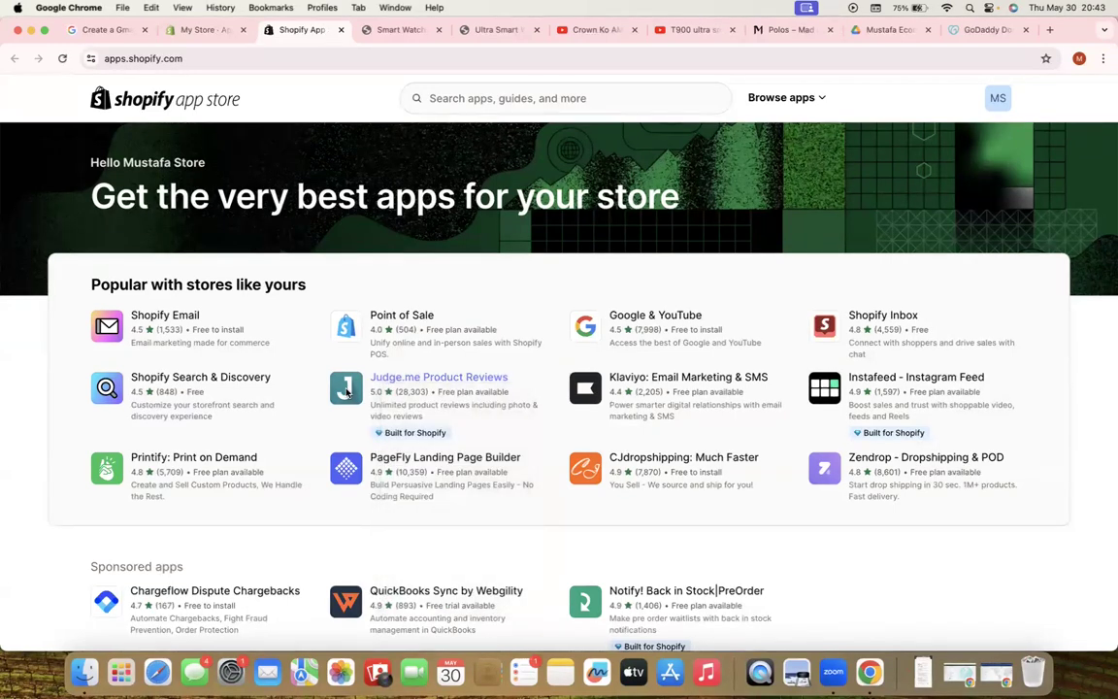
pyautogui.click(396, 381)
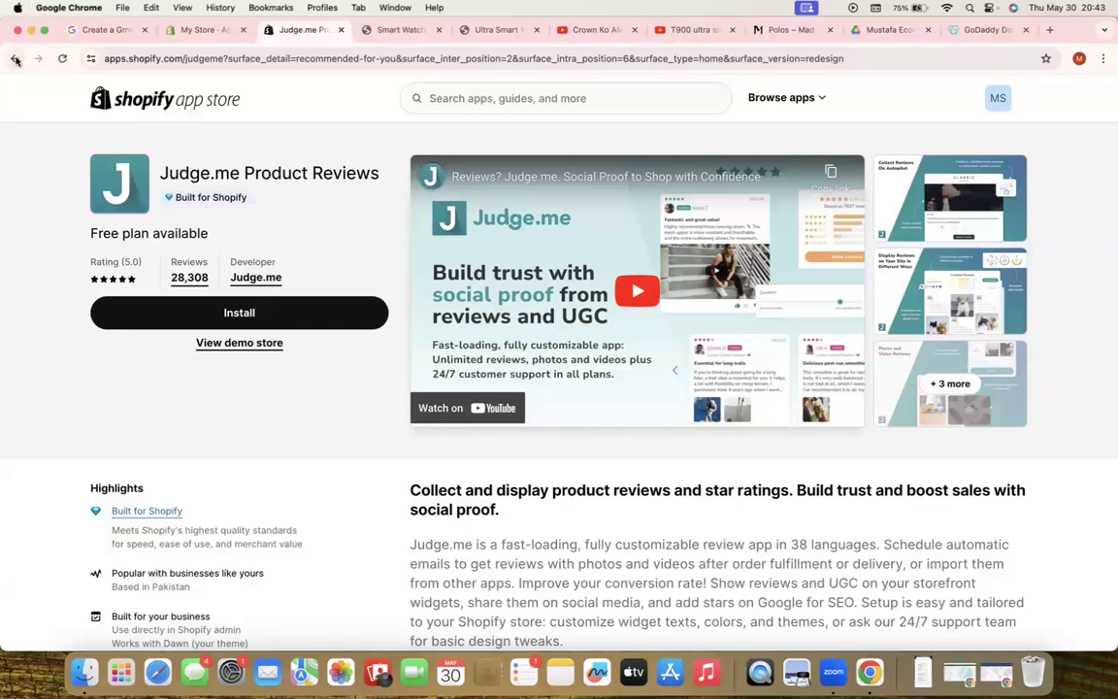
pyautogui.click(15, 58)
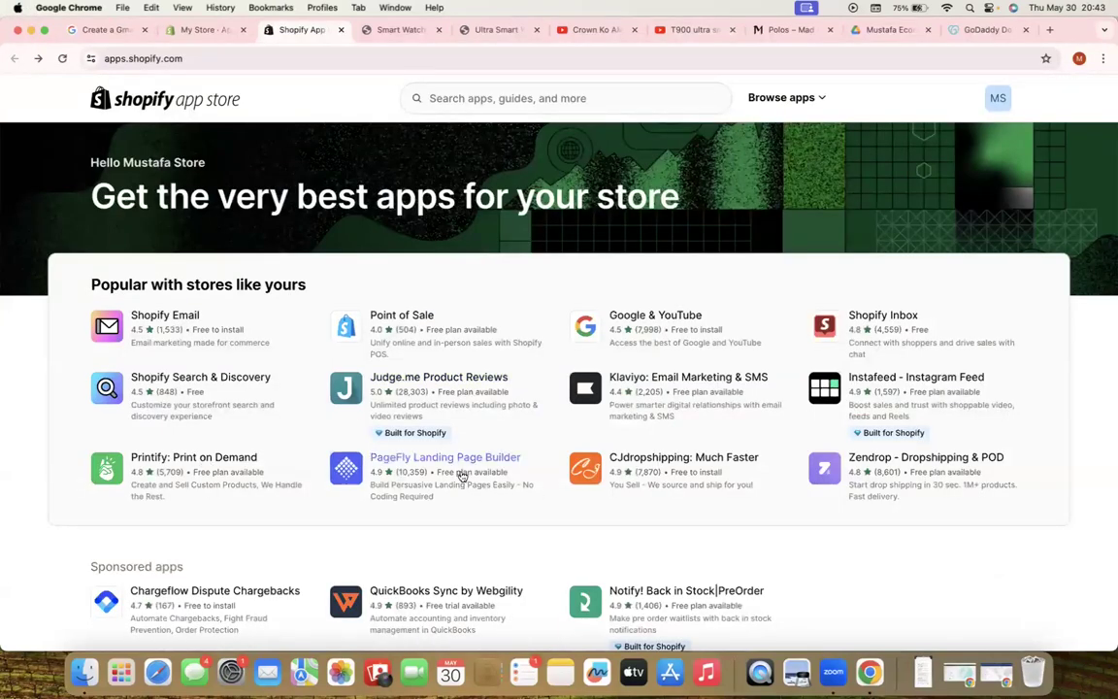
pyautogui.scroll(-5, 448, 466)
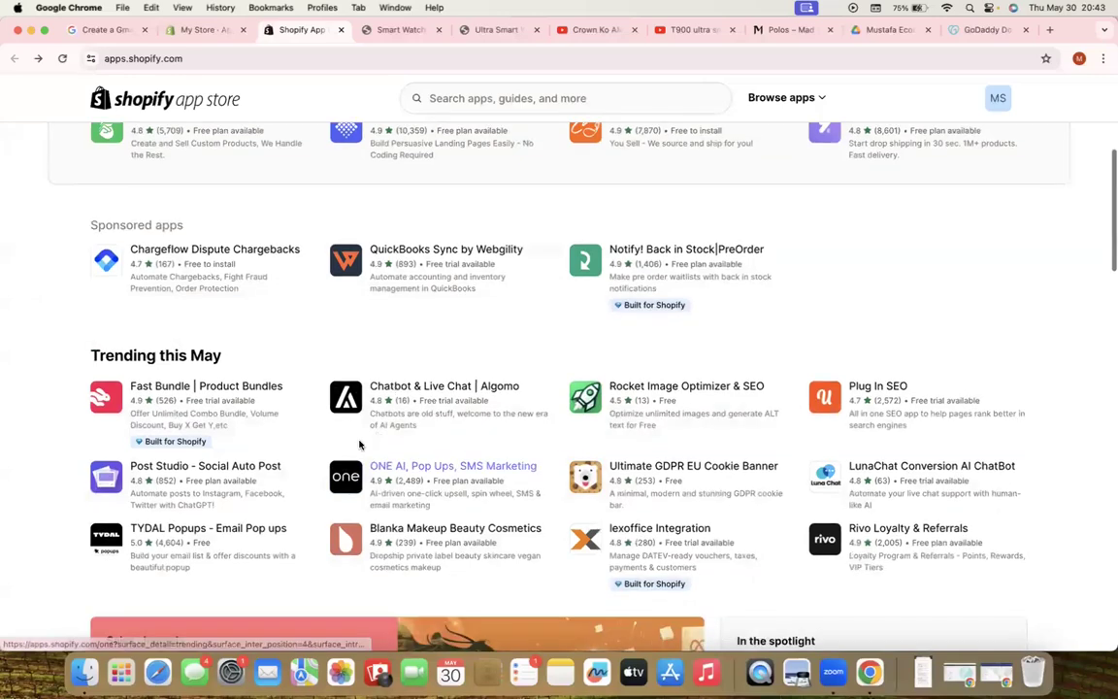
pyautogui.scroll(-3, 359, 444)
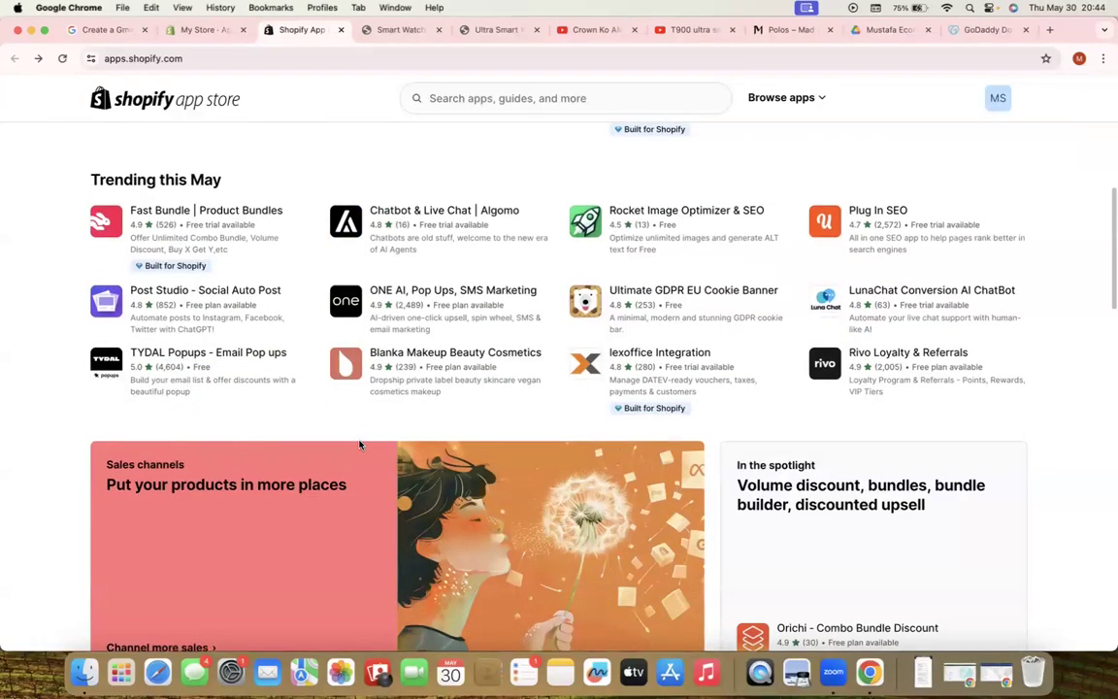
pyautogui.scroll(10, 359, 444)
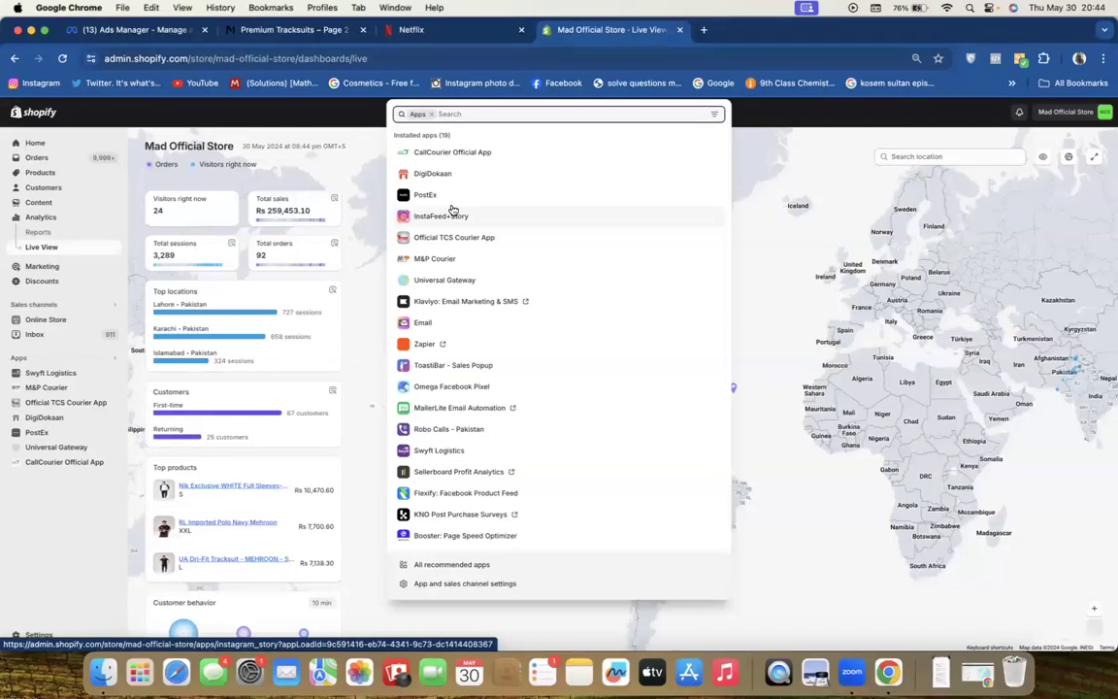
# Put away the second store's window and return to the My Store admin
pyautogui.click(30, 30)
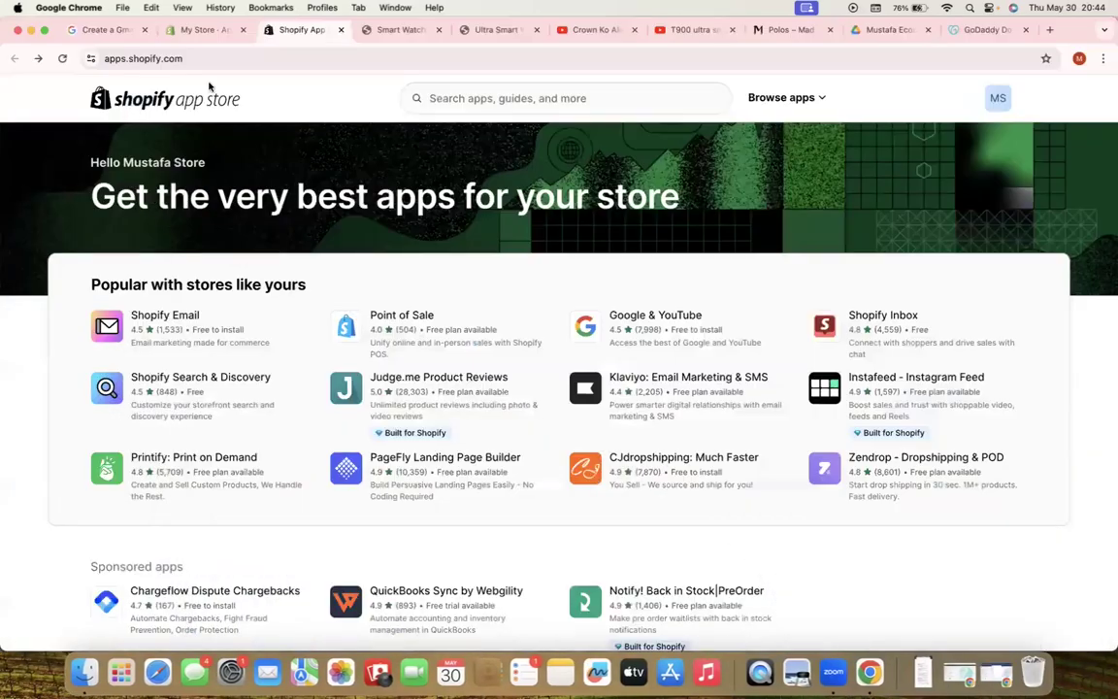
pyautogui.click(206, 32)
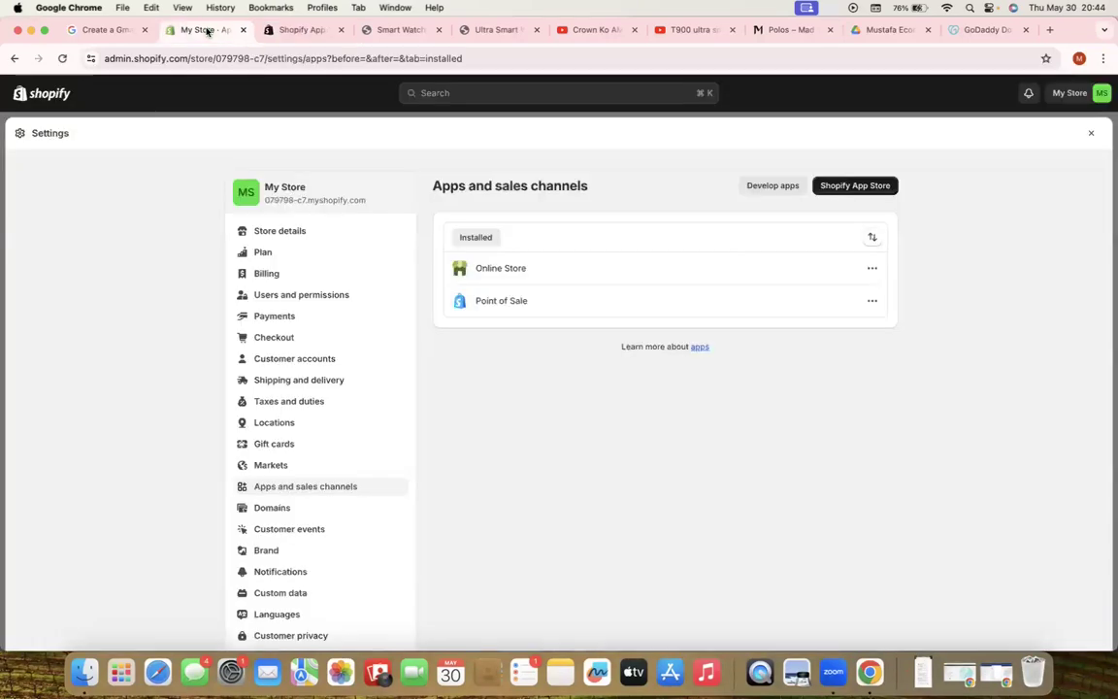
pyautogui.scroll(-1, 331, 546)
pyautogui.scroll(1, 462, 406)
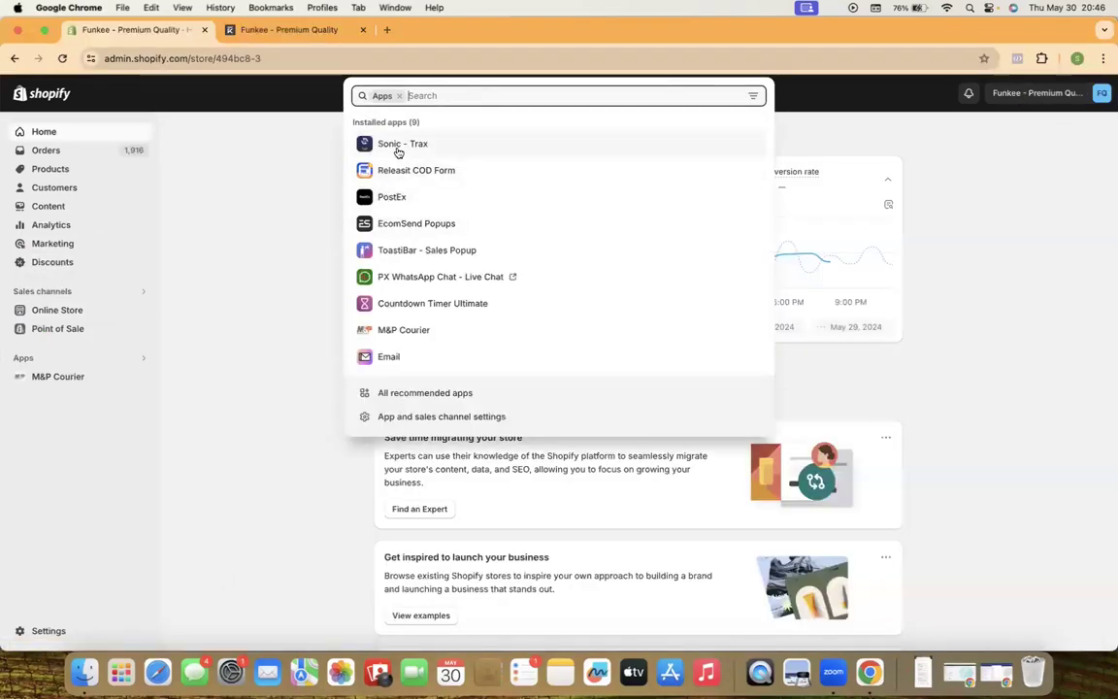
# In EcomSend Popups, go to the Popups list and start customizing the Spin wheel popup
pyautogui.click(405, 223)
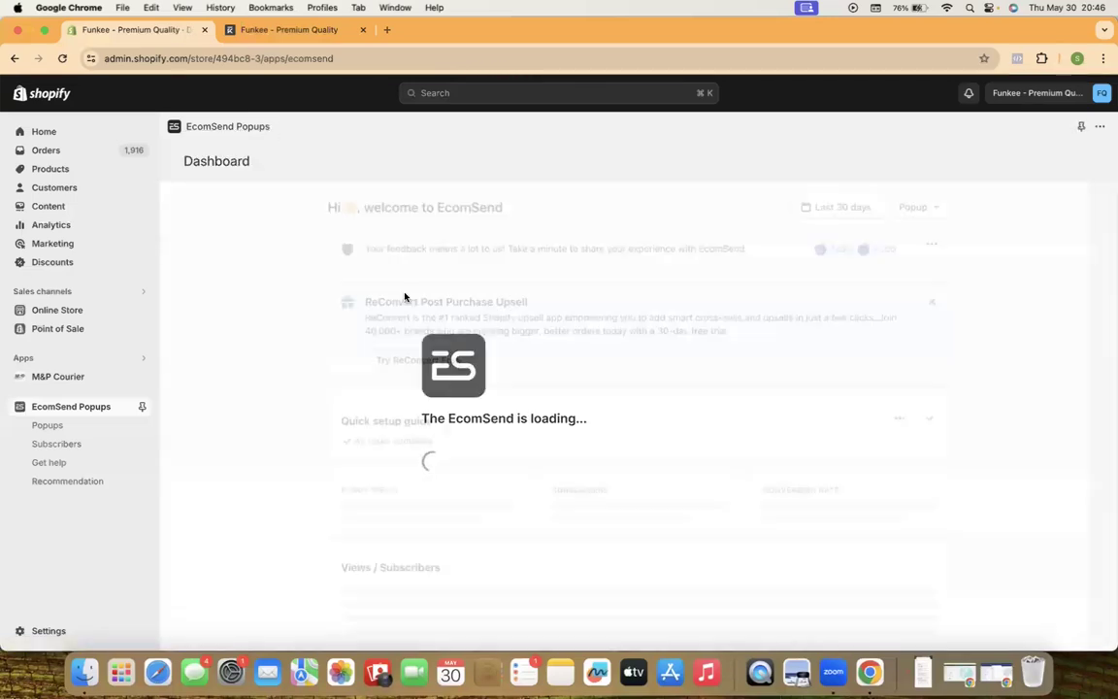
pyautogui.click(54, 425)
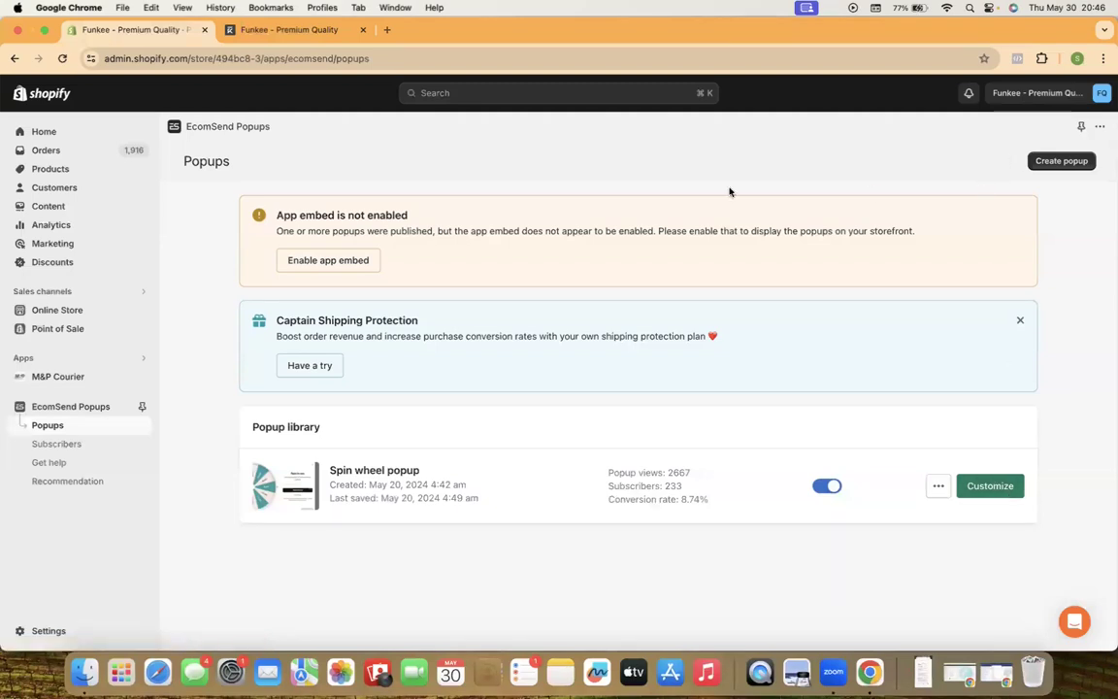
pyautogui.click(988, 486)
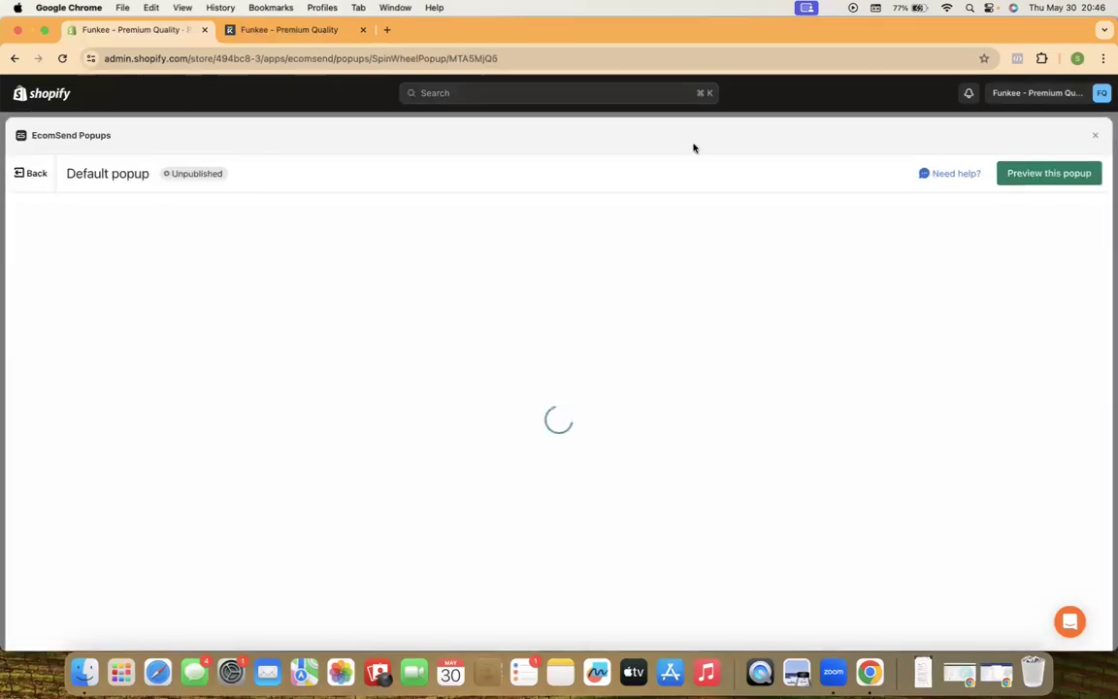
# Preview the spin wheel popup, review its reward slices and chances, then bring back the General shipping profile
pyautogui.click(1040, 179)
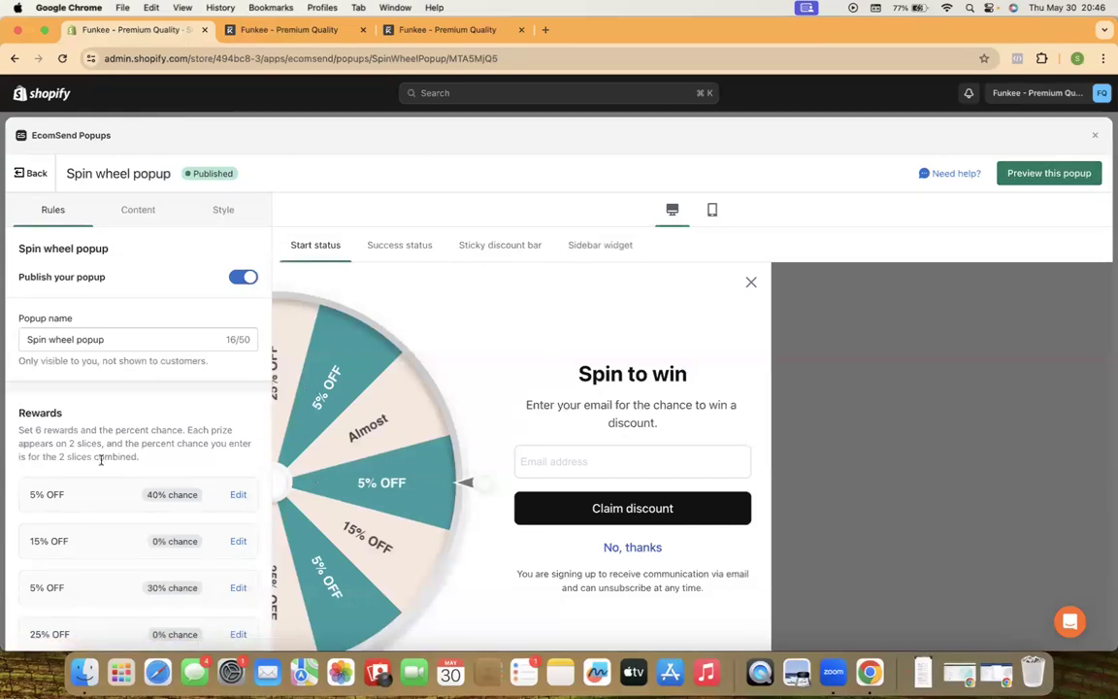
pyautogui.scroll(-5, 102, 509)
pyautogui.scroll(5, 124, 291)
pyautogui.scroll(-3, 102, 495)
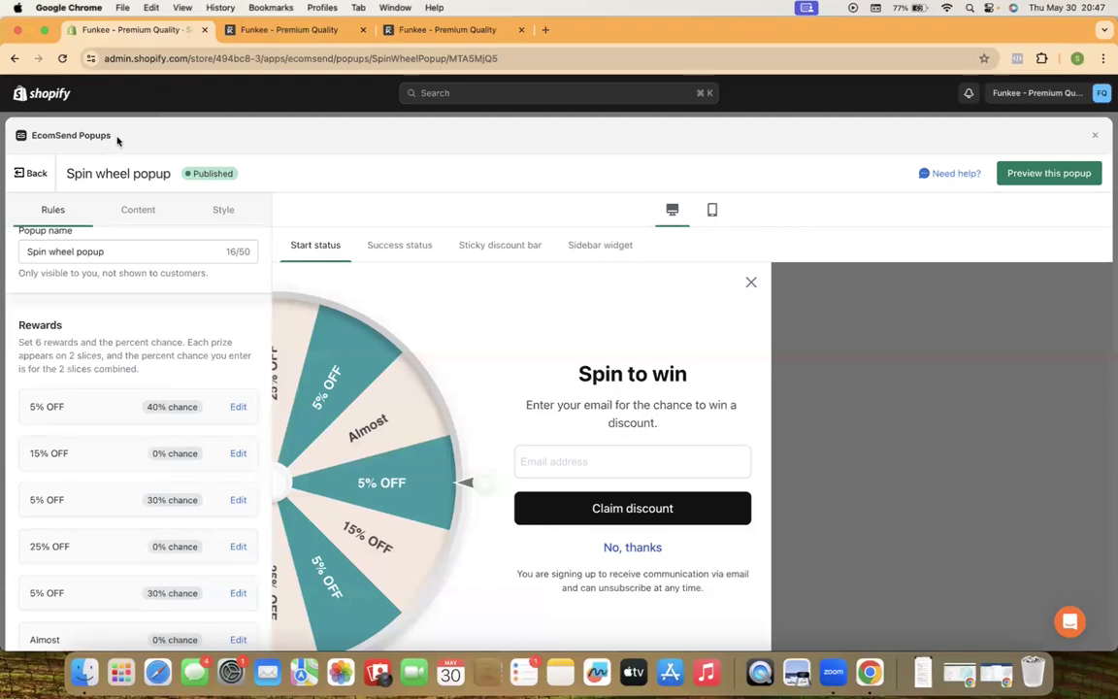
pyautogui.moveTo(116, 141); pyautogui.dragTo(25, 139)
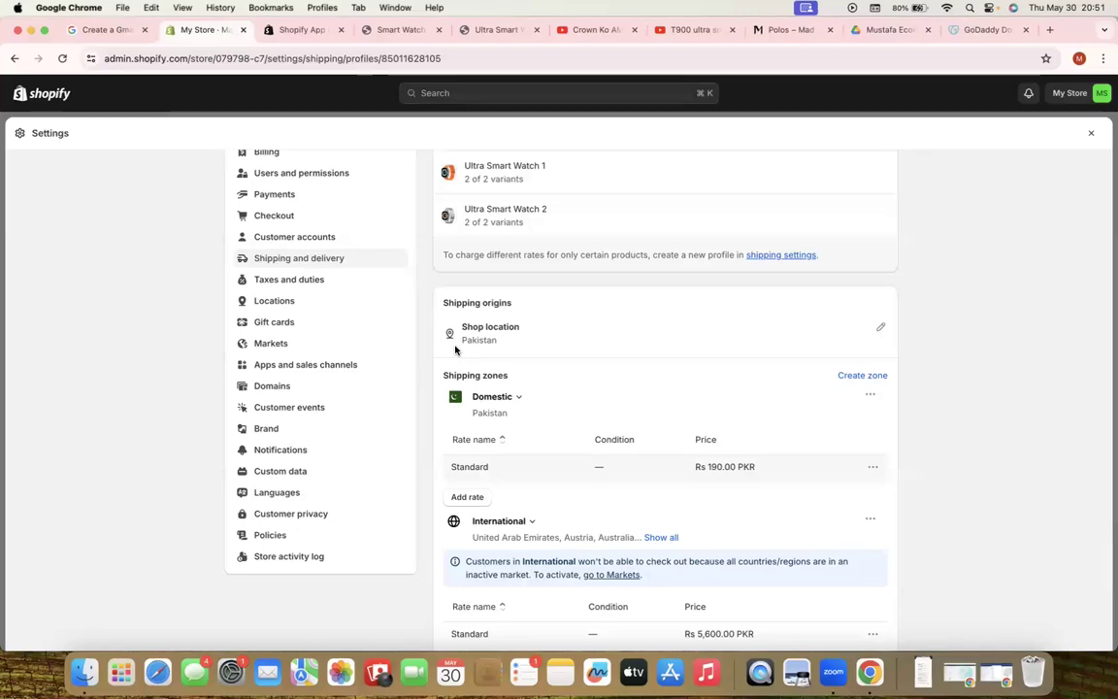
# In the GoDaddy tab, search Google for 'gopayfast'
pyautogui.click(972, 35)
pyautogui.click(304, 56)
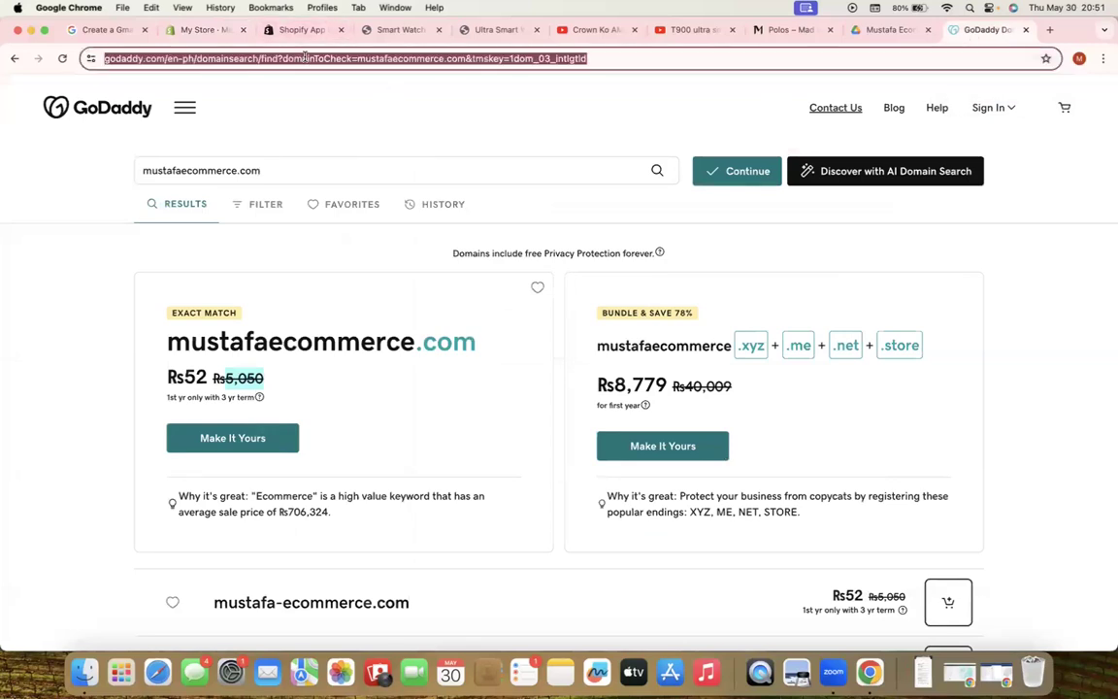
pyautogui.write('gopayf')
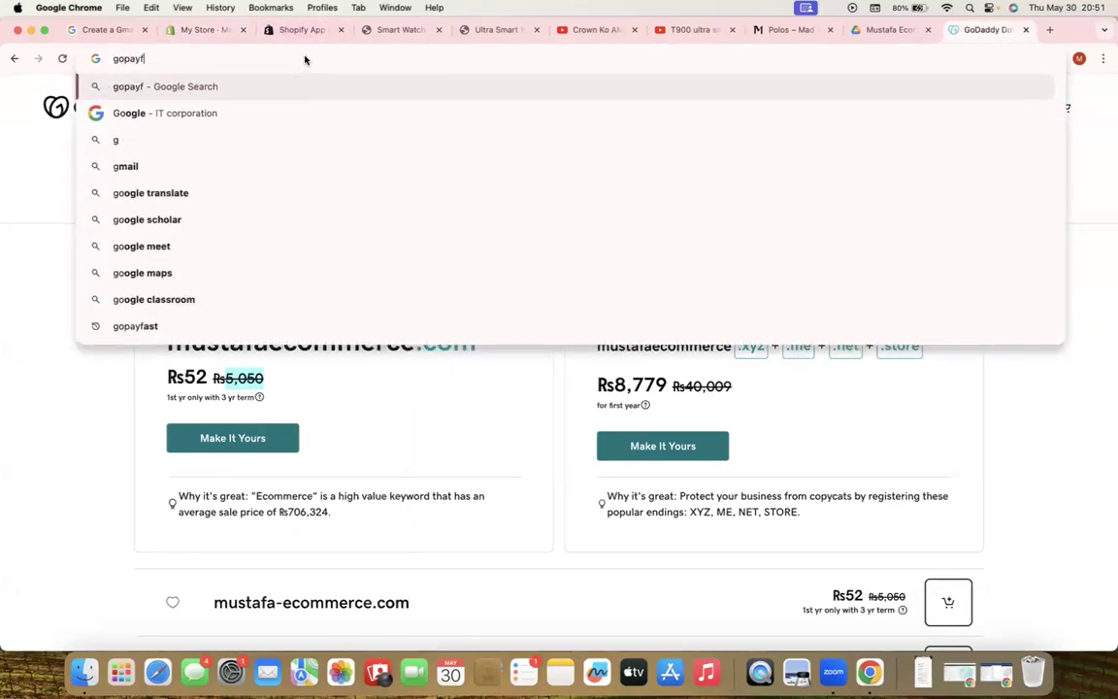
pyautogui.write('at')
pyautogui.press('BackSpace')
pyautogui.write('st')
pyautogui.press('Return')
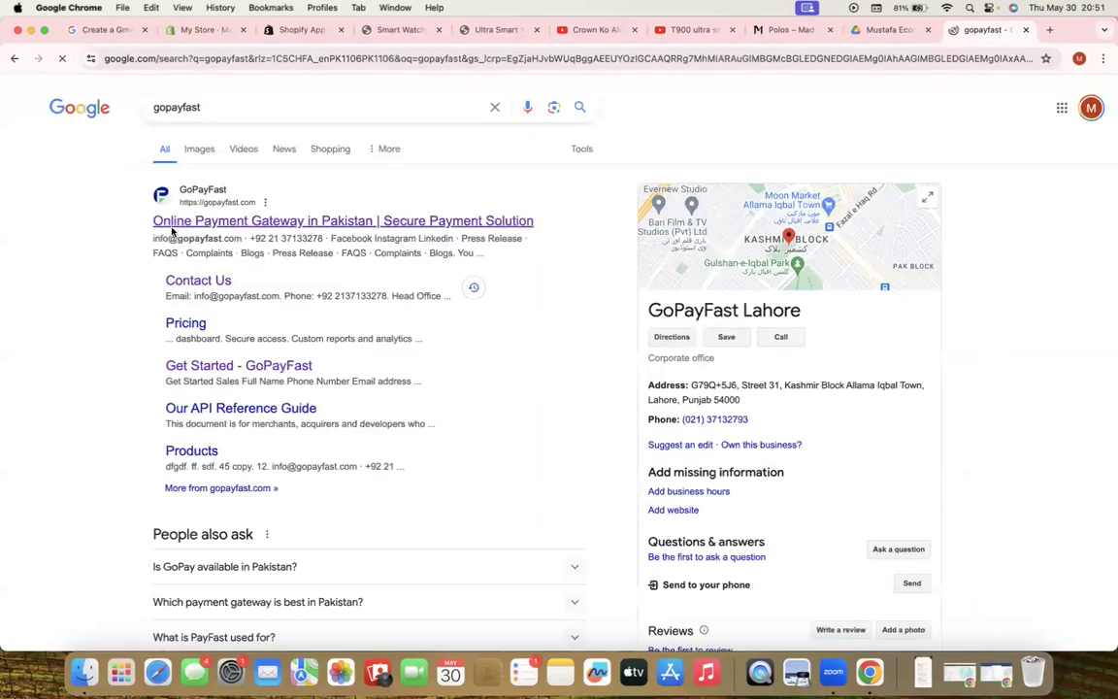
# Open the GoPayFast site from the top result and reach the sales Get Started form via Contact Us
pyautogui.click(256, 222)
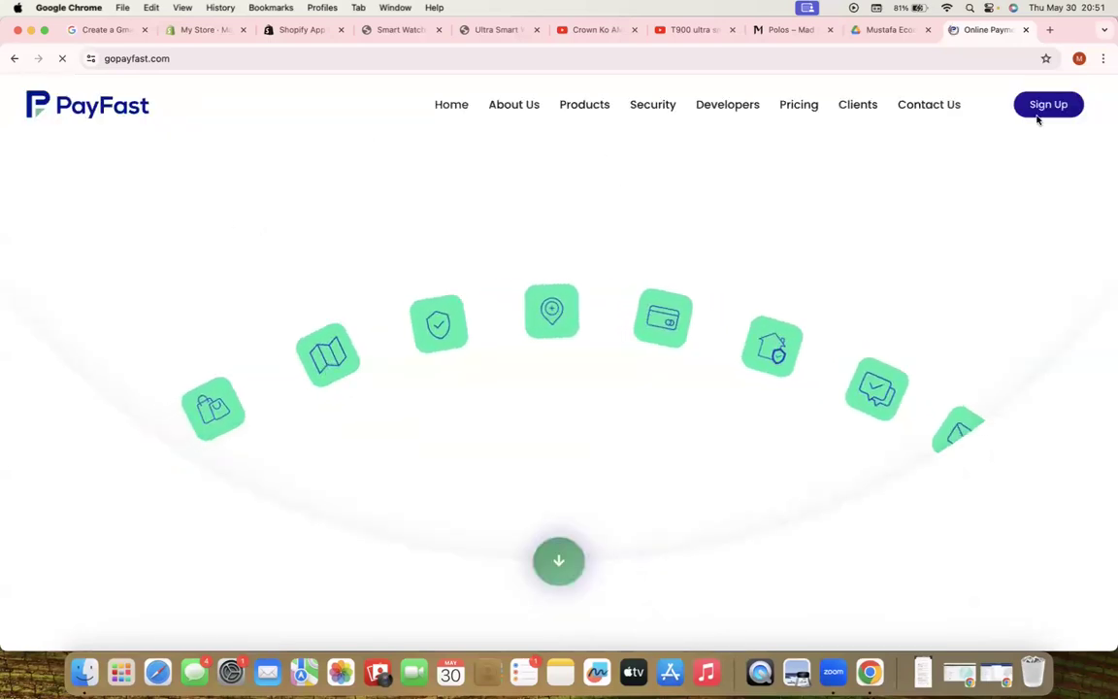
pyautogui.click(926, 107)
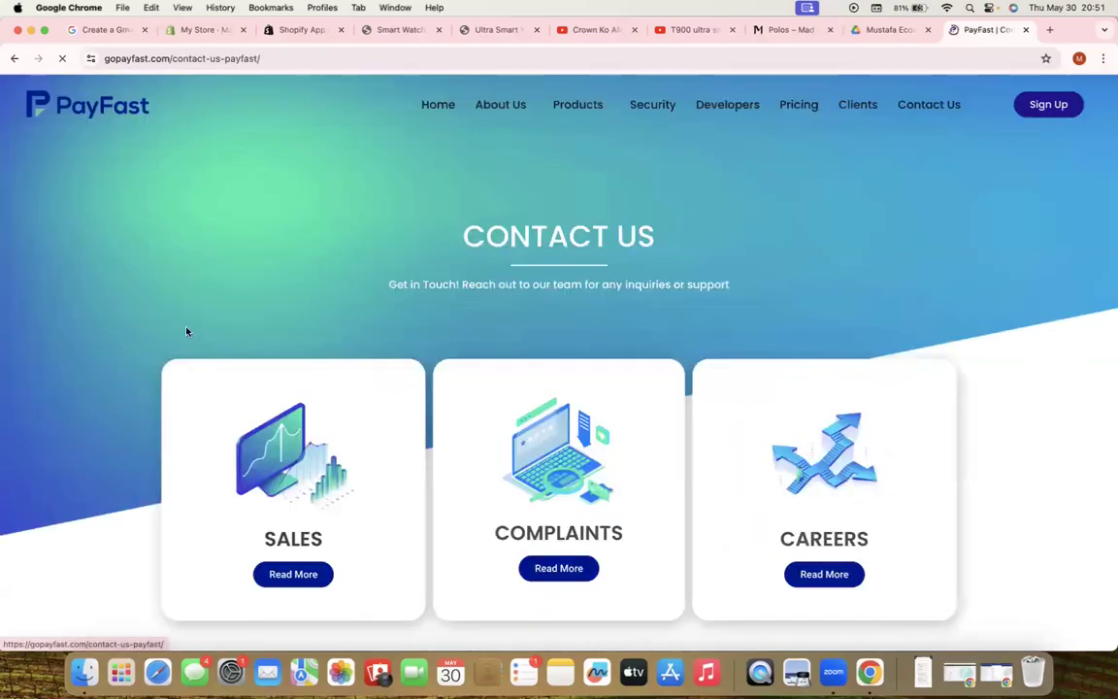
pyautogui.scroll(-3, 223, 349)
pyautogui.click(290, 406)
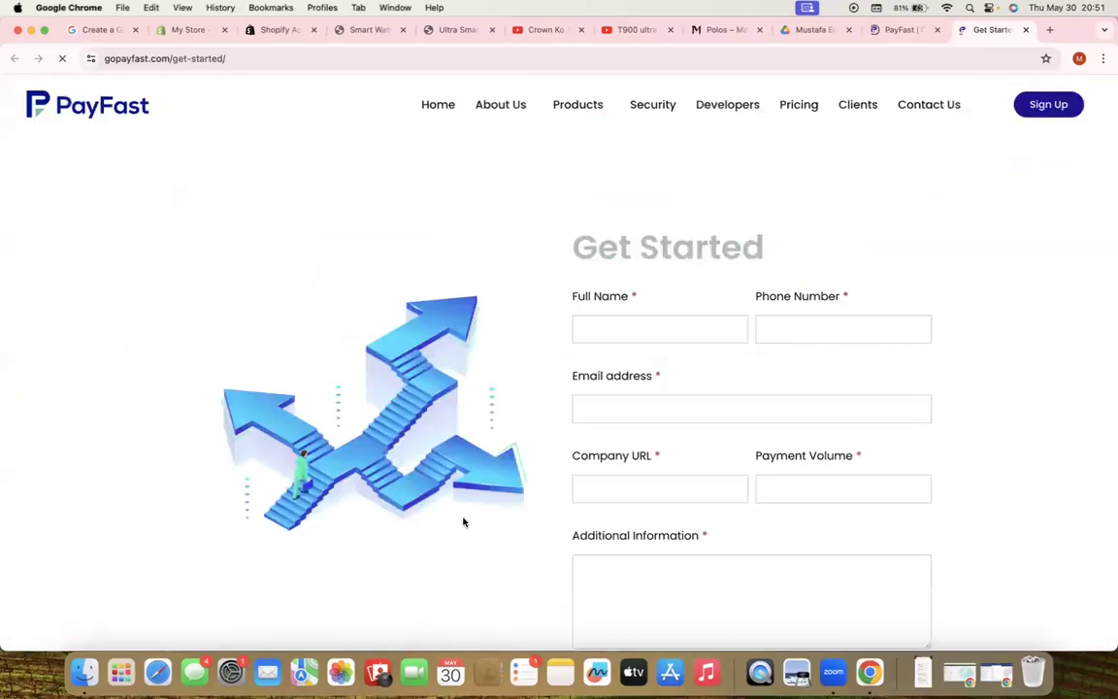
pyautogui.scroll(-3, 718, 291)
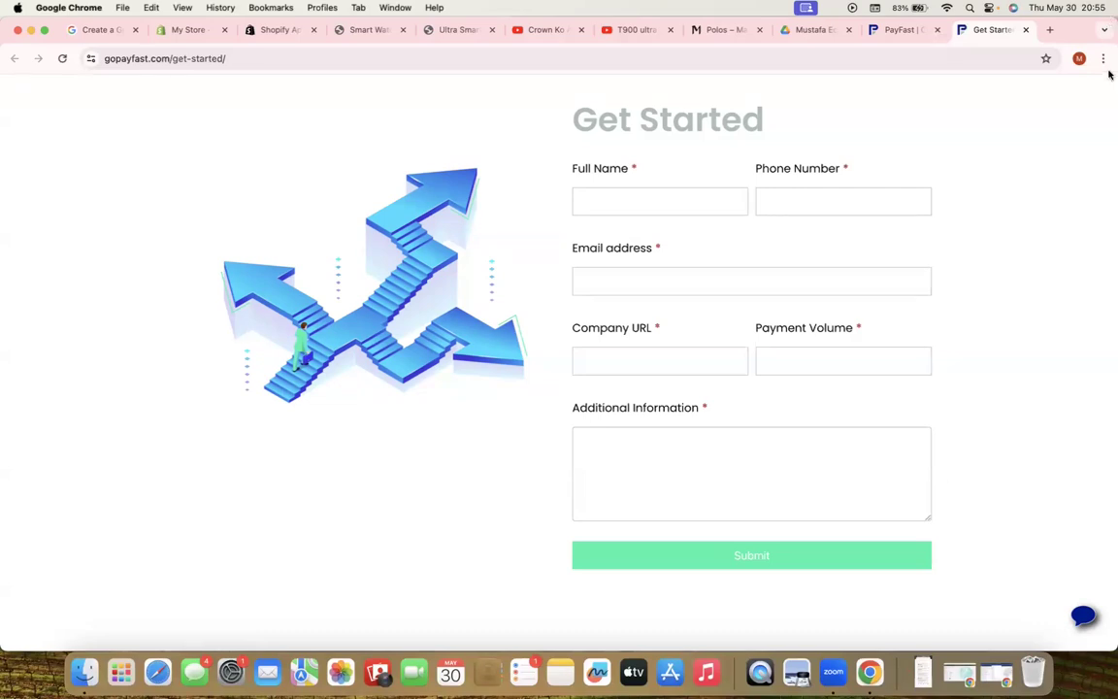
# Switch to the second store's Chrome profile and review its Store details: PKR currency, Karachi time zone
pyautogui.click(1079, 58)
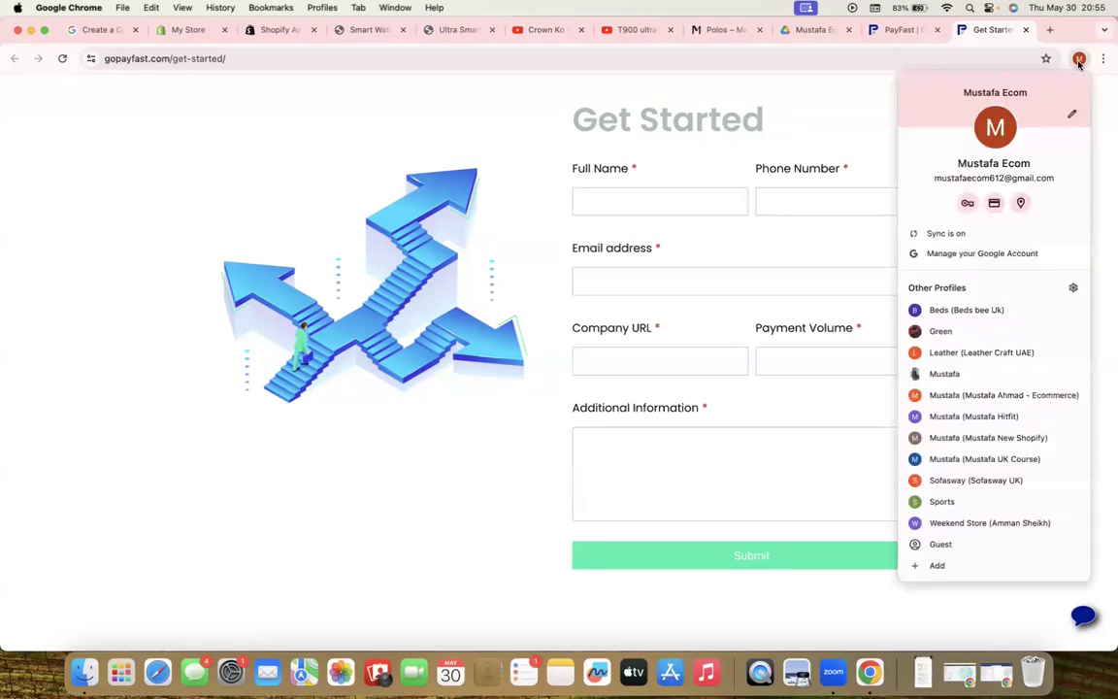
pyautogui.click(1018, 459)
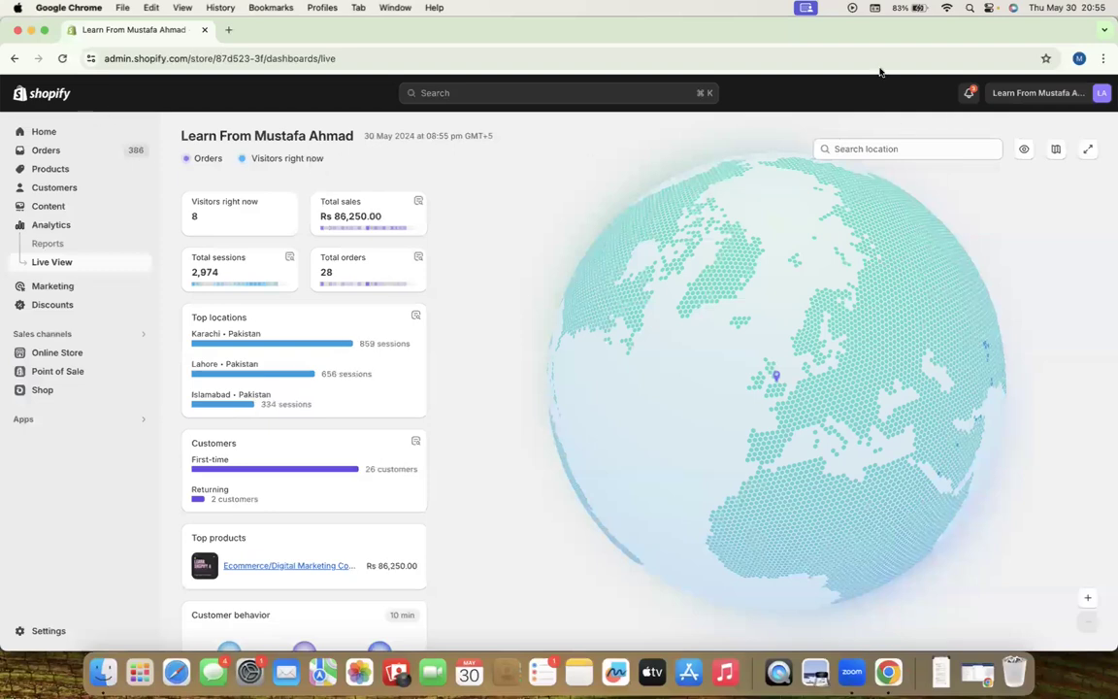
pyautogui.click(33, 628)
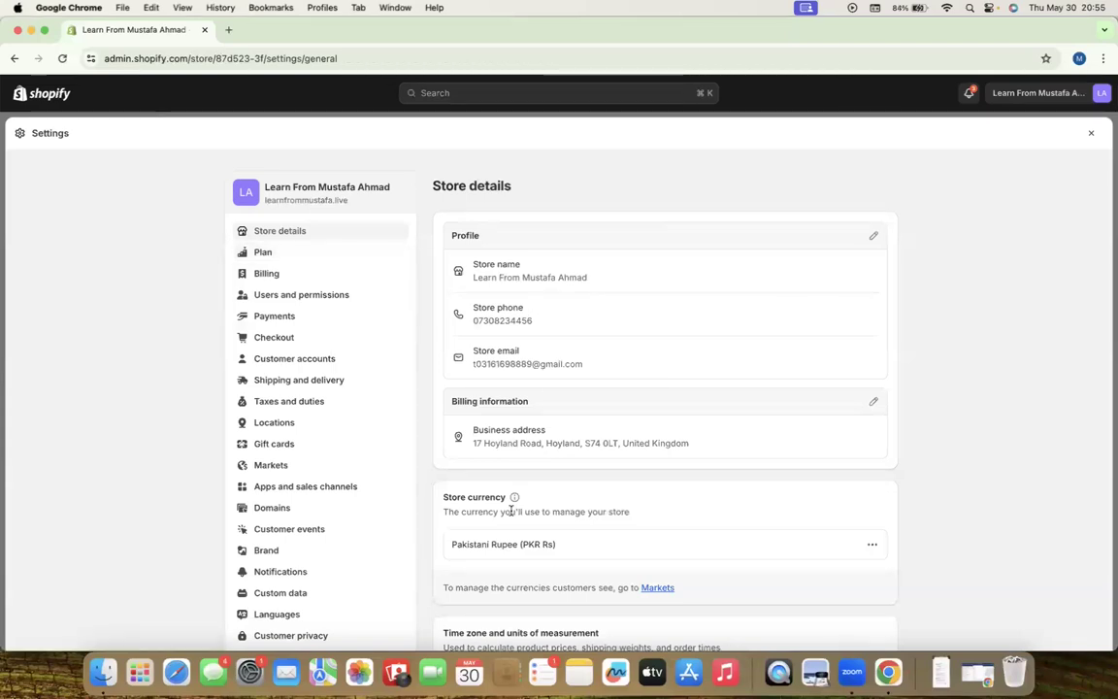
pyautogui.scroll(-2, 554, 531)
pyautogui.scroll(-2, 563, 495)
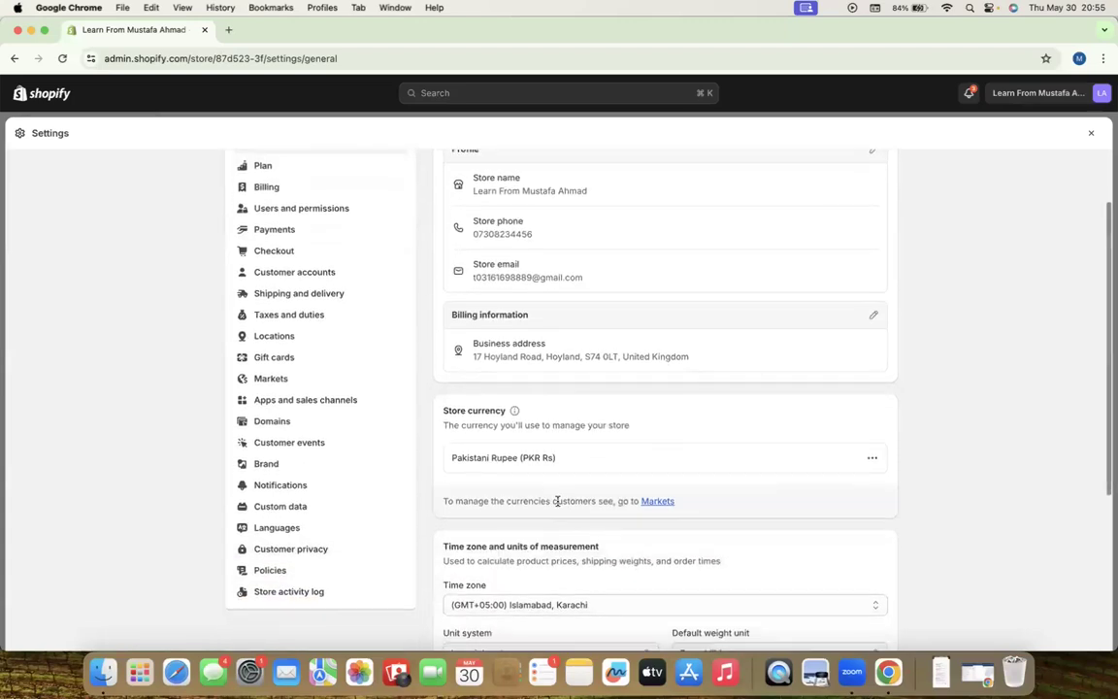
pyautogui.scroll(-3, 617, 589)
pyautogui.scroll(5, 616, 589)
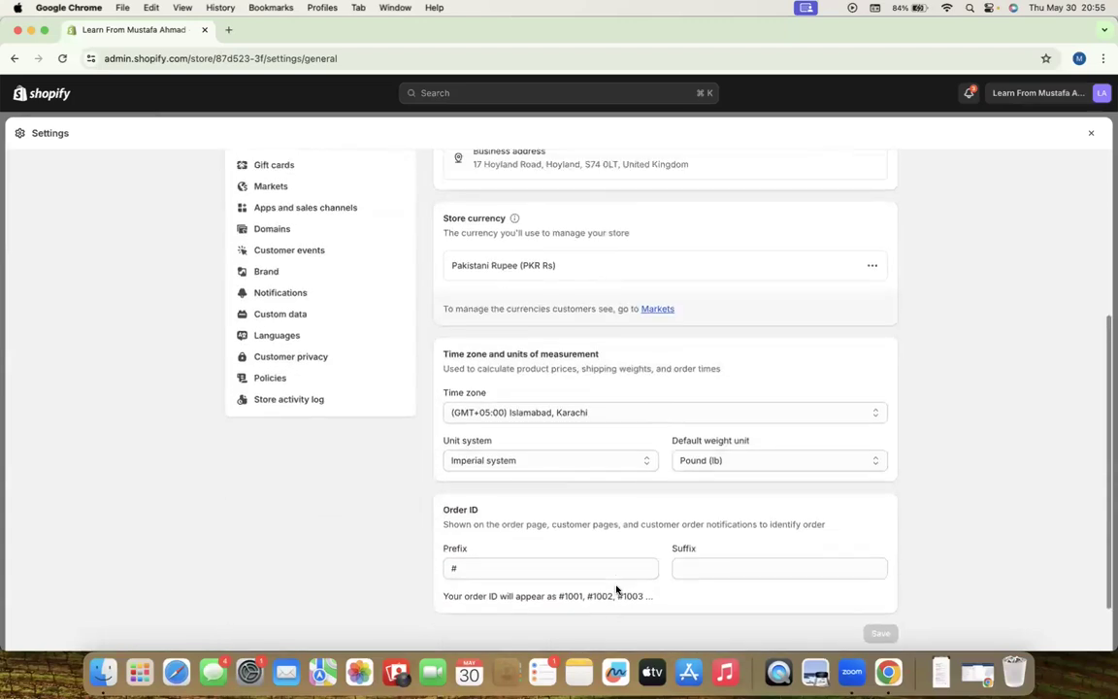
# View the store's payments settings, then close Settings to return to the Live View dashboard
pyautogui.click(285, 317)
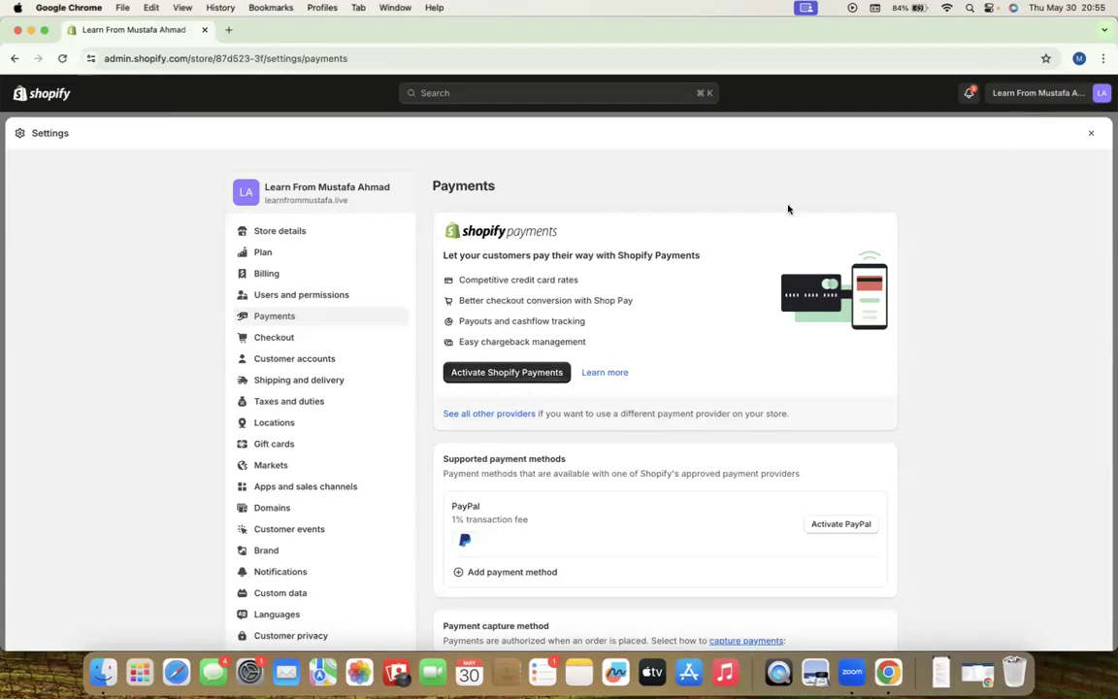
pyautogui.click(1090, 133)
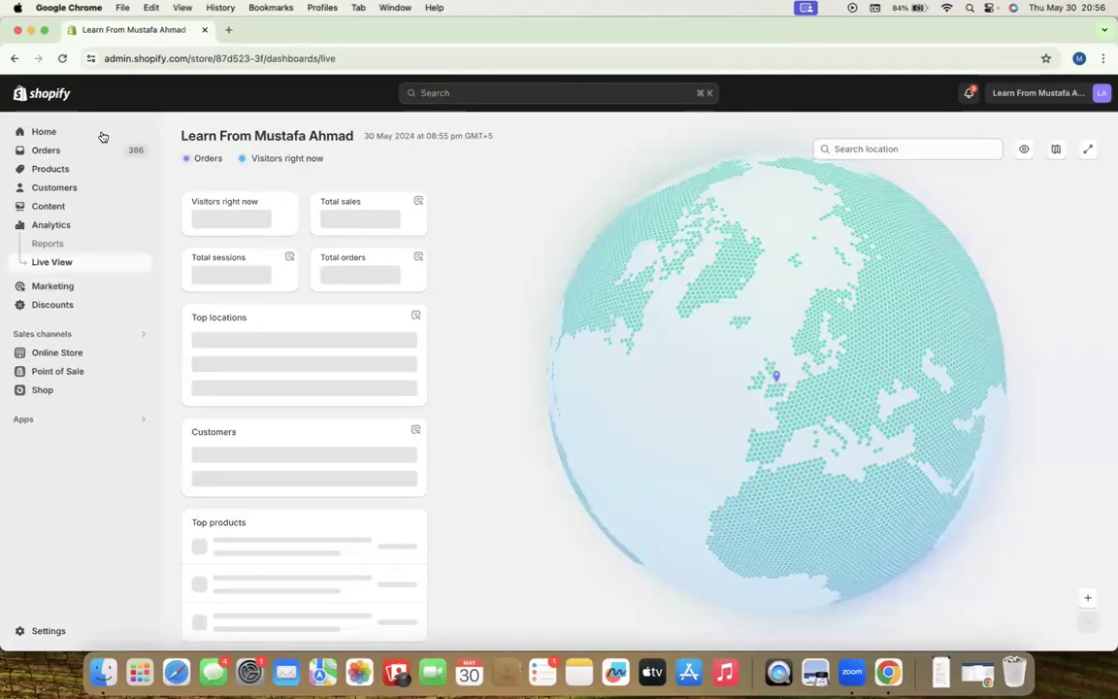
# From Home, open the Payouts page via the Next payout link, then close the Shopify window
pyautogui.click(43, 132)
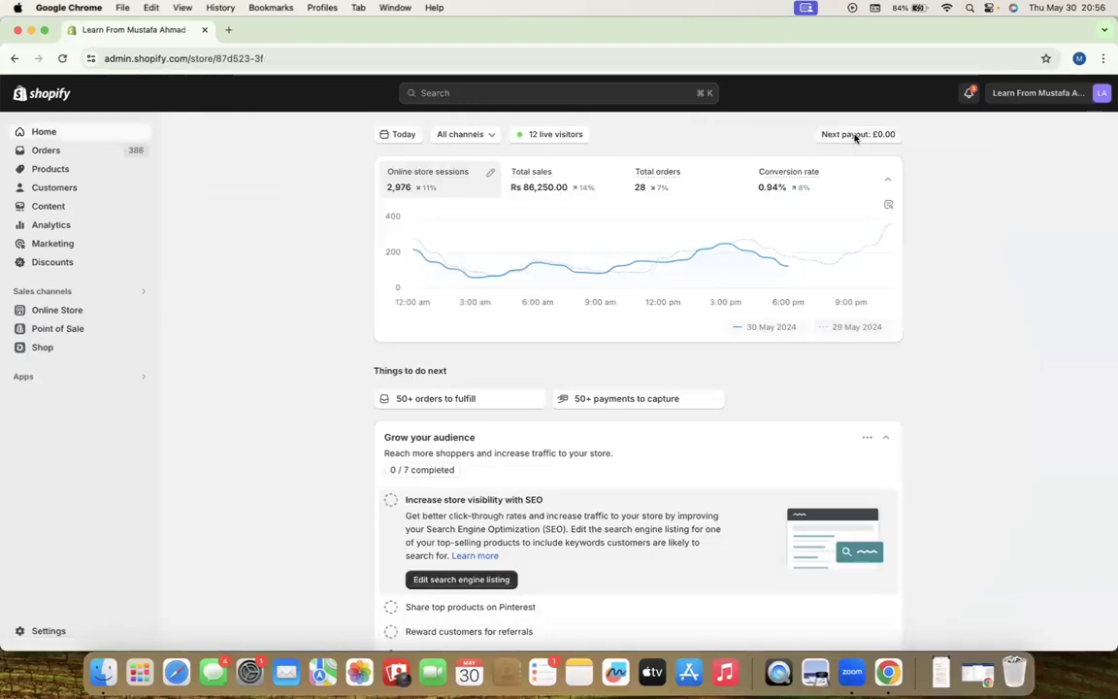
pyautogui.click(854, 136)
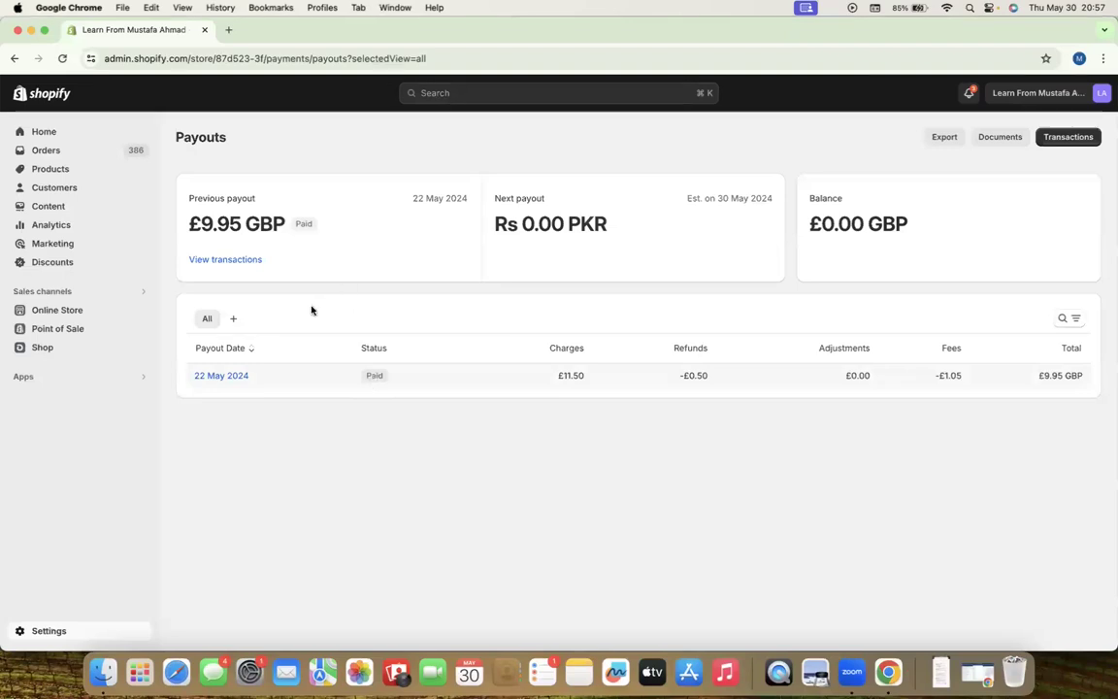
pyautogui.click(16, 31)
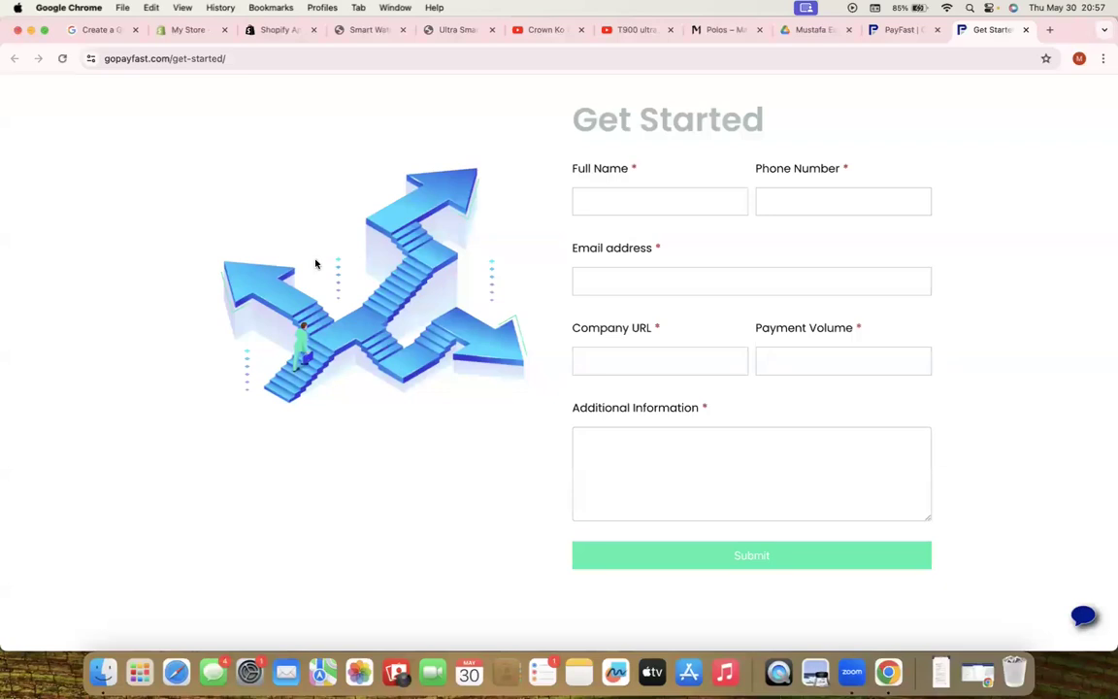
pyautogui.scroll(2, 369, 205)
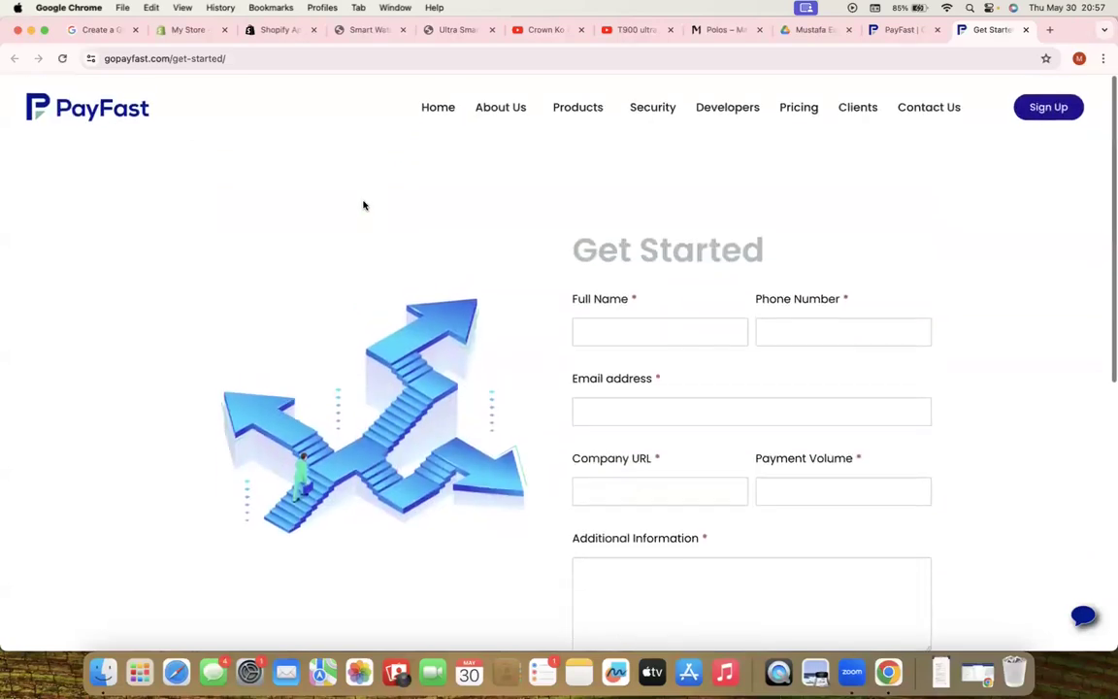
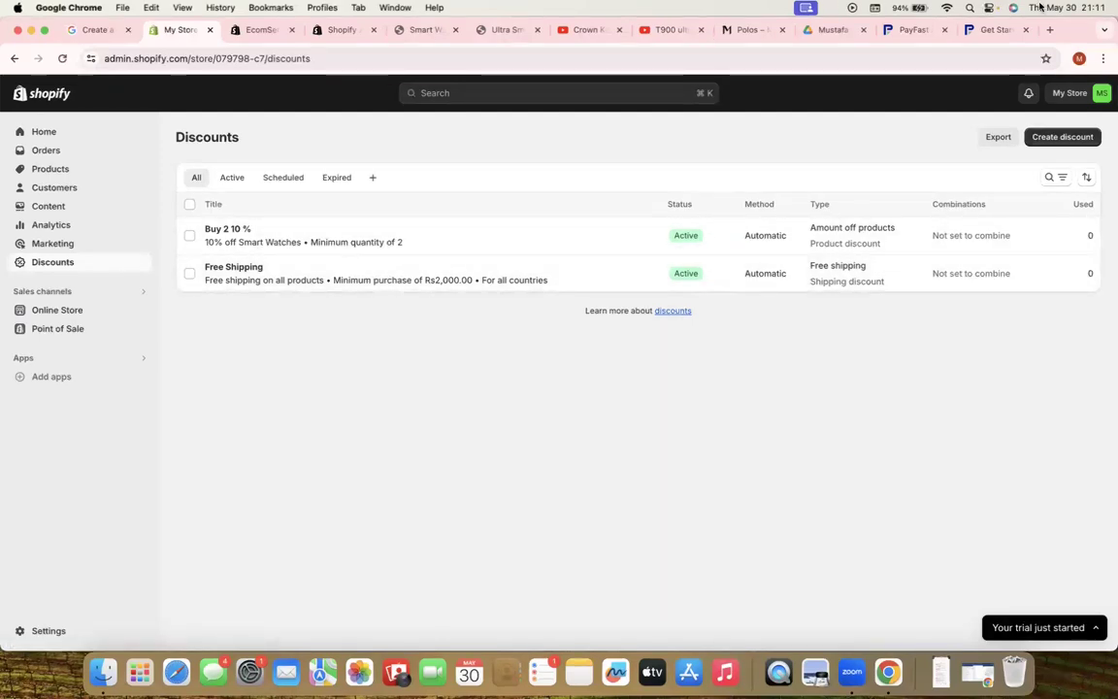
# Open the Online Store Themes page and view Dawn as the current theme with its preview
pyautogui.click(1088, 7)
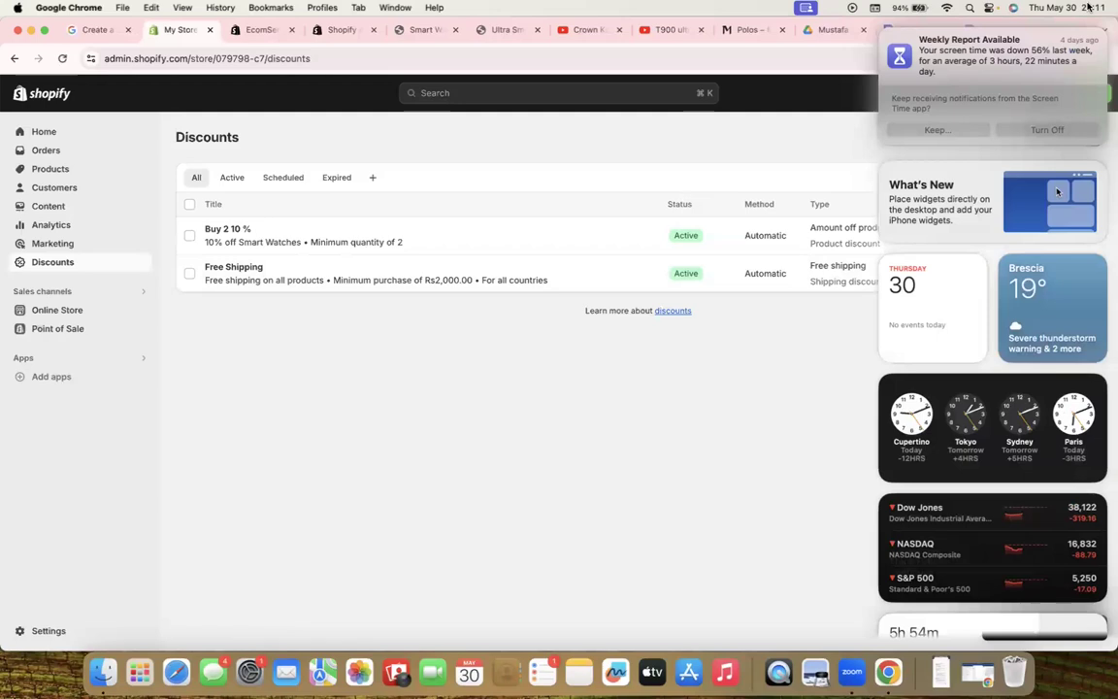
pyautogui.click(869, 302)
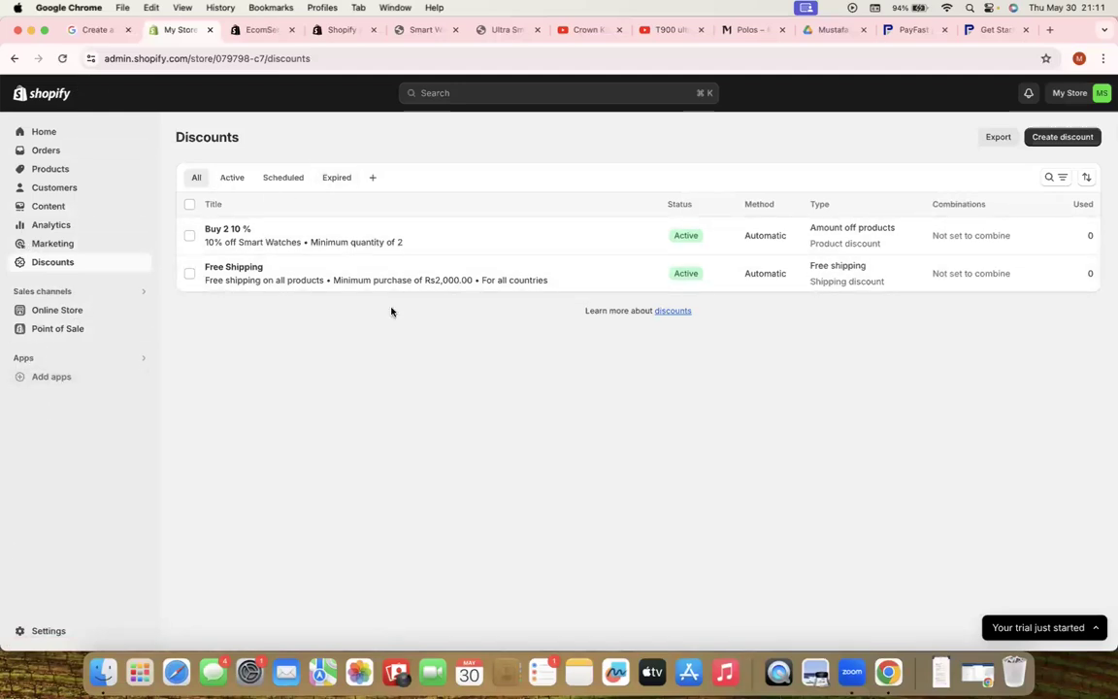
pyautogui.click(57, 311)
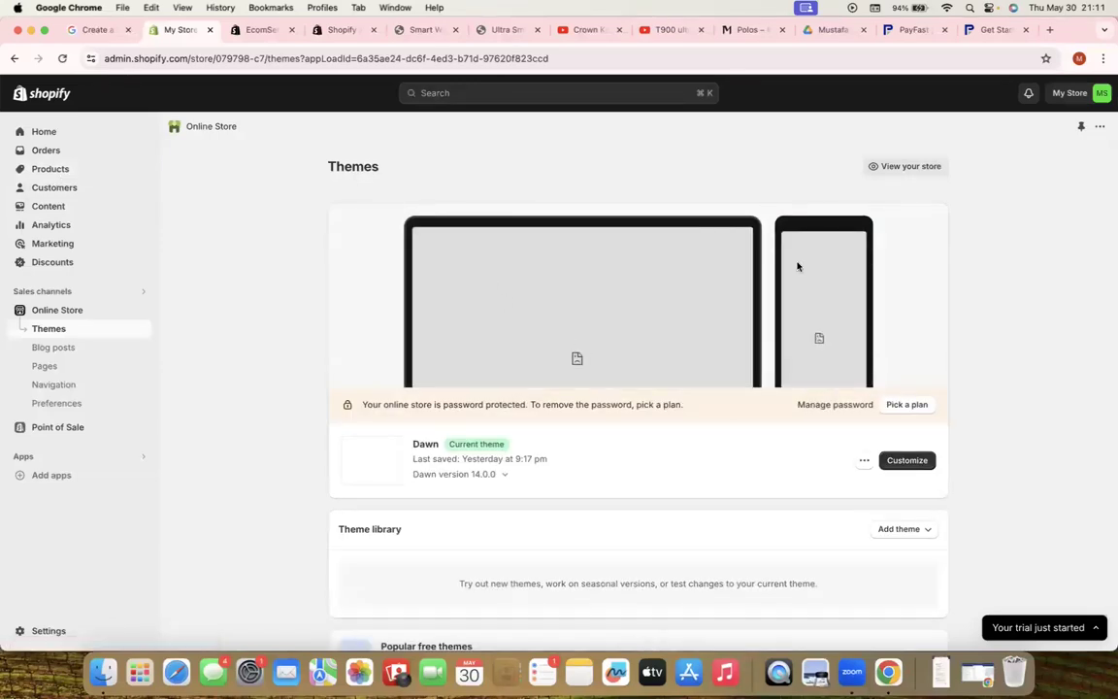
pyautogui.scroll(-1, 666, 399)
pyautogui.scroll(-5, 665, 399)
pyautogui.scroll(5, 663, 394)
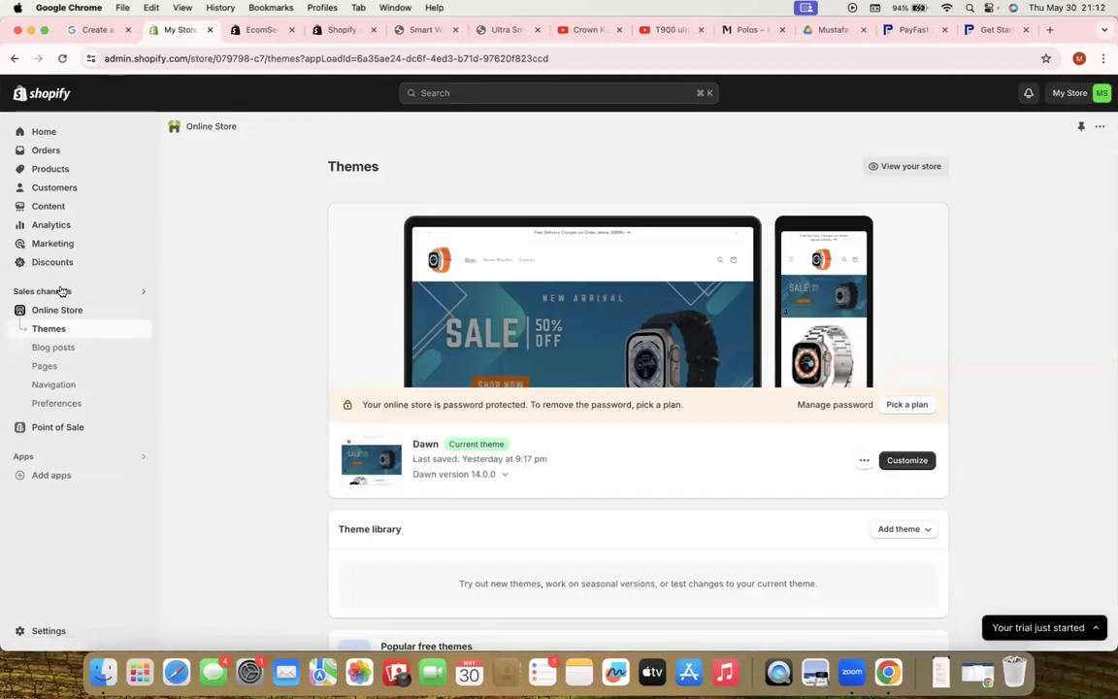
# Search the Shopify App Store for 'facebook and instagram' and open Meta's Facebook & Instagram listing
pyautogui.click(36, 455)
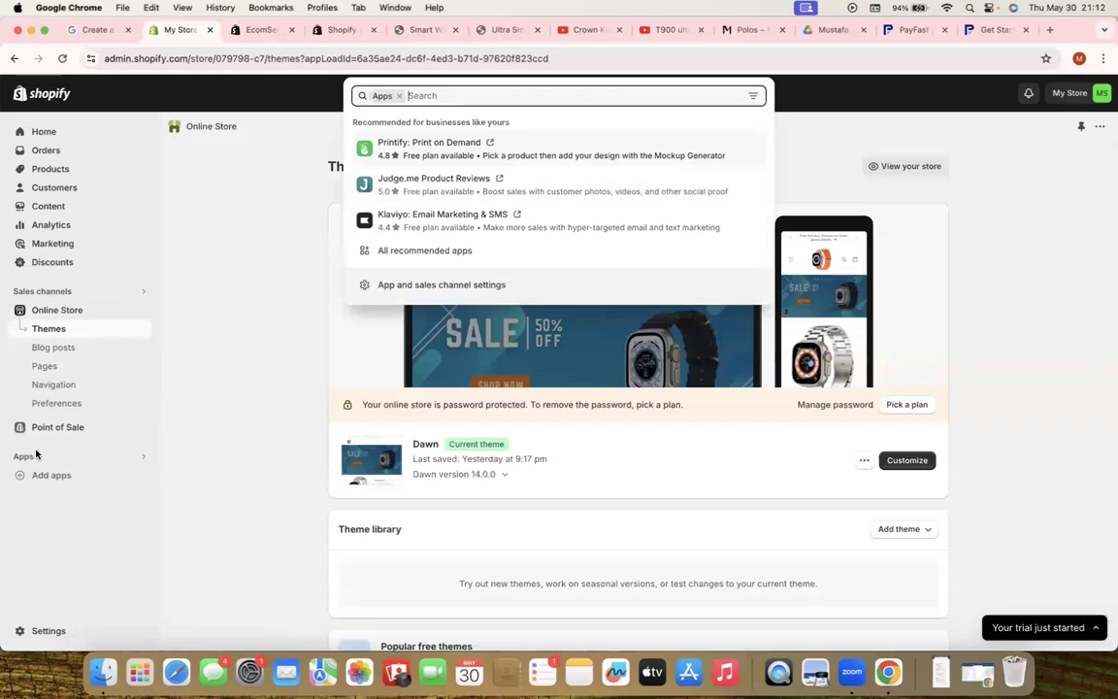
pyautogui.click(419, 285)
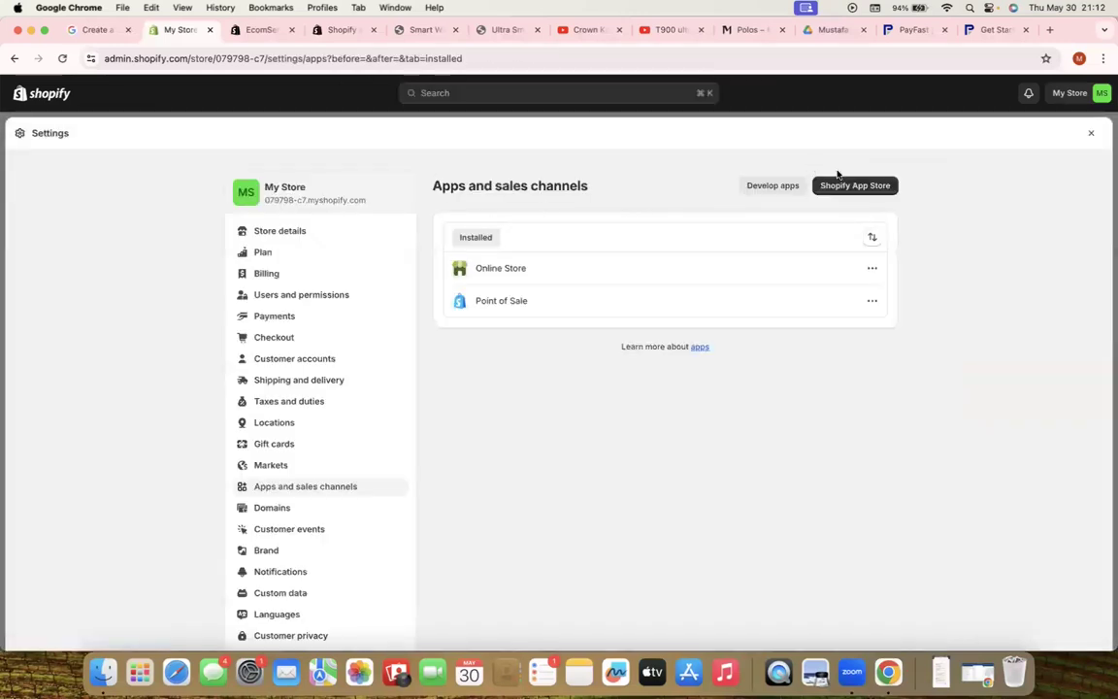
pyautogui.click(838, 183)
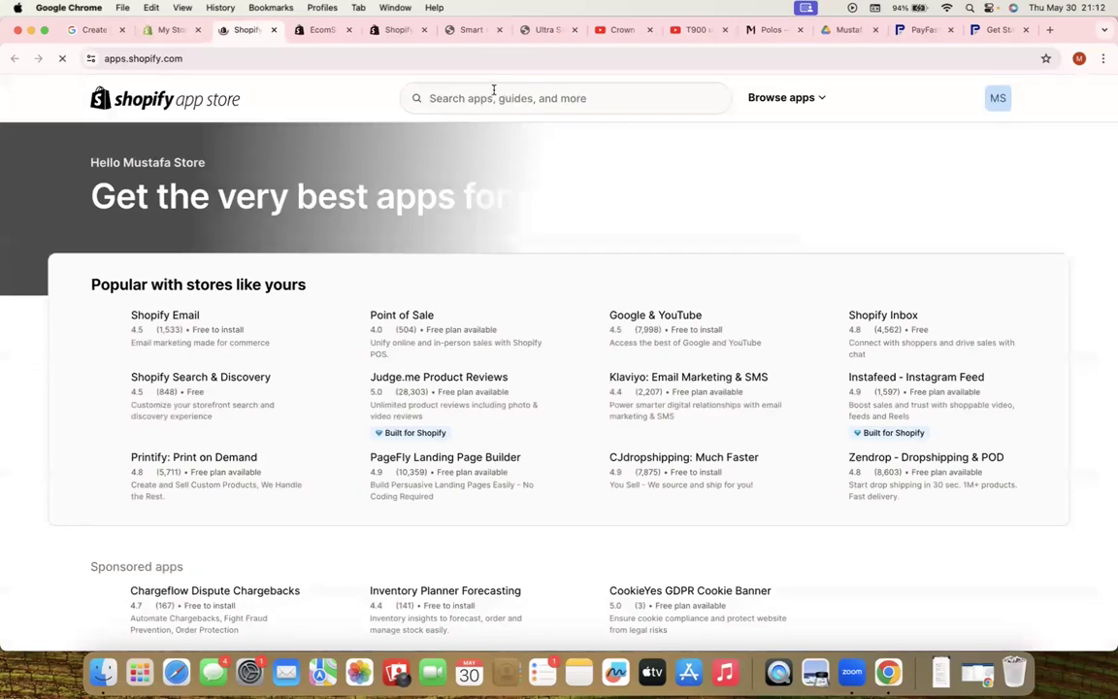
pyautogui.click(445, 93)
pyautogui.write('faceb')
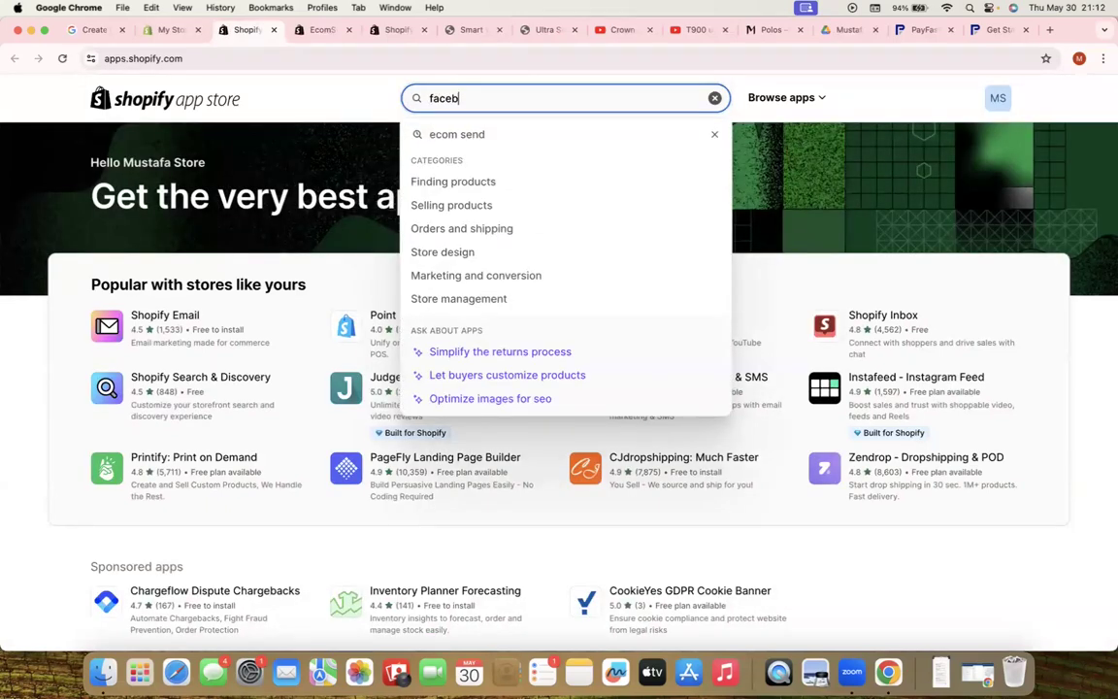
pyautogui.write('ook and instagram')
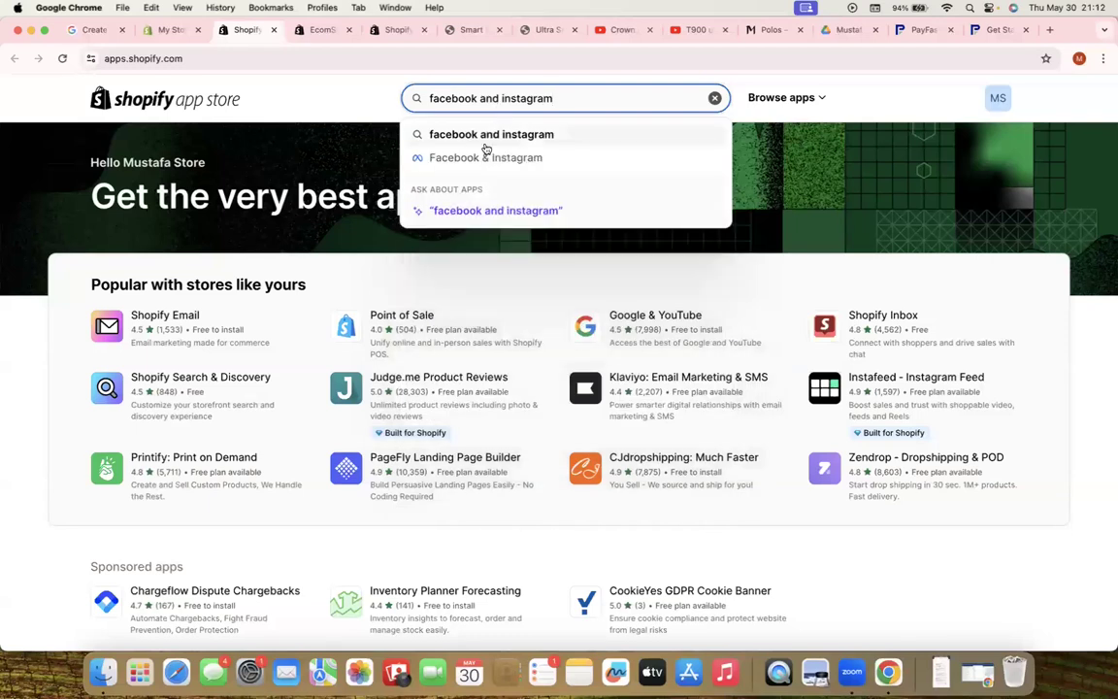
pyautogui.click(486, 154)
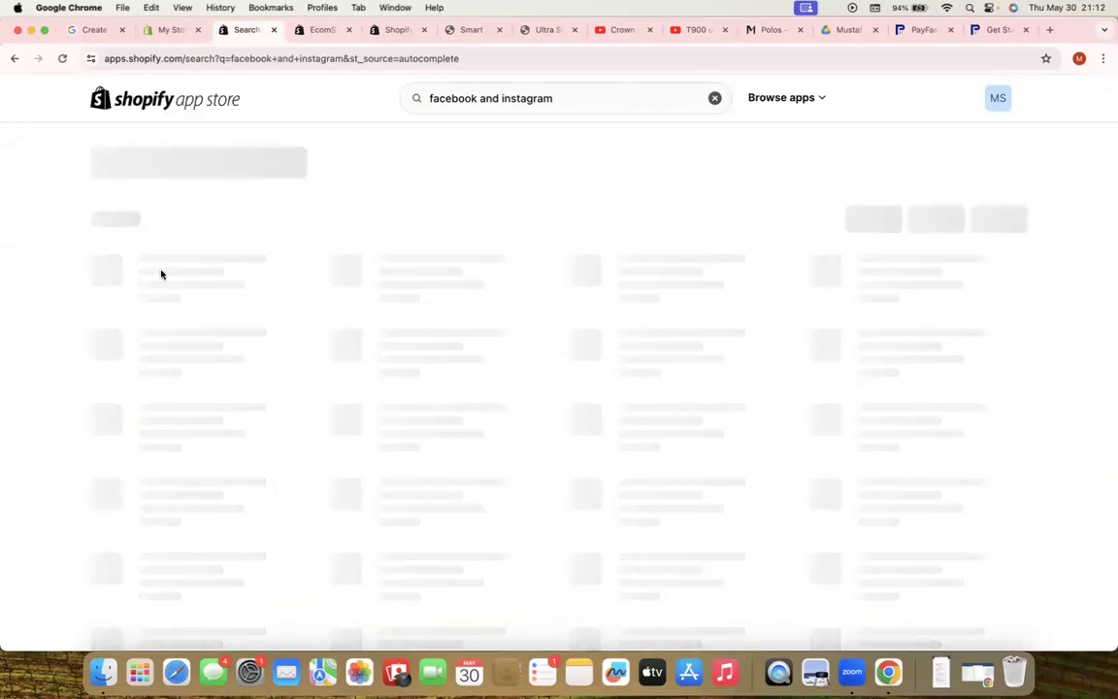
pyautogui.click(180, 332)
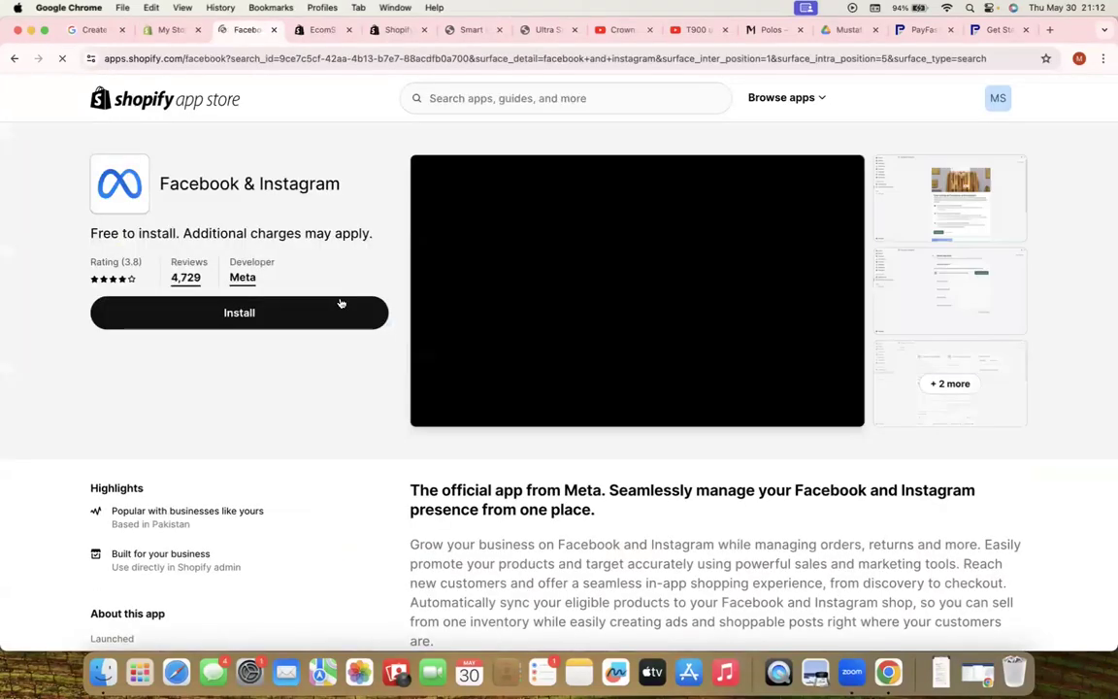
# Install the Facebook & Instagram app and start setting up Advantage+ catalogue ads
pyautogui.click(280, 323)
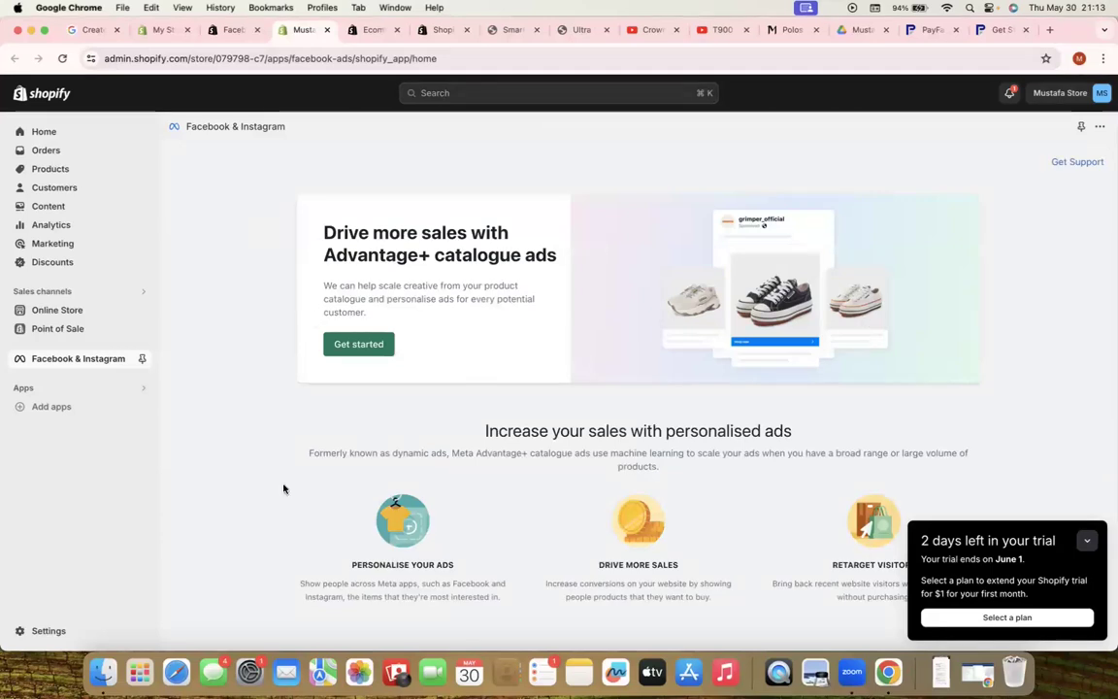
pyautogui.scroll(-1, 352, 444)
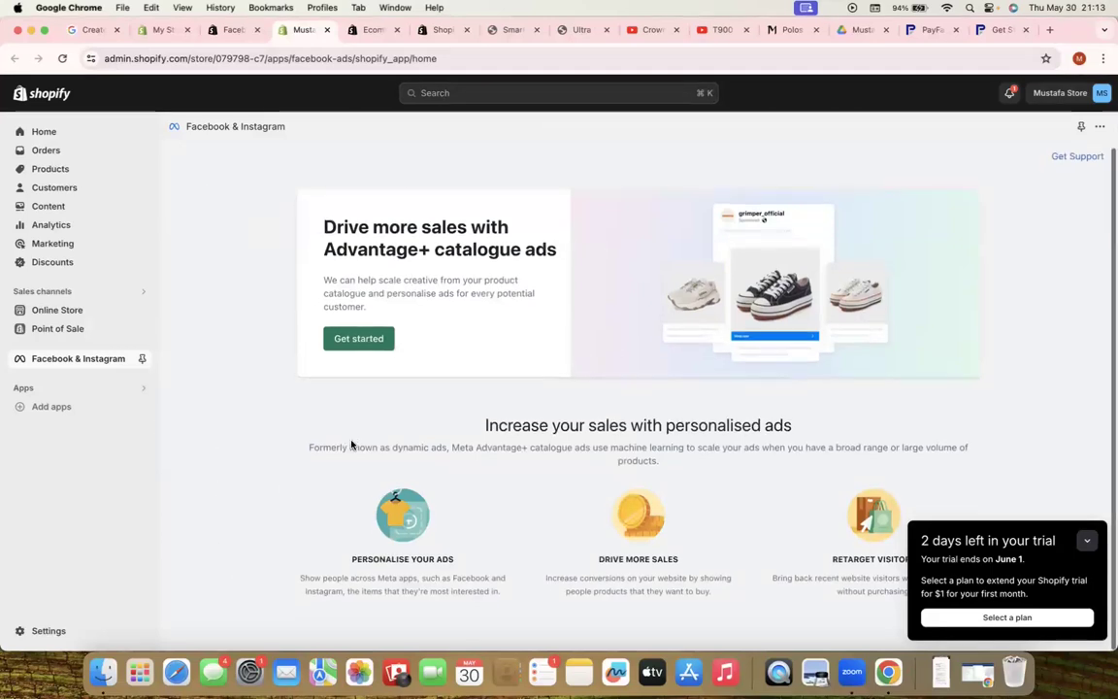
pyautogui.click(353, 343)
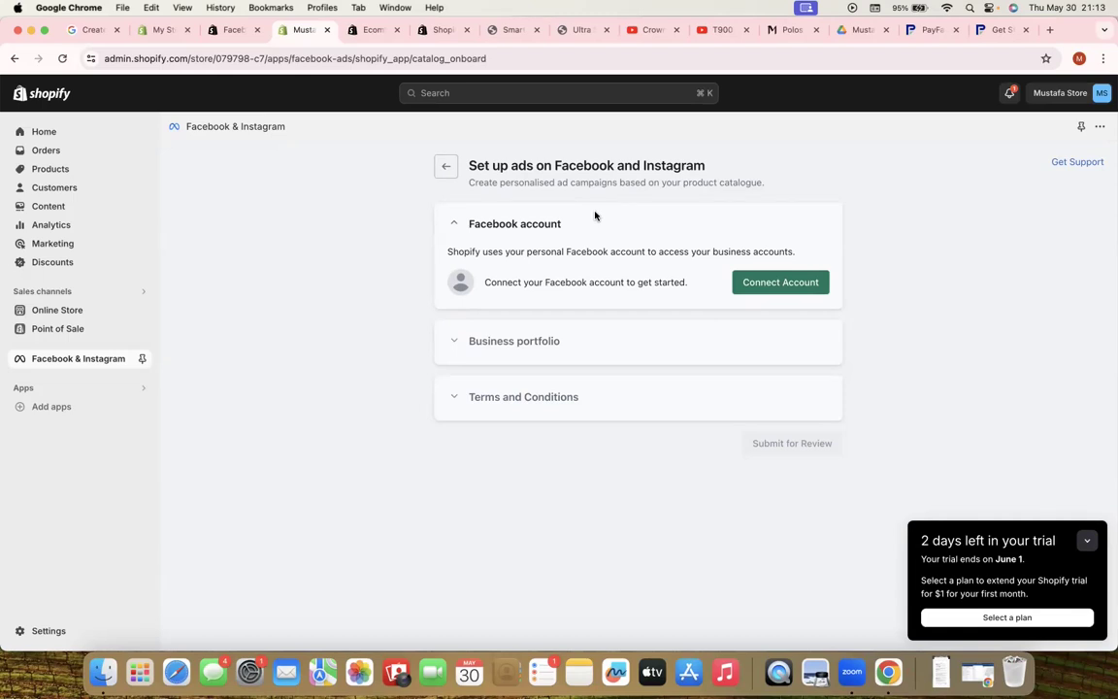
# Log in to Facebook with the account password and continue to link the account
pyautogui.click(778, 282)
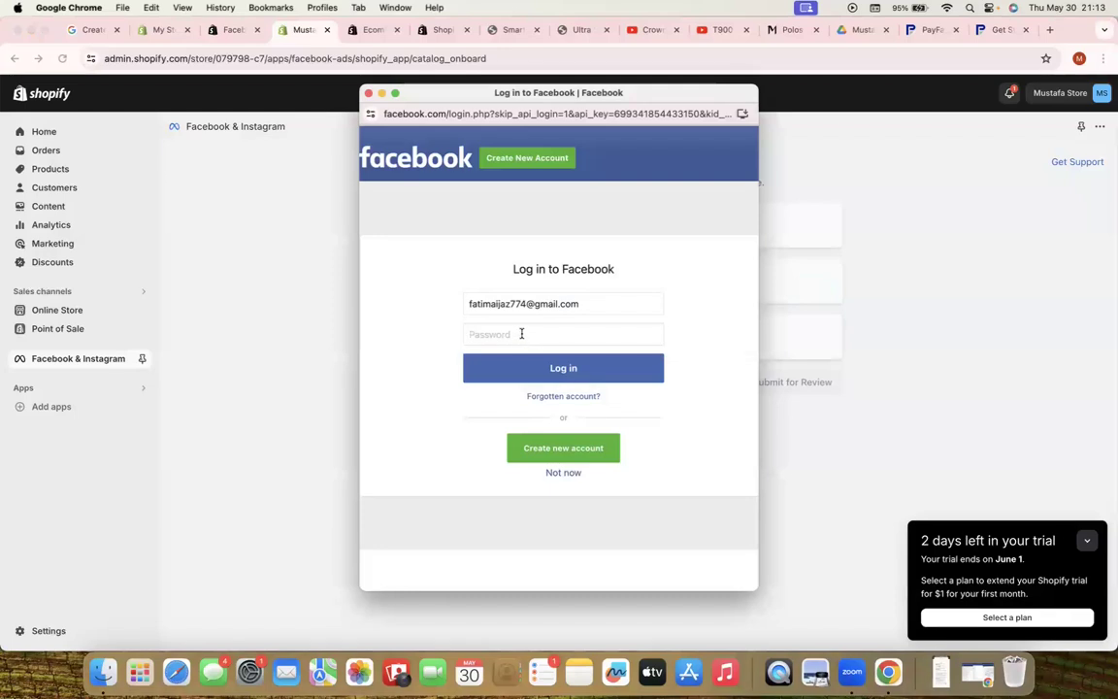
pyautogui.press('super+v')
pyautogui.press('Return')
pyautogui.click(700, 157)
pyautogui.click(541, 497)
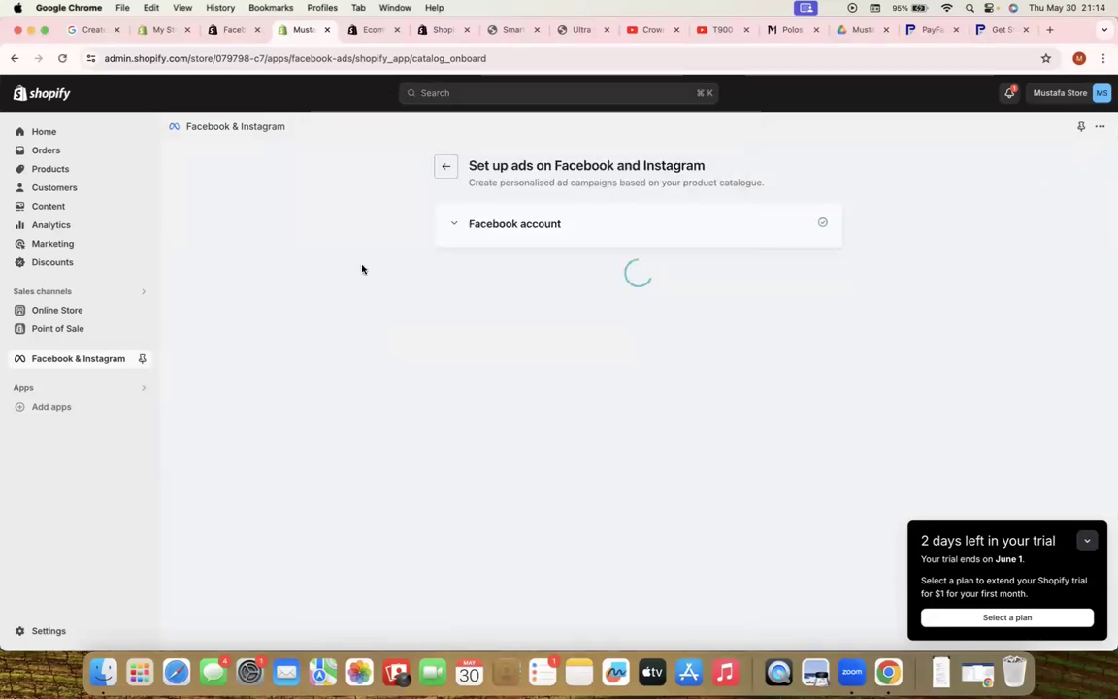
# Check the connected Facebook account section and scroll through the available business portfolios
pyautogui.click(514, 224)
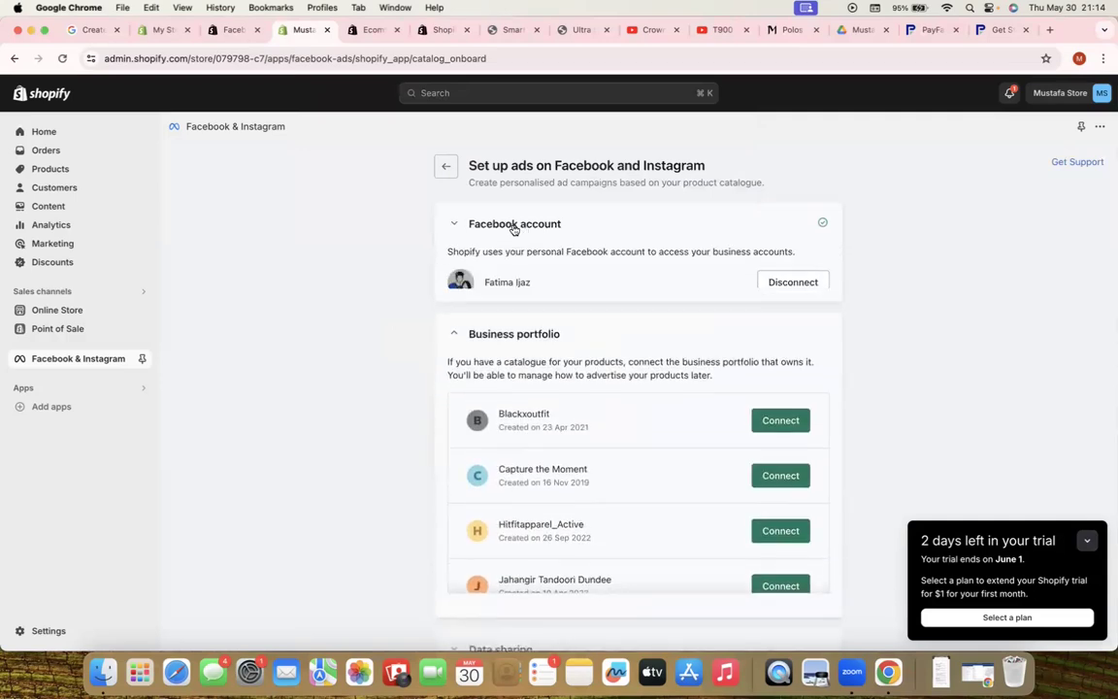
pyautogui.click(515, 224)
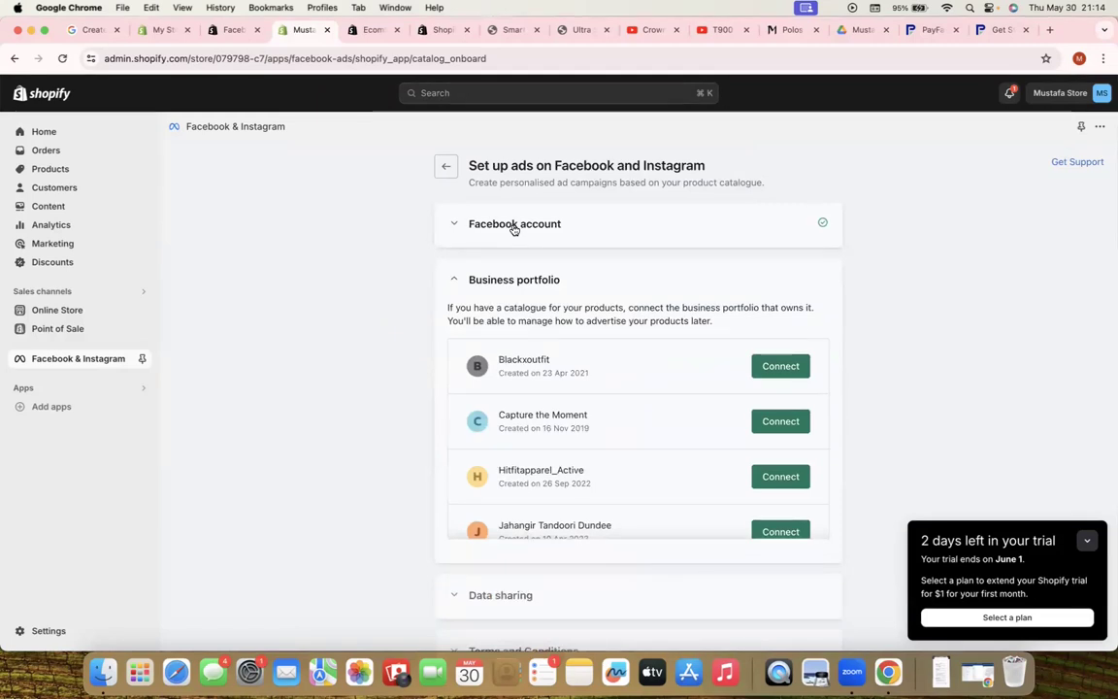
pyautogui.scroll(-10, 551, 354)
pyautogui.scroll(10, 549, 353)
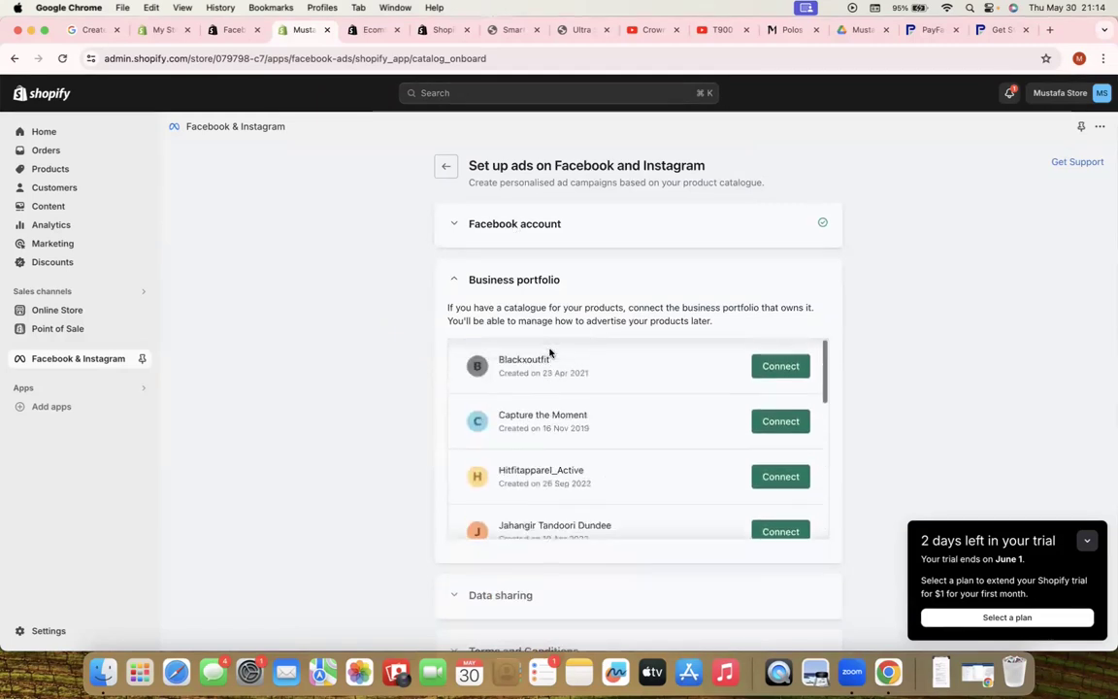
pyautogui.scroll(-10, 564, 476)
pyautogui.scroll(10, 565, 479)
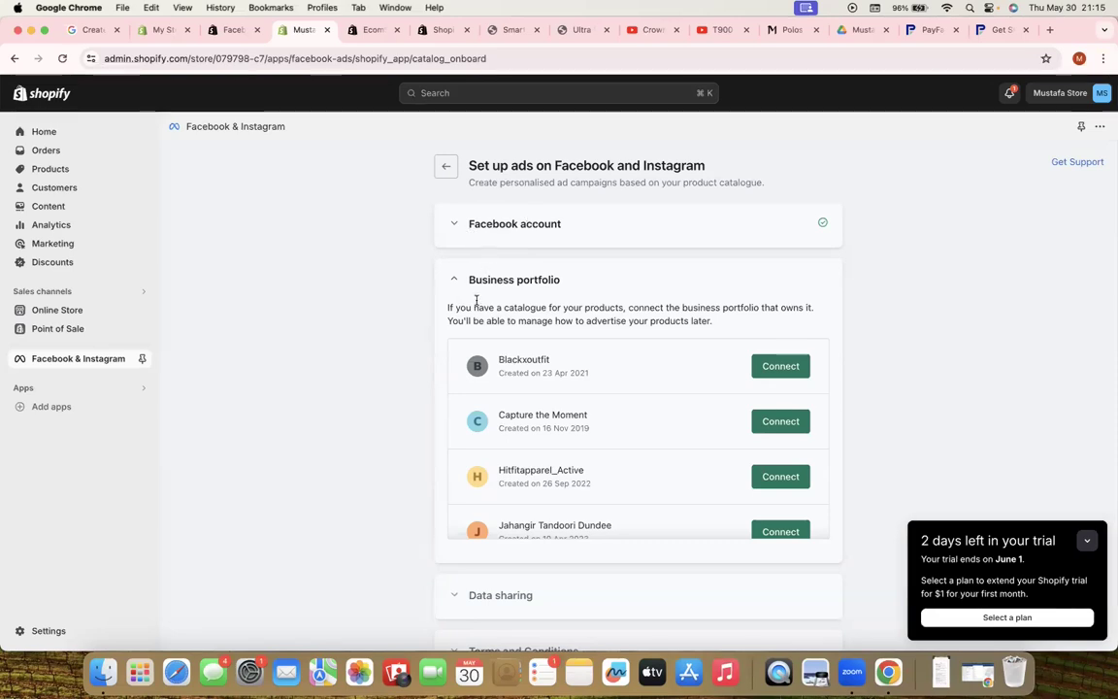
pyautogui.scroll(-10, 558, 436)
pyautogui.scroll(10, 560, 388)
pyautogui.scroll(-2, 523, 368)
pyautogui.scroll(2, 486, 408)
pyautogui.click(452, 224)
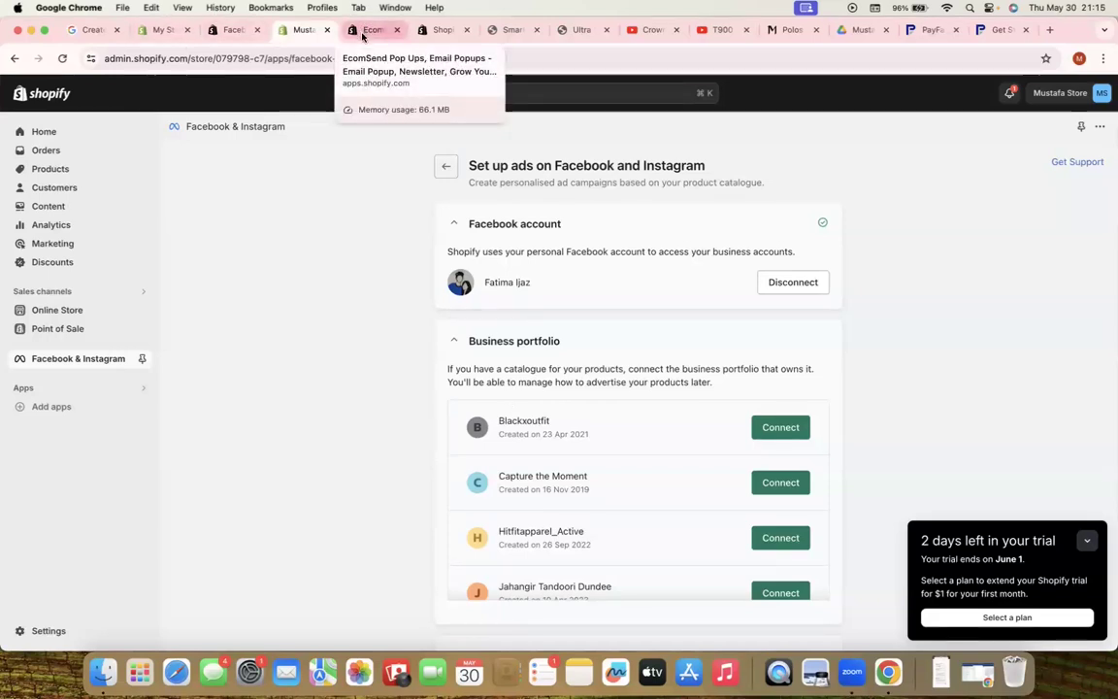
# Google 'create business portfolio' and open Meta's help article on creating one
pyautogui.click(363, 36)
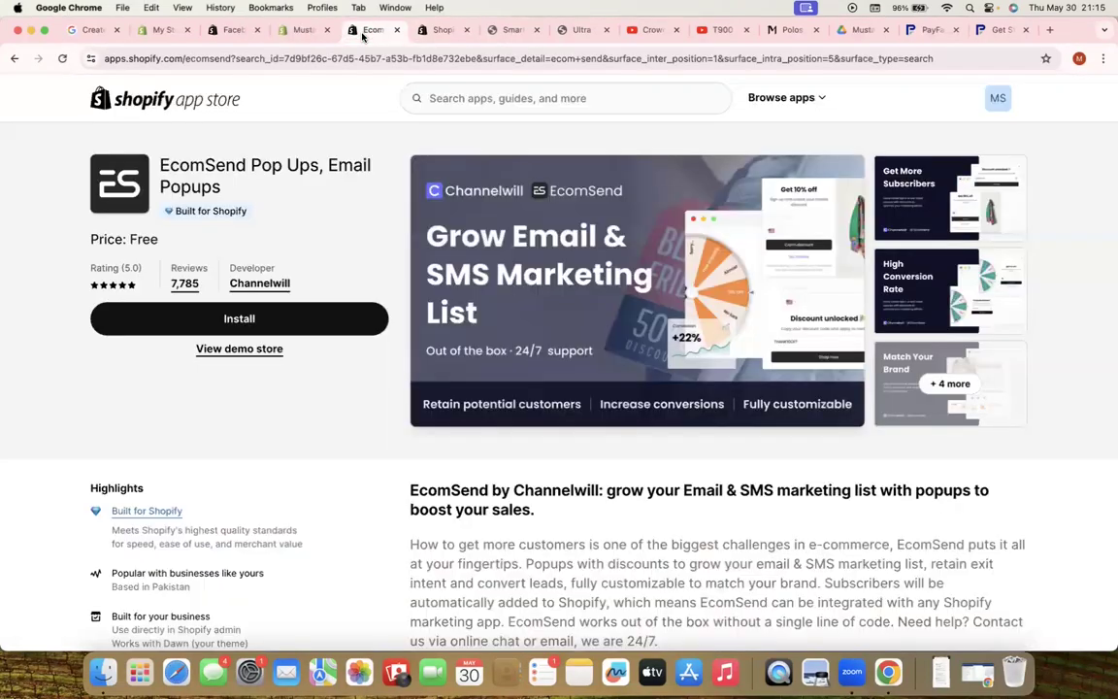
pyautogui.click(291, 59)
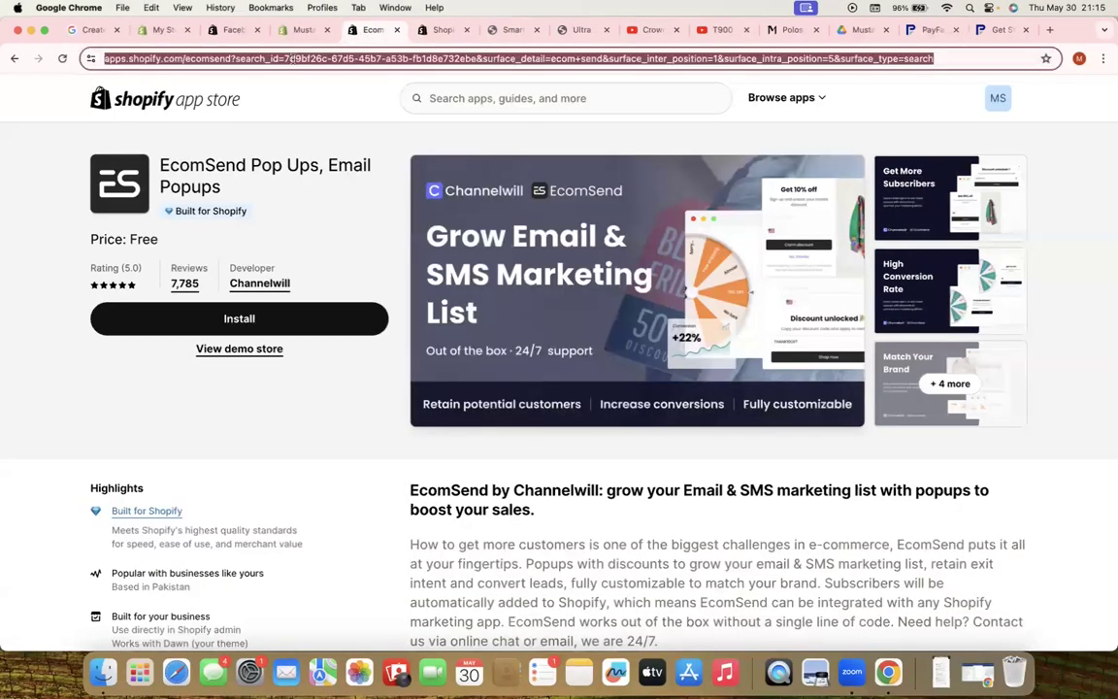
pyautogui.write('create b')
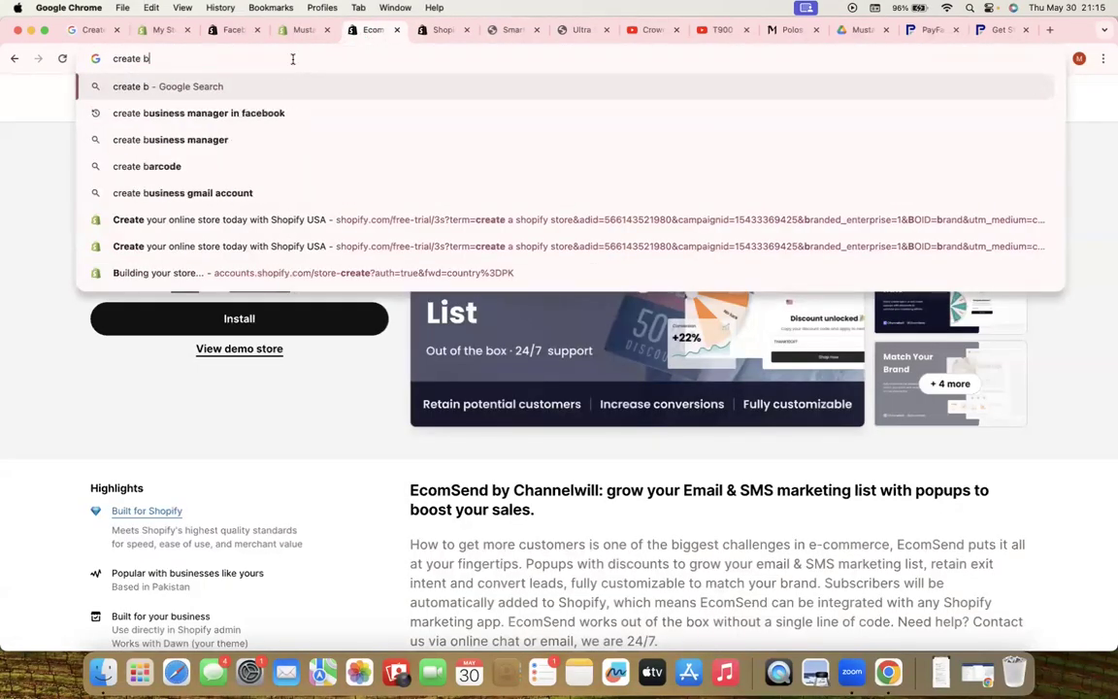
pyautogui.write('usiness portfo')
pyautogui.press('BackSpace')
pyautogui.press('BackSpace')
pyautogui.write('ortfolio')
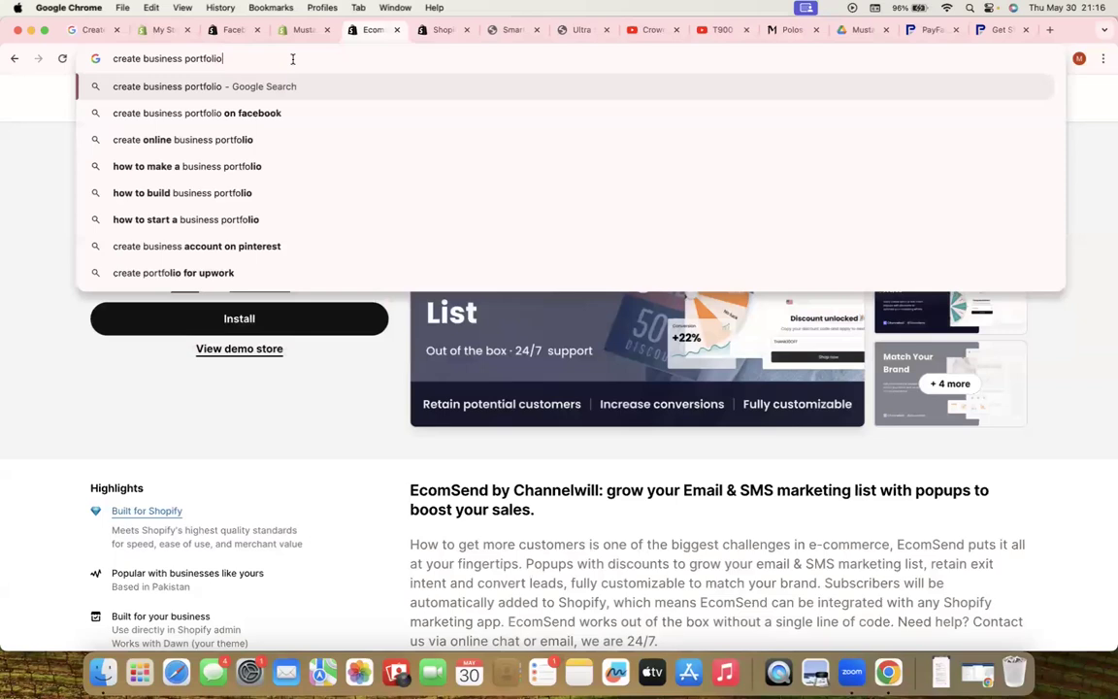
pyautogui.press('Return')
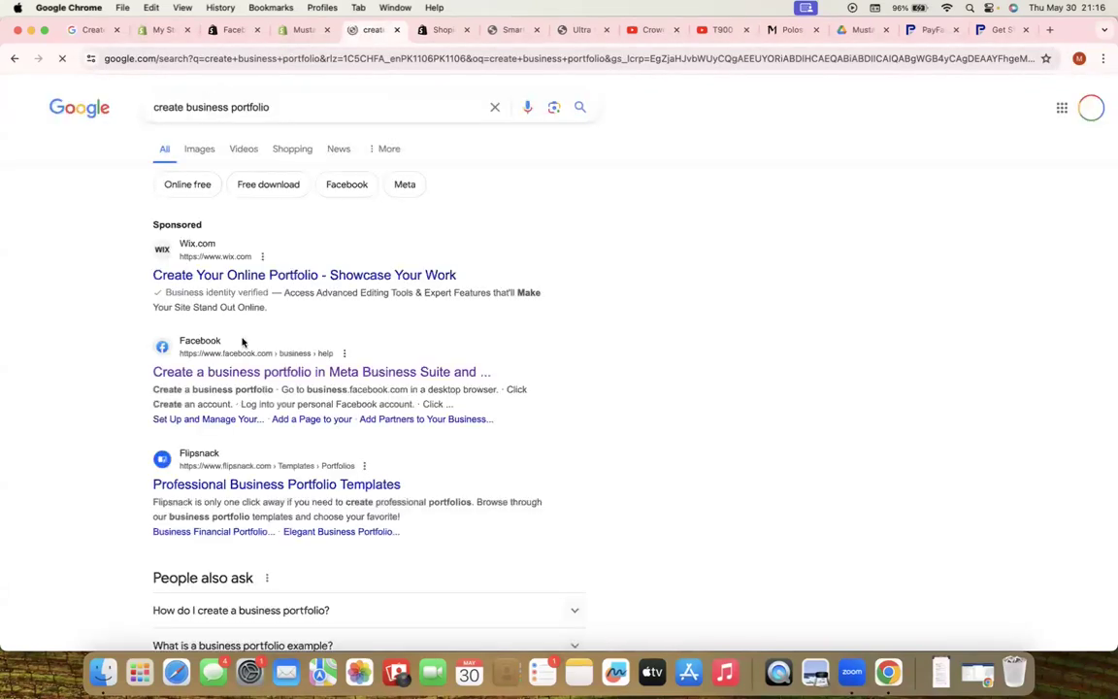
pyautogui.click(233, 371)
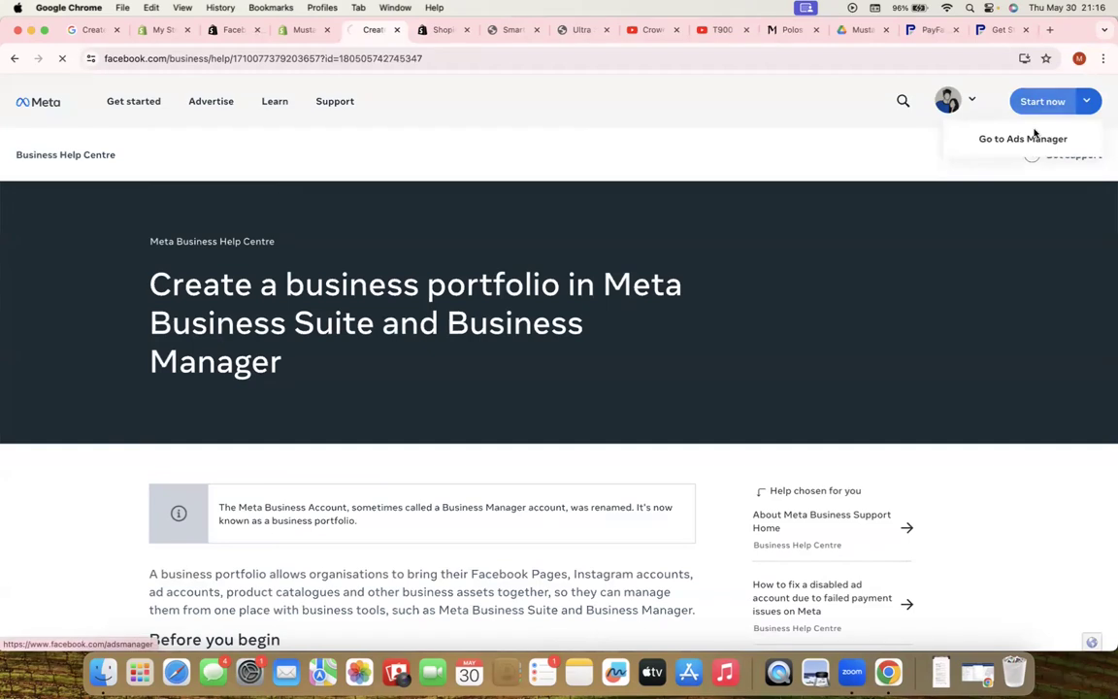
# Go to Meta Ads Manager and show the accounts and business portfolios list
pyautogui.click(1038, 103)
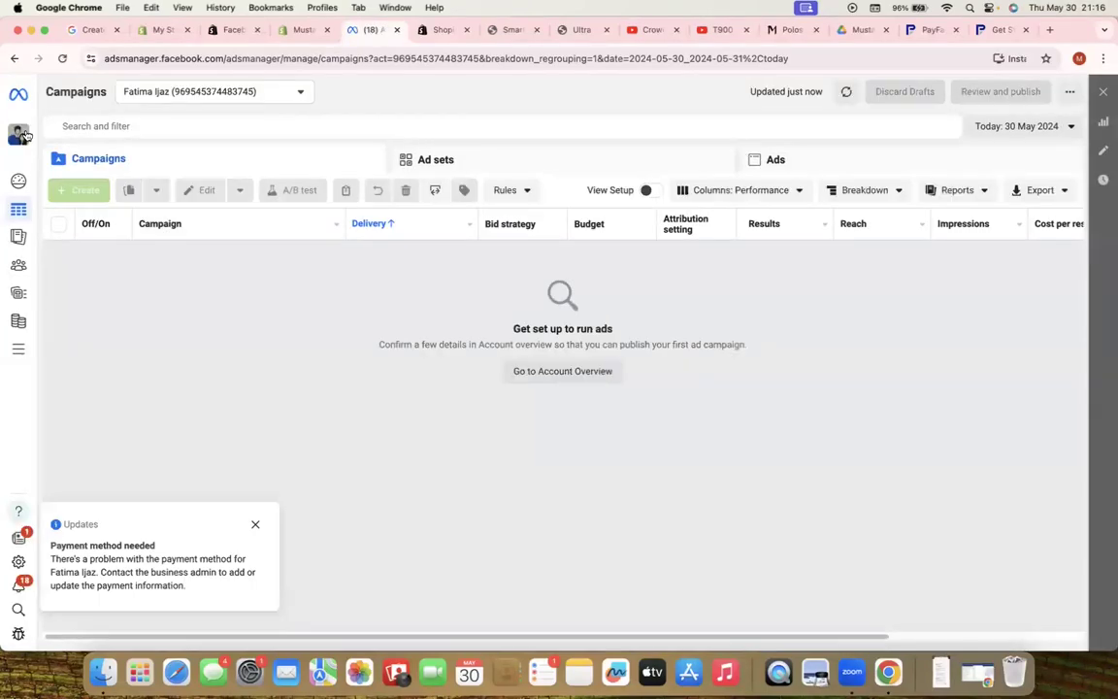
pyautogui.click(17, 137)
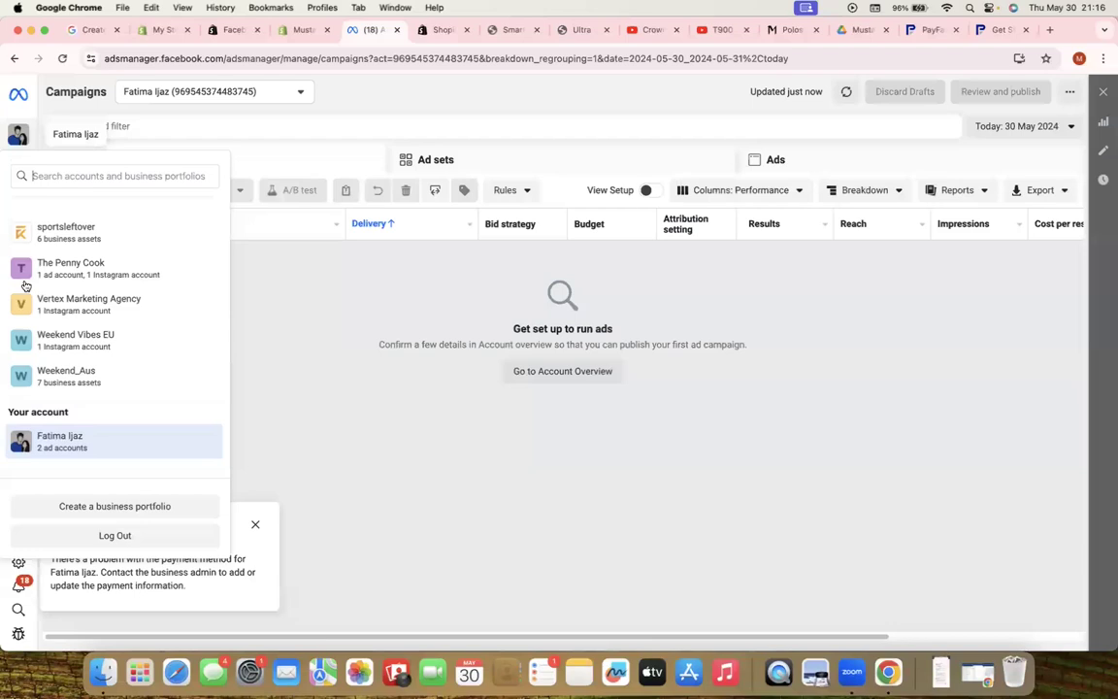
# Start a new business portfolio named 'MYSTAFA ECOM' with the admin's first name and surname
pyautogui.click(70, 508)
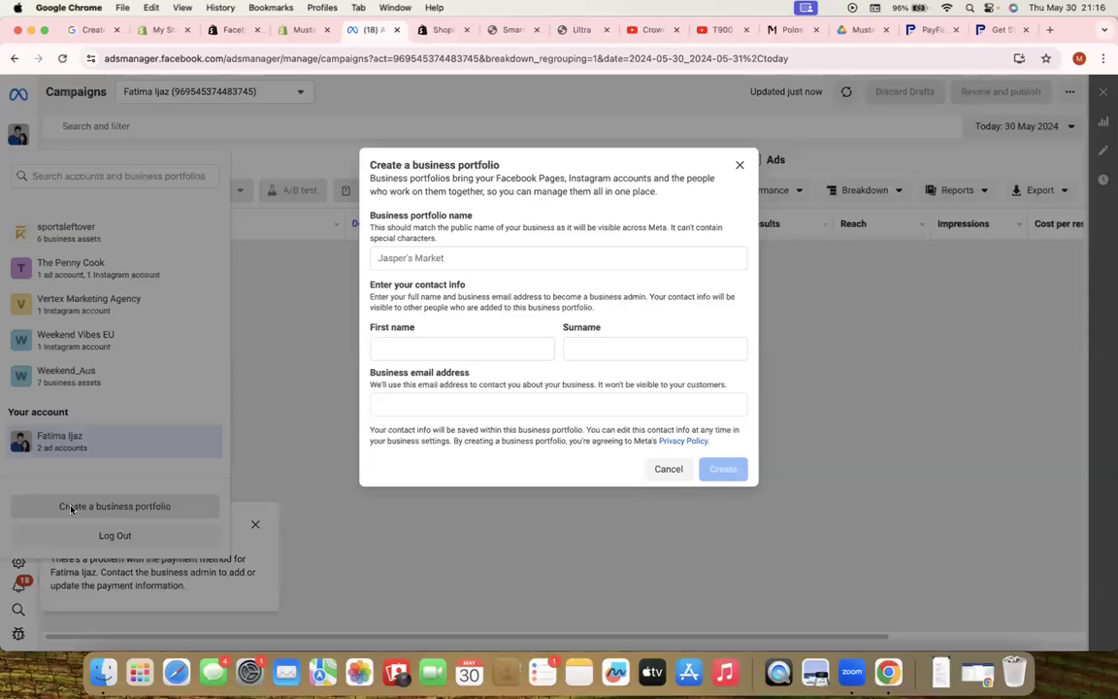
pyautogui.click(407, 268)
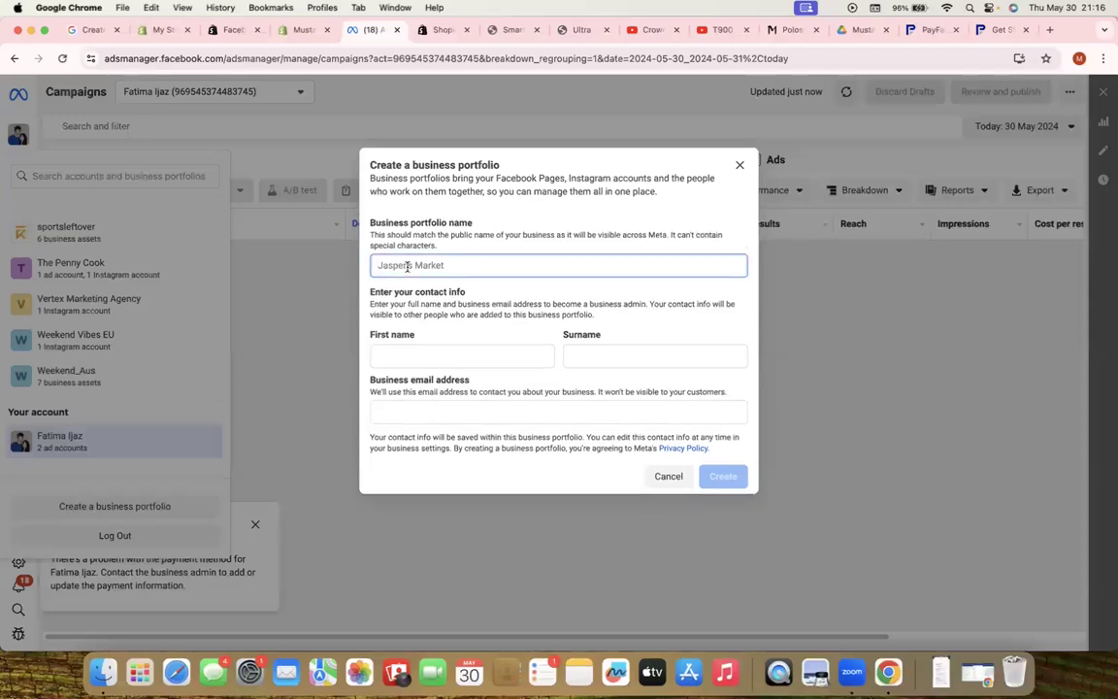
pyautogui.write('MYSTAFA ECOM')
pyautogui.press('Tab')
pyautogui.write('MUSTAFAA')
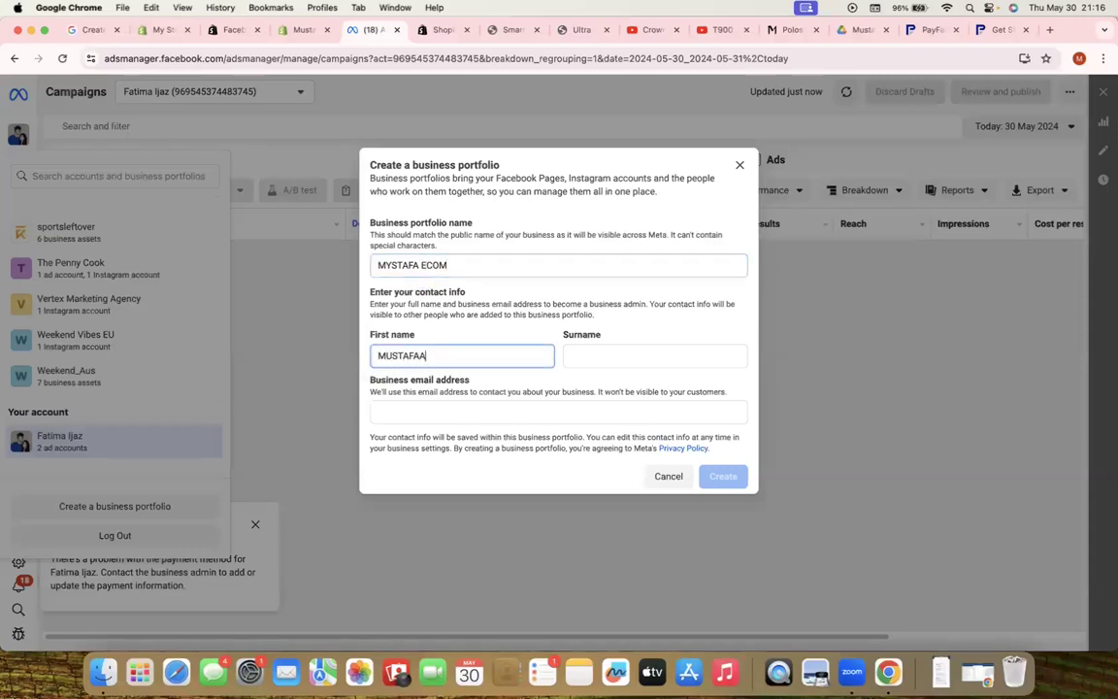
pyautogui.press('Tab')
pyautogui.write('AHMAD1')
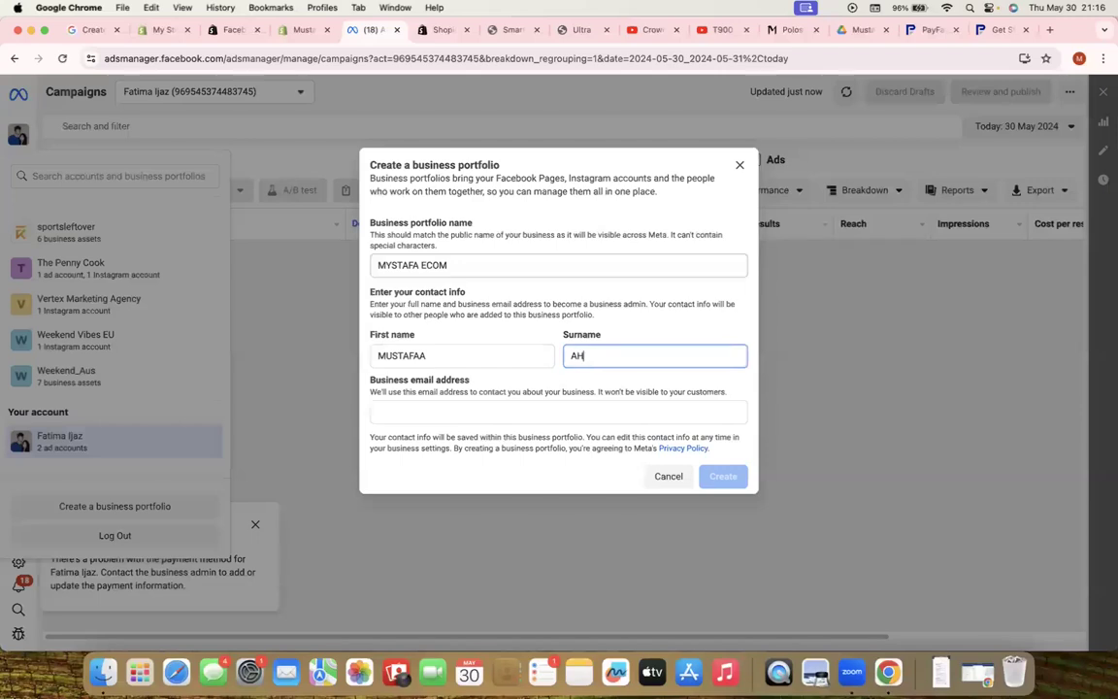
# Enter the admin's business email, then close the form without submitting
pyautogui.press('Tab')
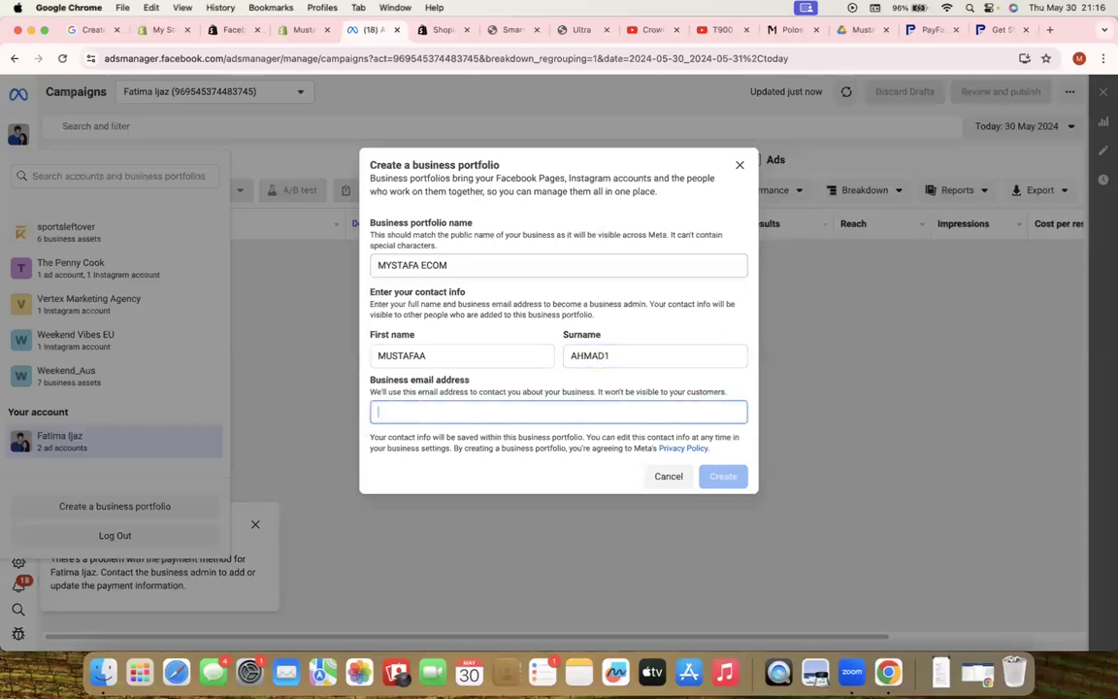
pyautogui.press('Tab')
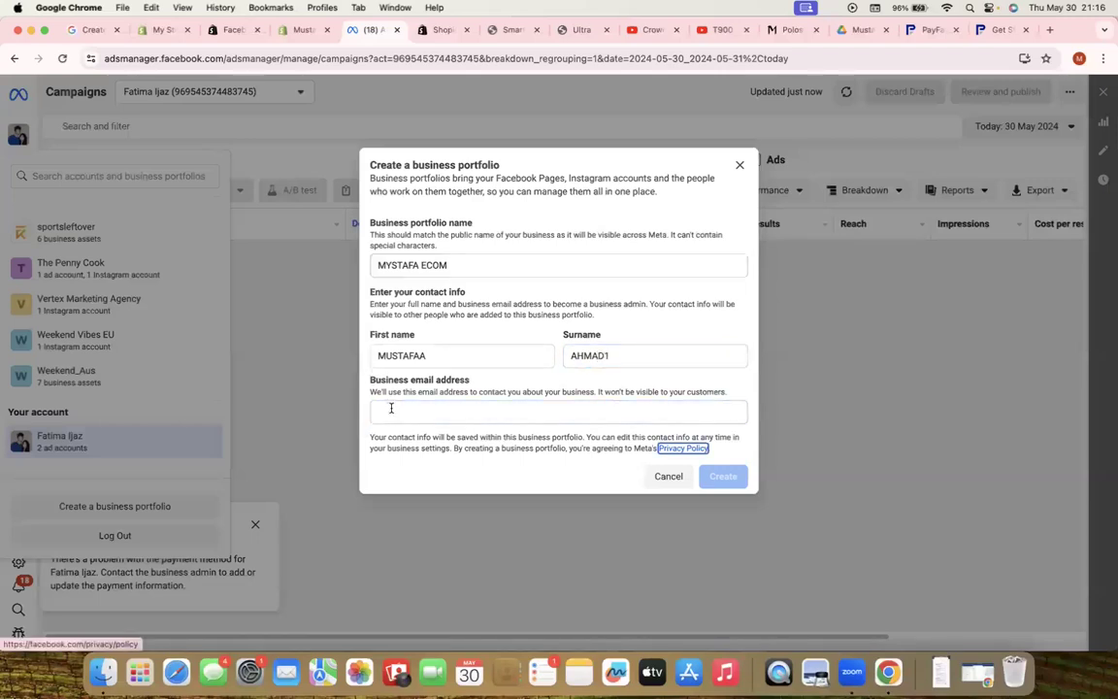
pyautogui.click(391, 408)
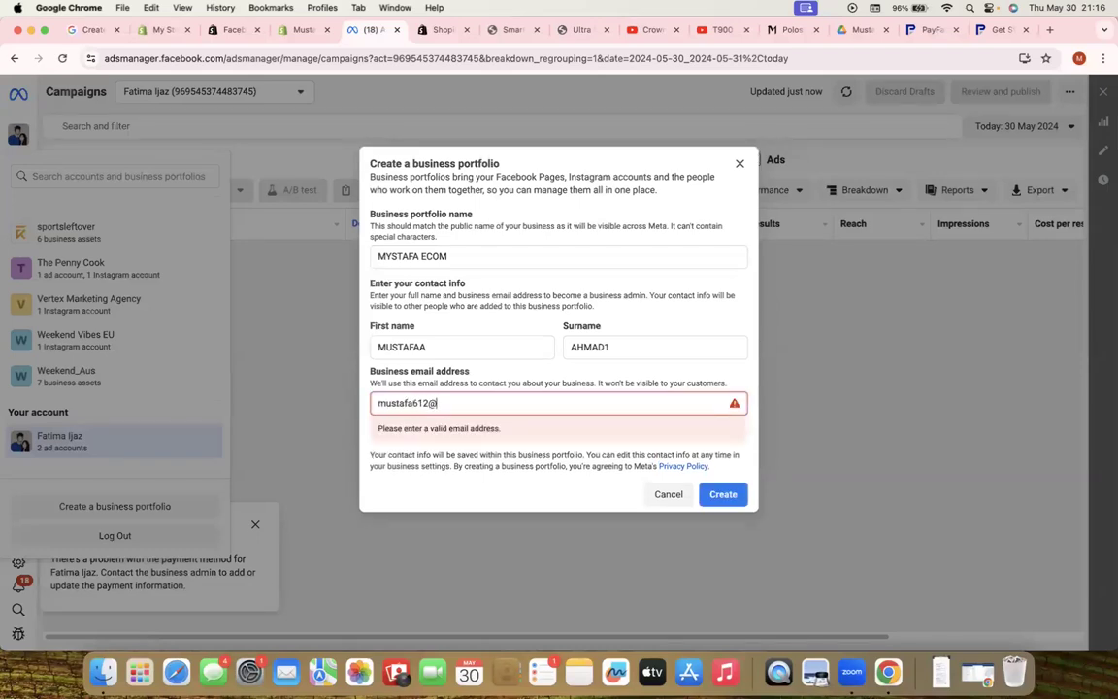
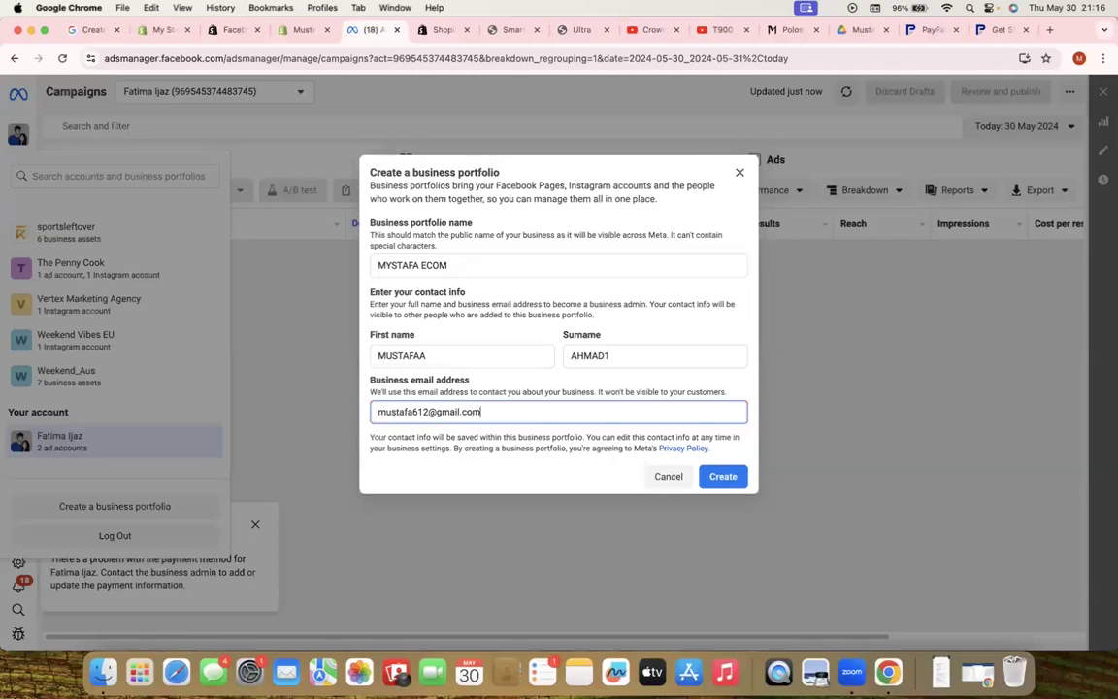
pyautogui.click(470, 475)
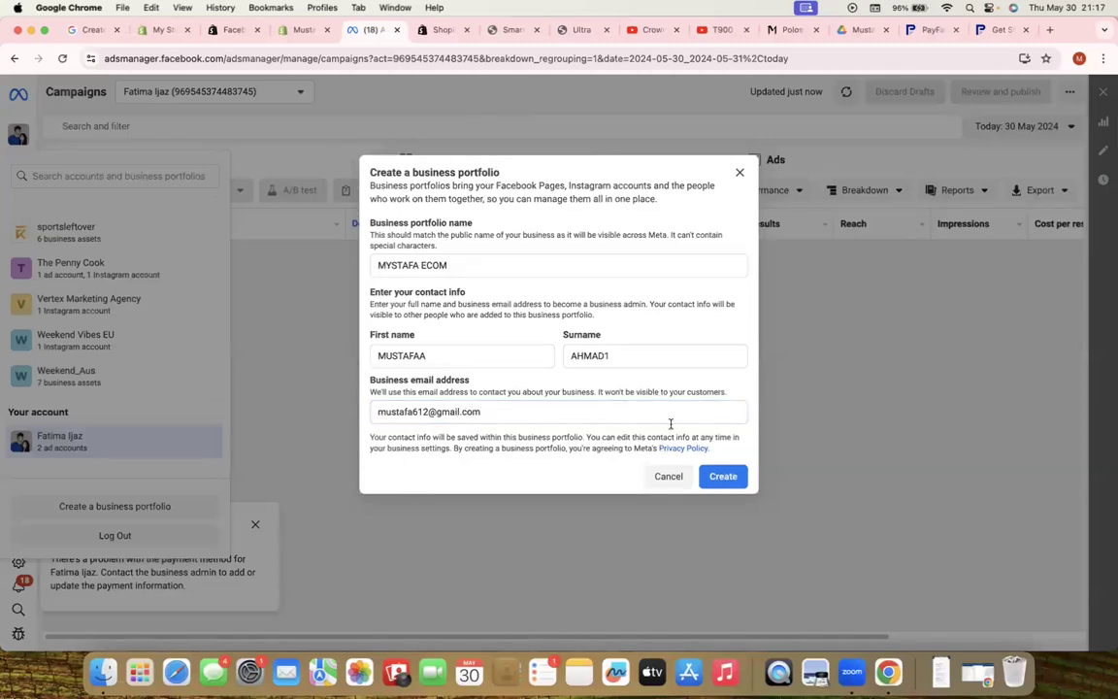
pyautogui.click(741, 173)
pyautogui.scroll(10, 78, 291)
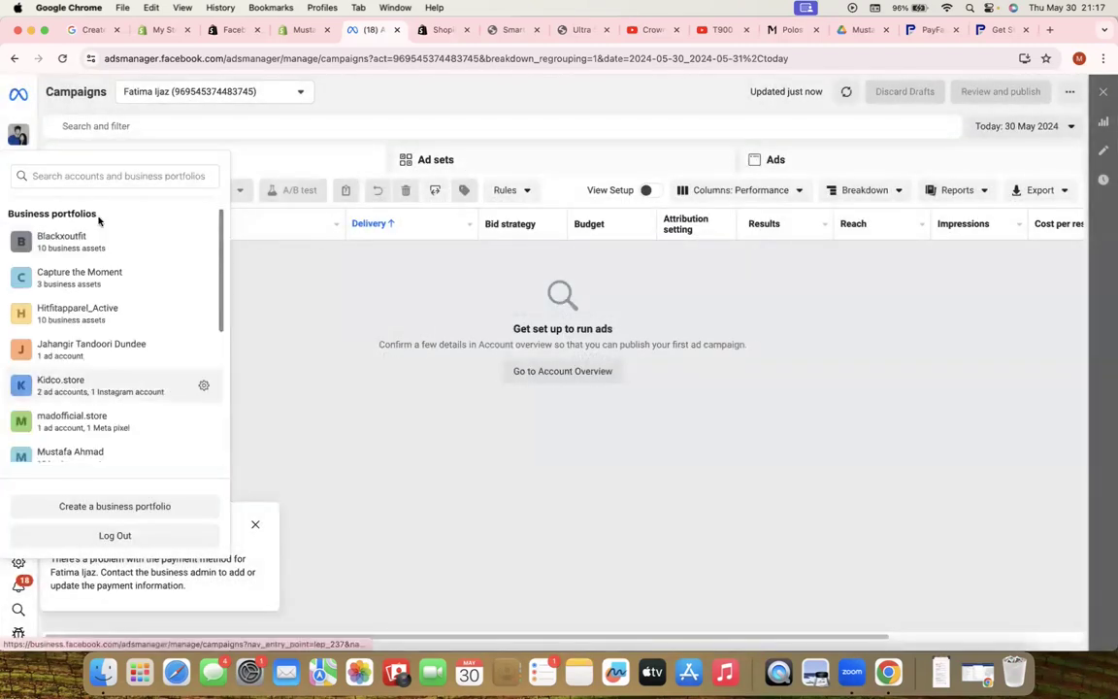
# Back in Shopify's Facebook & Instagram setup, connect the Blackxoutfit business portfolio
pyautogui.click(293, 31)
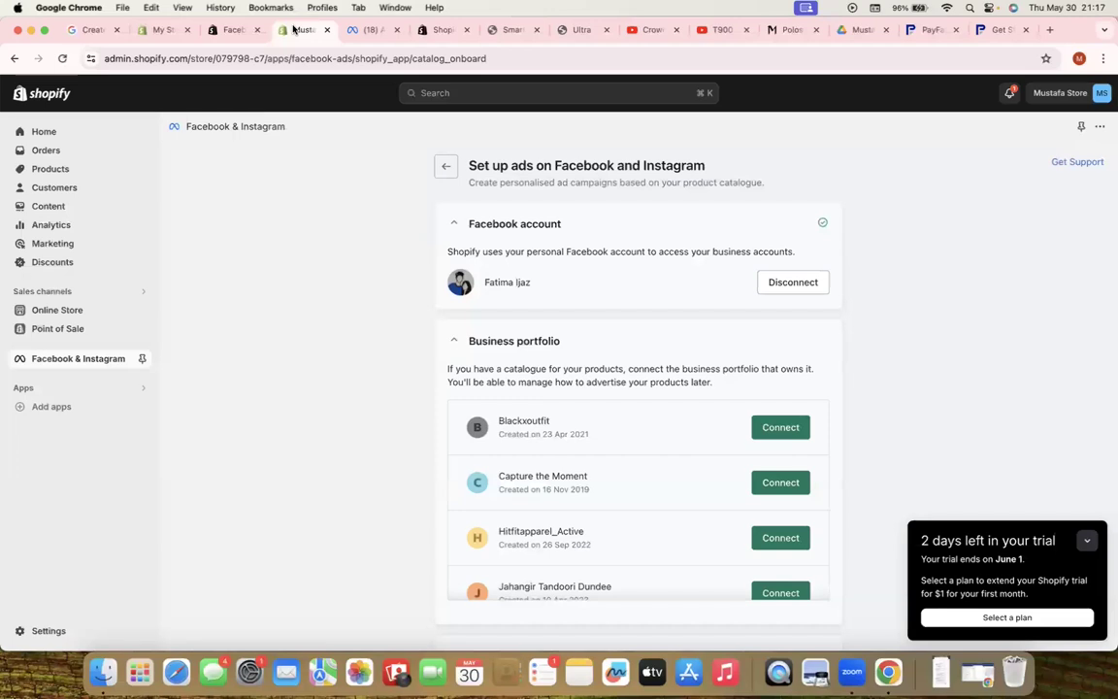
pyautogui.scroll(-5, 511, 499)
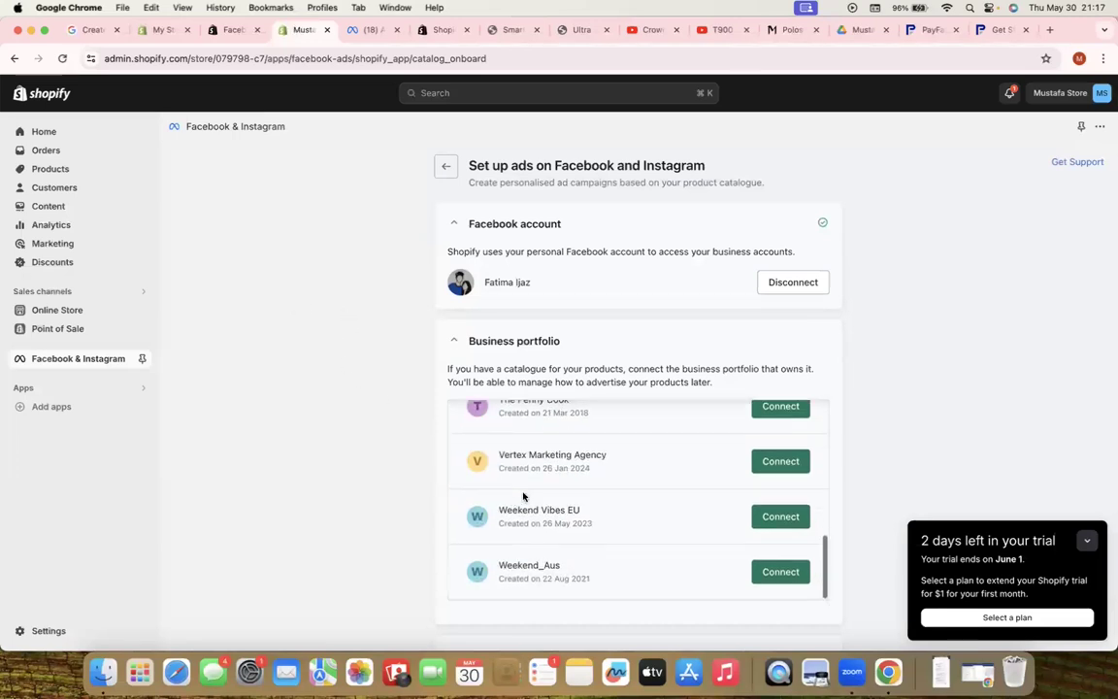
pyautogui.scroll(5, 539, 450)
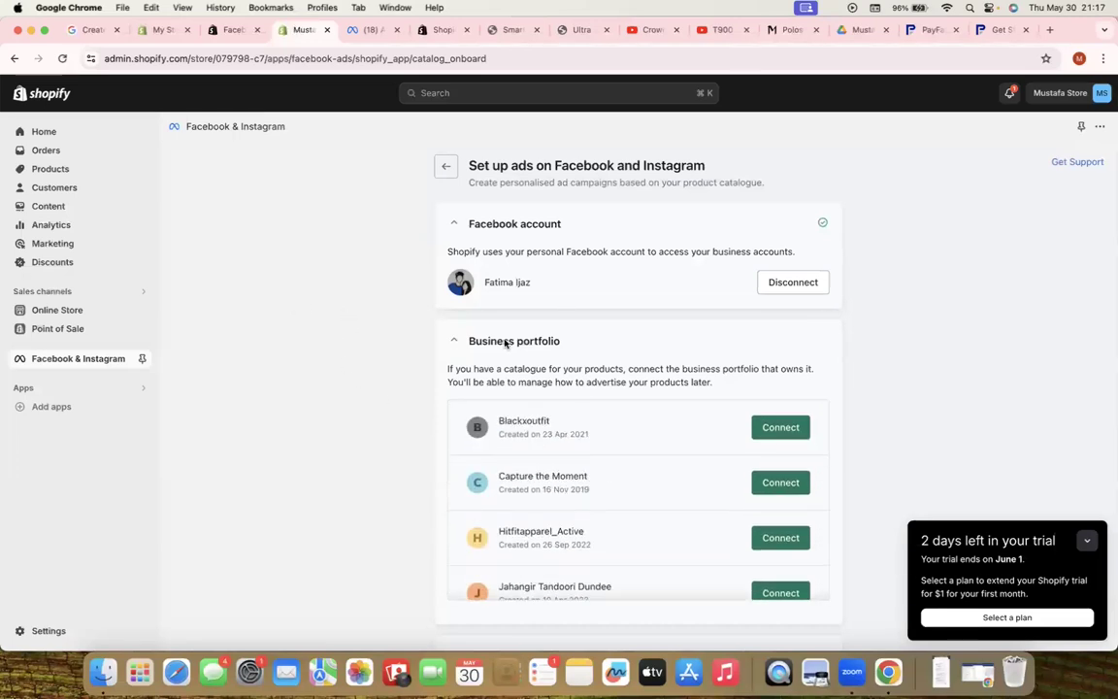
pyautogui.click(775, 427)
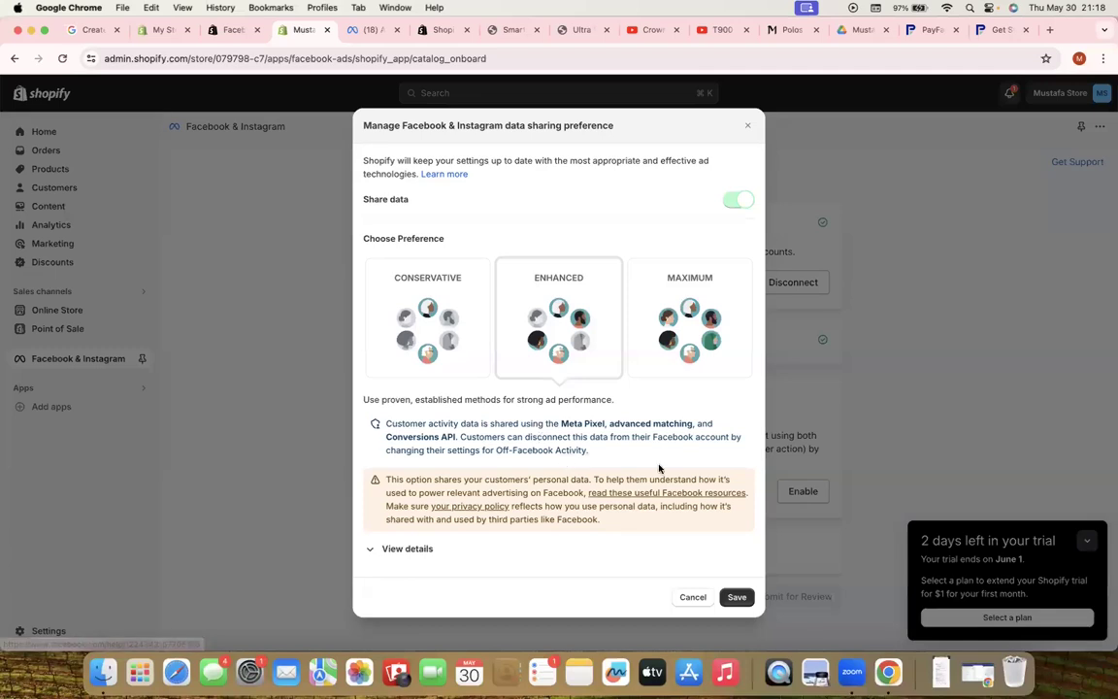
# Save the Enhanced data sharing preference and choose to create a new Meta pixel
pyautogui.click(735, 598)
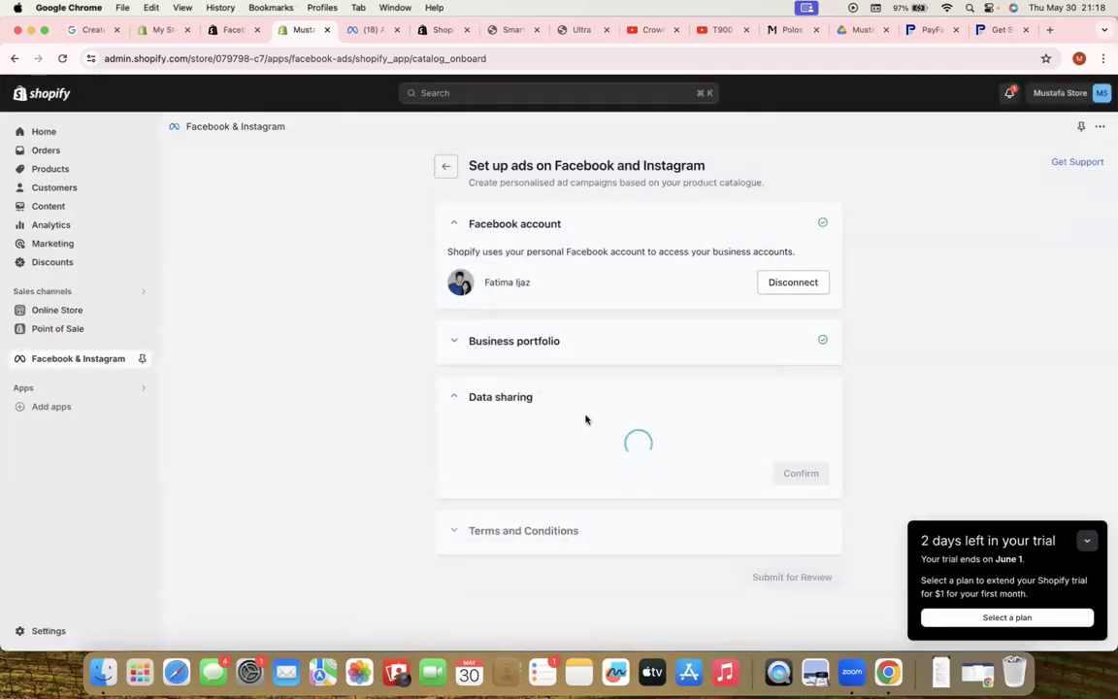
pyautogui.scroll(-3, 556, 369)
pyautogui.scroll(-1, 556, 369)
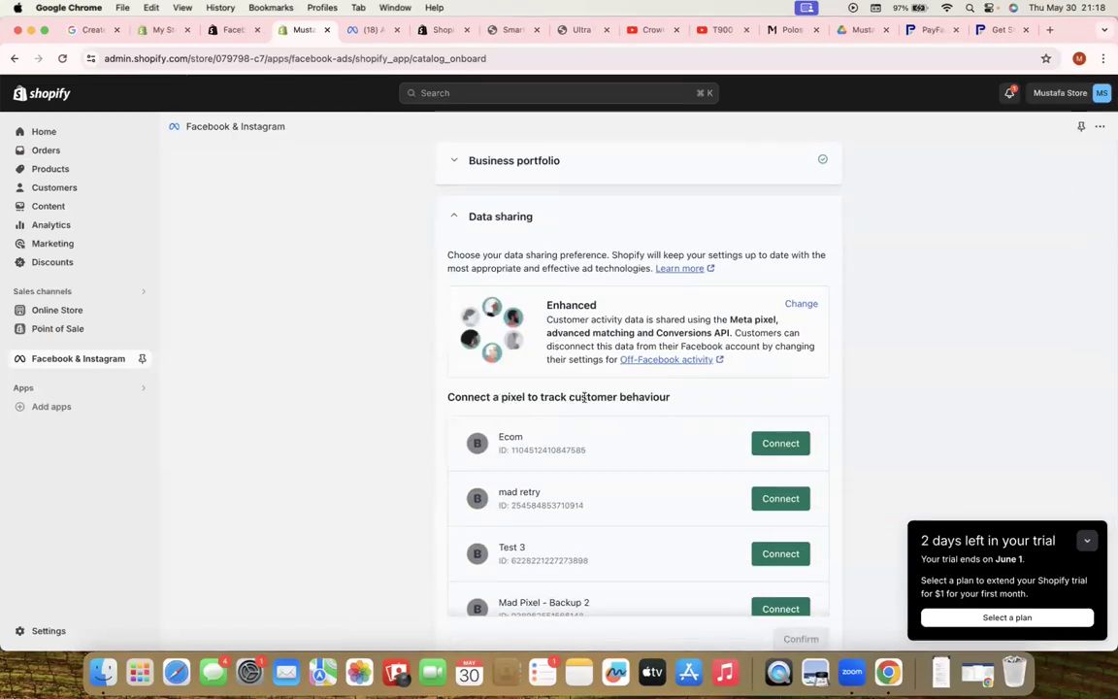
pyautogui.moveTo(667, 396); pyautogui.dragTo(444, 398)
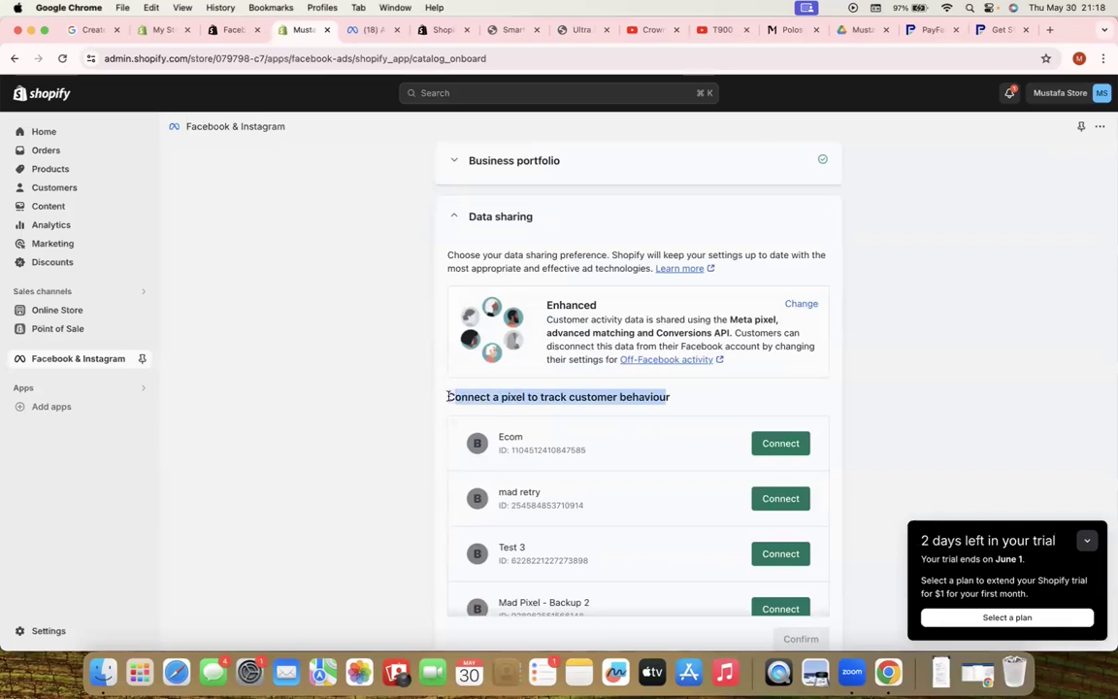
pyautogui.click(410, 461)
pyautogui.scroll(-5, 643, 519)
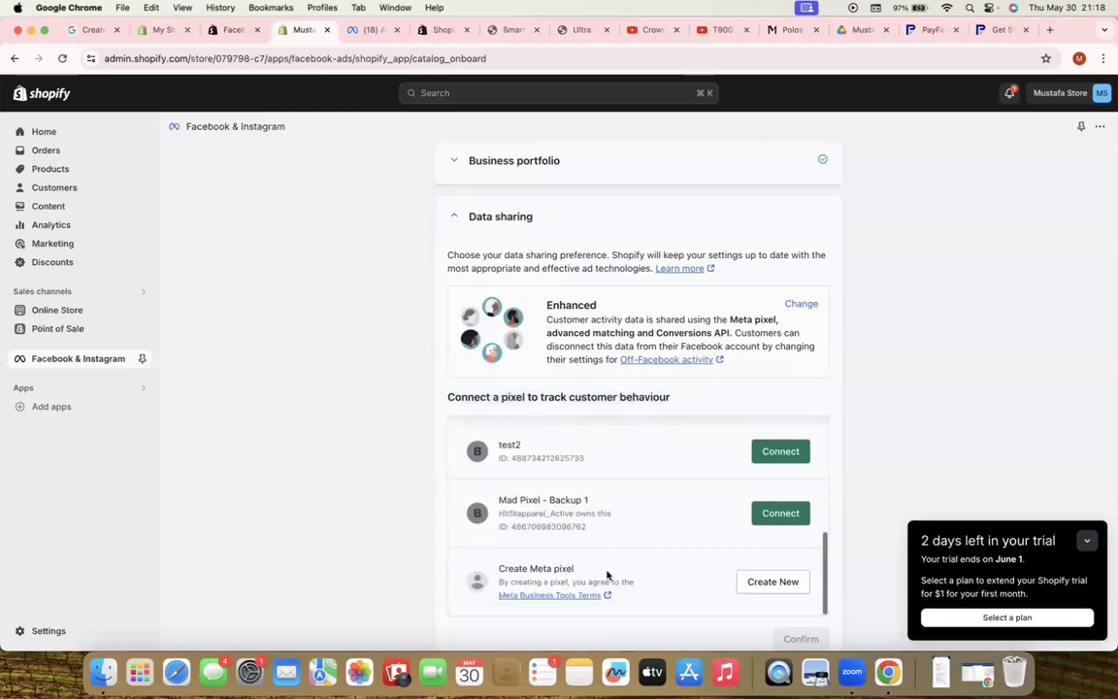
pyautogui.moveTo(498, 569); pyautogui.dragTo(575, 570)
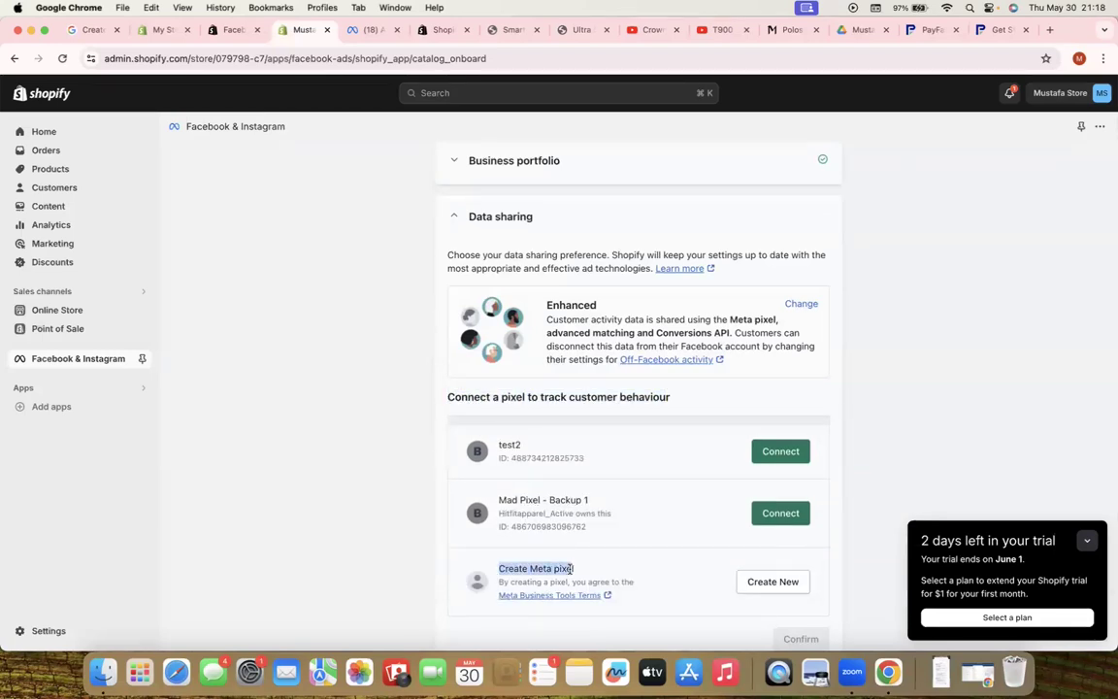
pyautogui.click(766, 582)
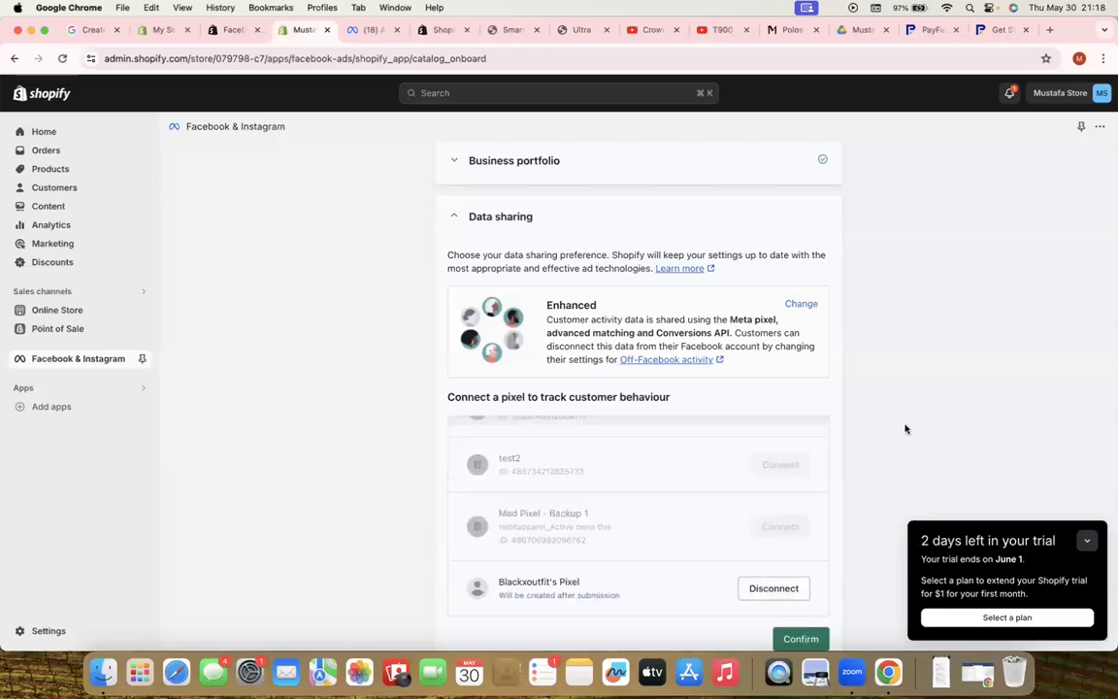
# Confirm the data sharing and pixel choice, then agree to the terms and conditions
pyautogui.scroll(-3, 895, 424)
pyautogui.click(800, 482)
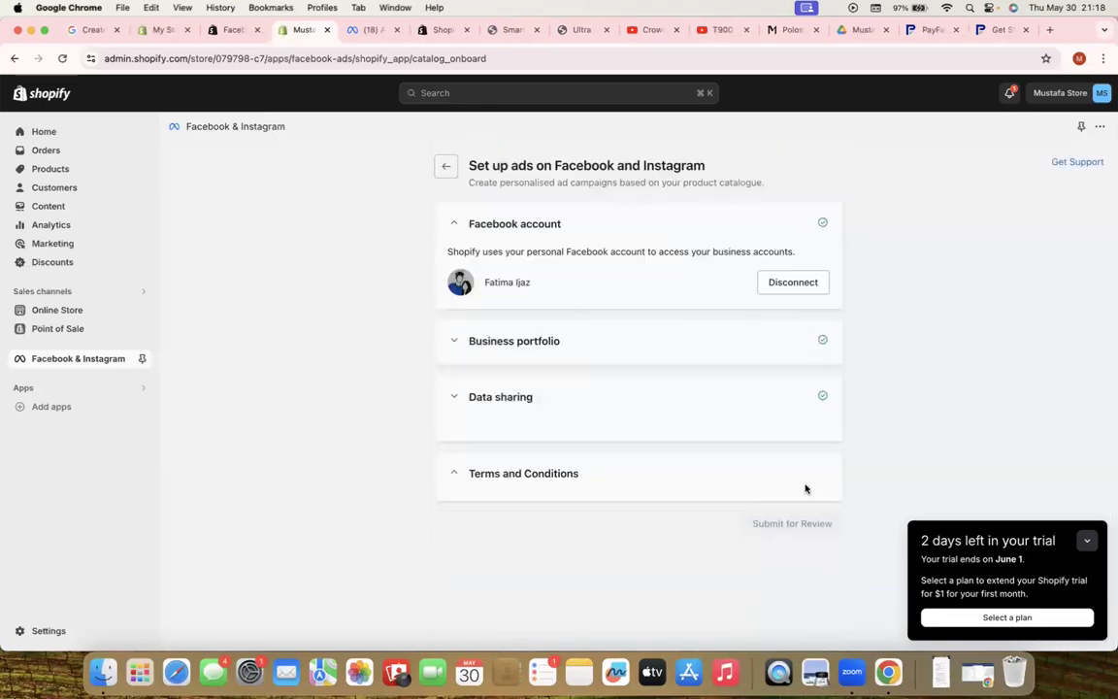
pyautogui.click(454, 557)
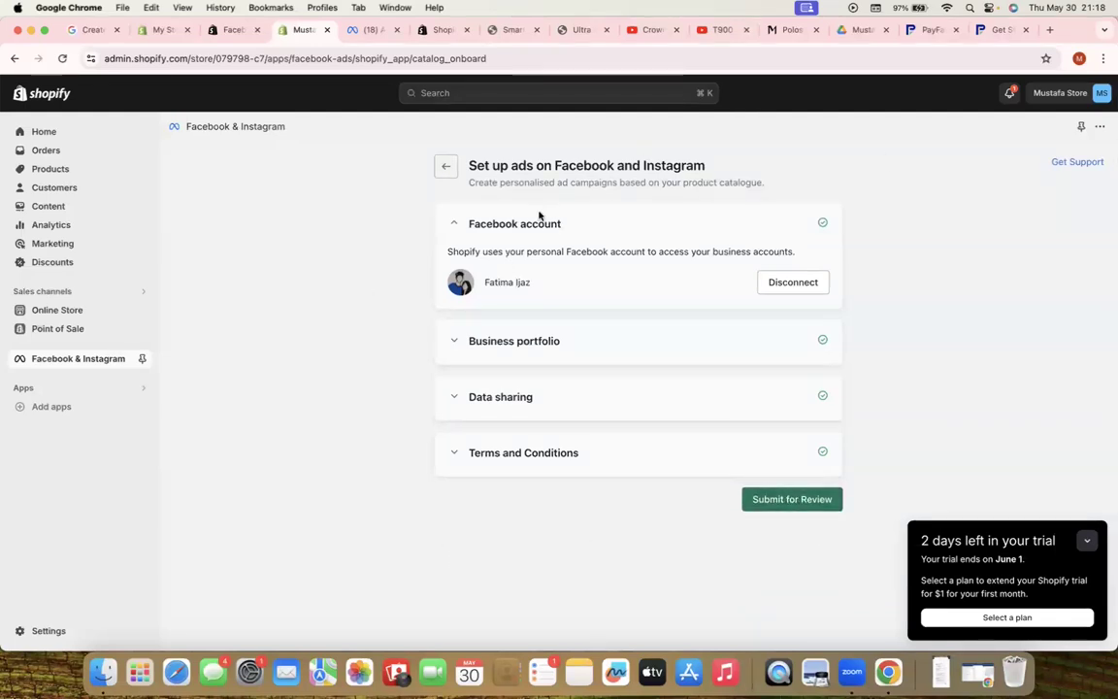
# Leave the ads setup and open the other store's Facebook & Instagram sales channel
pyautogui.click(447, 167)
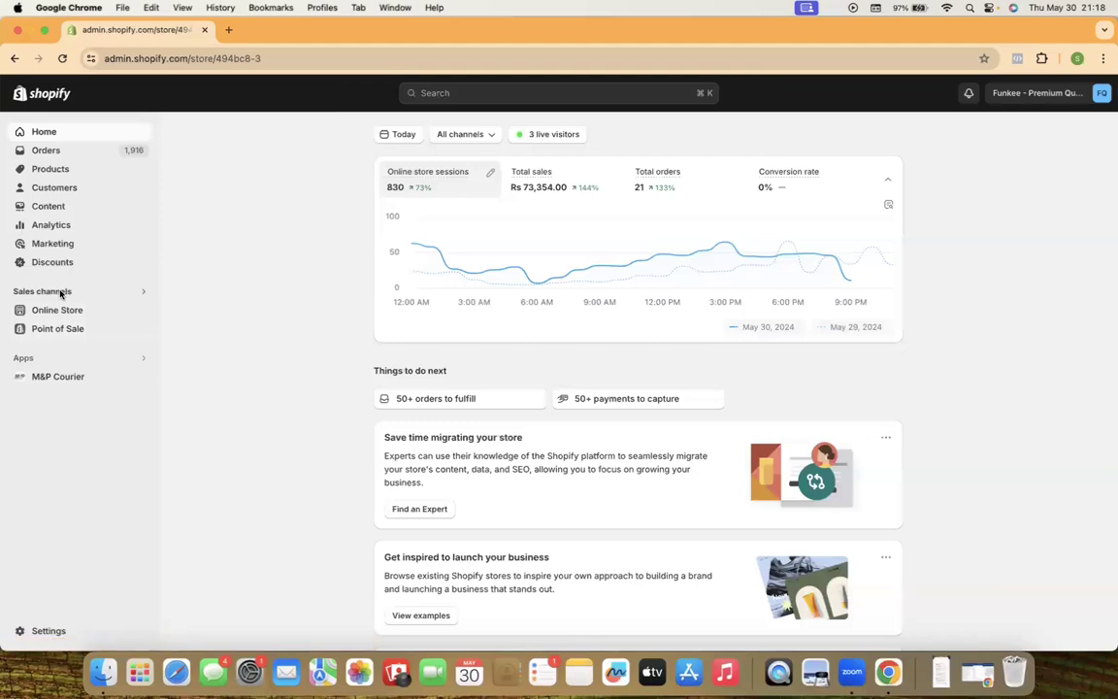
pyautogui.click(61, 292)
pyautogui.click(416, 172)
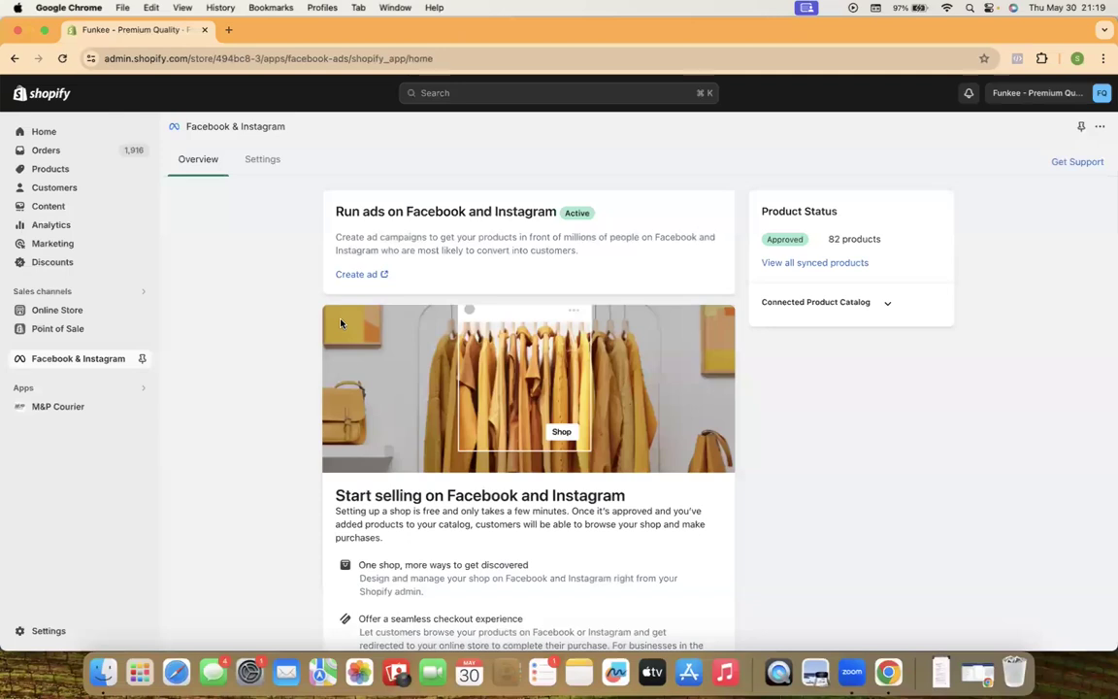
pyautogui.scroll(-2, 437, 470)
pyautogui.scroll(2, 490, 507)
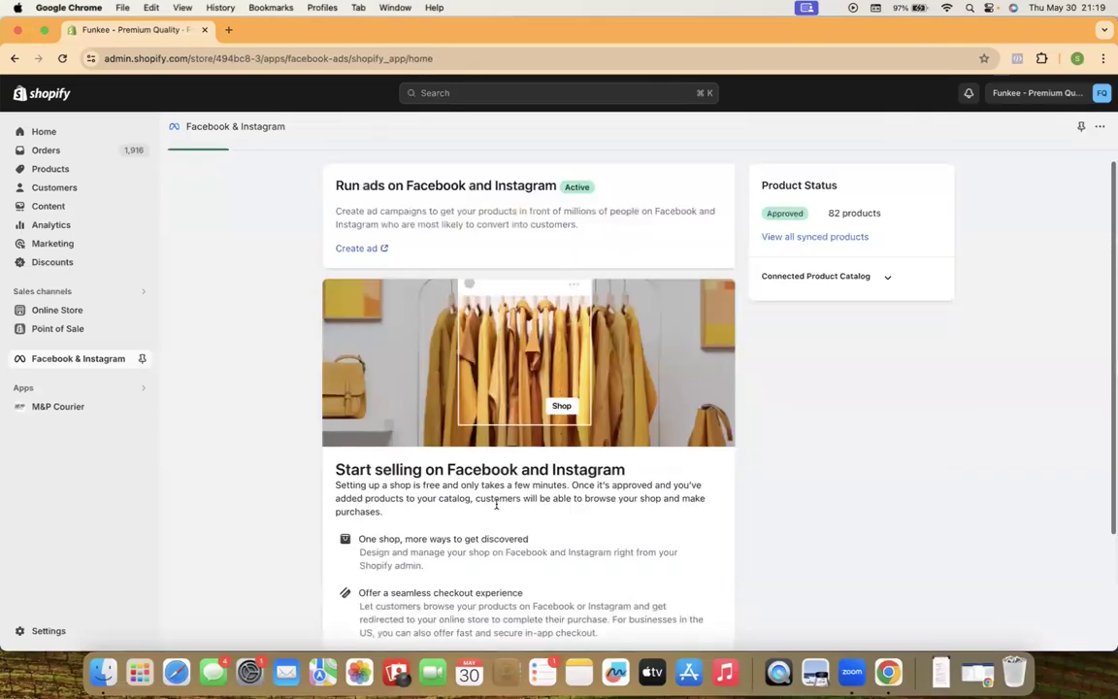
# Review the channel's Enhanced data sharing and pixel settings, then close that store's window
pyautogui.click(264, 161)
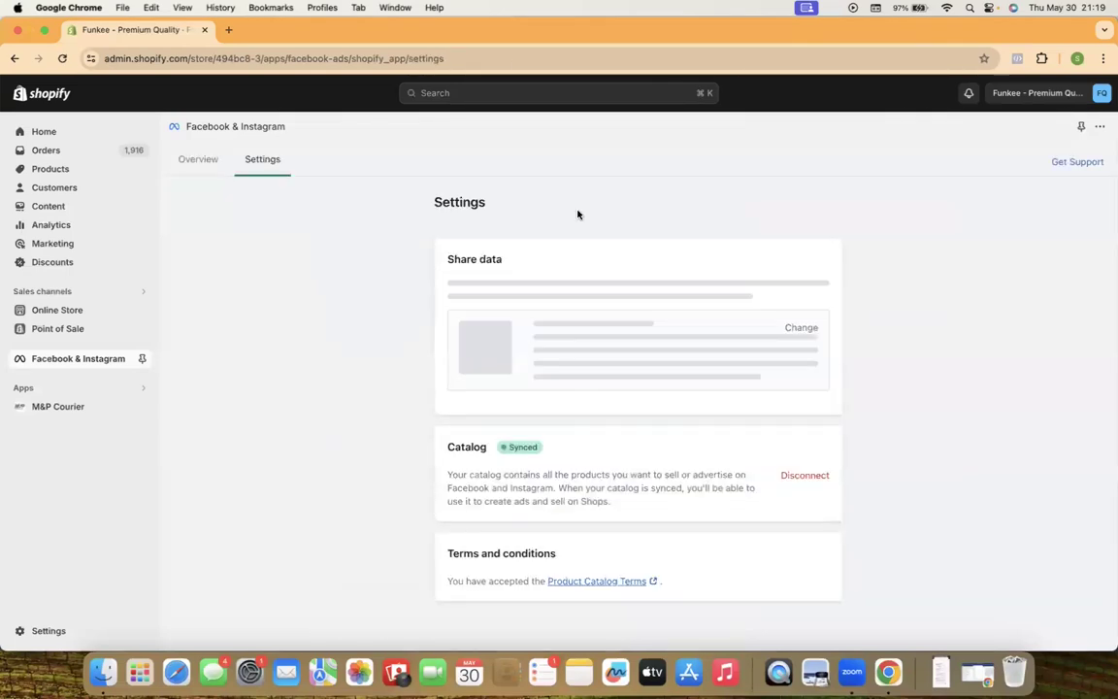
pyautogui.scroll(-1, 534, 417)
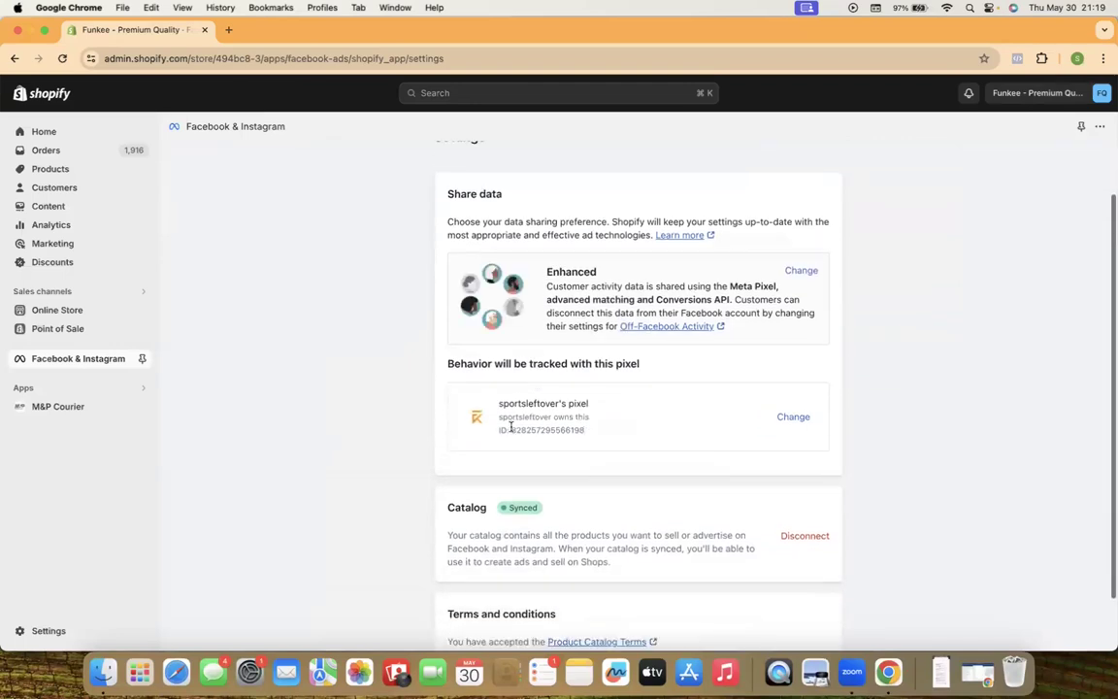
pyautogui.scroll(-1, 549, 282)
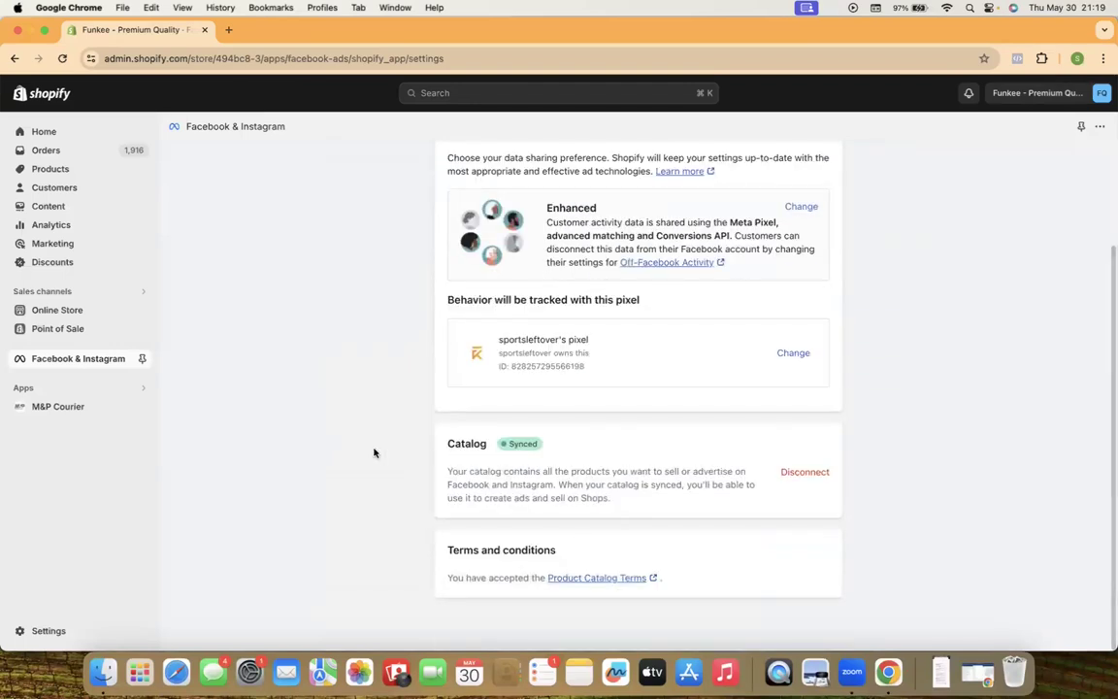
pyautogui.scroll(2, 378, 388)
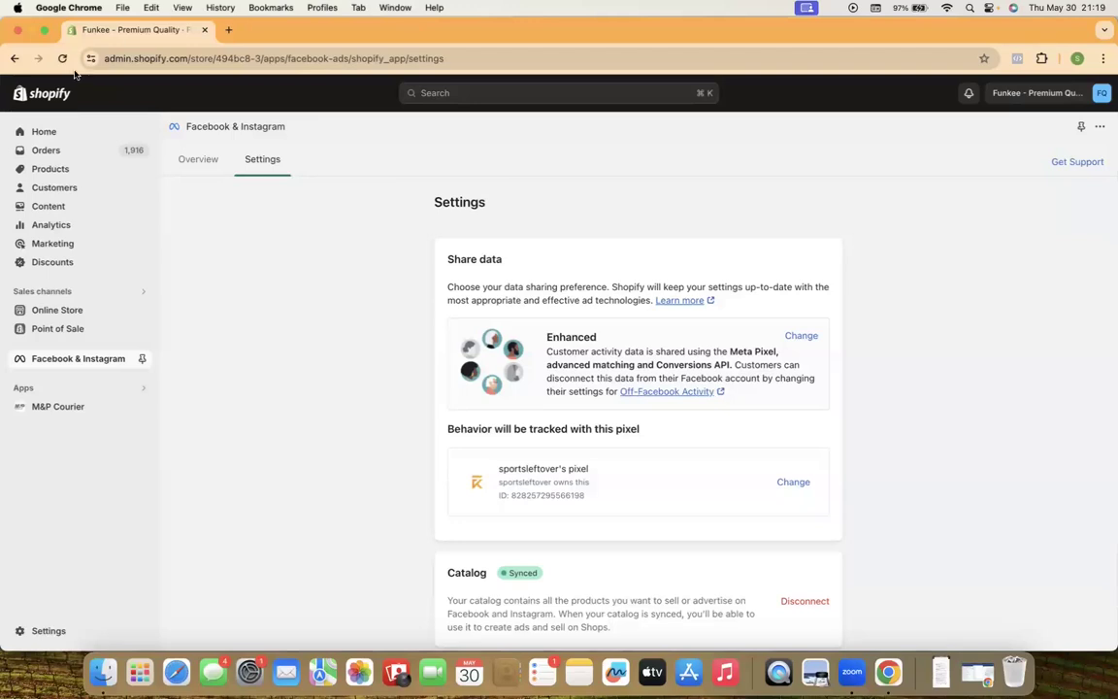
pyautogui.click(16, 31)
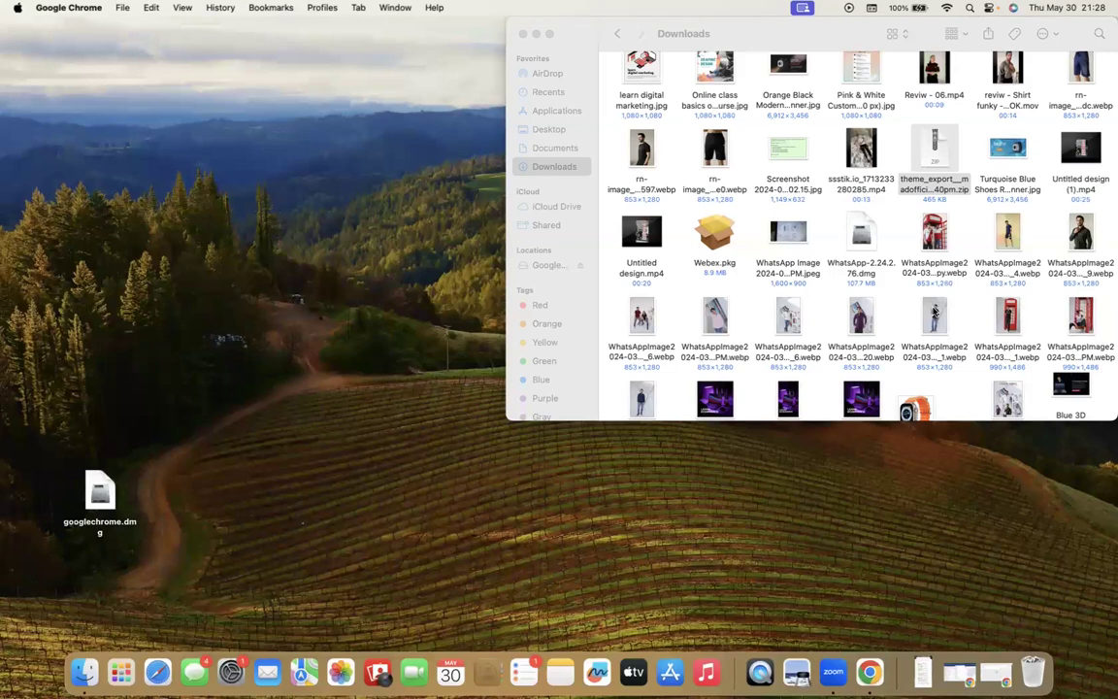
# Bring Chrome with the Meta Ads Manager Campaigns page back to the front from the Dock
pyautogui.click(863, 665)
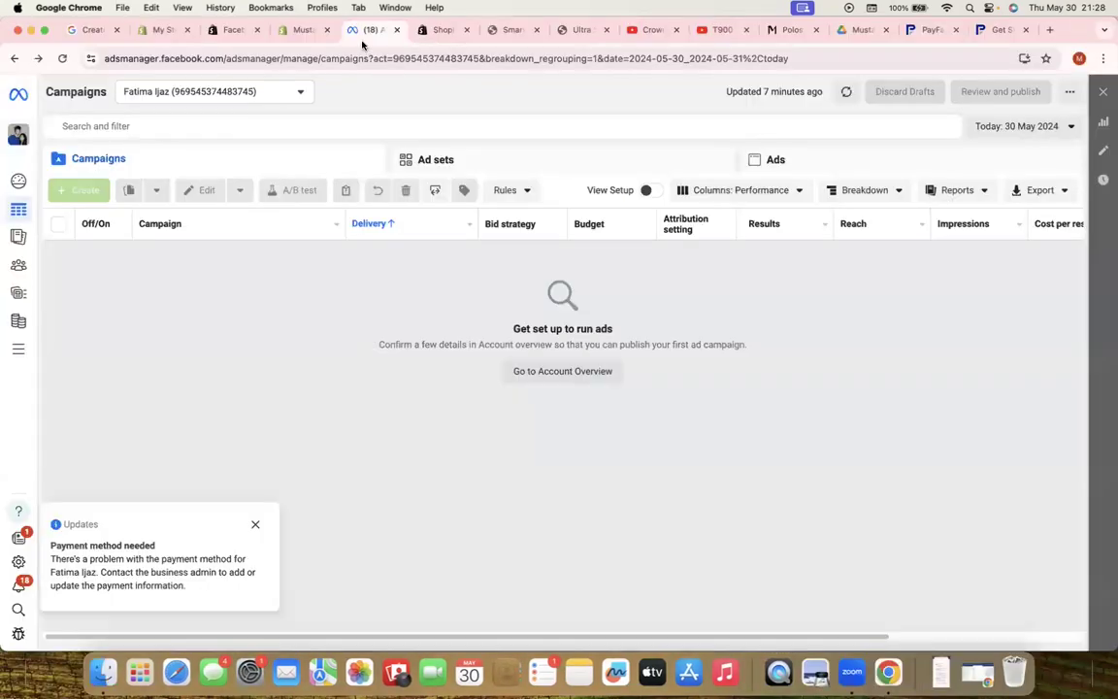
# Glance at the Chrome profiles, then close the Ads Manager tab to reveal the Shopify App Store
pyautogui.click(1078, 59)
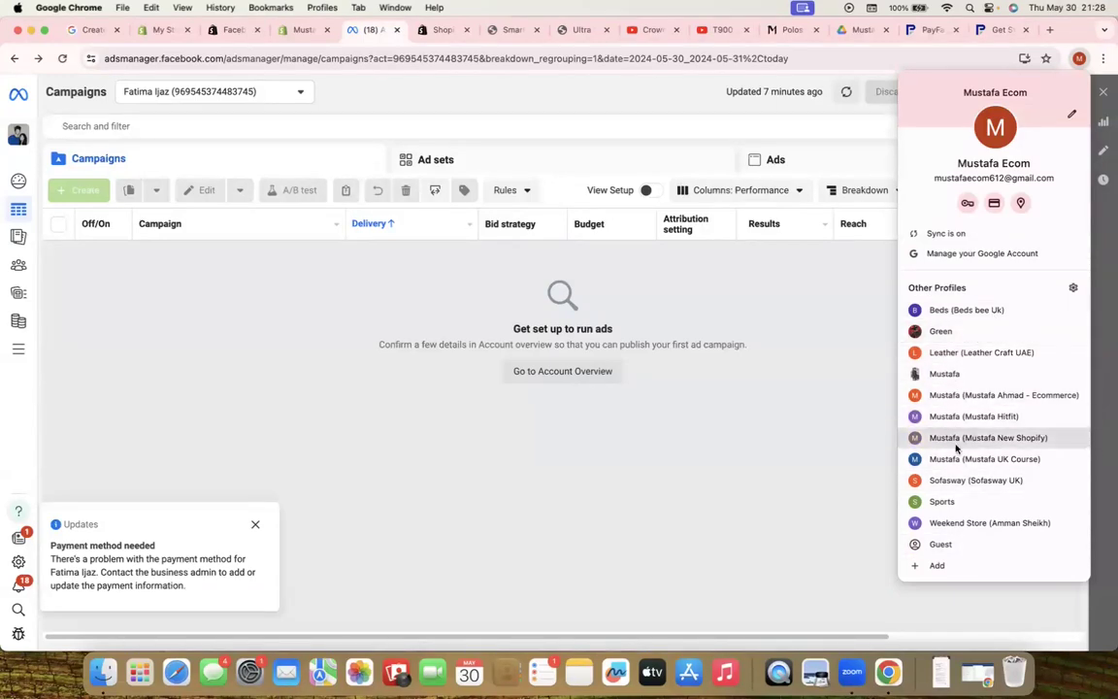
pyautogui.click(810, 390)
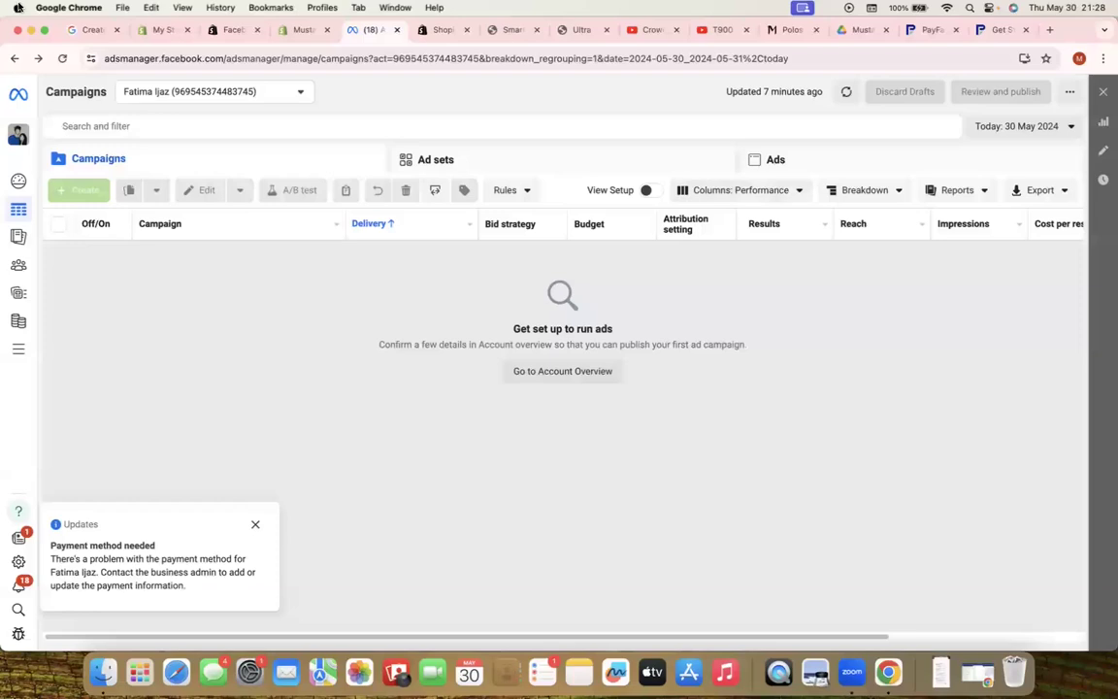
pyautogui.click(395, 30)
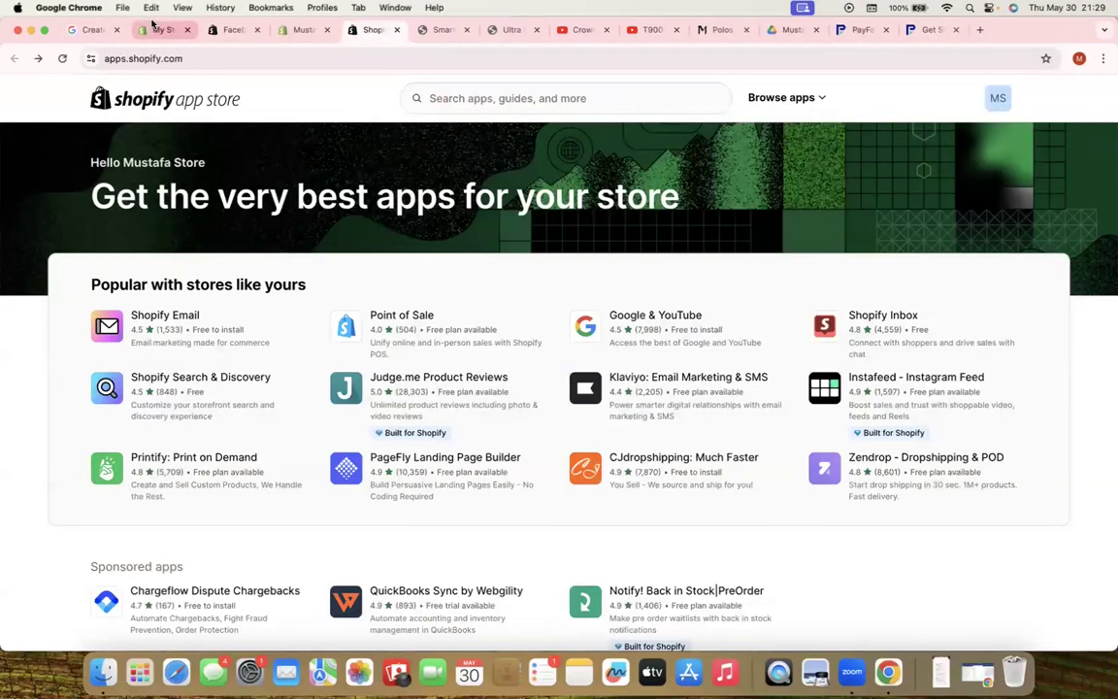
# From My Store's Domains settings, start buying a new domain and search for mus444
pyautogui.click(156, 29)
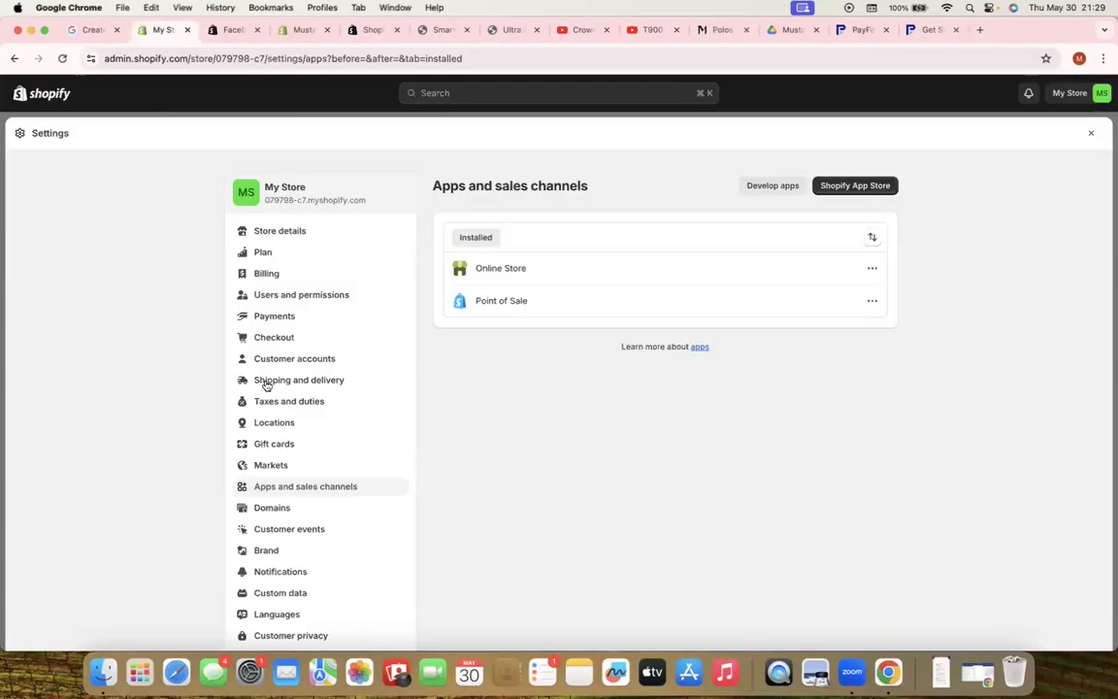
pyautogui.click(291, 508)
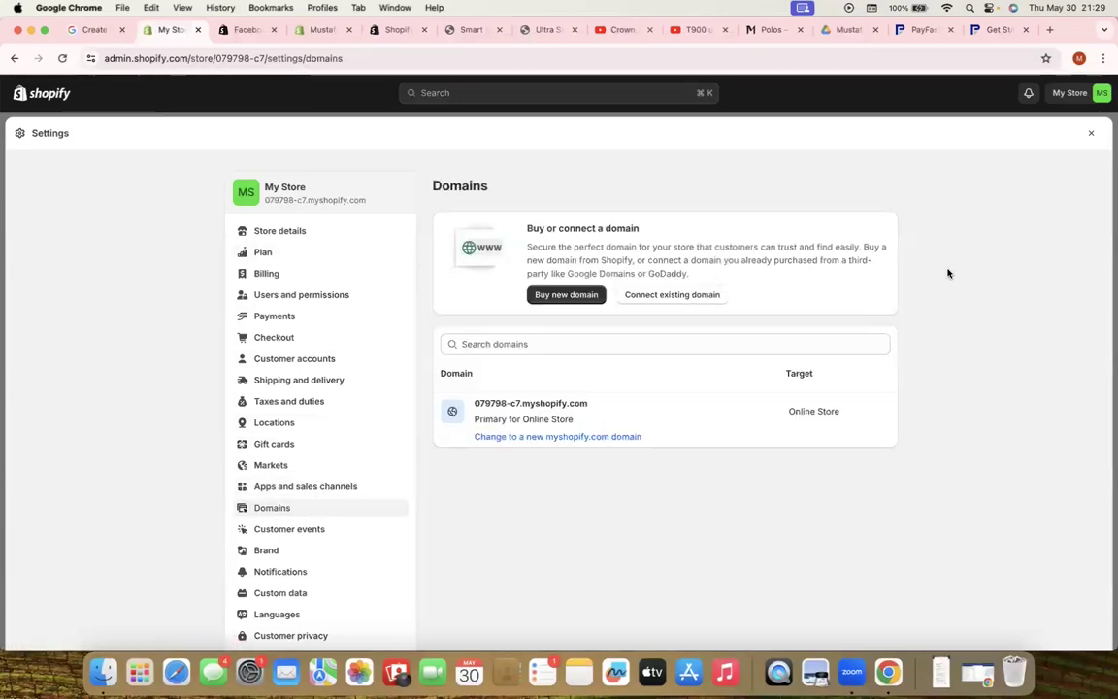
pyautogui.click(554, 297)
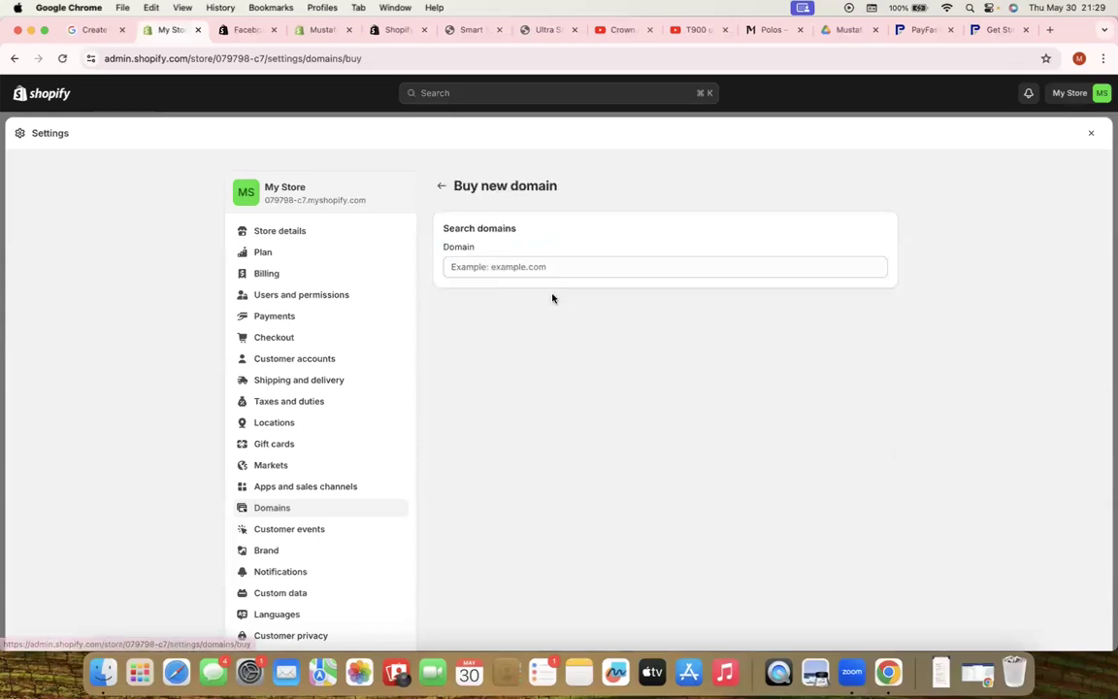
pyautogui.click(543, 267)
pyautogui.write('mus444')
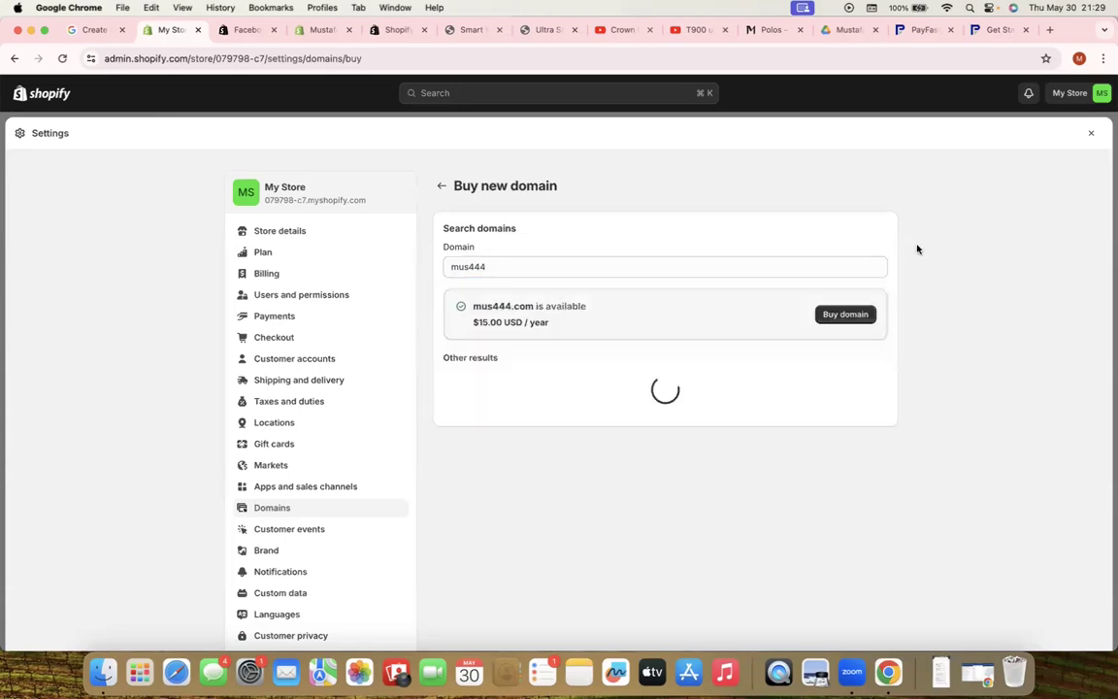
# Review the mus444.com purchase form at $15.00 USD/year, then go back to Domains settings
pyautogui.click(860, 315)
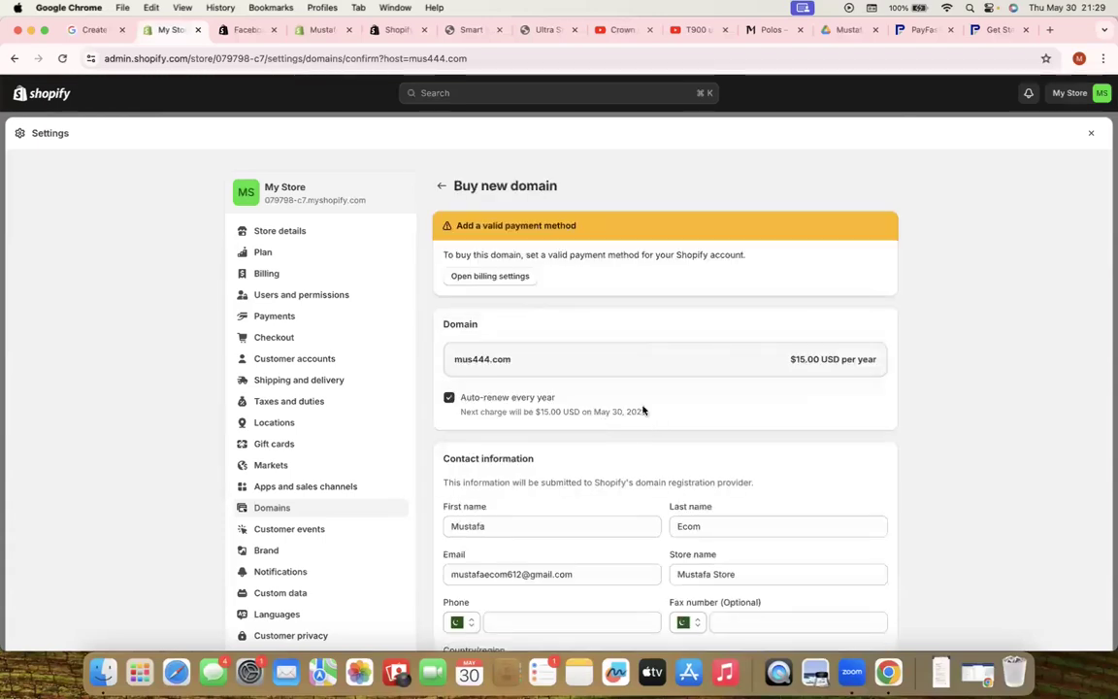
pyautogui.scroll(-5, 621, 398)
pyautogui.scroll(-4, 542, 401)
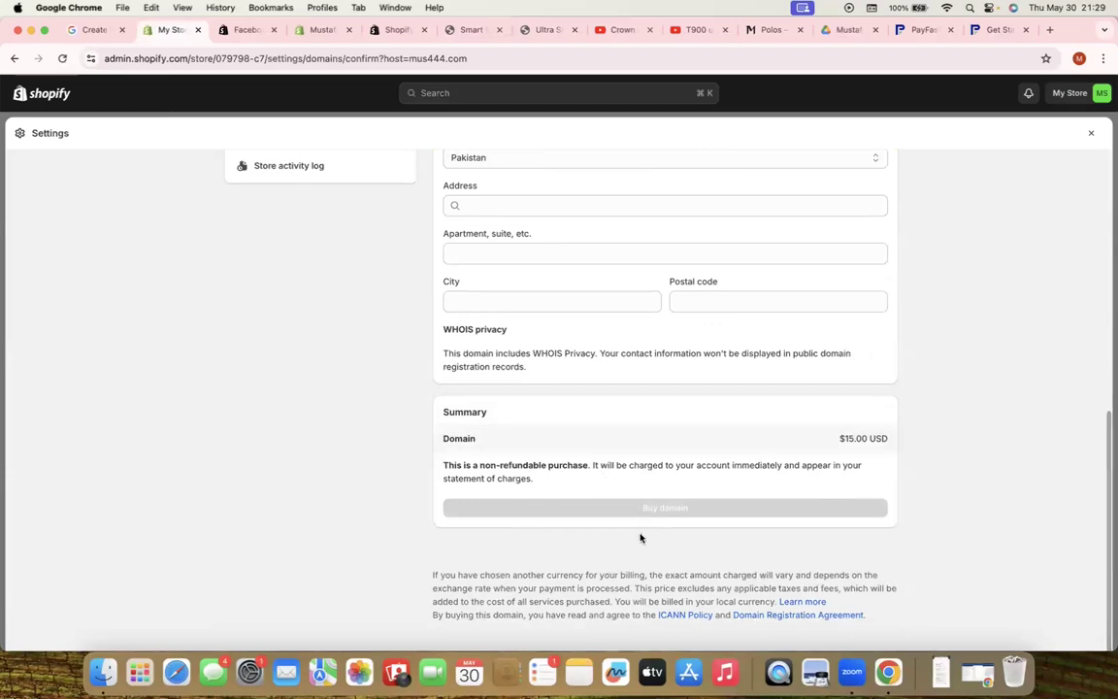
pyautogui.scroll(2, 640, 536)
pyautogui.scroll(5, 641, 536)
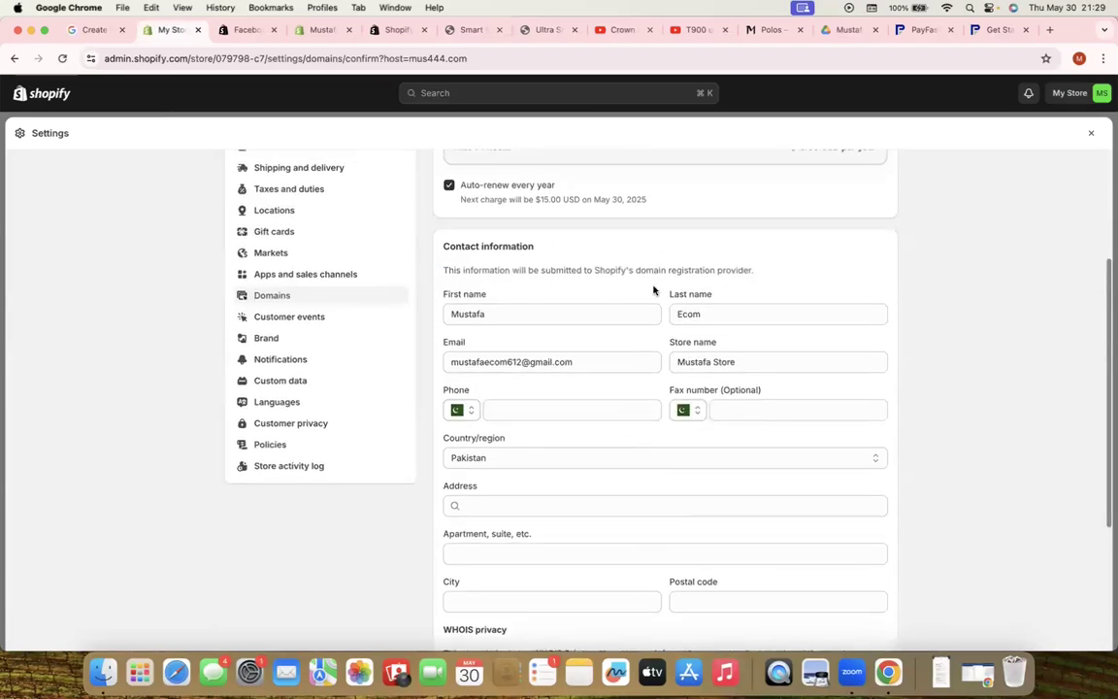
pyautogui.scroll(5, 563, 237)
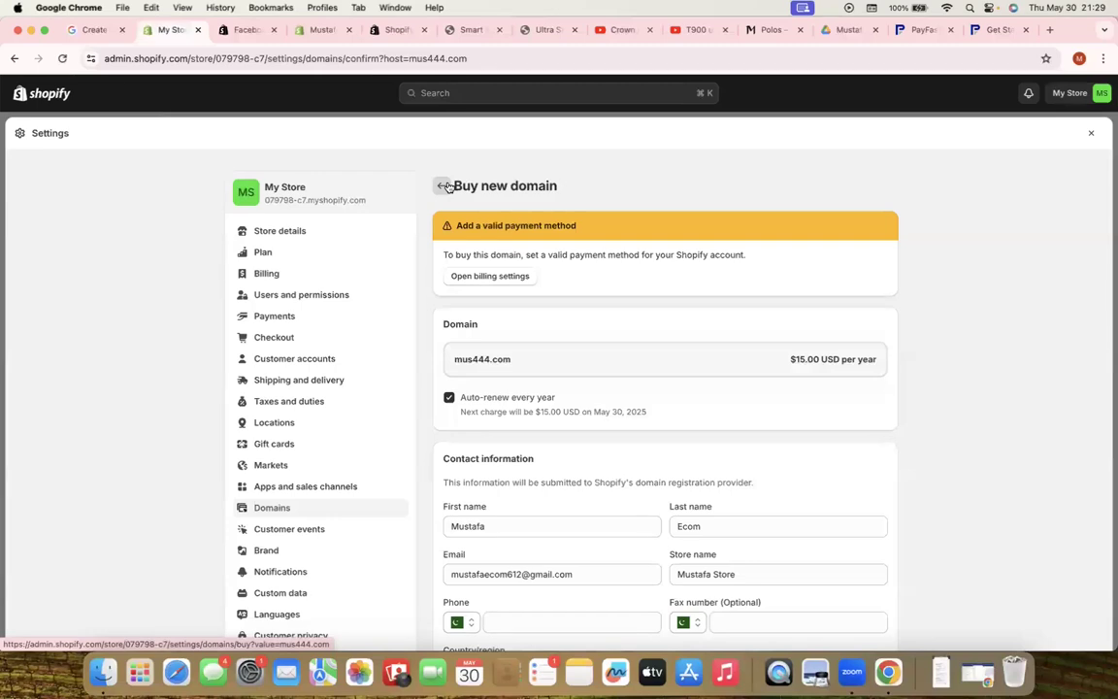
pyautogui.click(445, 185)
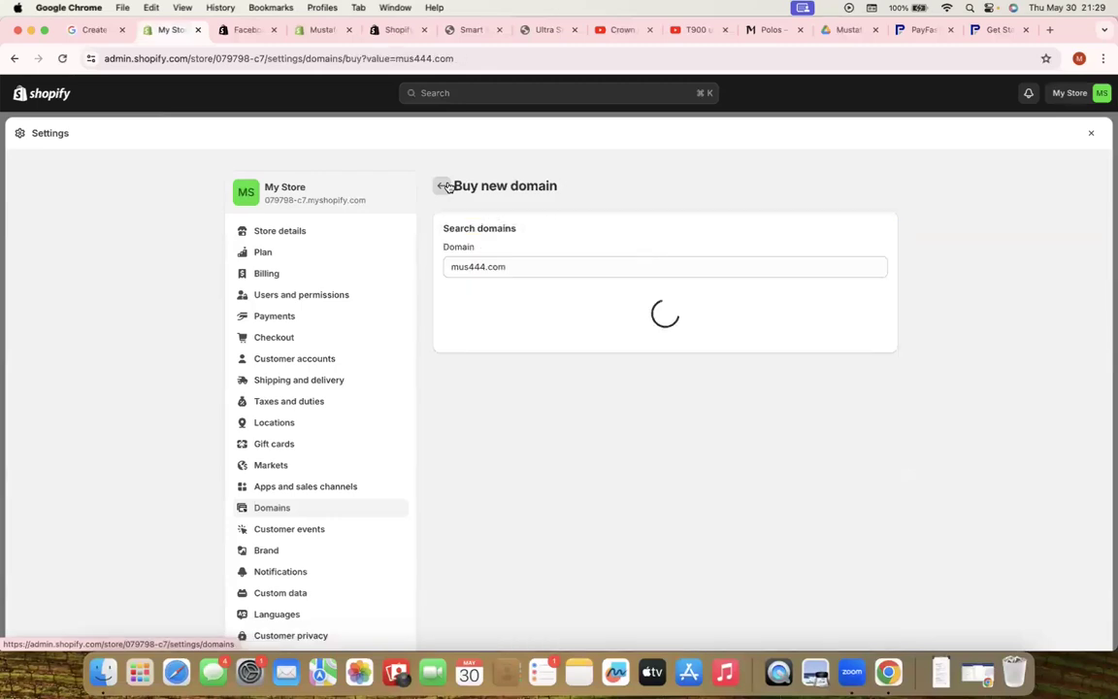
pyautogui.click(445, 184)
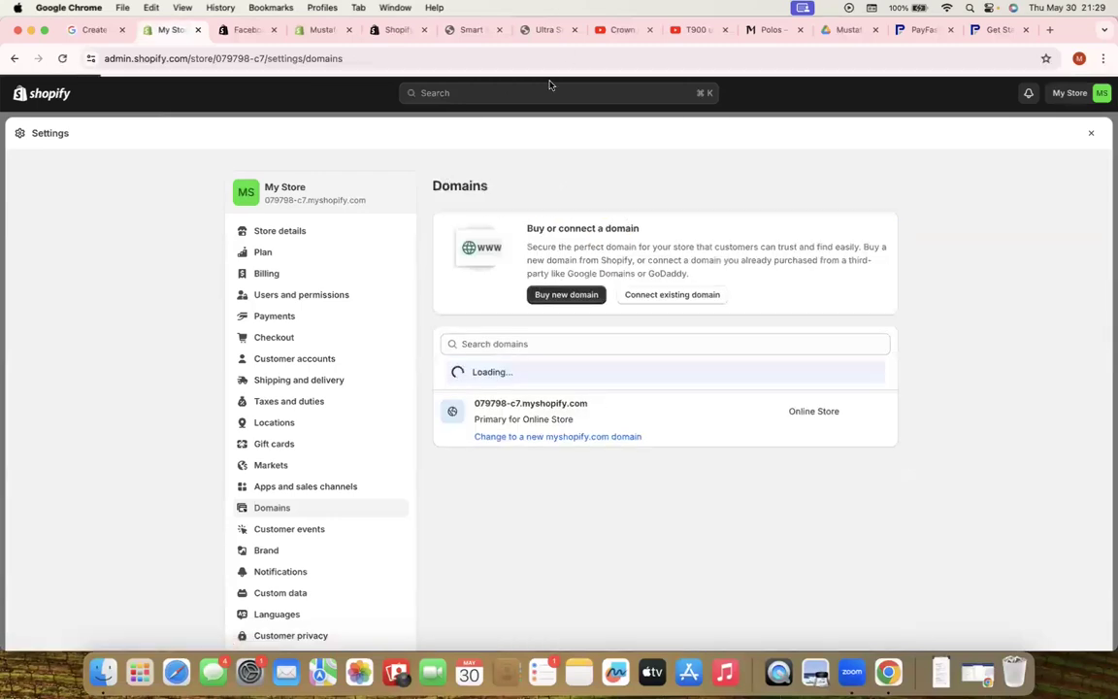